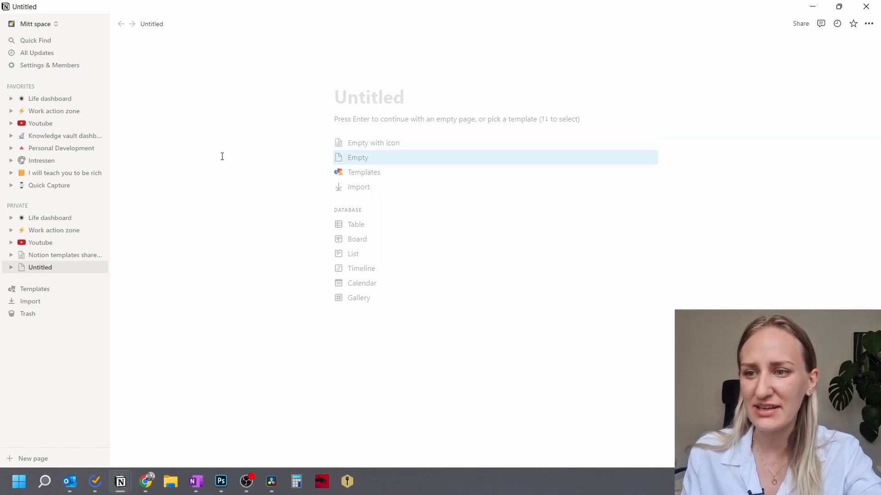
{"action": "key", "text": "Down"}
{"action": "key", "text": "Down"}
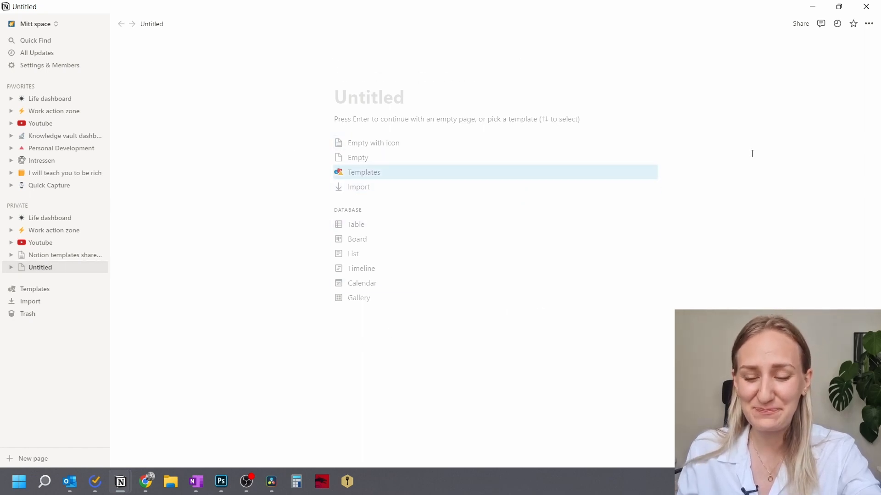
{"action": "key", "text": "Down"}
{"action": "key", "text": "Down"}
{"action": "key", "text": "Down"}
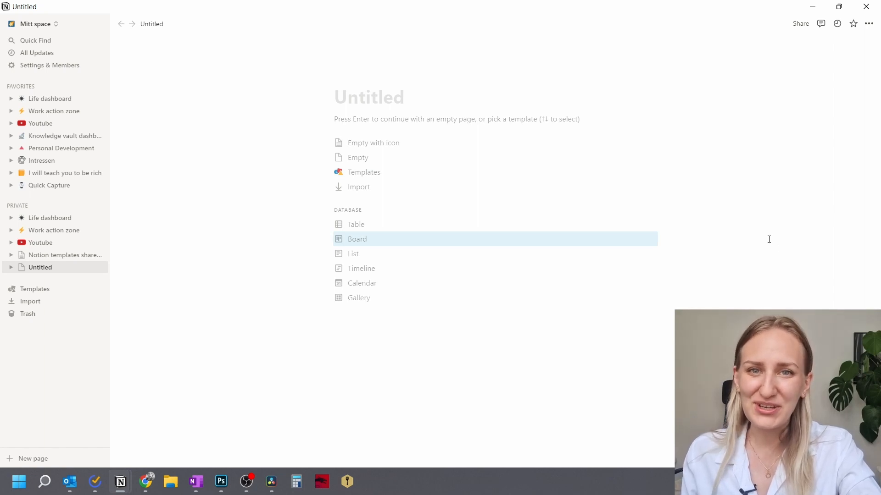
Browse the template gallery, previewing the Design Tasks and Roadmap templates in the Design category and looking into the Student category.
{"action": "left_click", "coordinate": [54, 293]}
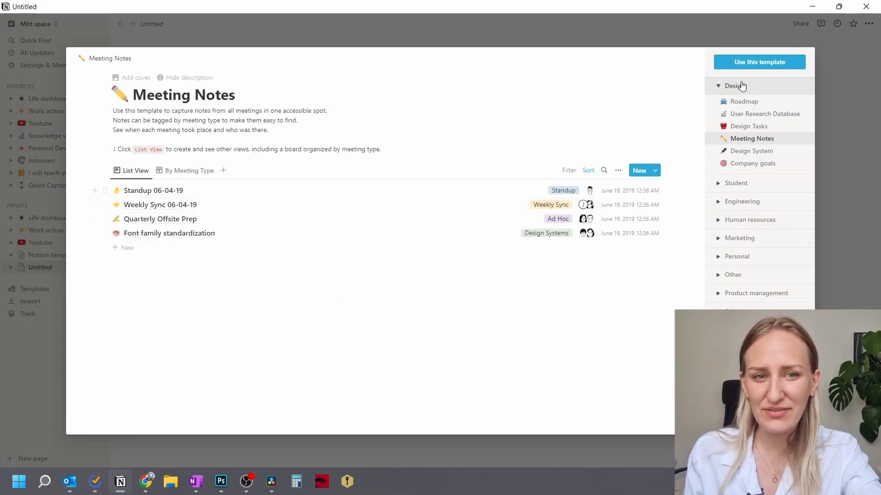
{"action": "left_click", "coordinate": [718, 86]}
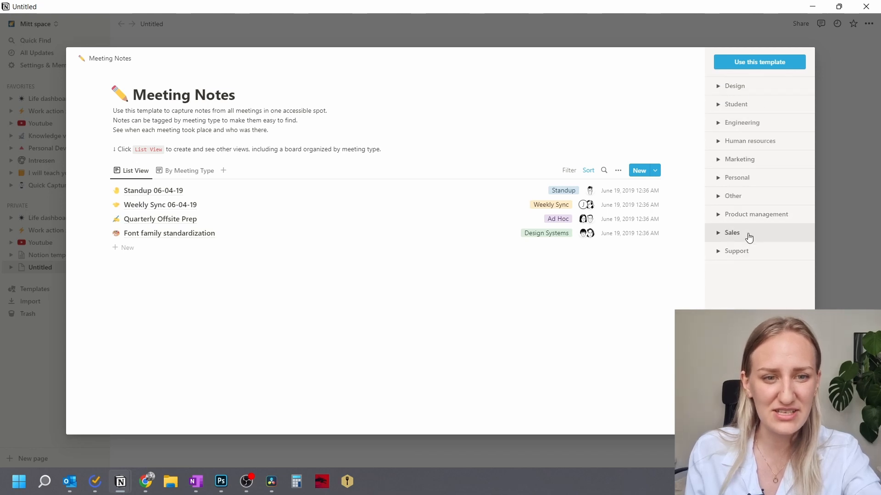
{"action": "left_click", "coordinate": [718, 86]}
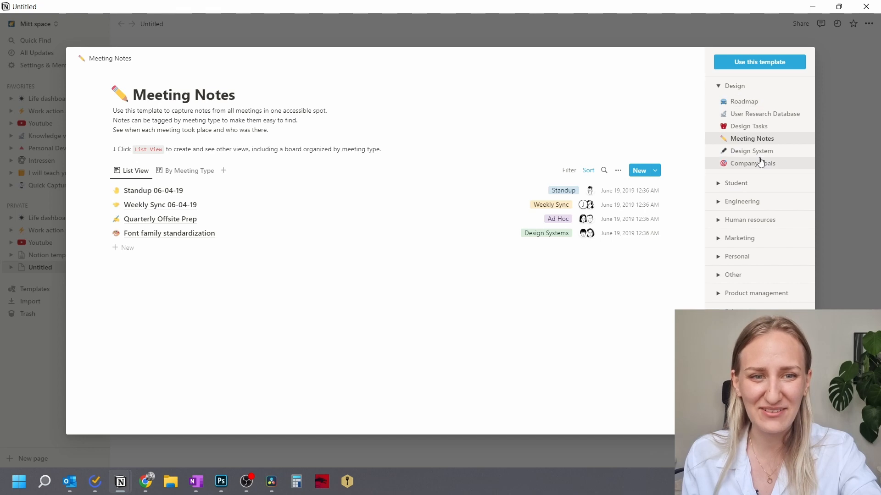
{"action": "left_click", "coordinate": [740, 127]}
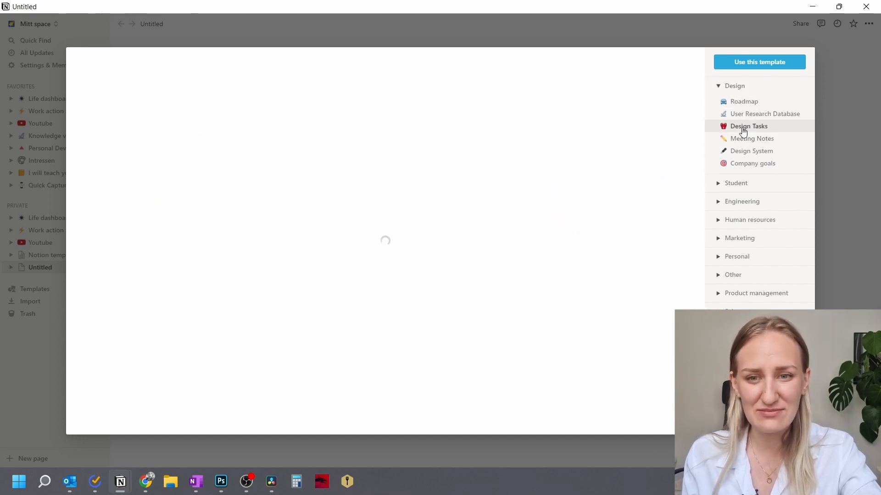
{"action": "left_click", "coordinate": [738, 103]}
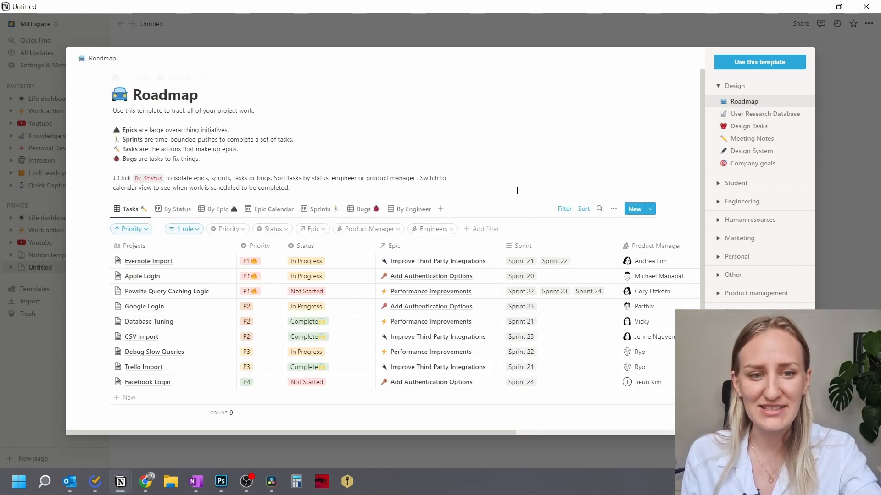
{"action": "left_click", "coordinate": [720, 90]}
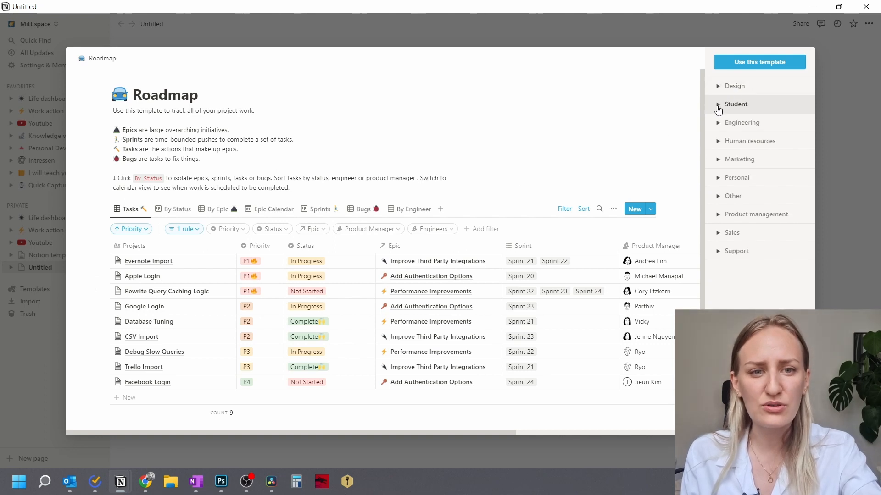
{"action": "left_click", "coordinate": [720, 106]}
{"action": "left_click", "coordinate": [763, 133]}
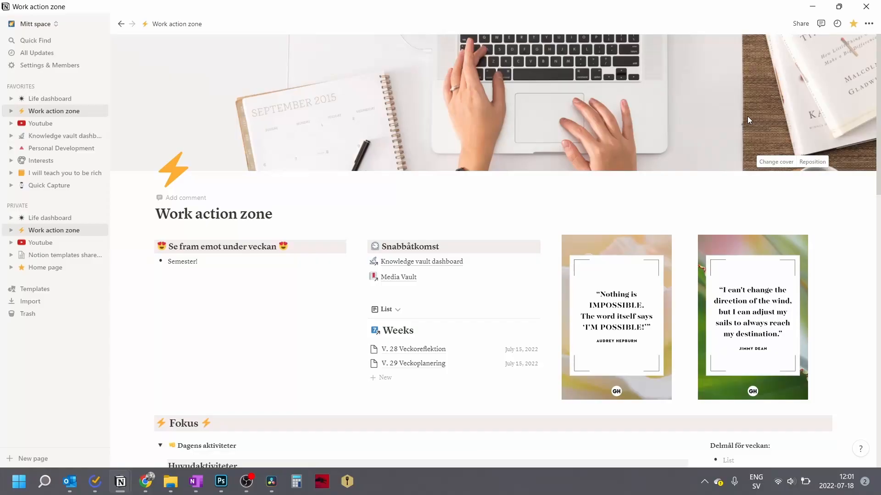
Look through the existing Work action zone, Youtube, Economy, Life dashboard, Personal Development and Interests pages as layout examples.
{"action": "scroll", "coordinate": [764, 121], "scroll_direction": "down", "scroll_amount": 5}
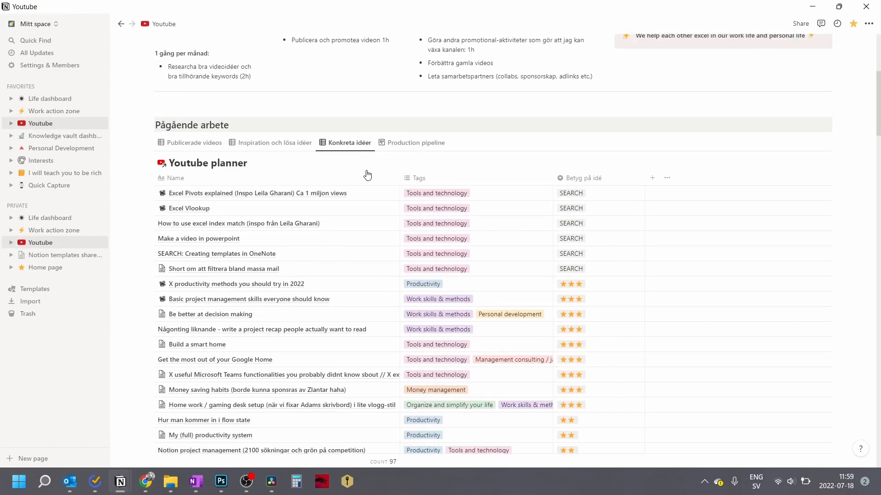
{"action": "scroll", "coordinate": [364, 173], "scroll_direction": "down", "scroll_amount": 4}
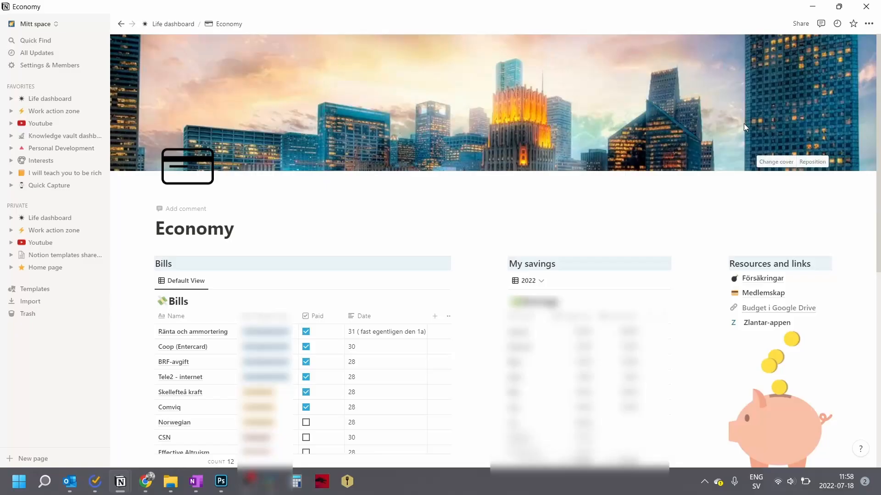
{"action": "scroll", "coordinate": [743, 123], "scroll_direction": "down", "scroll_amount": 3}
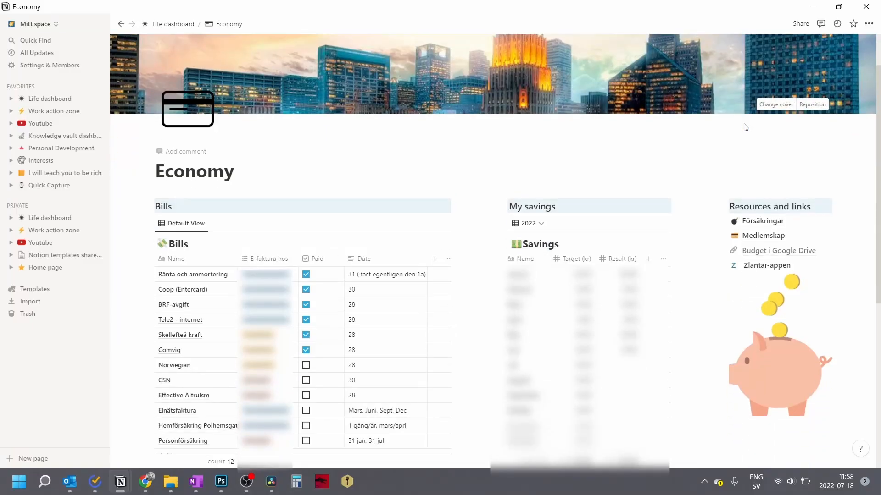
{"action": "scroll", "coordinate": [744, 127], "scroll_direction": "up", "scroll_amount": 3}
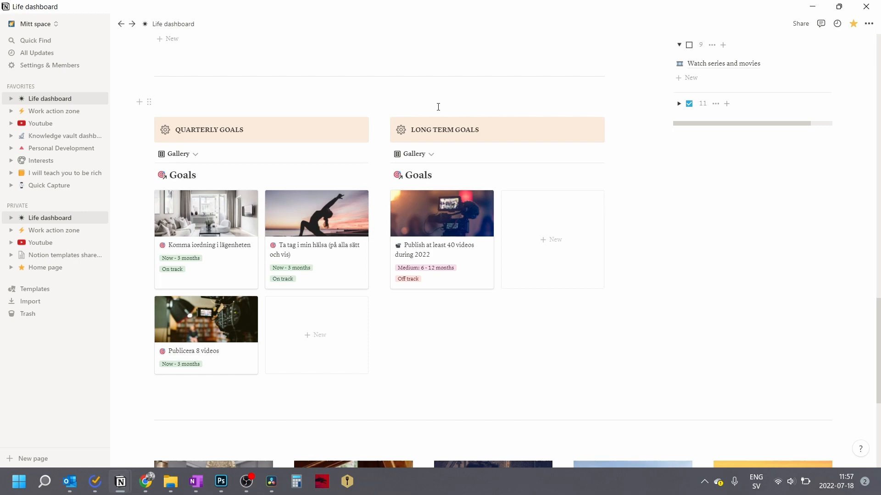
{"action": "scroll", "coordinate": [438, 107], "scroll_direction": "down", "scroll_amount": 2}
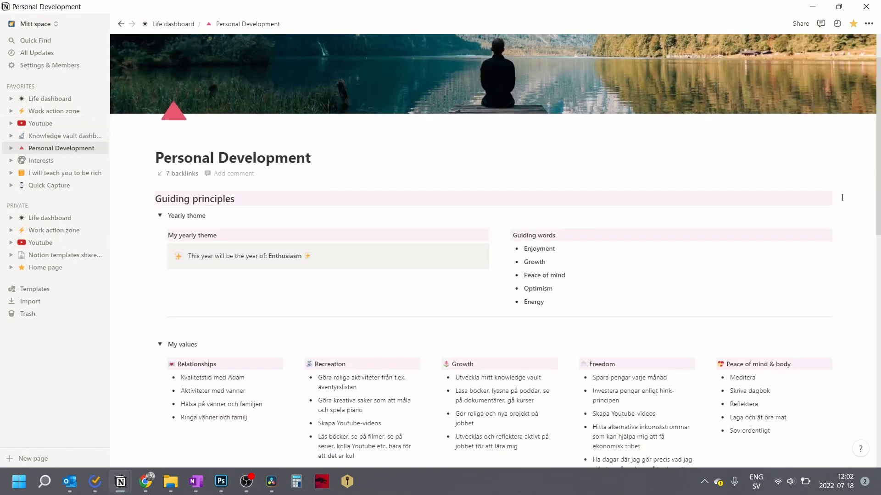
{"action": "scroll", "coordinate": [842, 197], "scroll_direction": "down", "scroll_amount": 5}
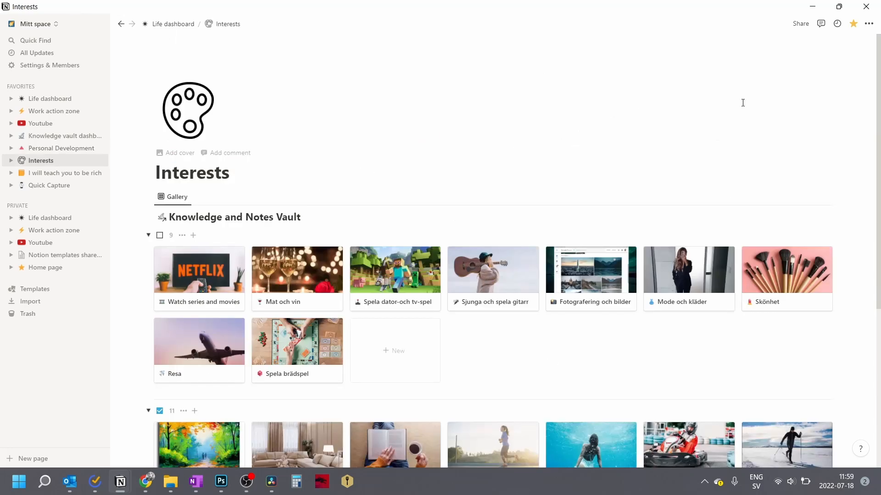
{"action": "scroll", "coordinate": [742, 102], "scroll_direction": "down", "scroll_amount": 5}
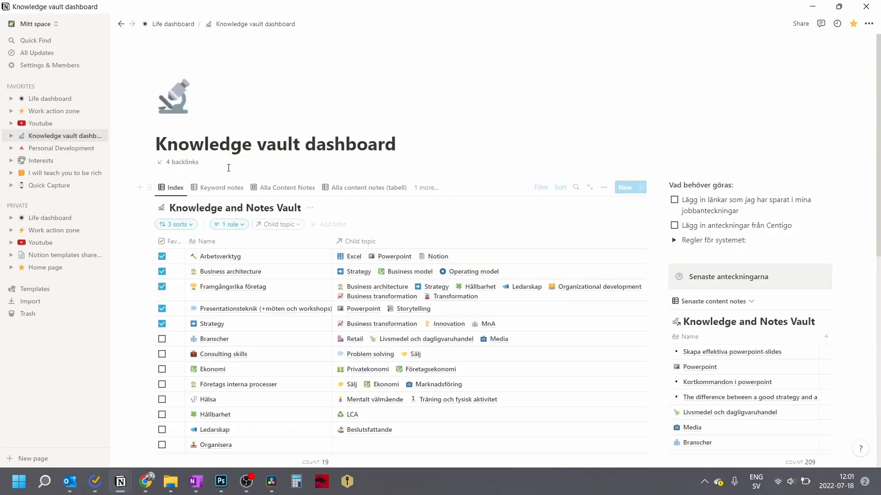
Open the Business architecture note from the Knowledge vault dashboard and read through its content.
{"action": "scroll", "coordinate": [257, 165], "scroll_direction": "down", "scroll_amount": 2}
{"action": "scroll", "coordinate": [298, 197], "scroll_direction": "up", "scroll_amount": 1}
{"action": "left_click", "coordinate": [314, 216]}
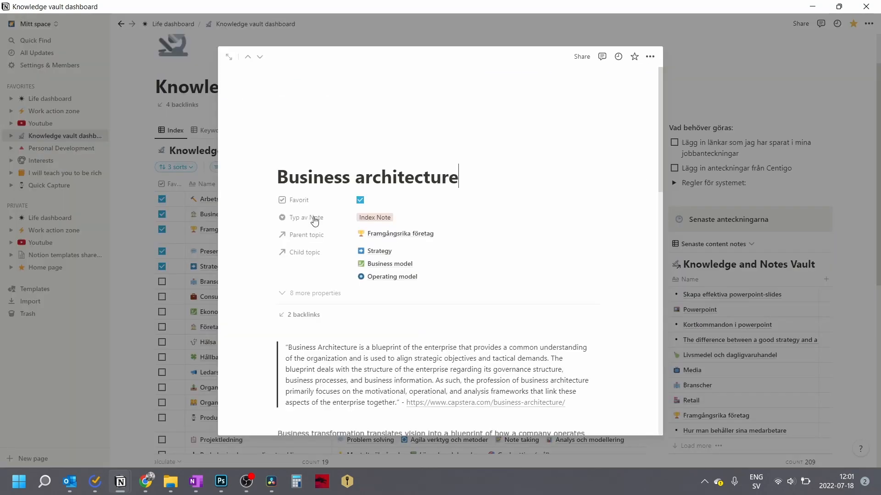
{"action": "scroll", "coordinate": [539, 147], "scroll_direction": "down", "scroll_amount": 6}
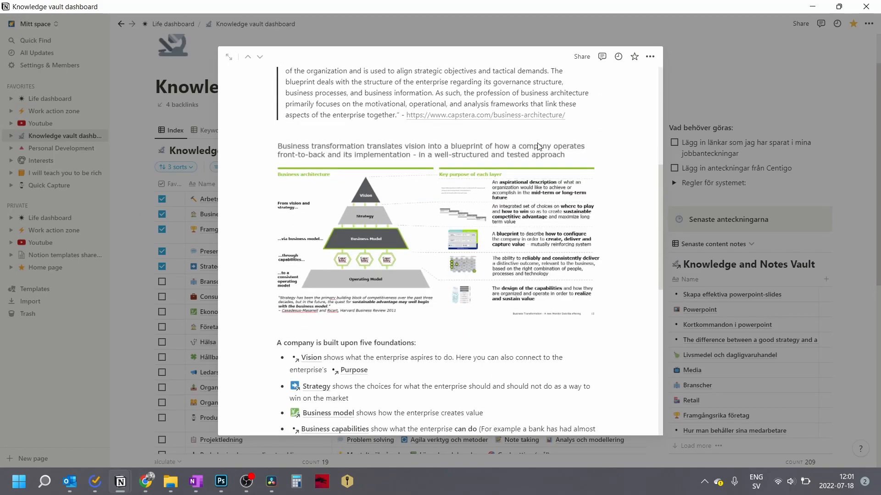
{"action": "scroll", "coordinate": [538, 147], "scroll_direction": "down", "scroll_amount": 4}
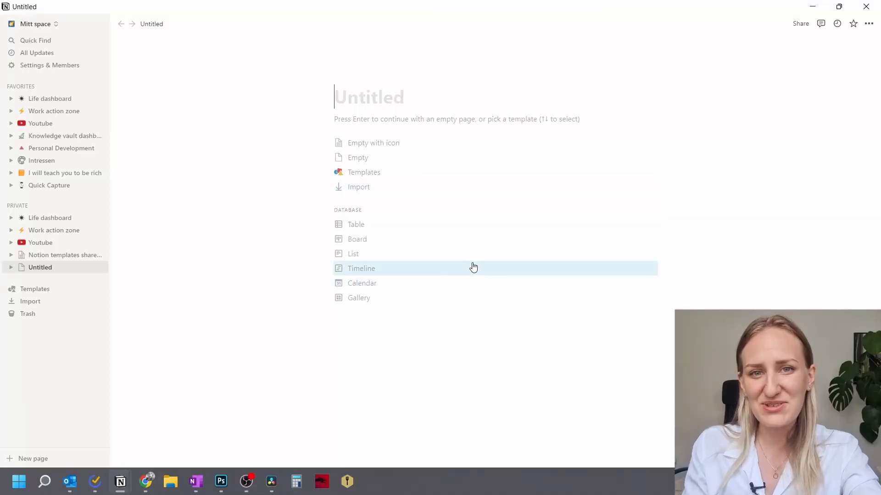
Title the new page "Home page", create it as an empty page with icon, and change the icon to the star emoji.
{"action": "type", "text": "Home page"}
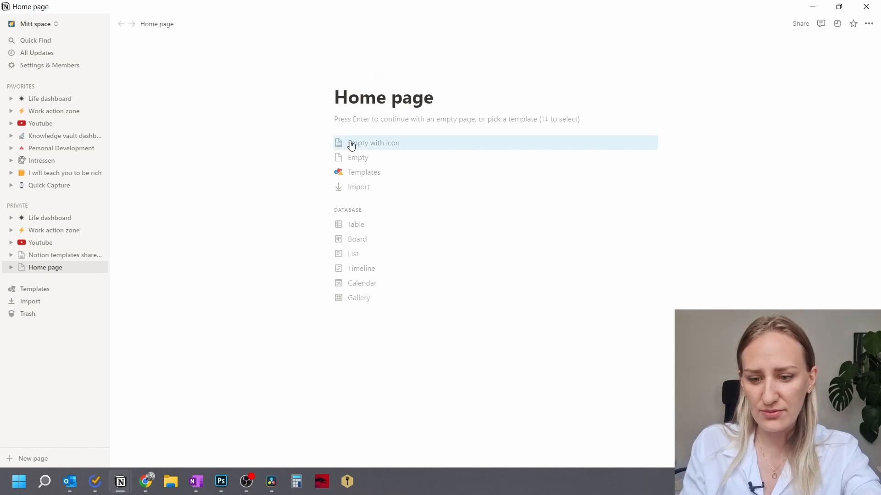
{"action": "left_click", "coordinate": [391, 145]}
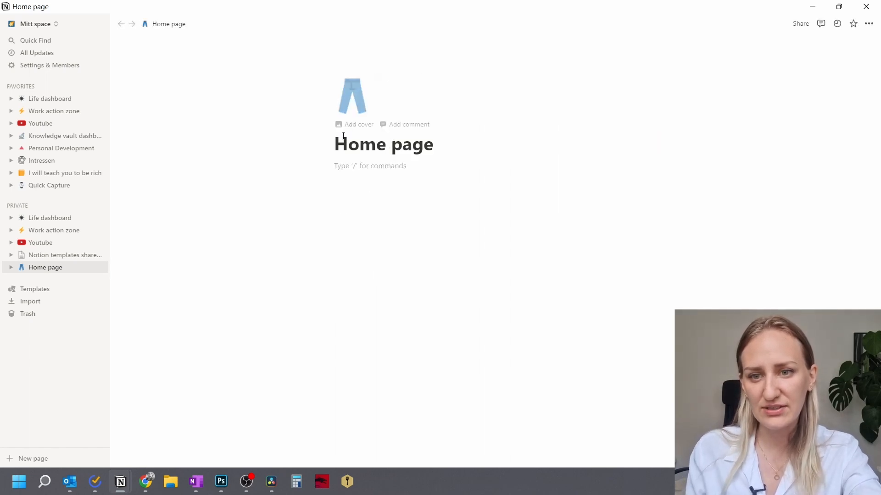
{"action": "left_click", "coordinate": [350, 94]}
{"action": "scroll", "coordinate": [336, 194], "scroll_direction": "down", "scroll_amount": 10}
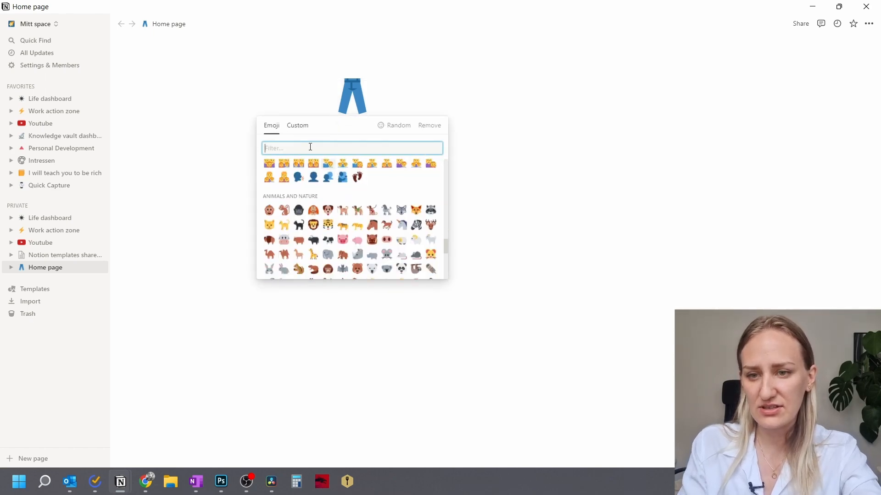
{"action": "type", "text": "star"}
{"action": "left_click", "coordinate": [271, 168]}
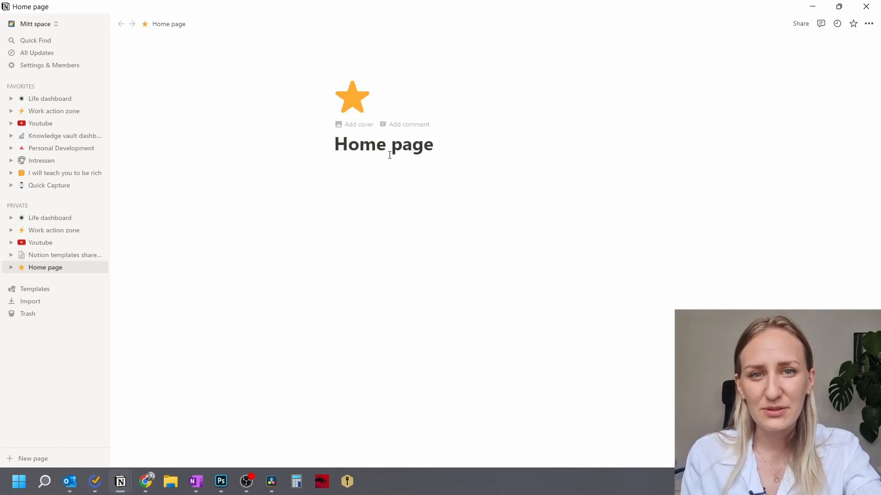
Add a cover to the Home page and replace it with a tan satin image found by searching Unsplash for "fabric".
{"action": "left_click", "coordinate": [362, 125]}
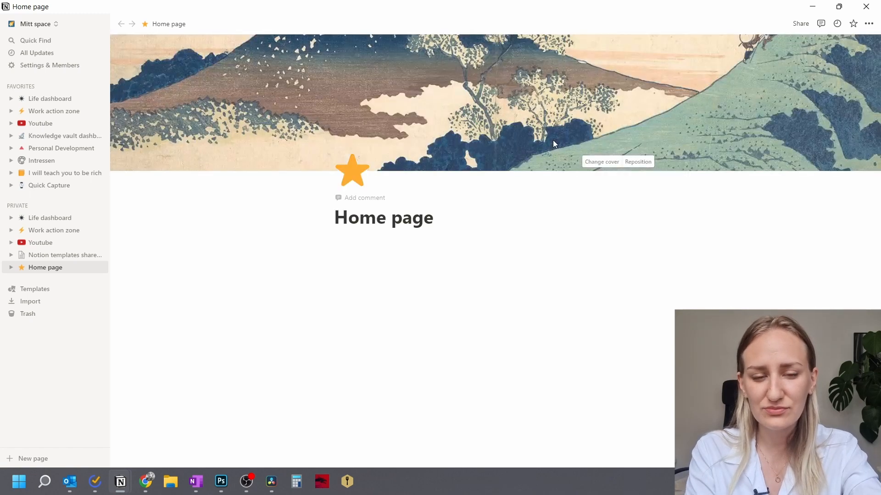
{"action": "left_click", "coordinate": [598, 164]}
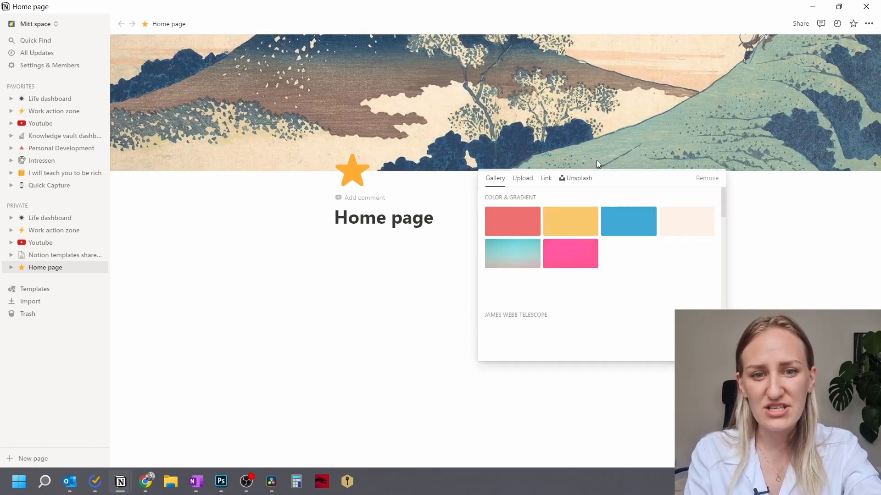
{"action": "left_click", "coordinate": [576, 178]}
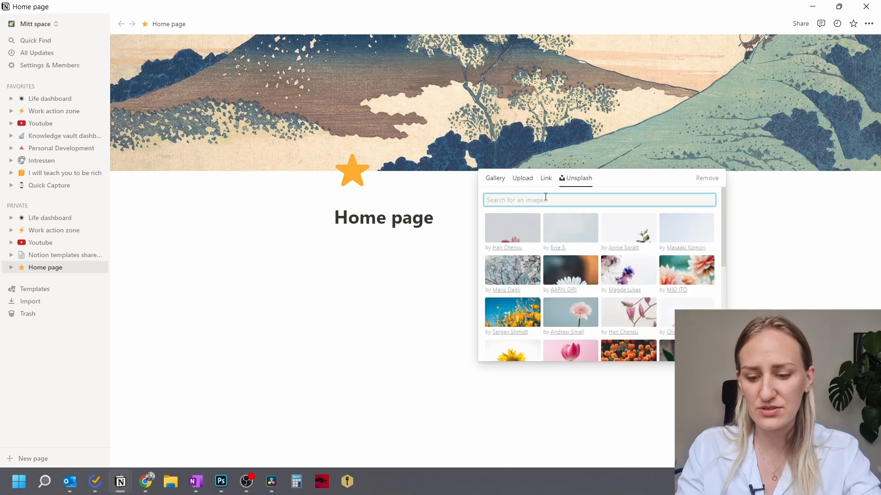
{"action": "type", "text": "fabric"}
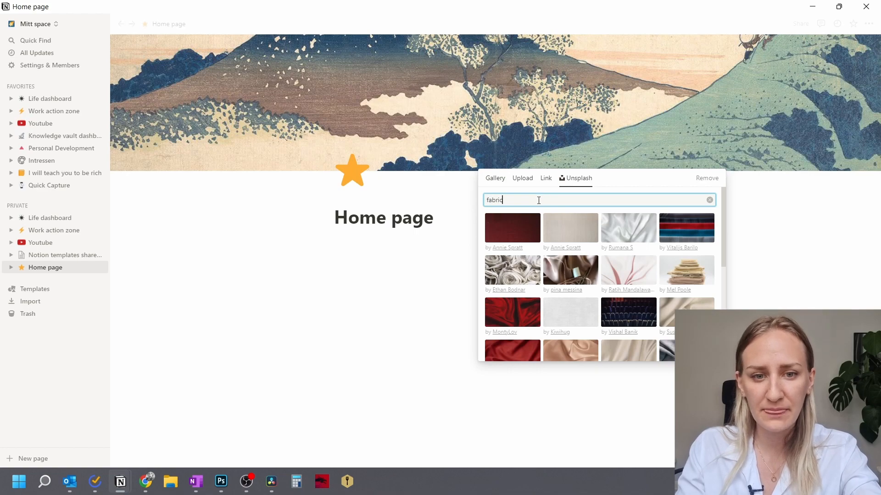
{"action": "scroll", "coordinate": [567, 259], "scroll_direction": "down", "scroll_amount": 3}
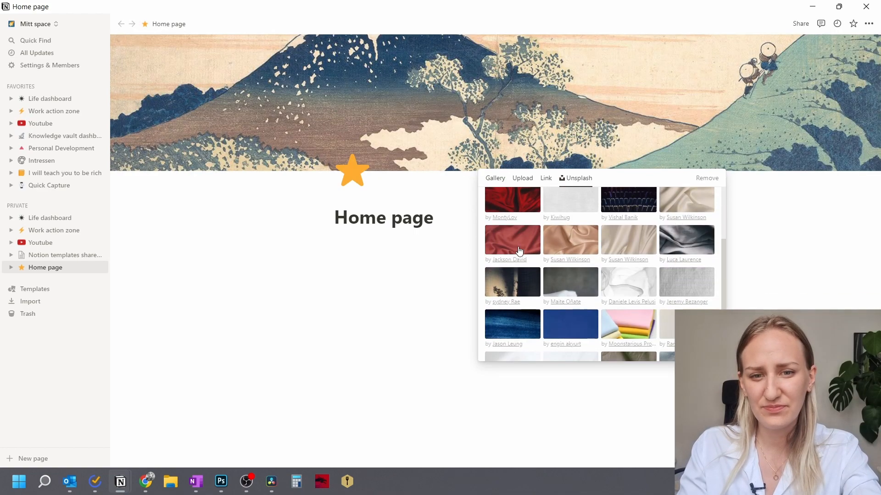
{"action": "left_click", "coordinate": [567, 239]}
{"action": "left_click", "coordinate": [570, 124]}
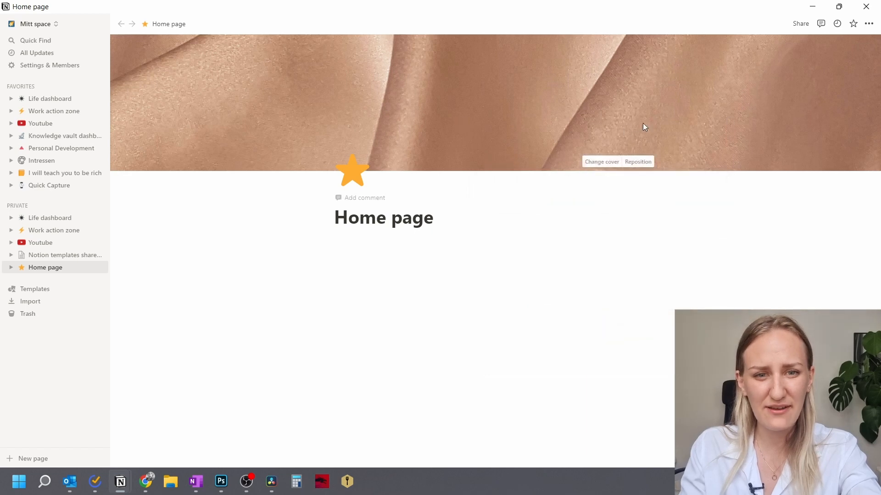
Reposition the fabric cover image so a lower part of the picture shows, and save the position.
{"action": "left_click", "coordinate": [642, 166]}
{"action": "left_click_drag", "start_coordinate": [673, 128], "coordinate": [641, 33]}
{"action": "left_click_drag", "start_coordinate": [688, 157], "coordinate": [639, 36]}
{"action": "left_click", "coordinate": [612, 161]}
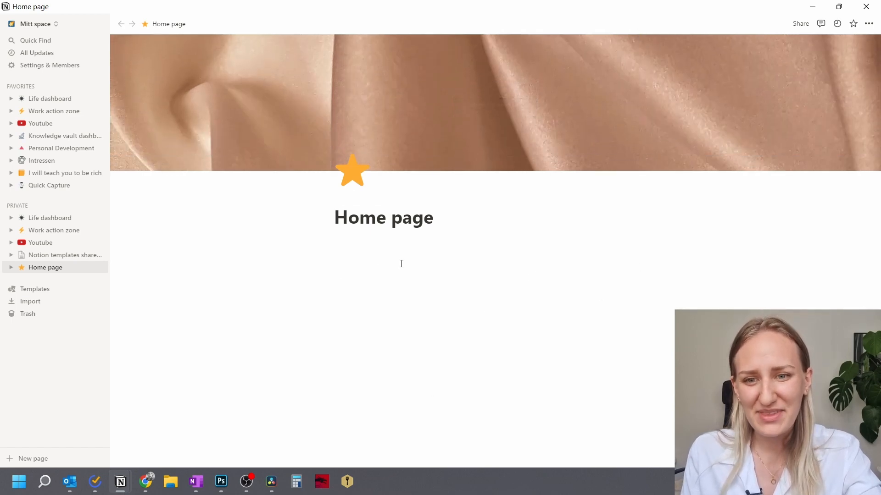
Enter three lines of placeholder text below the page title: "content", "grtnjoh" and "gtrhry".
{"action": "left_click", "coordinate": [355, 258]}
{"action": "type", "text": "content"}
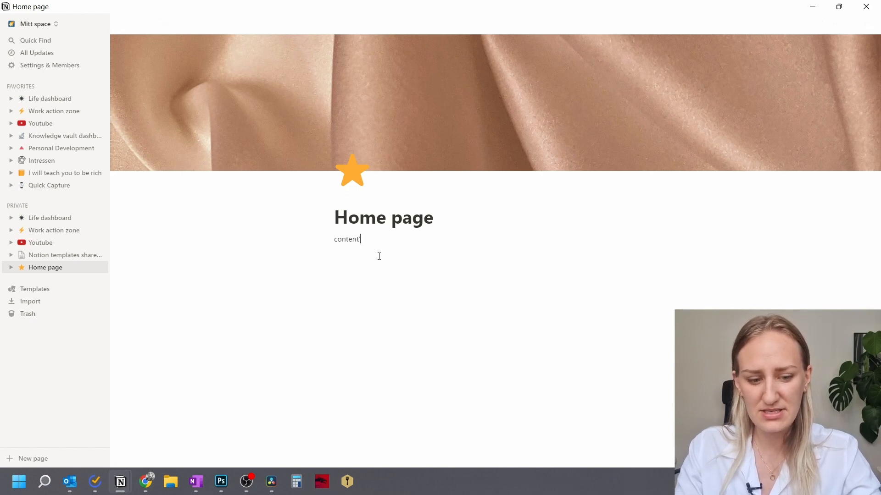
{"action": "key", "text": "Return"}
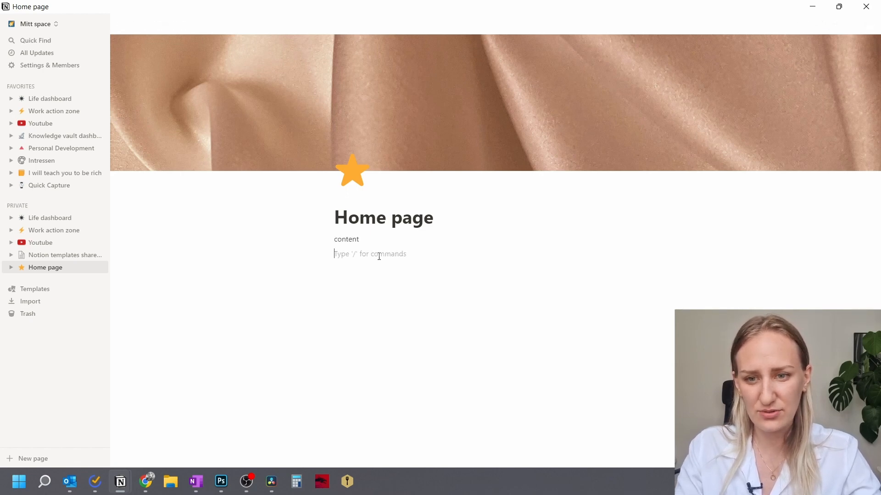
{"action": "type", "text": "grtnjoh"}
{"action": "key", "text": "Return"}
{"action": "type", "text": "gtrhry"}
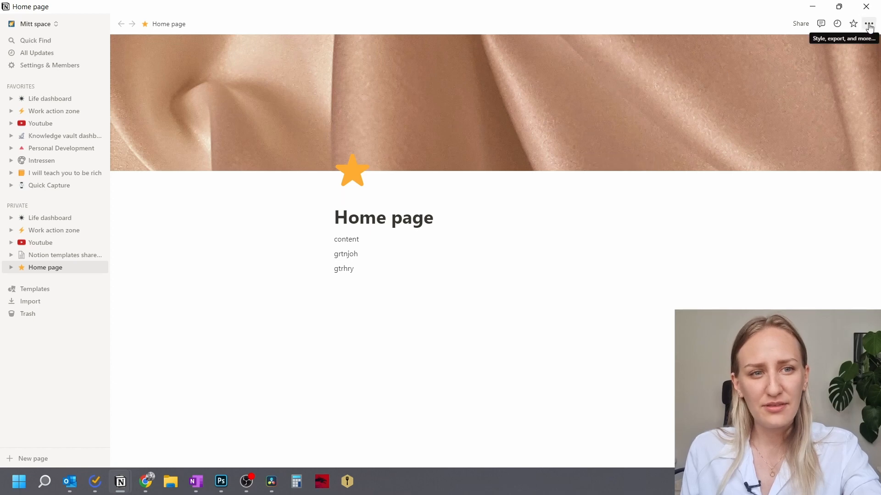
Turn on the full width layout for the Home page.
{"action": "left_click", "coordinate": [869, 26]}
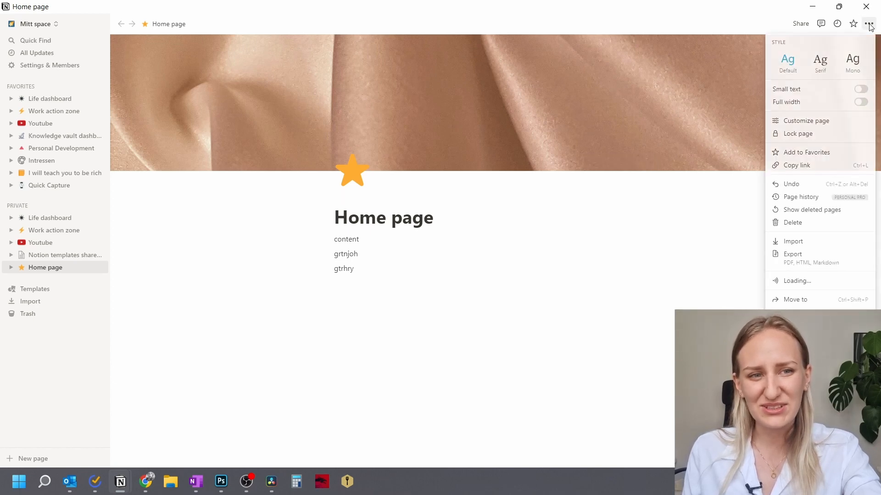
{"action": "left_click", "coordinate": [862, 103]}
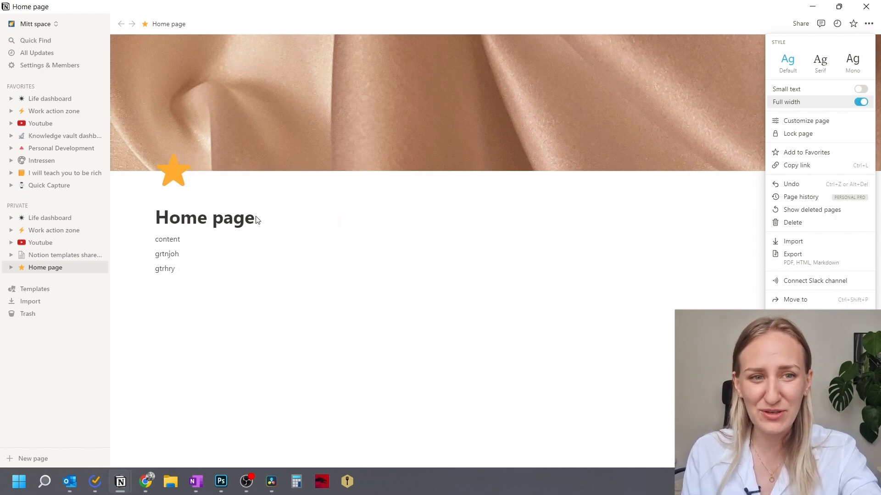
Compare the Serif, Mono and Default page fonts, and set the Home page to Serif.
{"action": "left_click", "coordinate": [820, 64]}
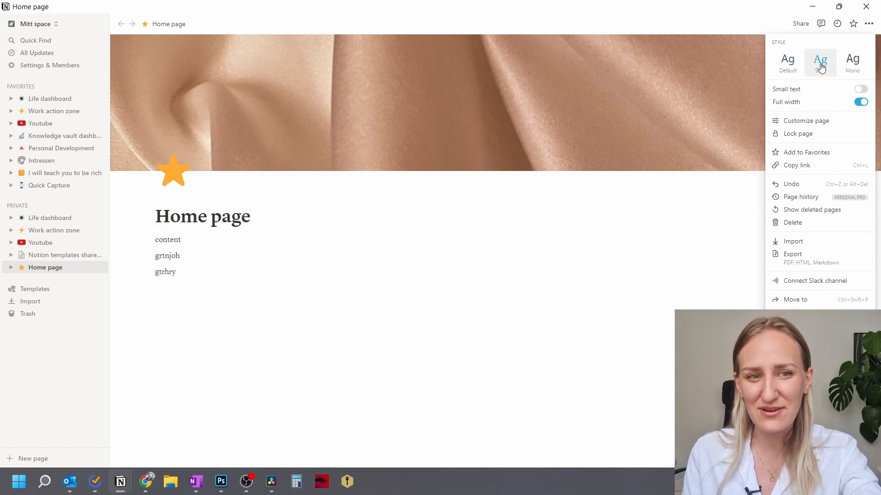
{"action": "left_click", "coordinate": [851, 65]}
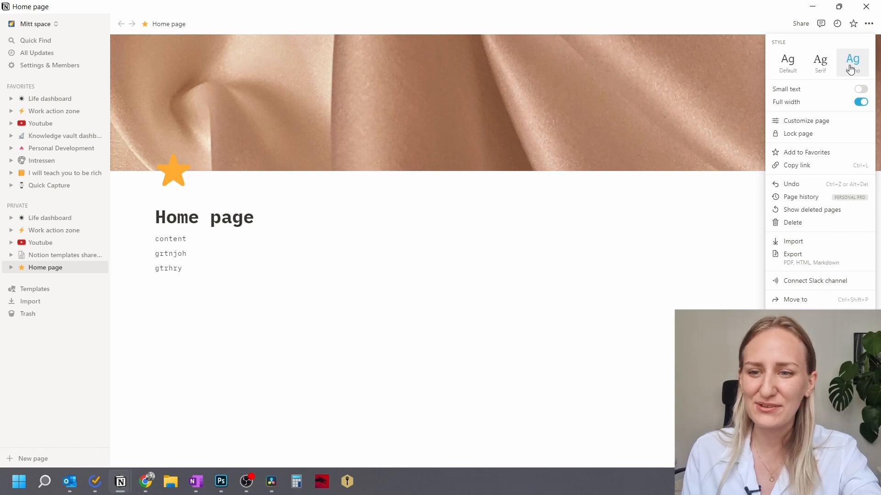
{"action": "left_click", "coordinate": [820, 63]}
{"action": "left_click", "coordinate": [791, 67]}
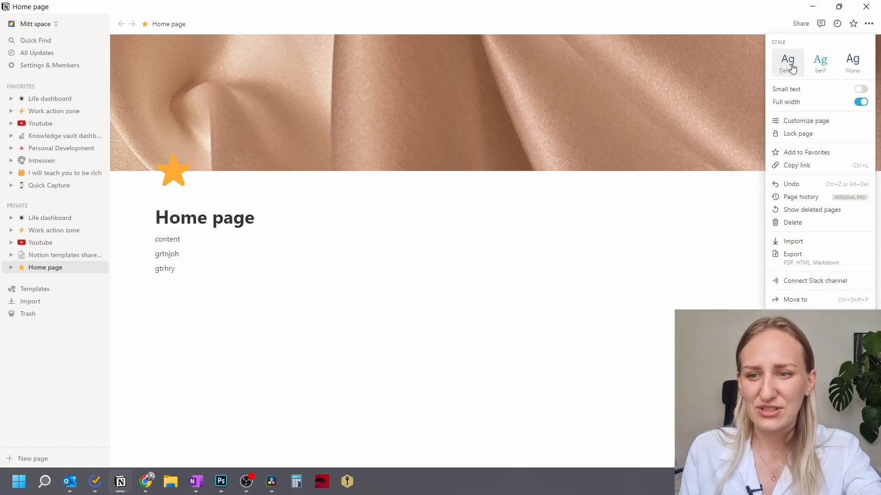
{"action": "left_click", "coordinate": [819, 62]}
{"action": "left_click", "coordinate": [193, 241]}
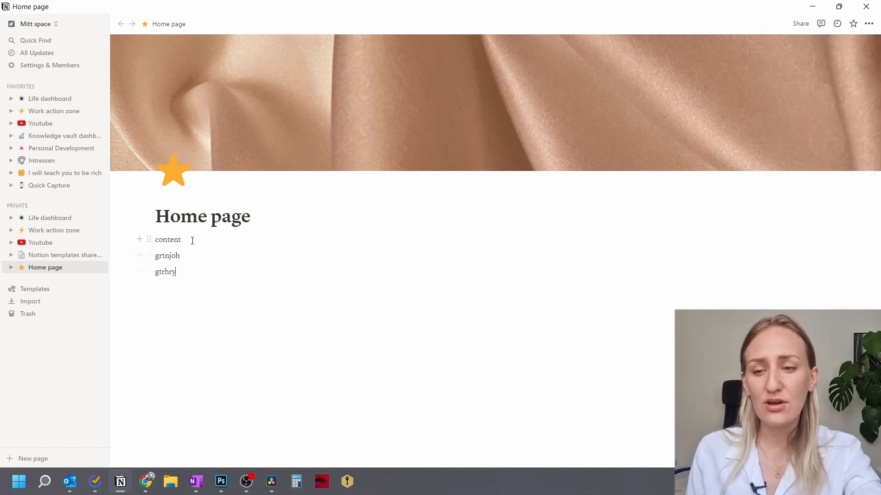
Arrange the placeholder lines in two columns, with "content" and "gtrhry" in the first and "grtnjoh" in the second.
{"action": "left_click", "coordinate": [144, 237]}
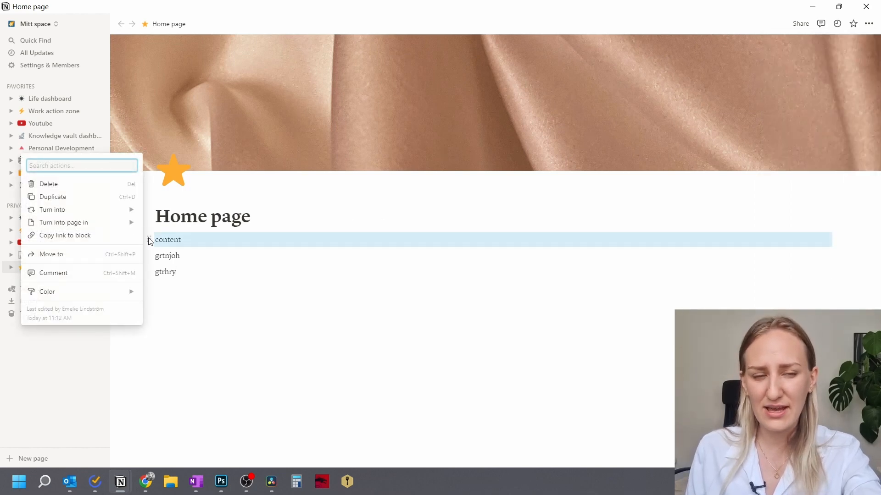
{"action": "key", "text": "Escape"}
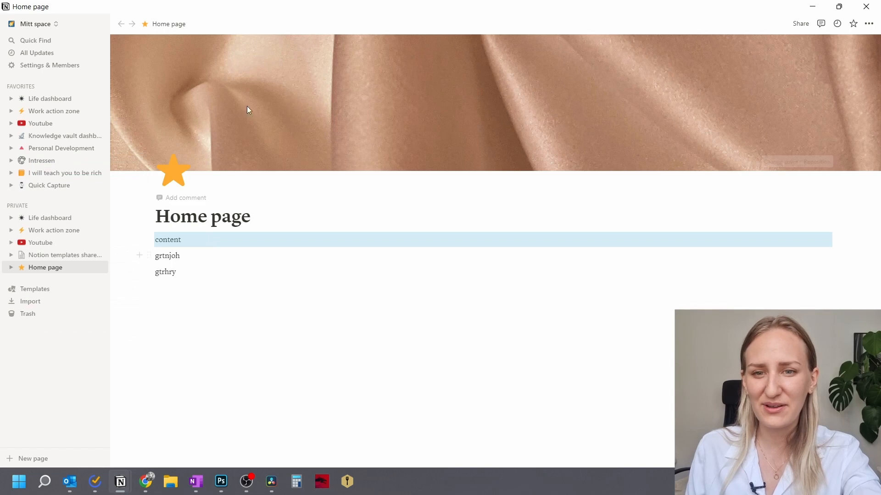
{"action": "left_click", "coordinate": [204, 239]}
{"action": "left_click", "coordinate": [150, 240]}
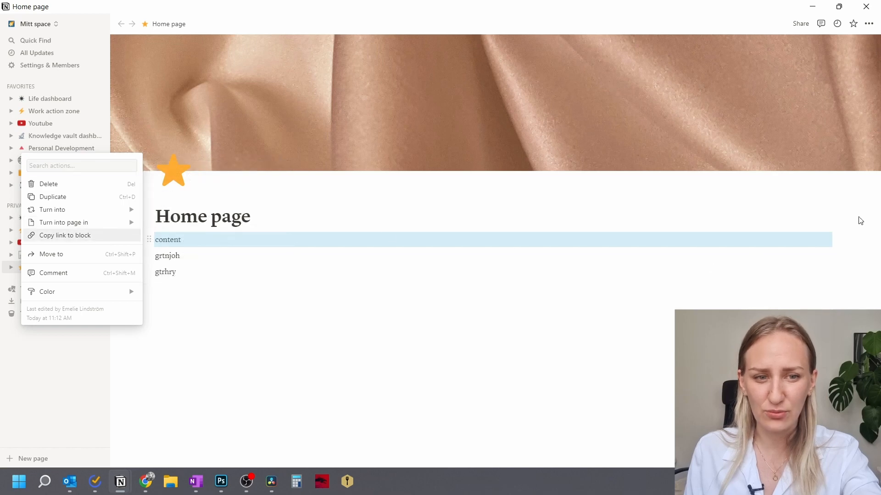
{"action": "left_click", "coordinate": [678, 258]}
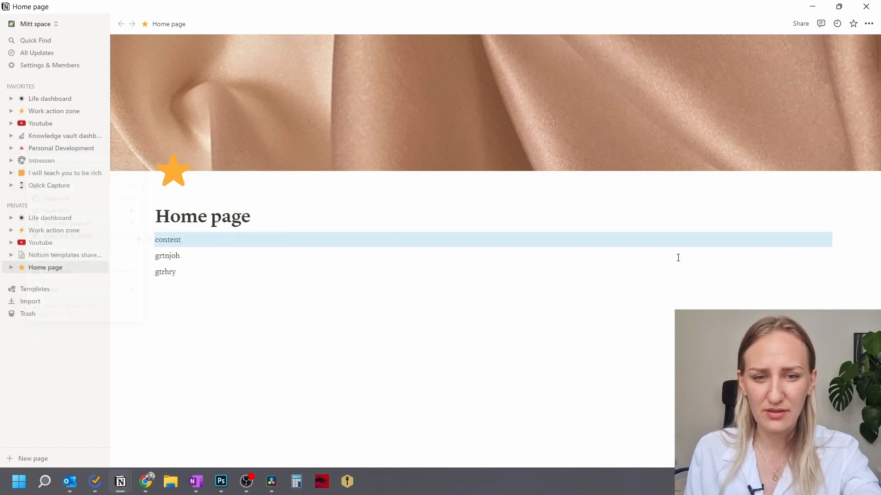
{"action": "left_click", "coordinate": [191, 245]}
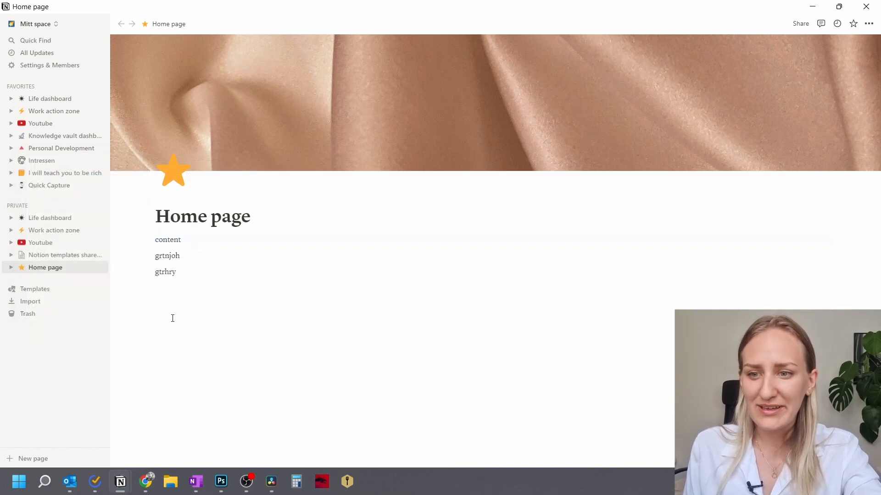
{"action": "left_click_drag", "start_coordinate": [148, 254], "coordinate": [841, 240]}
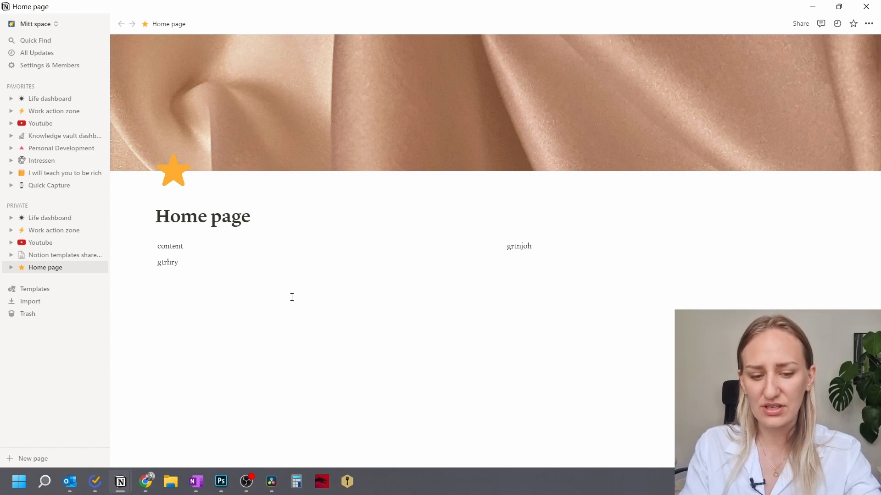
Examine the block types available for a new line below "gtrhry", including basic, inline, database, media and embed blocks.
{"action": "key", "text": "Return"}
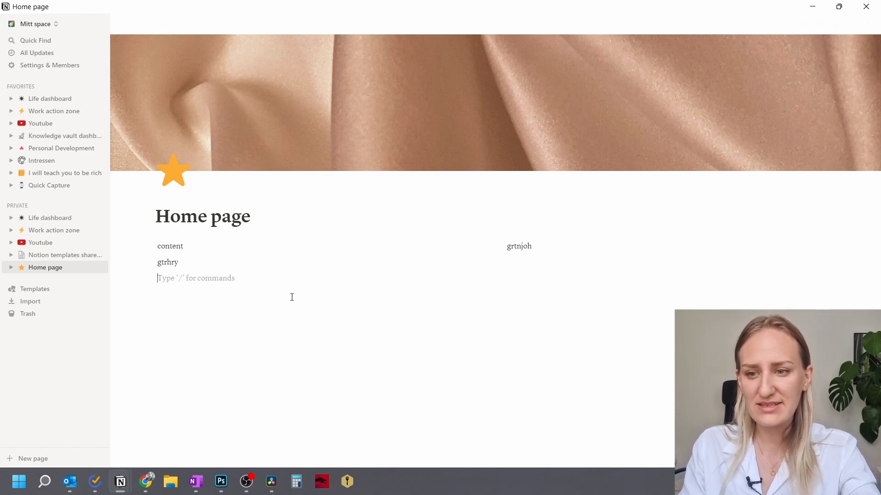
{"action": "type", "text": "/"}
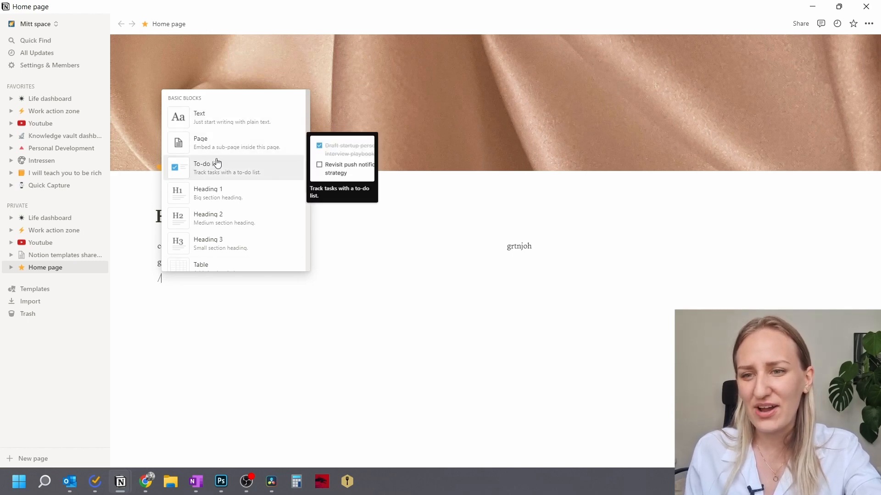
{"action": "scroll", "coordinate": [258, 144], "scroll_direction": "down", "scroll_amount": 4}
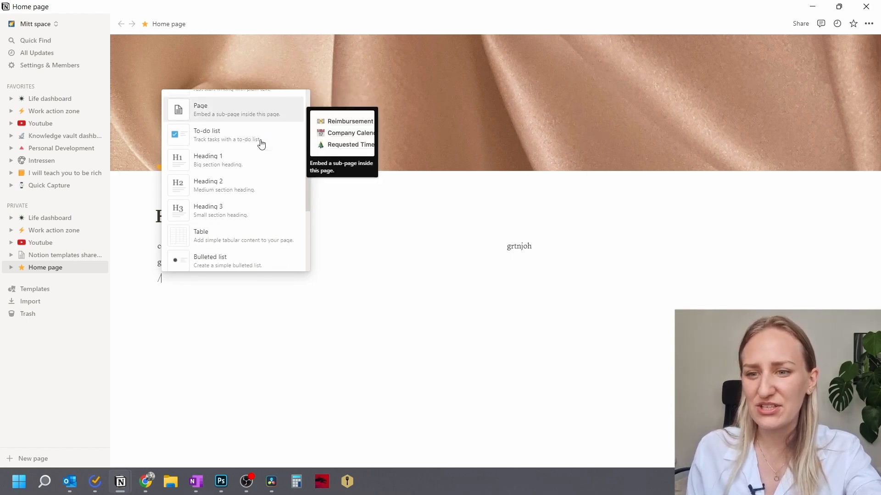
{"action": "scroll", "coordinate": [258, 143], "scroll_direction": "down", "scroll_amount": 15}
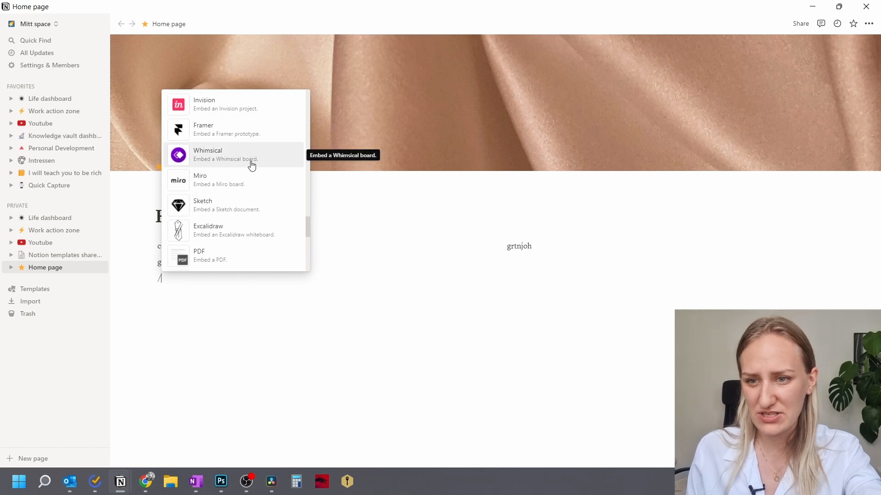
{"action": "scroll", "coordinate": [266, 170], "scroll_direction": "up", "scroll_amount": 19}
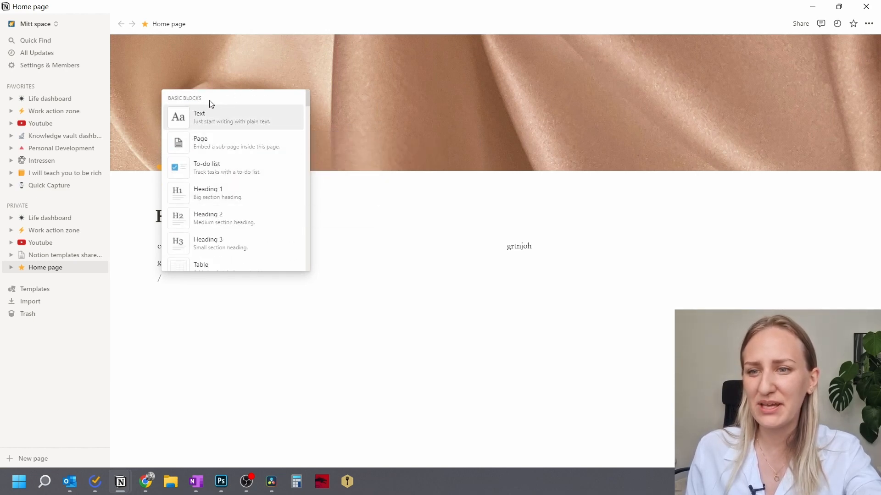
{"action": "scroll", "coordinate": [209, 110], "scroll_direction": "down", "scroll_amount": 7}
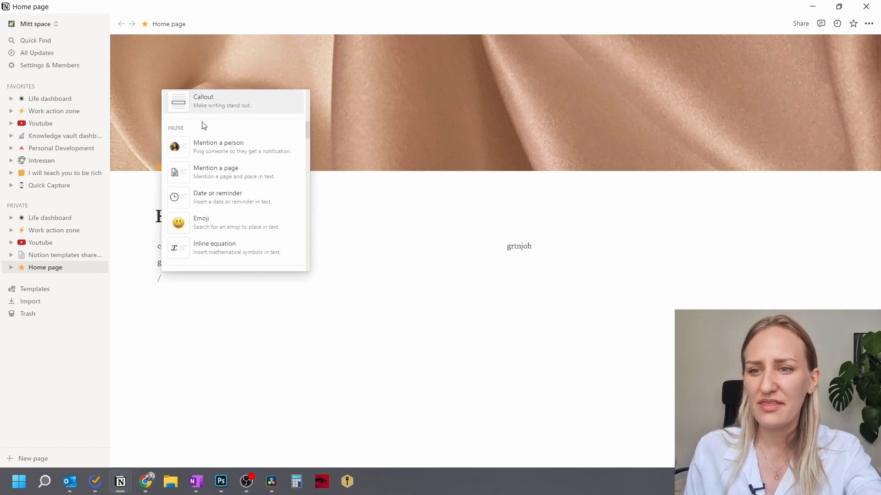
{"action": "scroll", "coordinate": [183, 120], "scroll_direction": "down", "scroll_amount": 4}
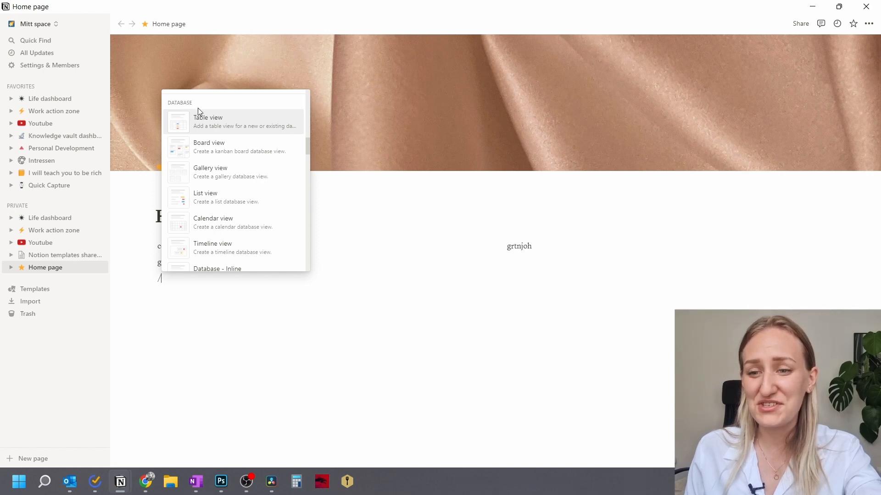
{"action": "scroll", "coordinate": [197, 113], "scroll_direction": "down", "scroll_amount": 5}
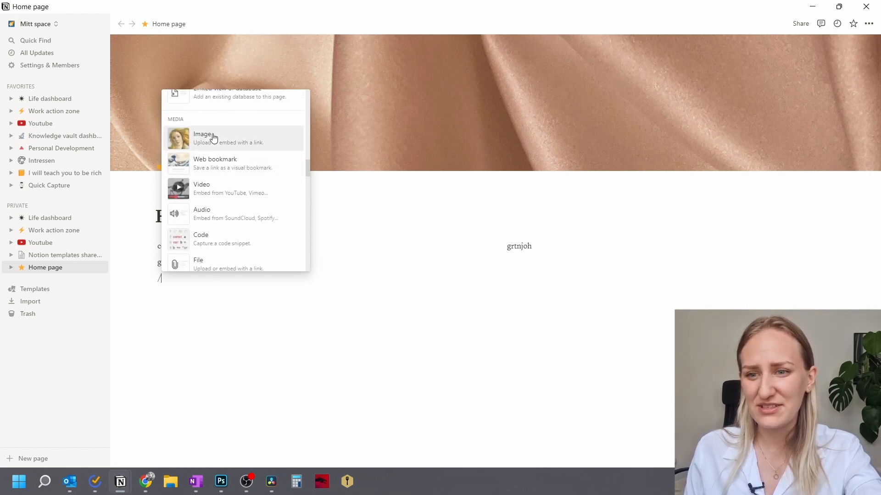
{"action": "scroll", "coordinate": [212, 138], "scroll_direction": "down", "scroll_amount": 5}
{"action": "scroll", "coordinate": [209, 156], "scroll_direction": "up", "scroll_amount": 1}
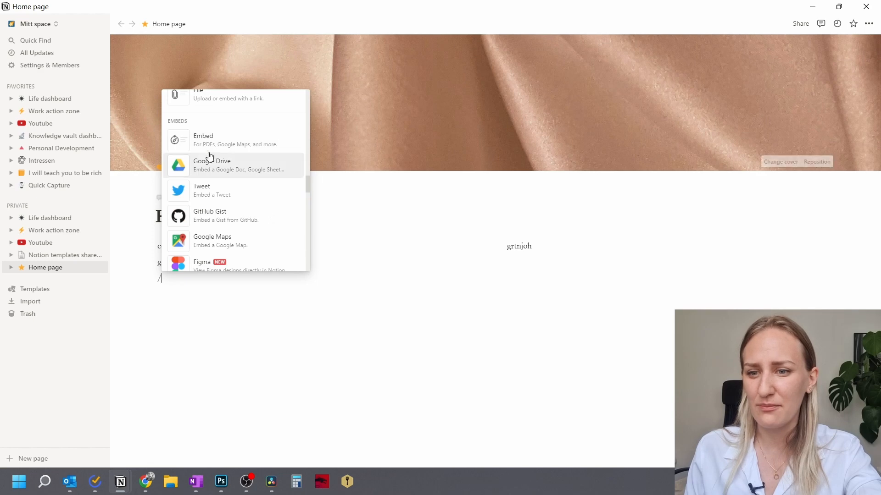
{"action": "scroll", "coordinate": [208, 155], "scroll_direction": "down", "scroll_amount": 5}
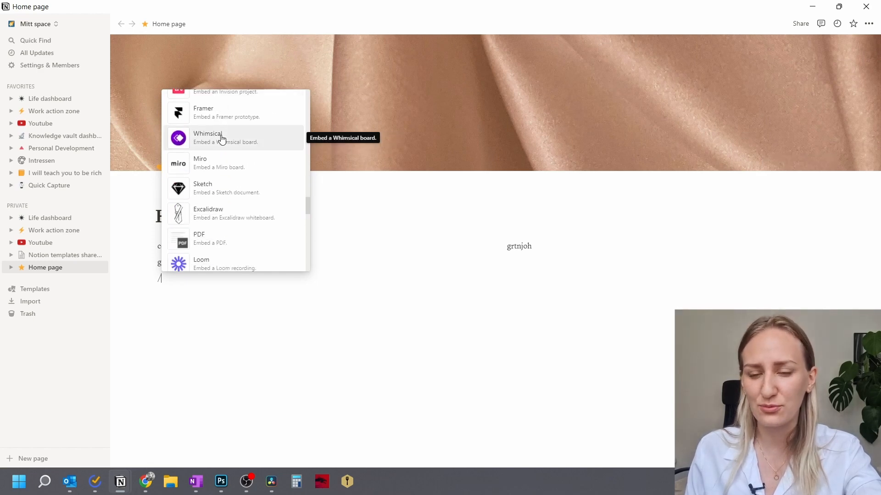
{"action": "scroll", "coordinate": [221, 139], "scroll_direction": "down", "scroll_amount": 8}
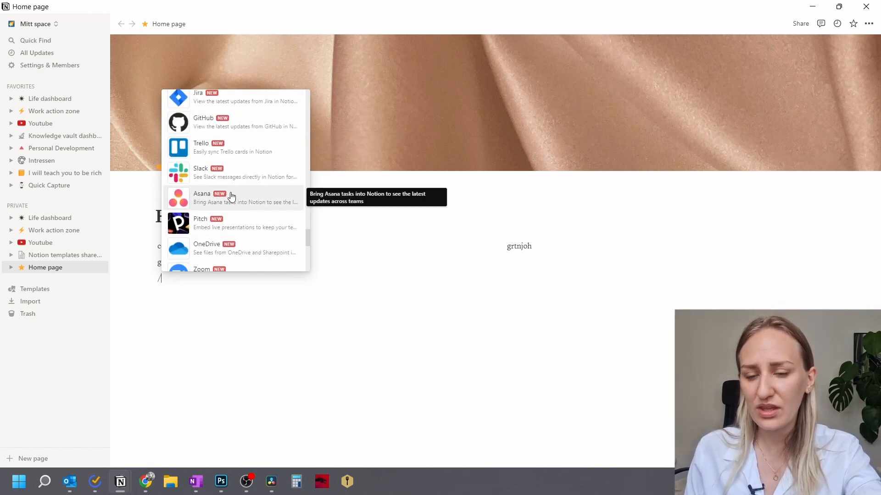
{"action": "scroll", "coordinate": [230, 197], "scroll_direction": "up", "scroll_amount": 15}
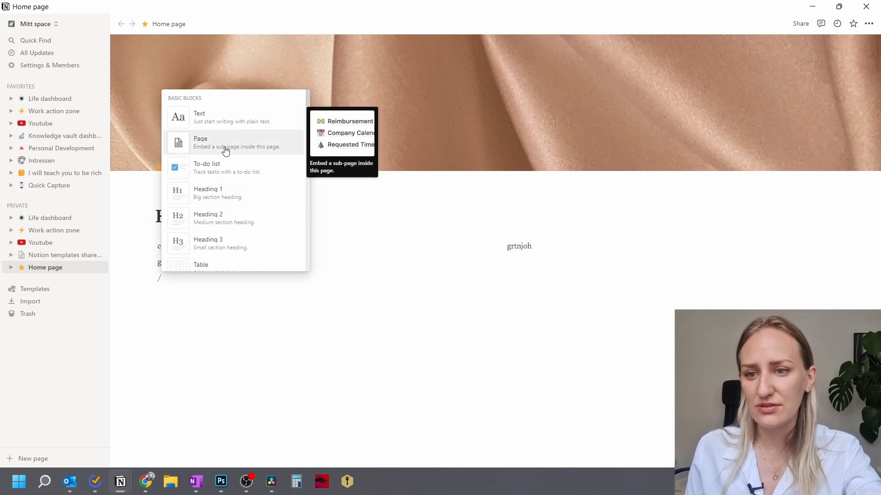
Insert a Heading 2 reading "Headline" below "gtrhry", with a divider underneath it.
{"action": "left_click", "coordinate": [233, 214]}
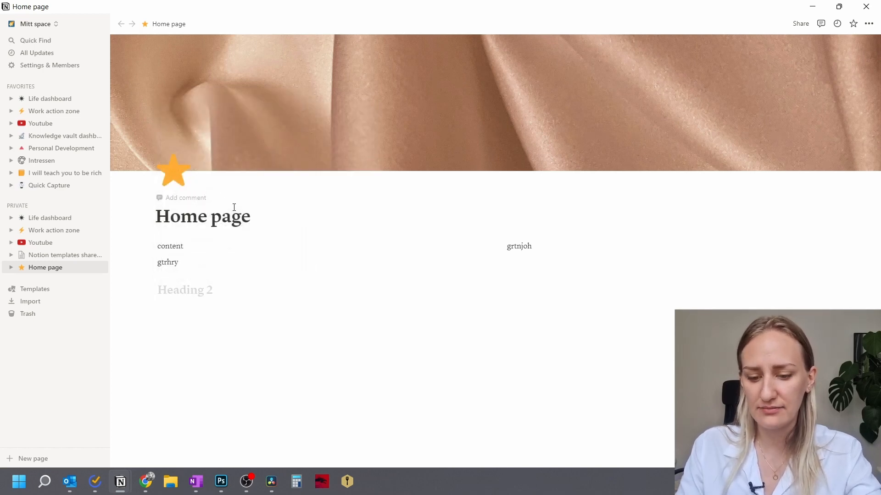
{"action": "type", "text": "Headline"}
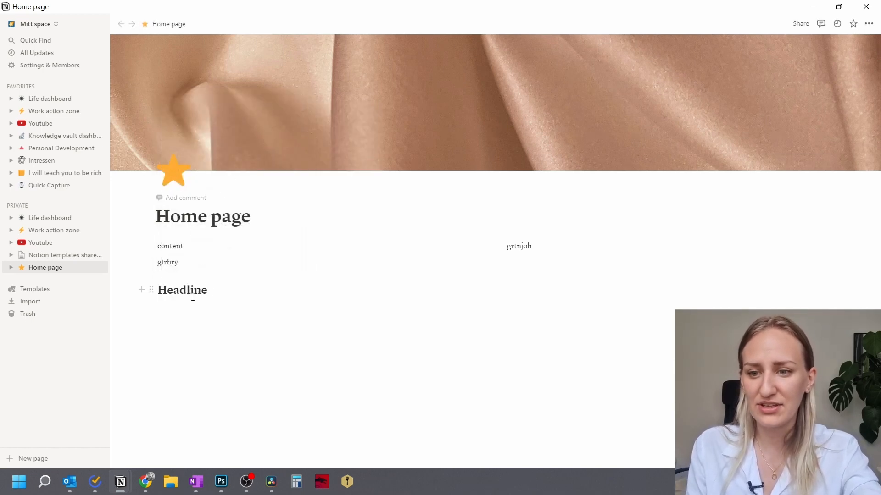
{"action": "key", "text": "Return"}
{"action": "type", "text": "/"}
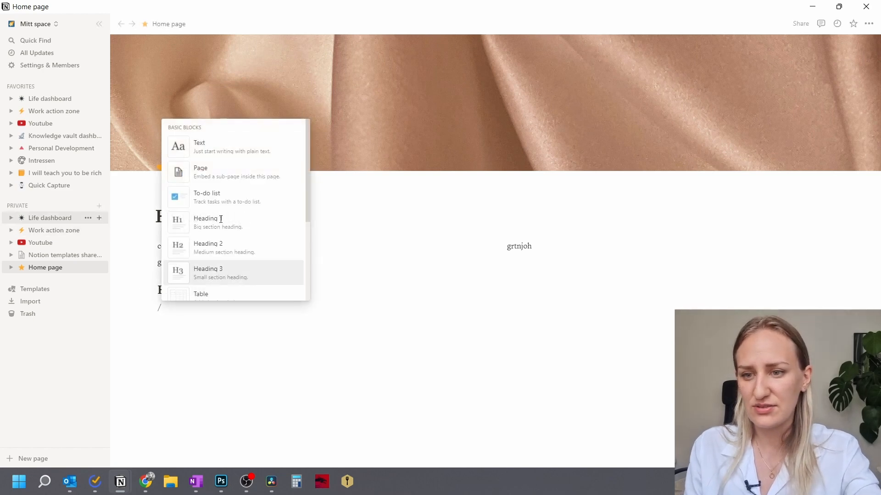
{"action": "type", "text": "divi"}
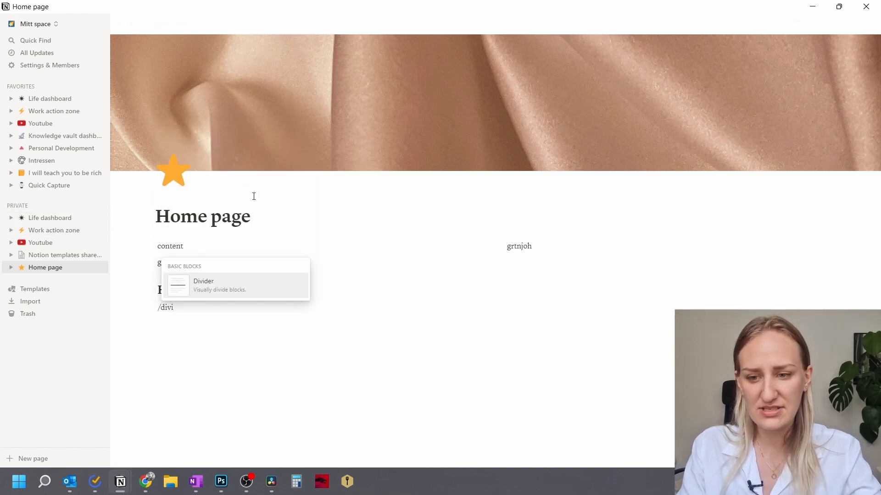
{"action": "key", "text": "Return"}
Insert a table of contents below the divider, and add a Heading 3 reading "Next headline" under "Headline".
{"action": "type", "text": "/toc"}
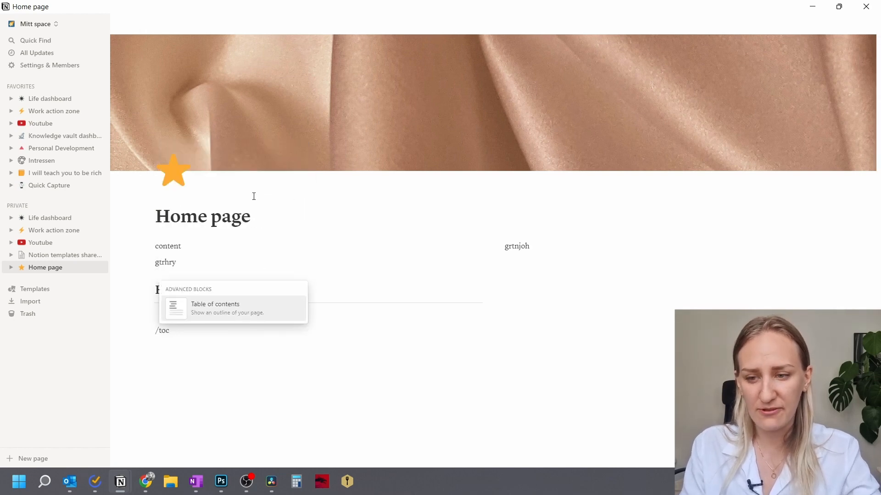
{"action": "key", "text": "Return"}
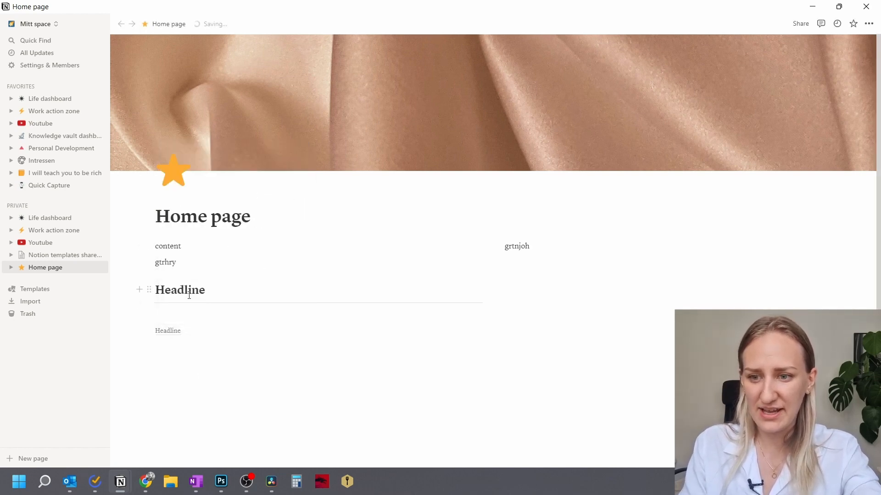
{"action": "left_click", "coordinate": [213, 296]}
{"action": "key", "text": "Return"}
{"action": "type", "text": "/h3"}
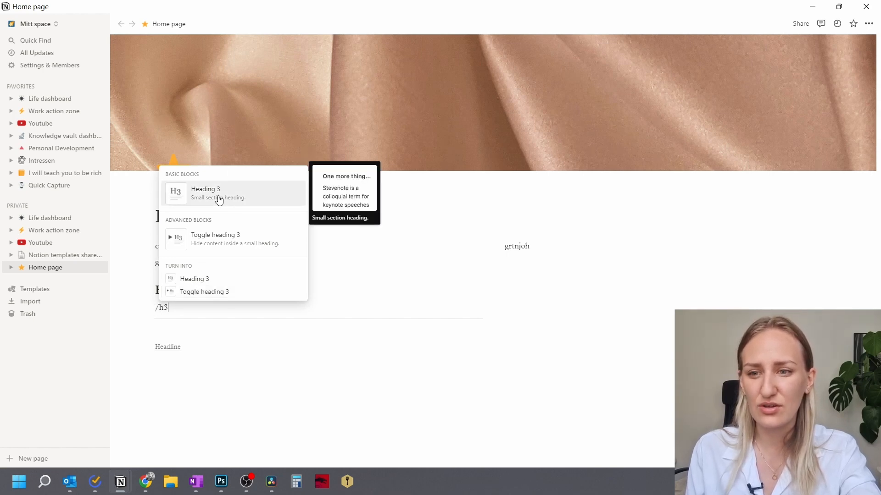
{"action": "key", "text": "BackSpace"}
{"action": "key", "text": "BackSpace"}
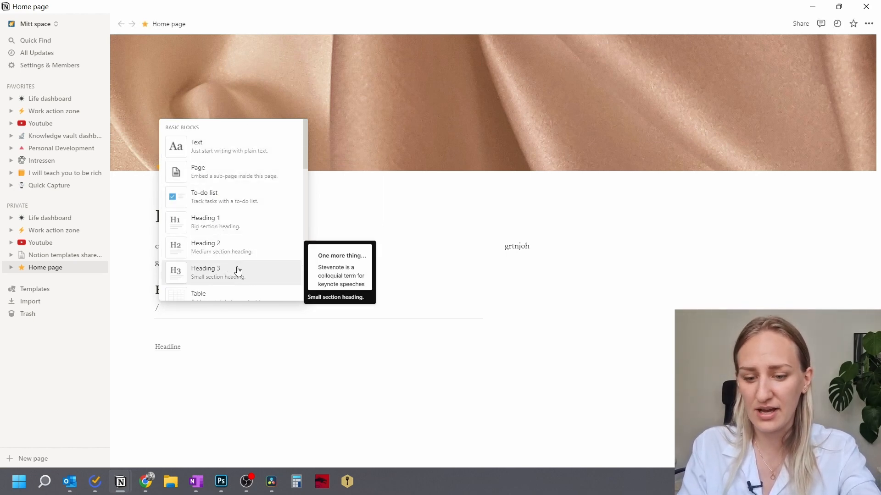
{"action": "type", "text": "h3"}
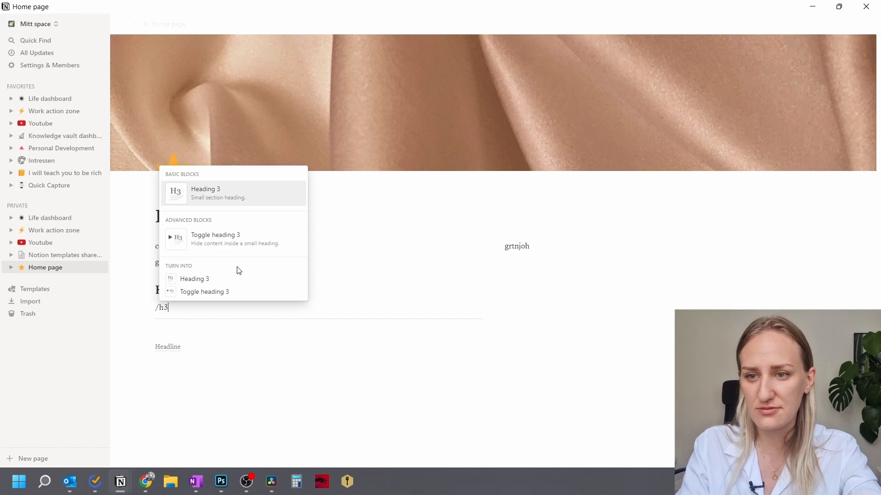
{"action": "left_click", "coordinate": [222, 194]}
{"action": "type", "text": "Next headline"}
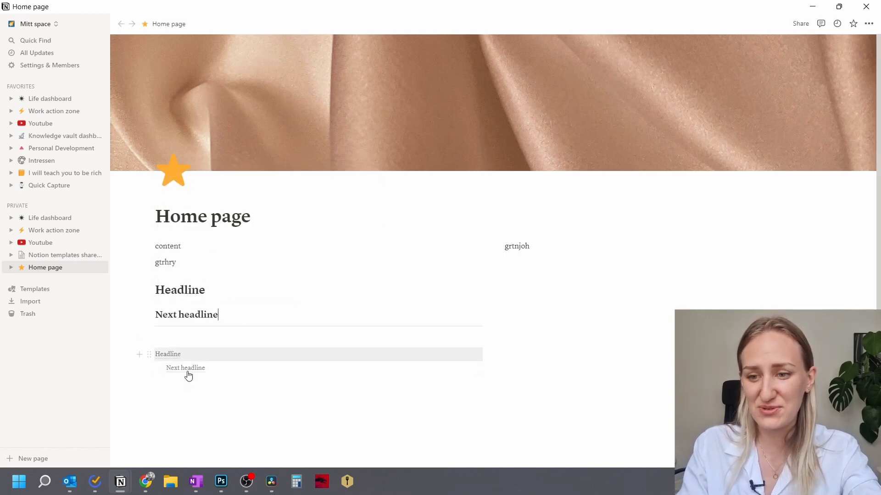
Delete both headings, the divider and the table of contents below "gtrhry".
{"action": "left_click_drag", "start_coordinate": [189, 395], "coordinate": [160, 286]}
{"action": "key", "text": "BackSpace"}
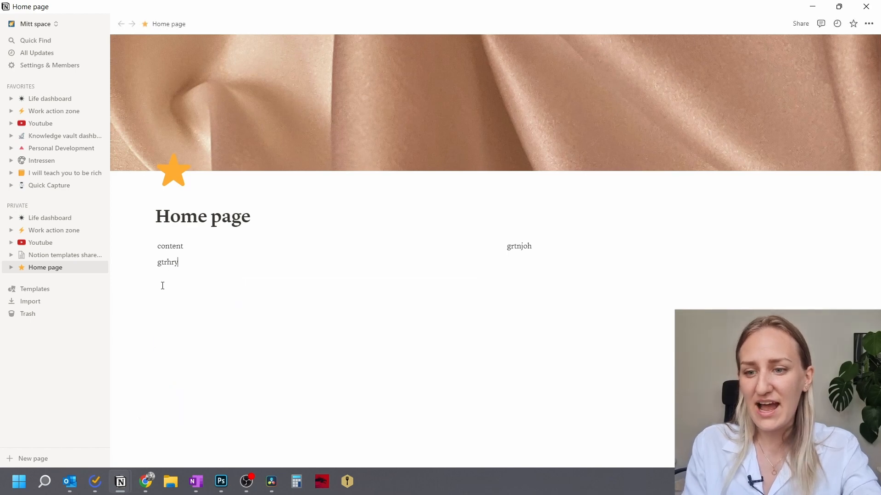
Insert a callout with the bold text "Headline" and place it above "content" in the first column.
{"action": "key", "text": "Return"}
{"action": "key", "text": "Return"}
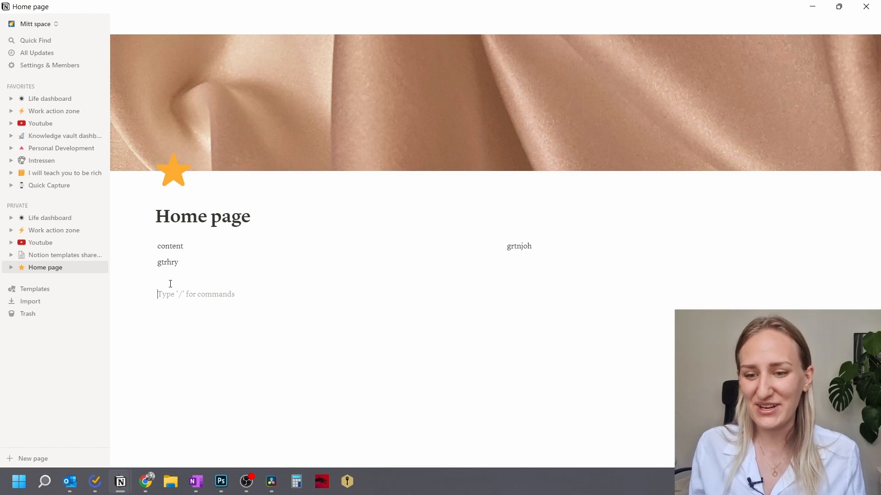
{"action": "type", "text": "/"}
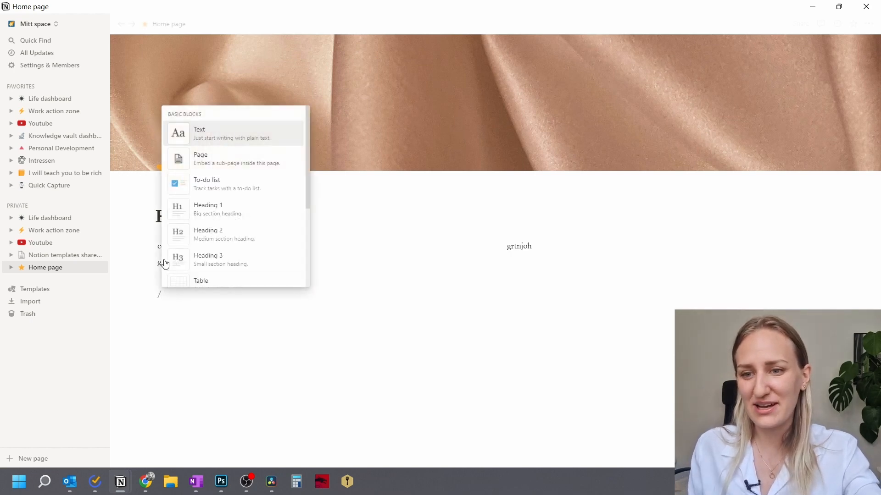
{"action": "scroll", "coordinate": [210, 186], "scroll_direction": "down", "scroll_amount": 1}
{"action": "scroll", "coordinate": [222, 175], "scroll_direction": "down", "scroll_amount": 3}
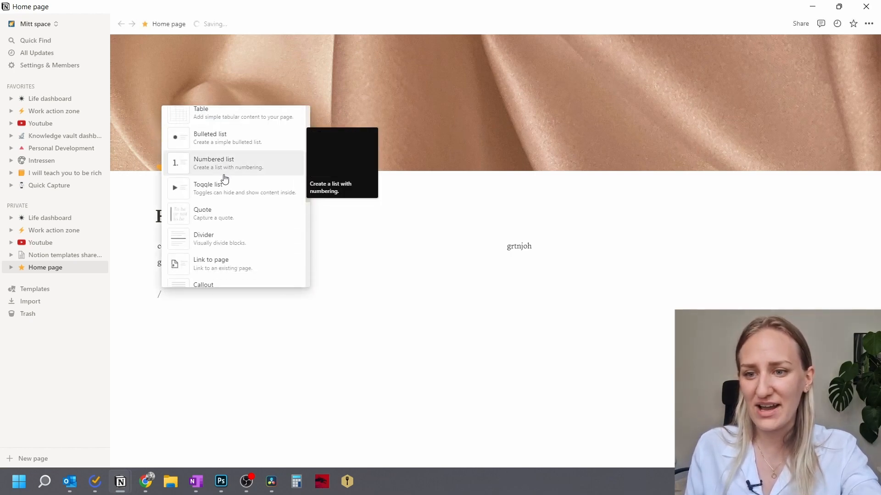
{"action": "scroll", "coordinate": [236, 169], "scroll_direction": "down", "scroll_amount": 2}
{"action": "left_click", "coordinate": [227, 233]}
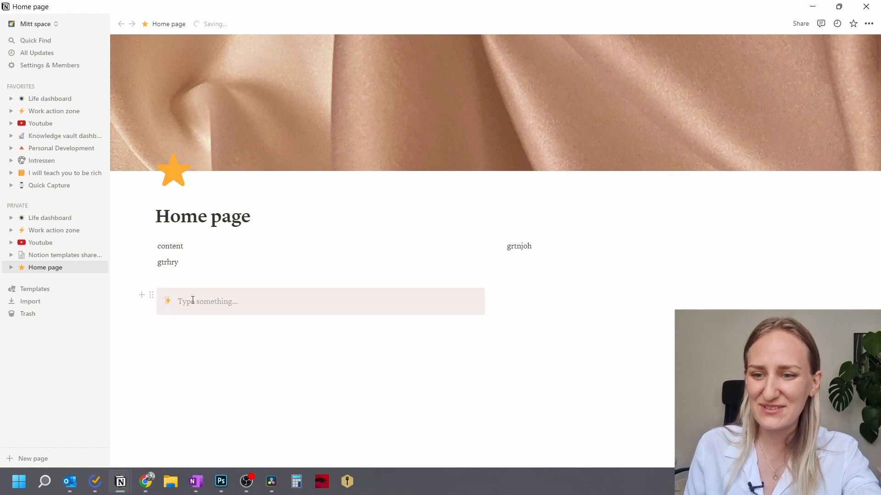
{"action": "type", "text": "H"}
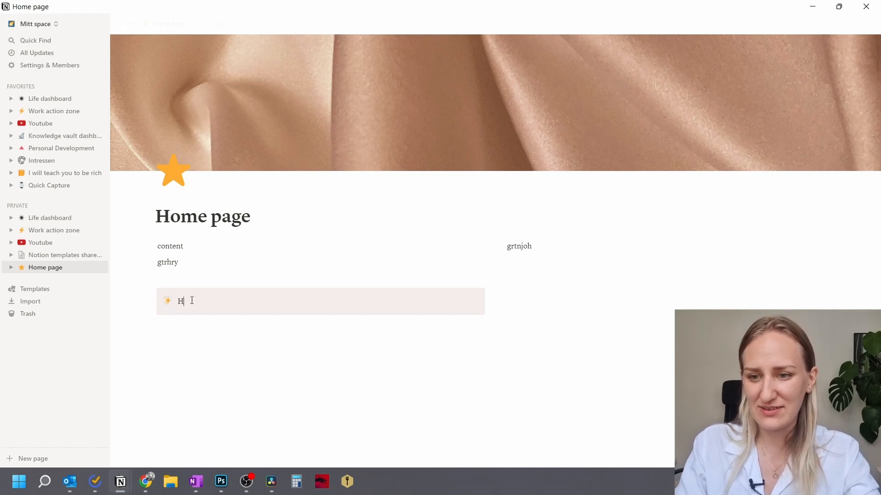
{"action": "type", "text": "eadline"}
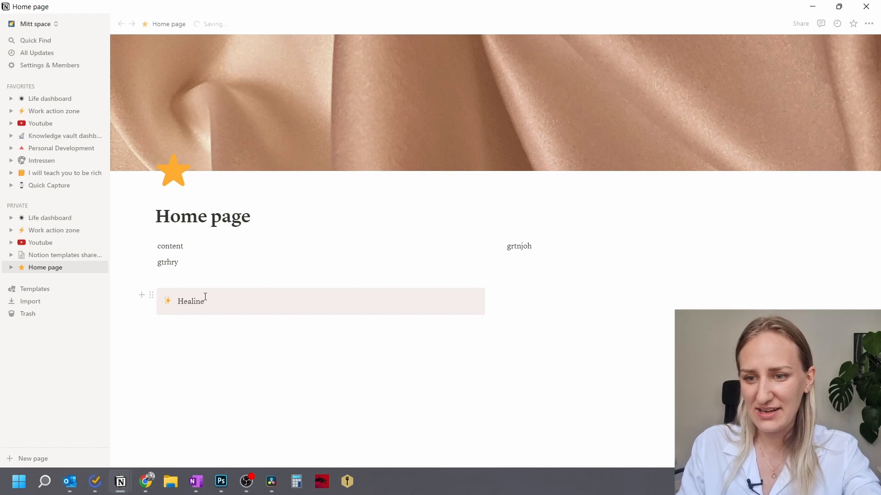
{"action": "left_click_drag", "start_coordinate": [211, 300], "coordinate": [152, 242]}
{"action": "key", "text": "Escape"}
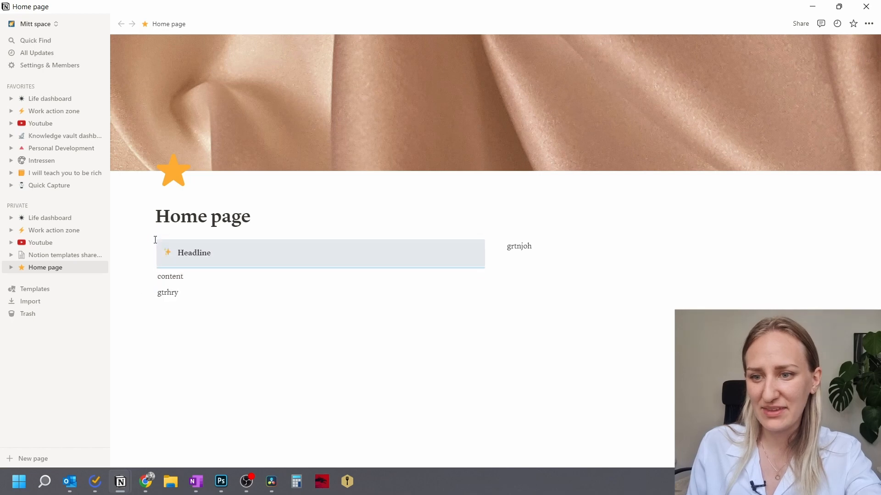
Duplicate the "Headline" callout and move the copy above "grtnjoh" in the second column.
{"action": "left_click", "coordinate": [152, 248]}
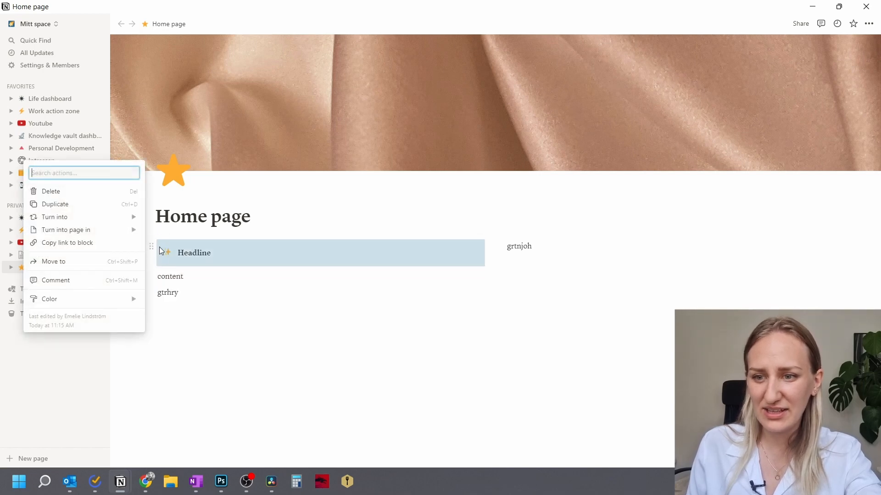
{"action": "left_click", "coordinate": [72, 205]}
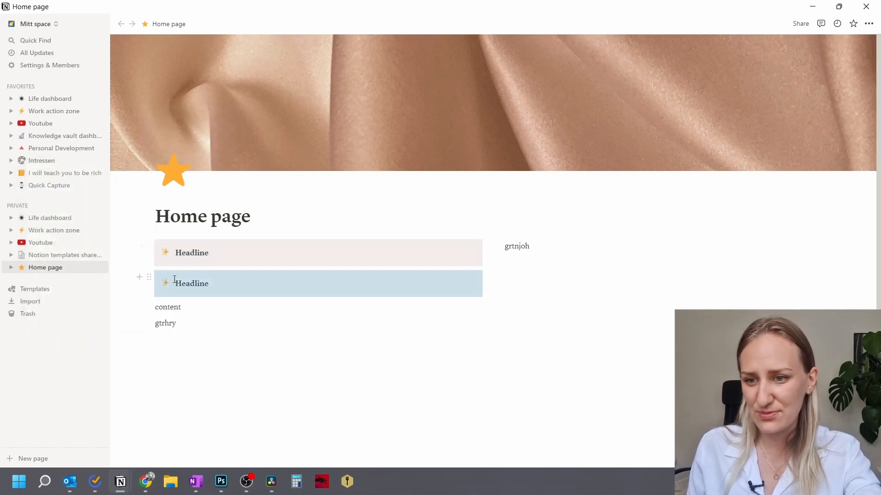
{"action": "left_click_drag", "start_coordinate": [147, 275], "coordinate": [516, 240]}
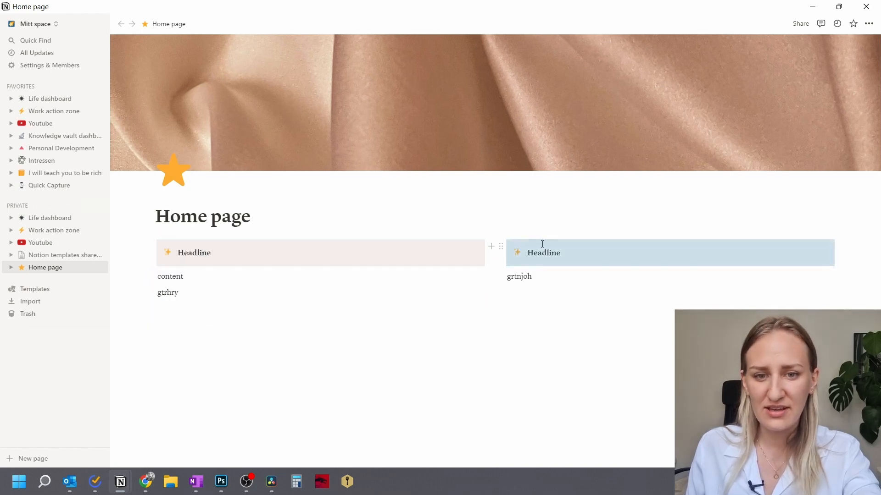
Change the second column's callout icon to the red ribbon emoji and add an empty line below "grtnjoh".
{"action": "left_click", "coordinate": [563, 251]}
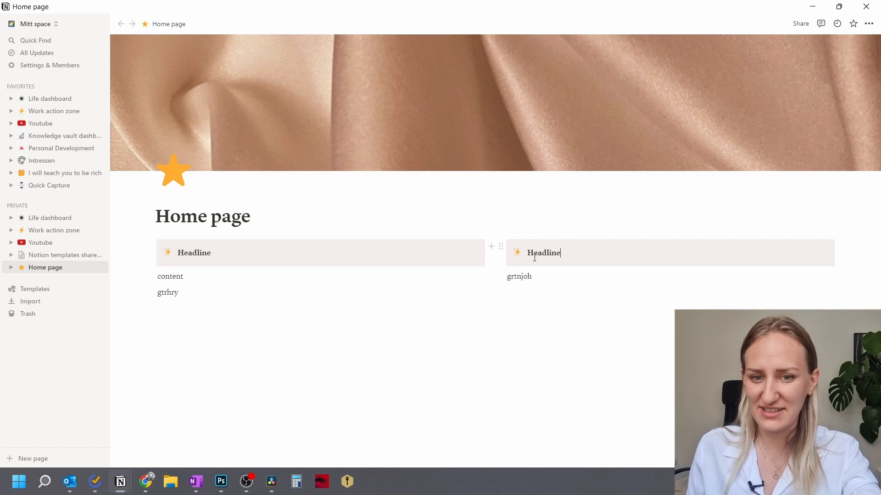
{"action": "left_click", "coordinate": [518, 255]}
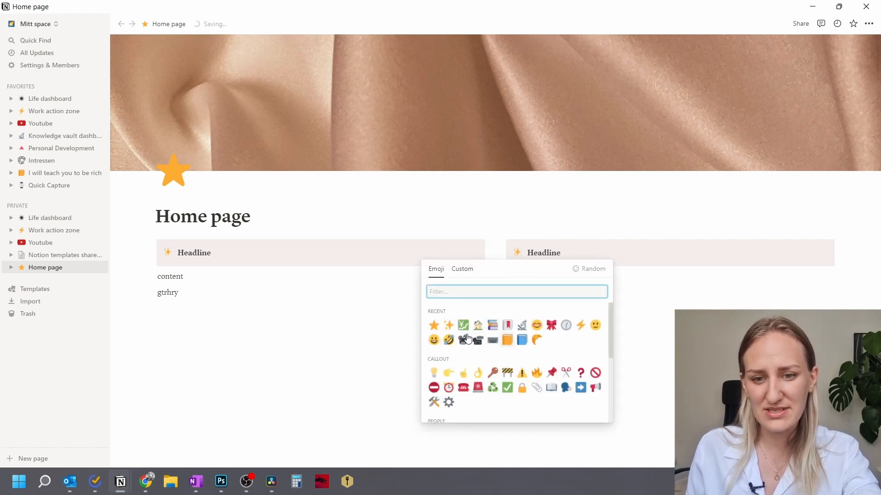
{"action": "left_click", "coordinate": [551, 326]}
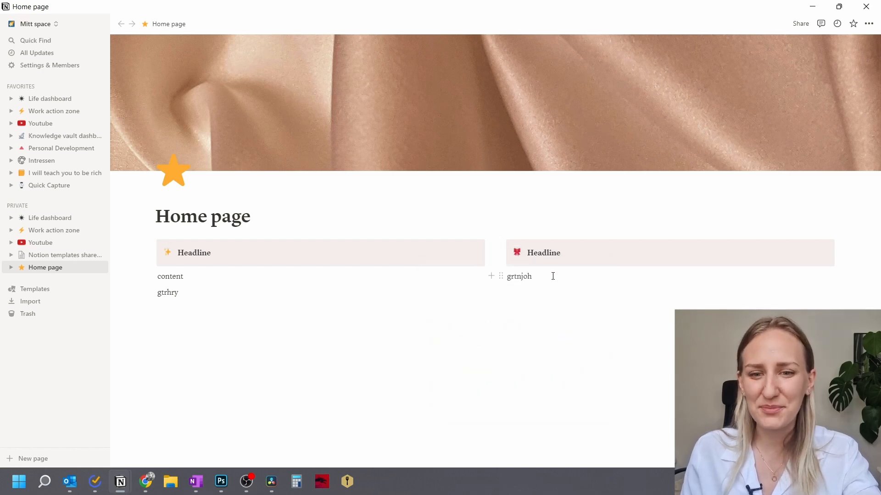
{"action": "left_click", "coordinate": [532, 296]}
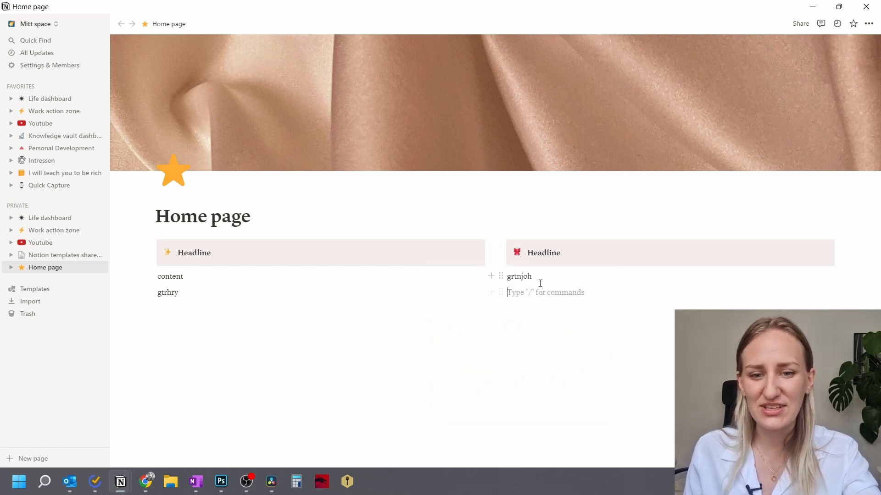
{"action": "type", "text": "/"}
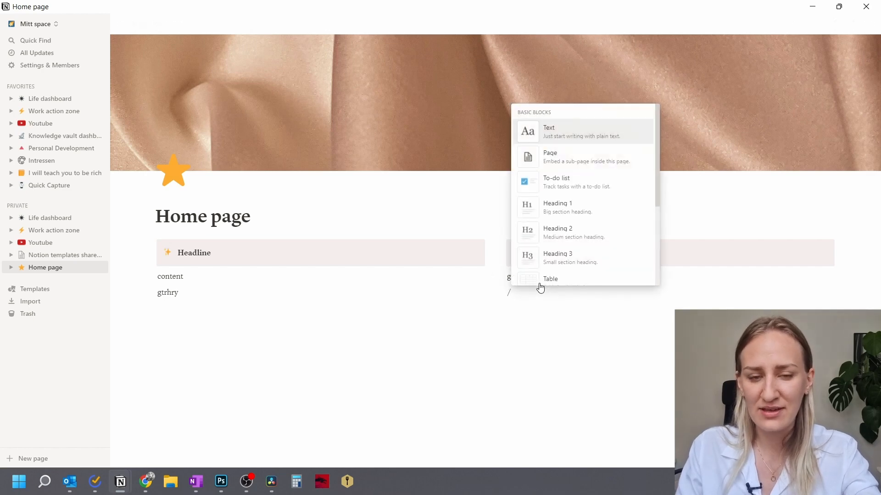
{"action": "scroll", "coordinate": [623, 193], "scroll_direction": "down", "scroll_amount": 5}
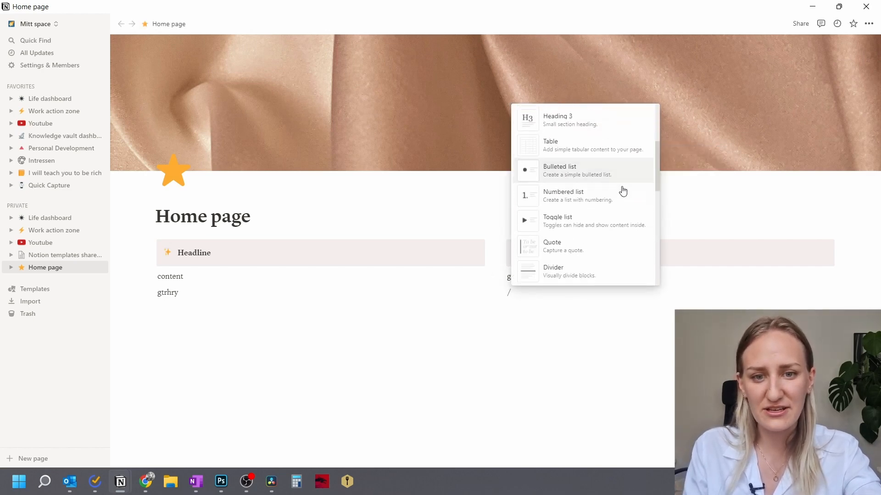
{"action": "scroll", "coordinate": [567, 219], "scroll_direction": "up", "scroll_amount": 5}
{"action": "left_click", "coordinate": [516, 289]}
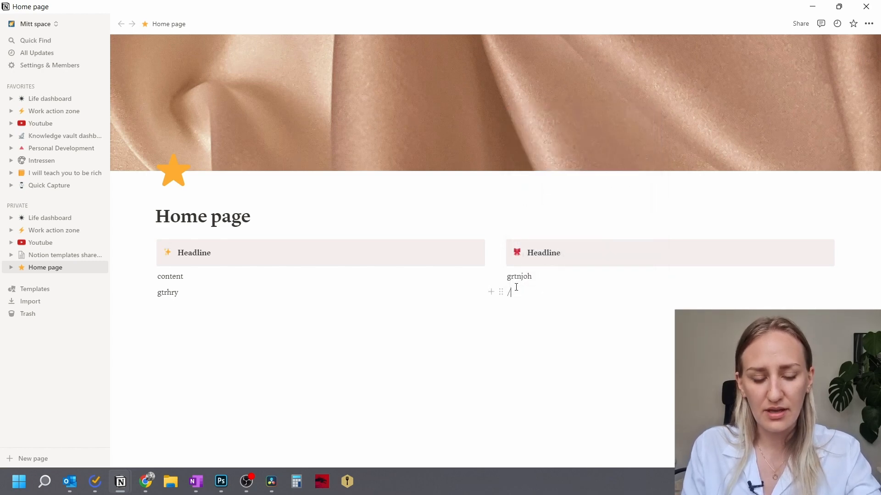
{"action": "key", "text": "BackSpace"}
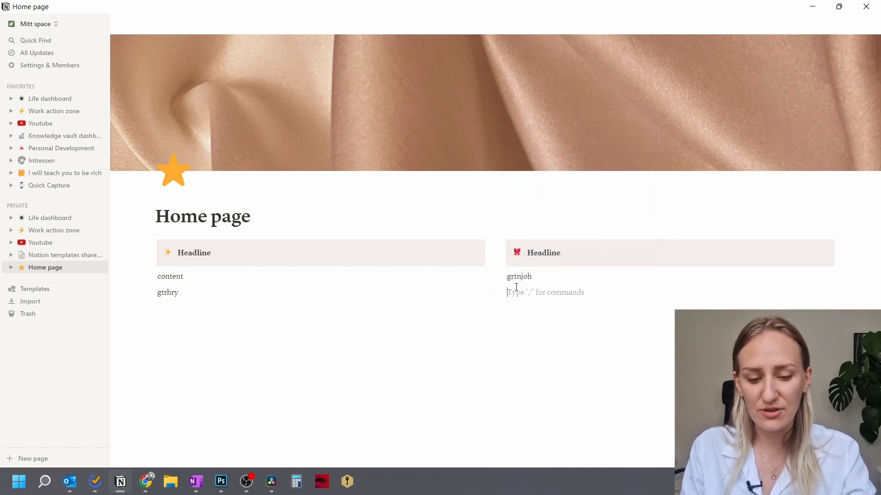
{"action": "type", "text": "-"}
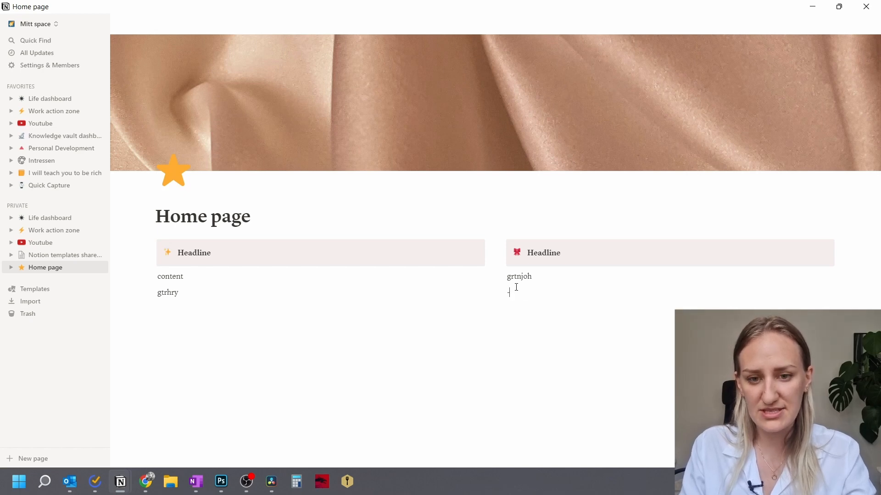
{"action": "key", "text": "BackSpace"}
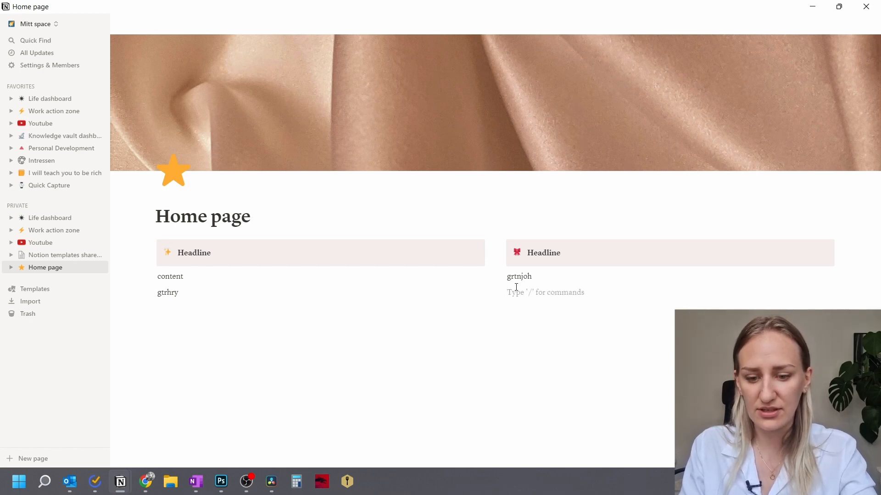
Insert a toggle list below "grtnjoh" with two toggles reading "Level 1" and "Another one".
{"action": "type", "text": "/"}
{"action": "scroll", "coordinate": [596, 220], "scroll_direction": "down", "scroll_amount": 2}
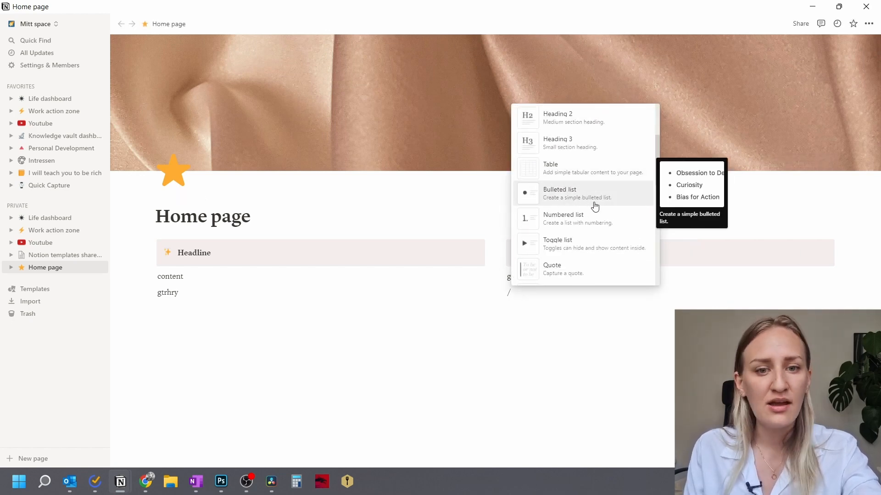
{"action": "left_click", "coordinate": [581, 242]}
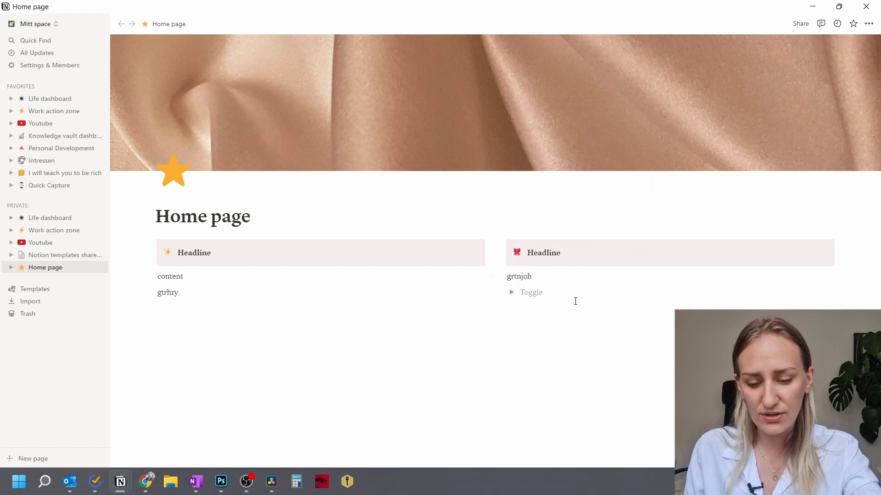
{"action": "type", "text": "Keve"}
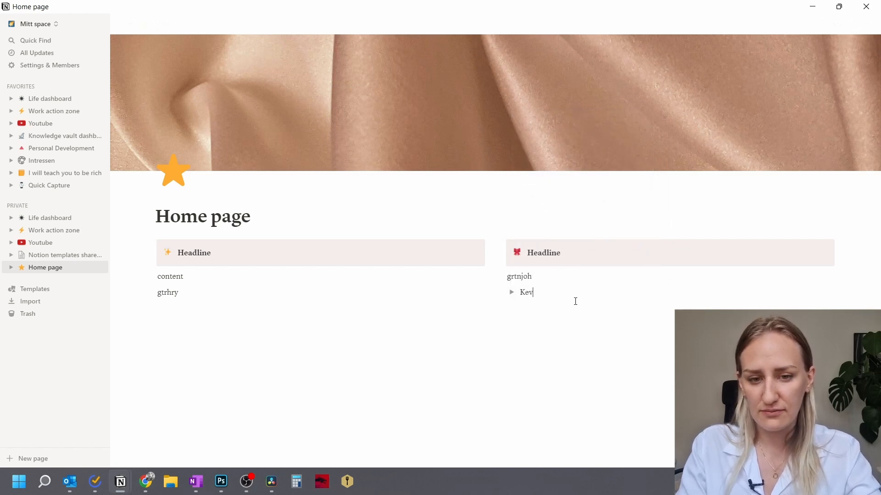
{"action": "key", "text": "BackSpace"}
{"action": "key", "text": "BackSpace"}
{"action": "key", "text": "BackSpace"}
{"action": "type", "text": "Level 1"}
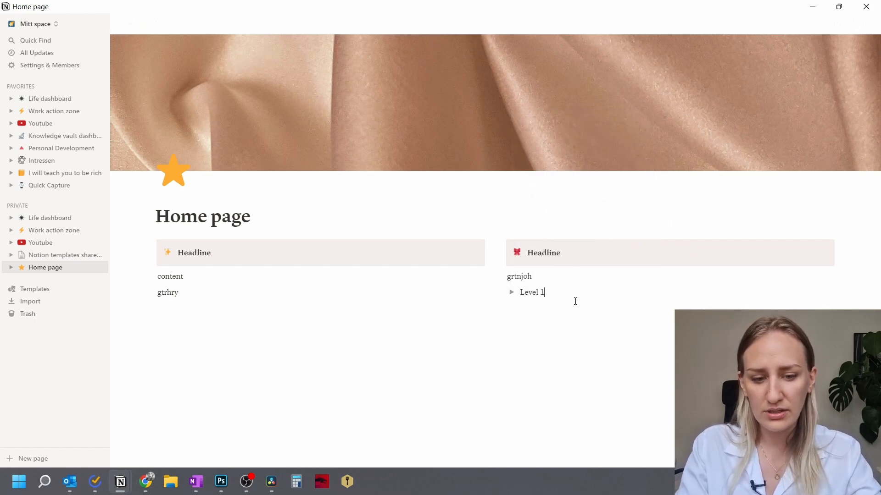
{"action": "key", "text": "Return"}
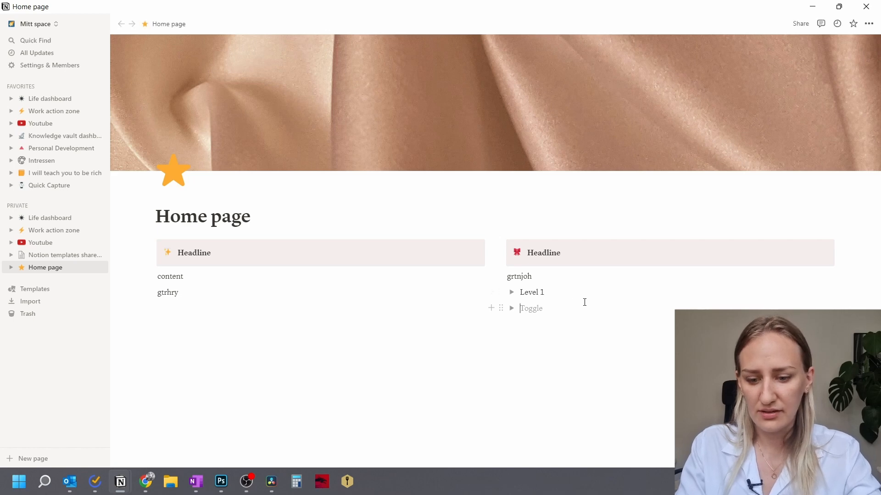
{"action": "type", "text": "Another one"}
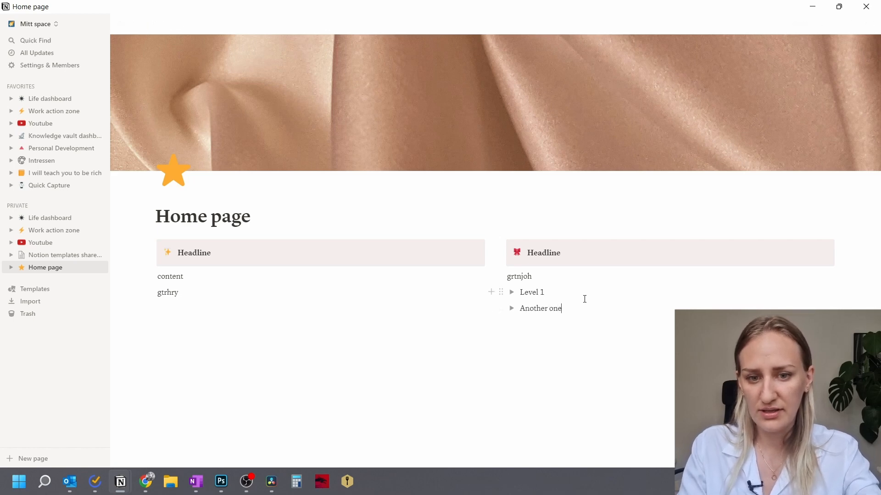
Expand the "Level 1" toggle and add the lines "content" and "text" inside it.
{"action": "left_click", "coordinate": [511, 295]}
{"action": "left_click", "coordinate": [533, 308]}
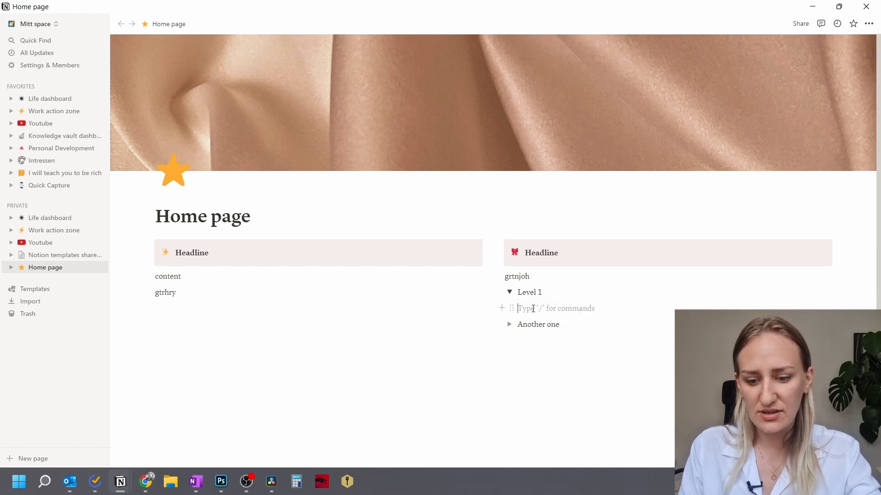
{"action": "type", "text": "content"}
{"action": "key", "text": "Return"}
{"action": "type", "text": "te"}
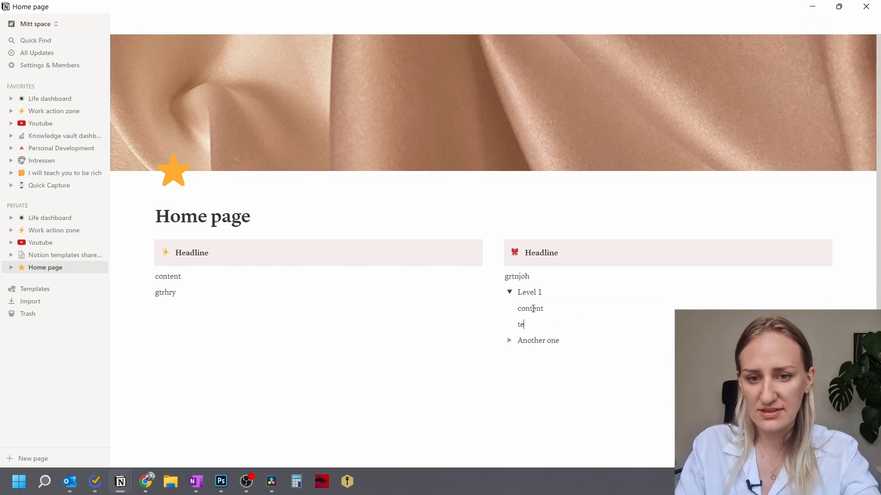
{"action": "type", "text": "xt"}
{"action": "key", "text": "Return"}
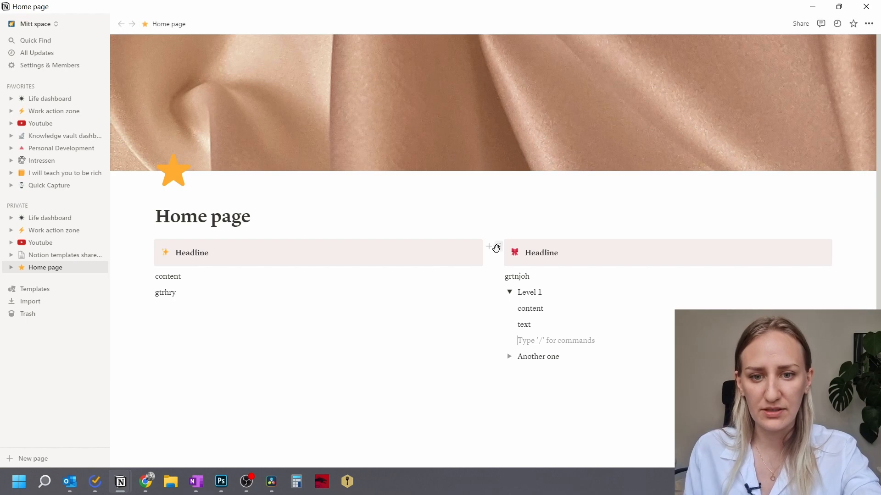
Try nesting the ribbon callout between "content" and "text" in the "Level 1" toggle, collapse and reopen the toggle, and undo the move.
{"action": "left_click_drag", "start_coordinate": [498, 247], "coordinate": [539, 316]}
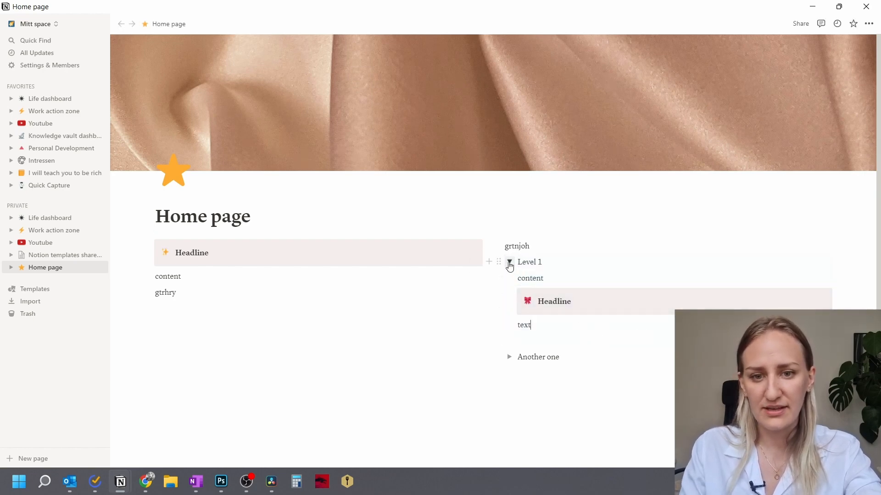
{"action": "left_click", "coordinate": [509, 262]}
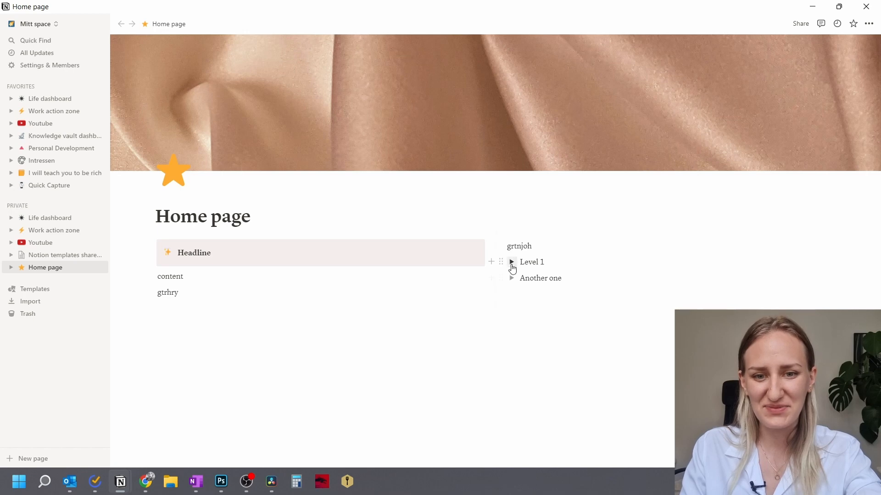
{"action": "left_click", "coordinate": [511, 262]}
{"action": "key", "text": "ctrl+z"}
Collapse the "Level 1" toggle in the second column.
{"action": "left_click", "coordinate": [531, 308]}
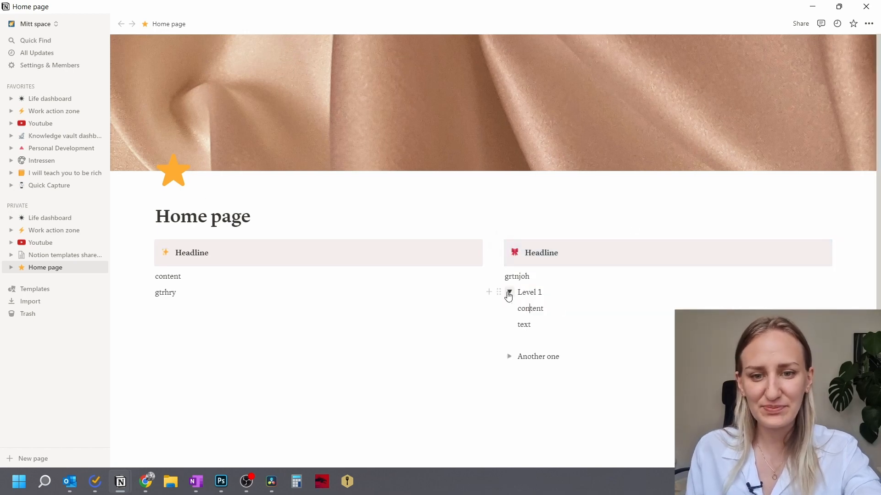
{"action": "left_click", "coordinate": [509, 292]}
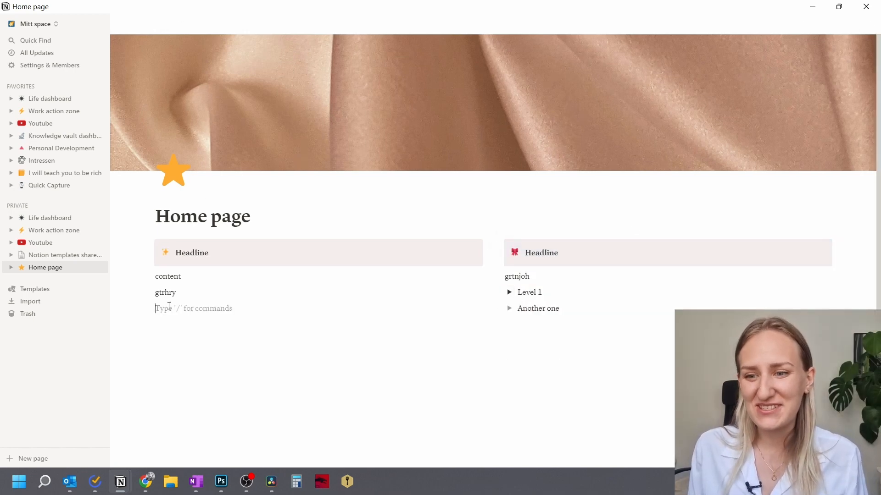
Insert a glowing star emoji and a crying face emoji on separate lines below "gtrhry" using inline emoji search.
{"action": "type", "text": ":"}
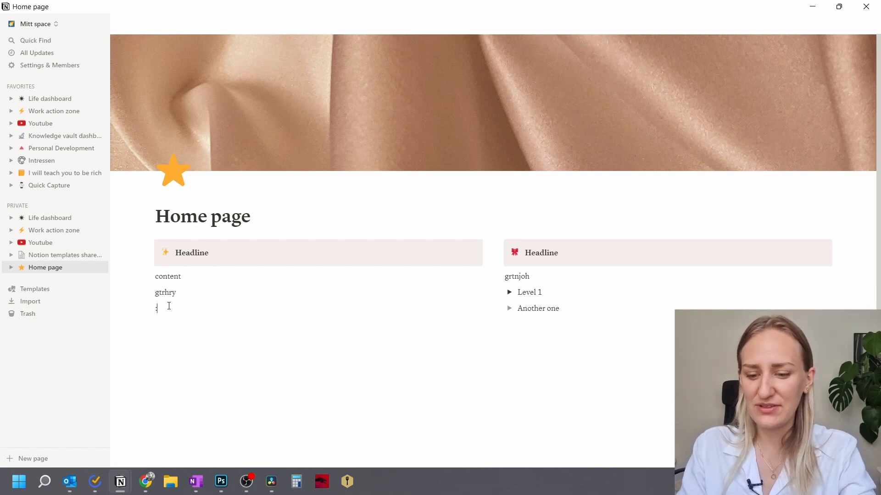
{"action": "type", "text": "star"}
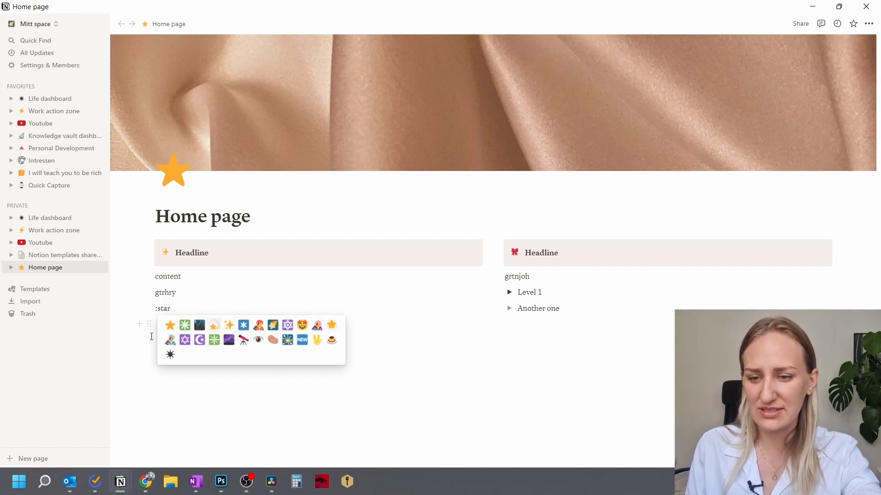
{"action": "left_click", "coordinate": [335, 329]}
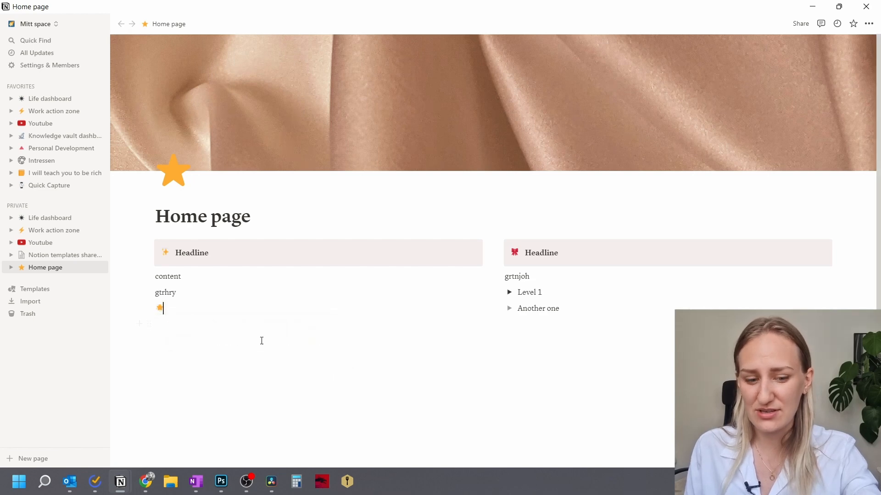
{"action": "key", "text": "Return"}
{"action": "type", "text": ":sad"}
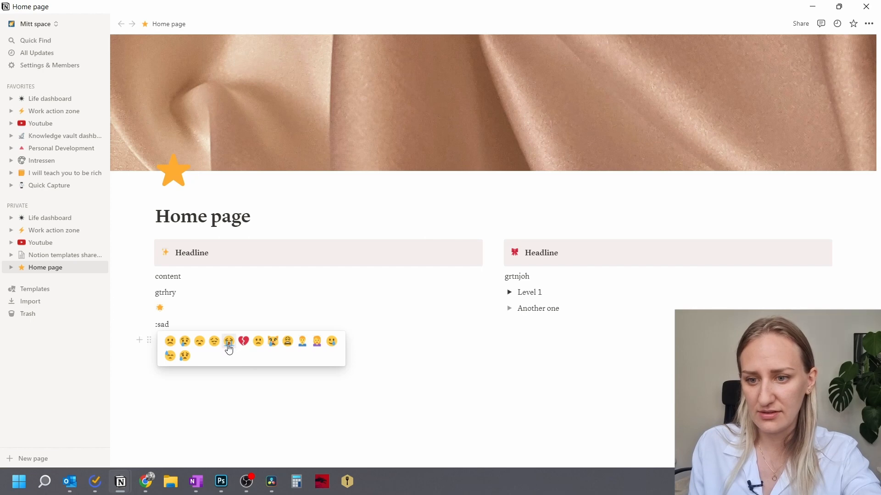
{"action": "left_click", "coordinate": [230, 352]}
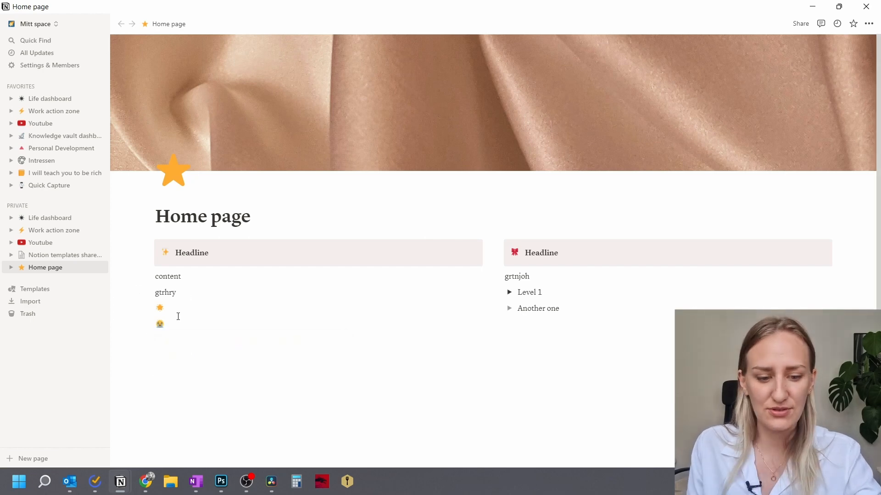
Delete the star and crying face emojis from the first column, leaving an empty line below "gtrhry".
{"action": "key", "text": "BackSpace"}
{"action": "key", "text": "BackSpace"}
{"action": "key", "text": "BackSpace"}
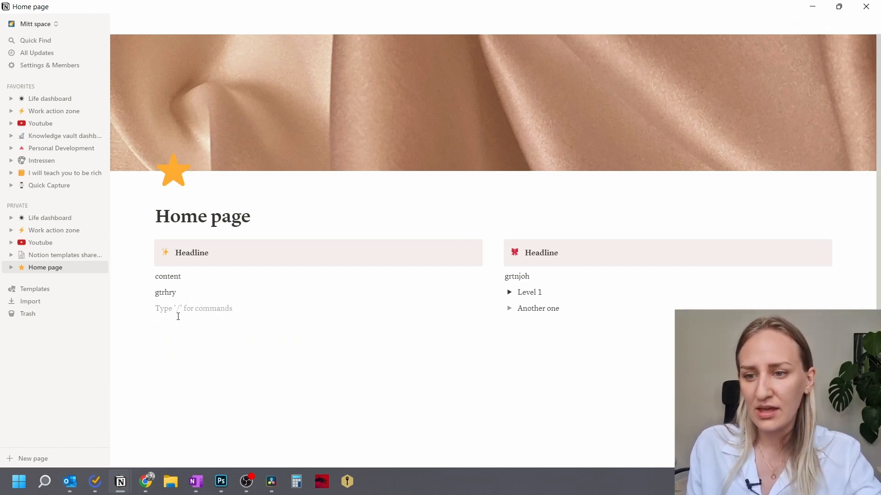
Insert a sub-page titled "Economy" after a blank line below "gtrhry", and check its nesting under Home page in the page tree.
{"action": "key", "text": "Return"}
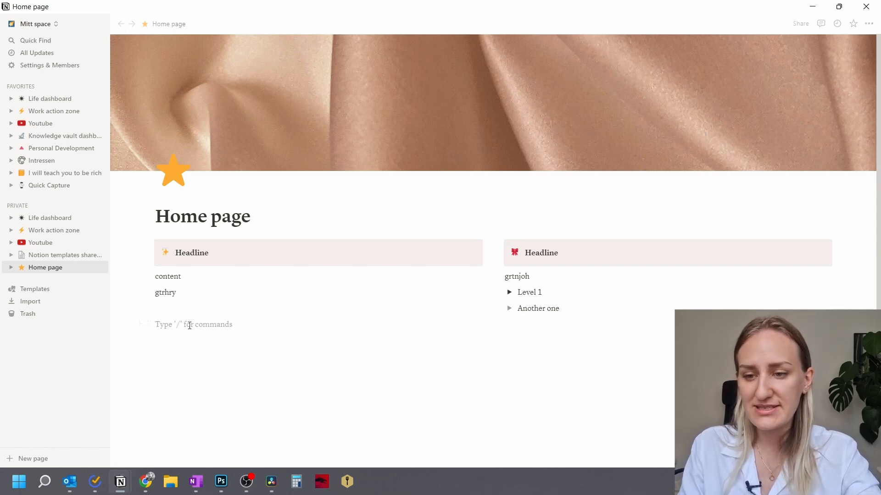
{"action": "type", "text": "/"}
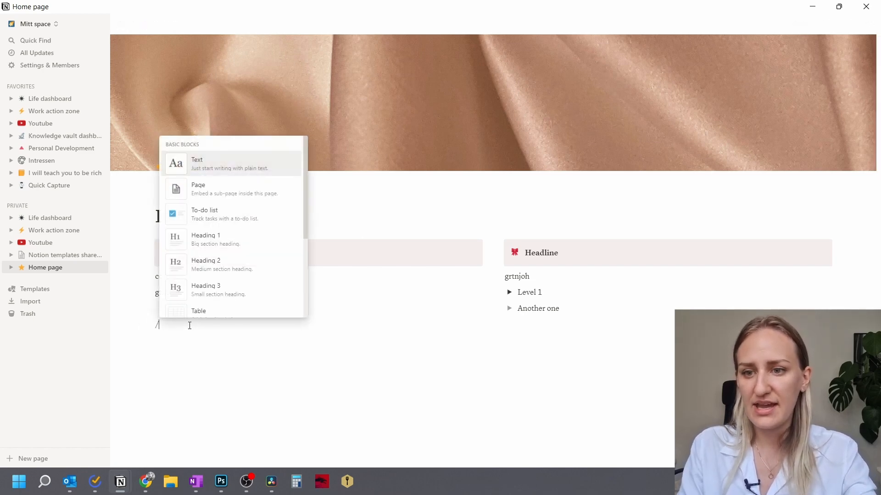
{"action": "left_click", "coordinate": [213, 191]}
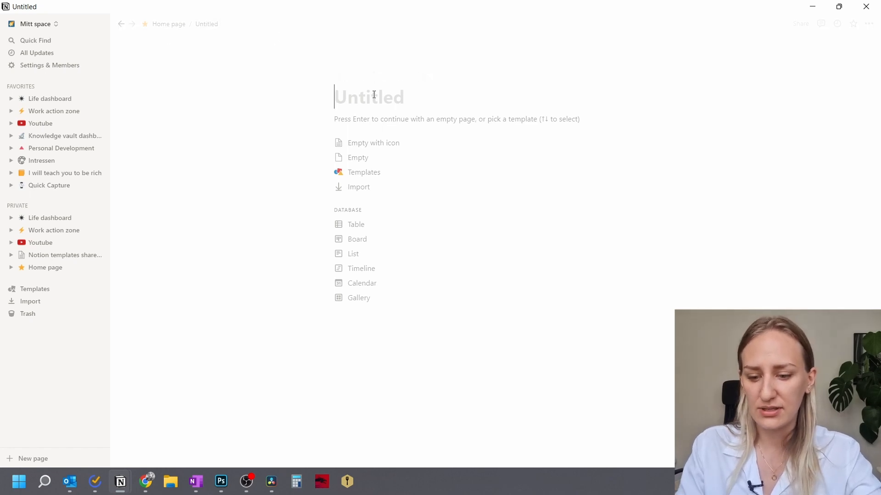
{"action": "type", "text": "Economy"}
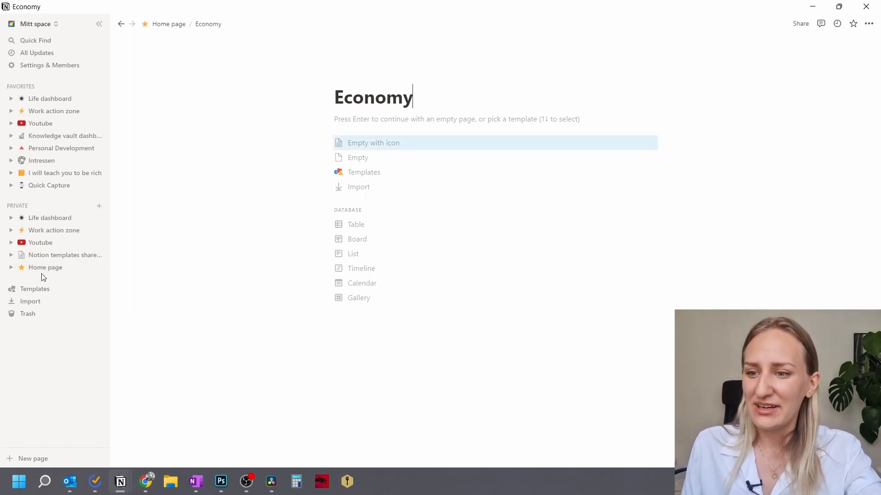
{"action": "left_click", "coordinate": [11, 269]}
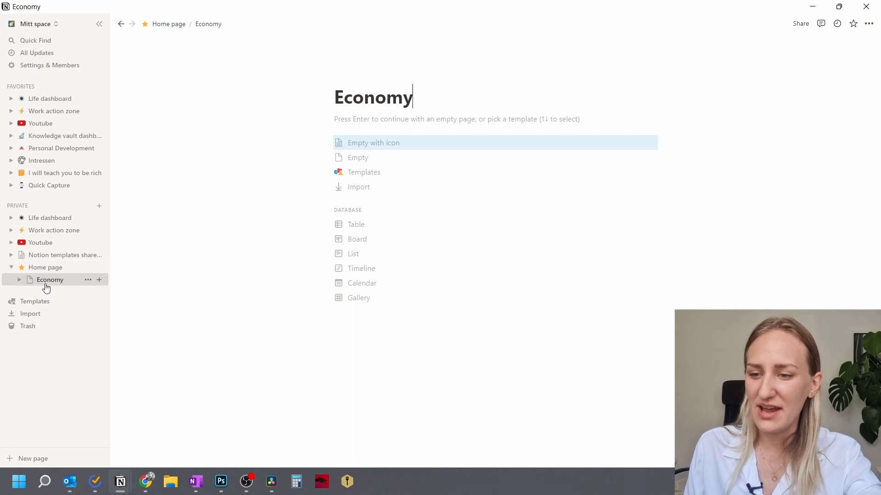
{"action": "left_click", "coordinate": [11, 267]}
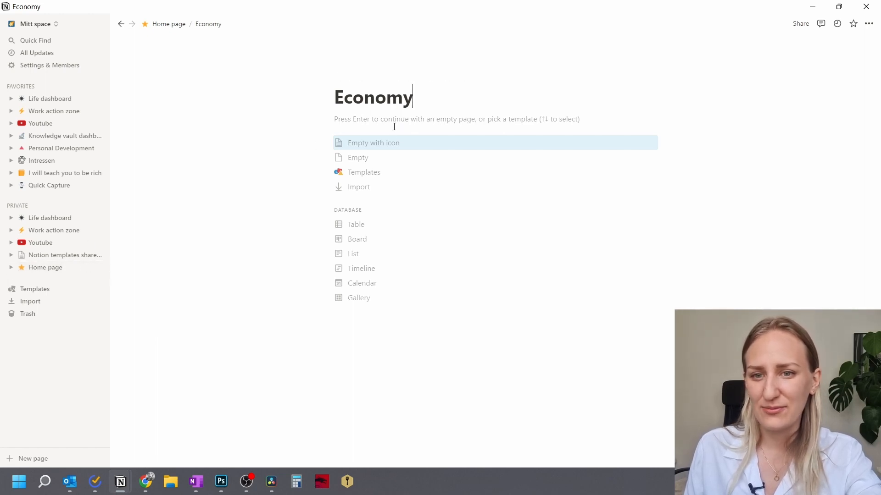
Make Economy an empty page with an icon and set the icon to the money bag emoji.
{"action": "left_click", "coordinate": [396, 146]}
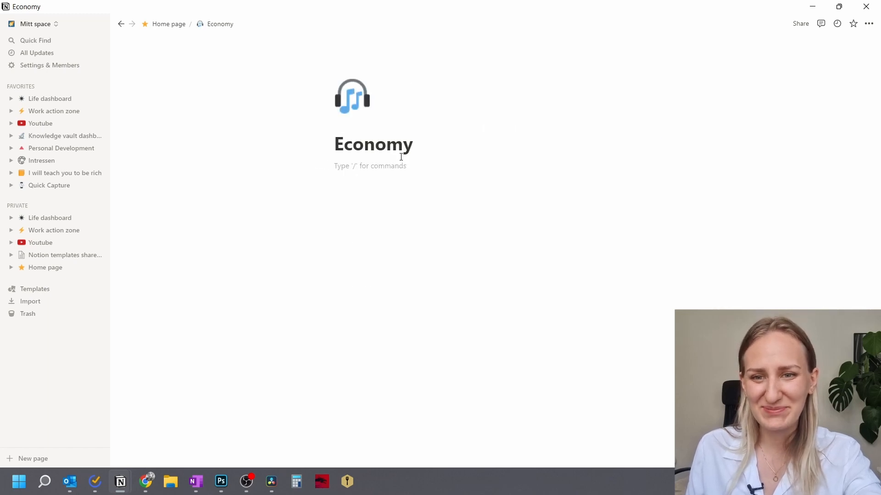
{"action": "left_click", "coordinate": [352, 96]}
{"action": "type", "text": "money"}
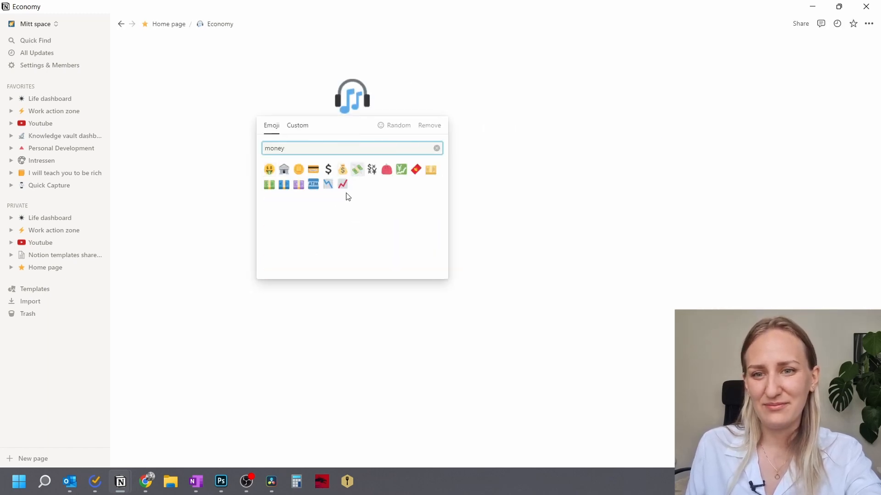
{"action": "left_click", "coordinate": [343, 169]}
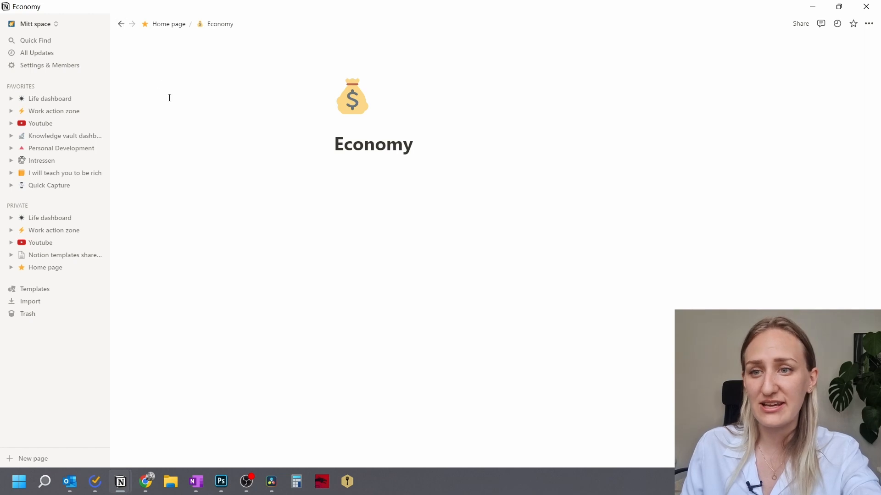
Navigate back and forth between the Home page and its Economy sub-page, ending on the Home page.
{"action": "left_click", "coordinate": [168, 25]}
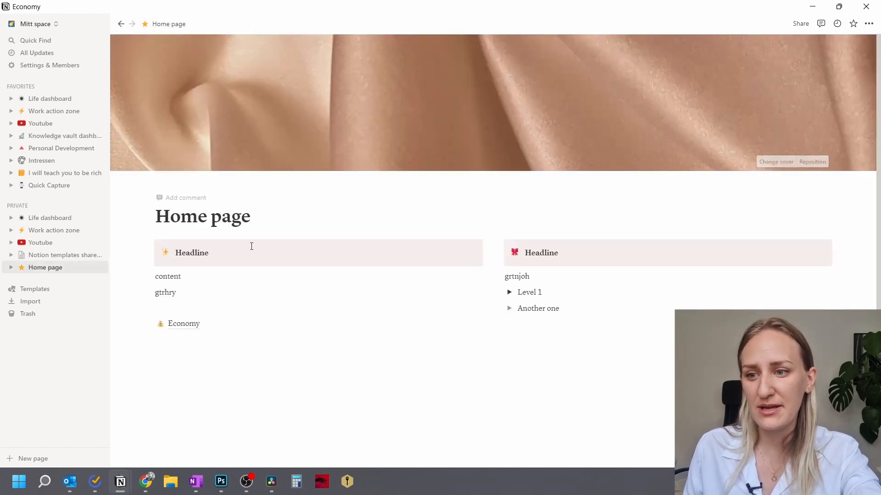
{"action": "left_click", "coordinate": [122, 25]}
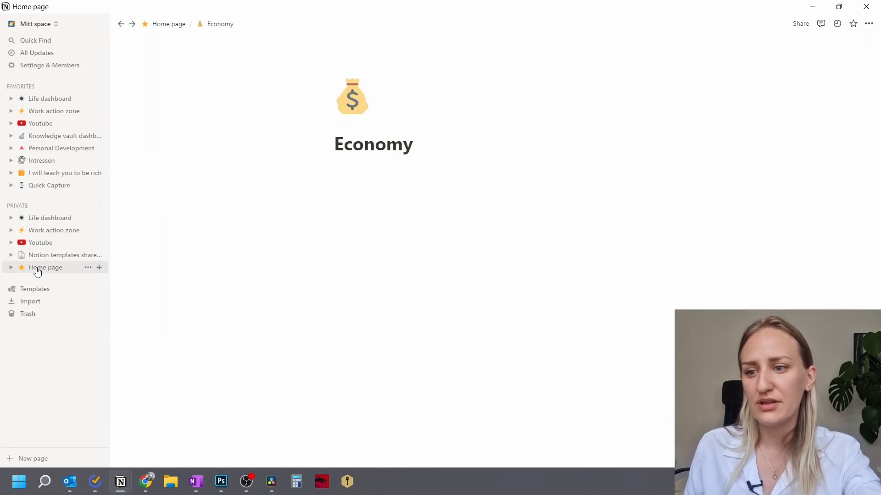
{"action": "left_click", "coordinate": [48, 268]}
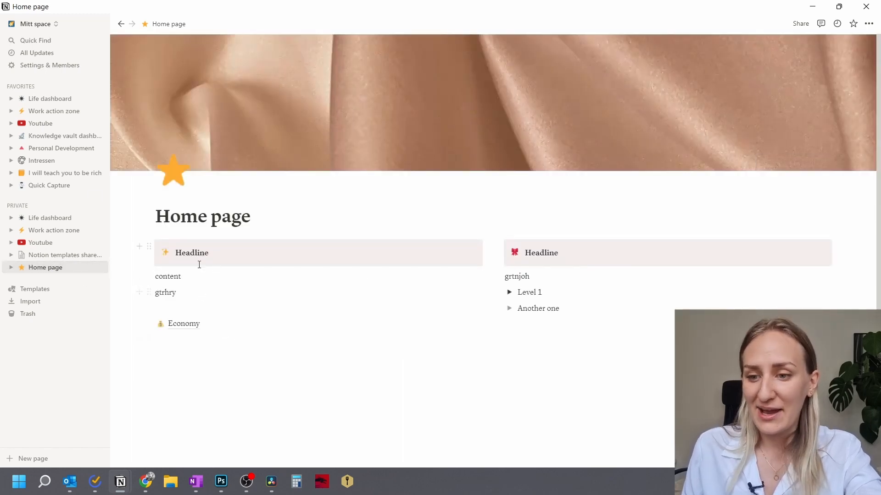
{"action": "left_click", "coordinate": [193, 331]}
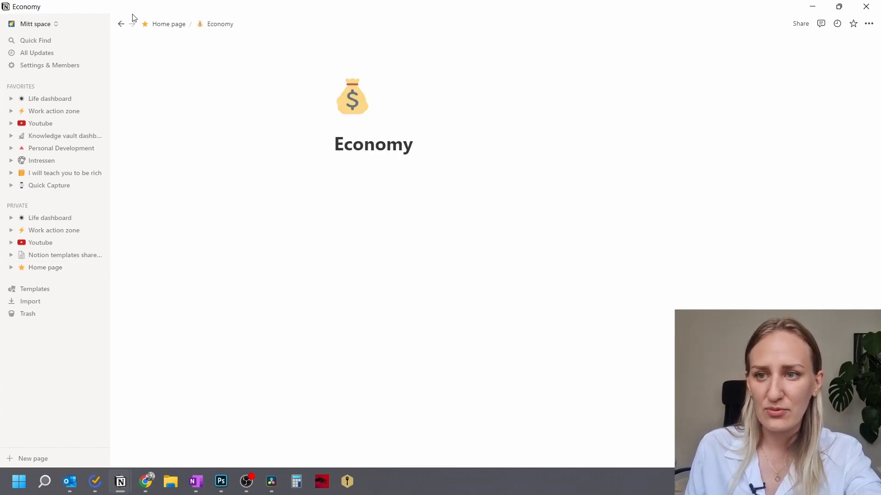
{"action": "left_click", "coordinate": [119, 24]}
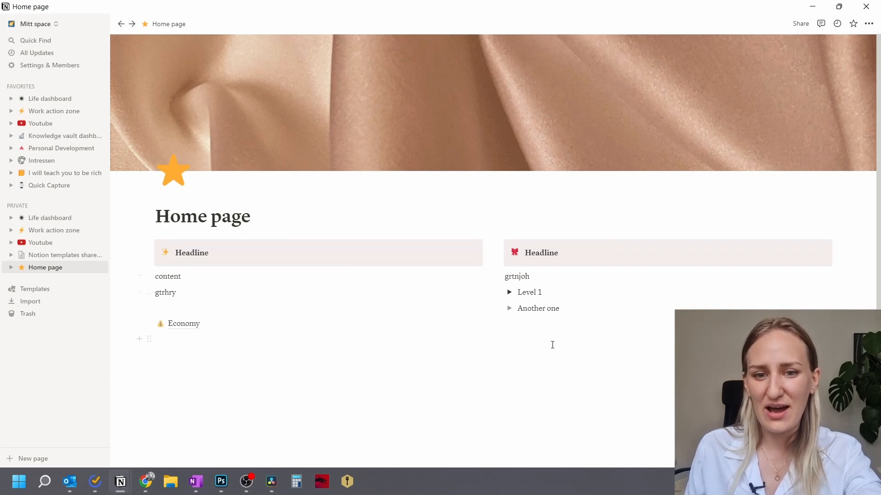
Insert another sub-page below Economy in the first column and title it "Food".
{"action": "left_click", "coordinate": [185, 340]}
{"action": "type", "text": "/"}
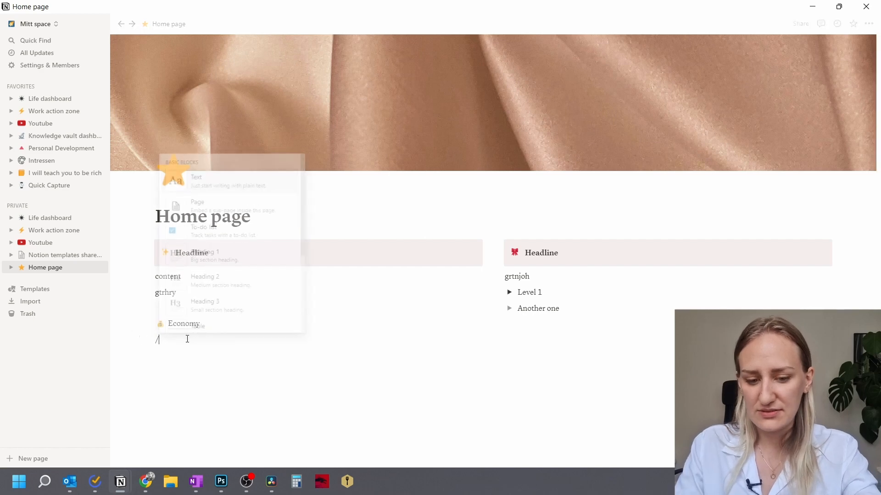
{"action": "type", "text": "page'"}
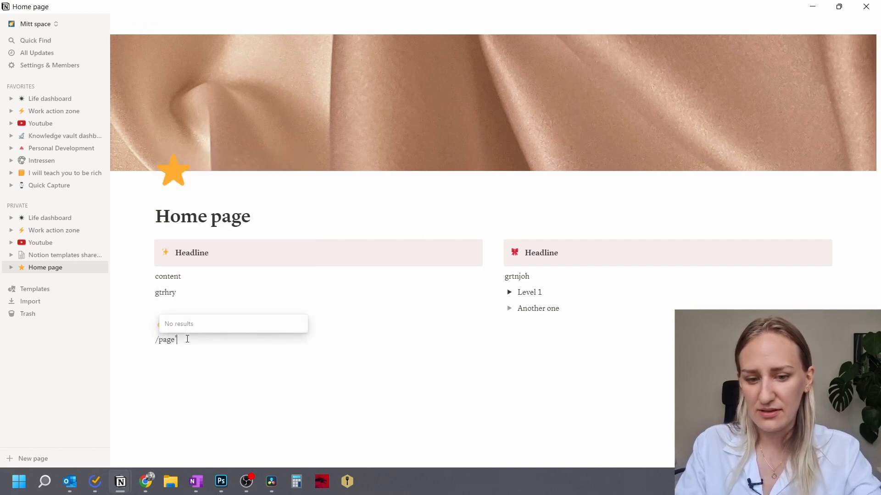
{"action": "key", "text": "BackSpace"}
{"action": "key", "text": "Return"}
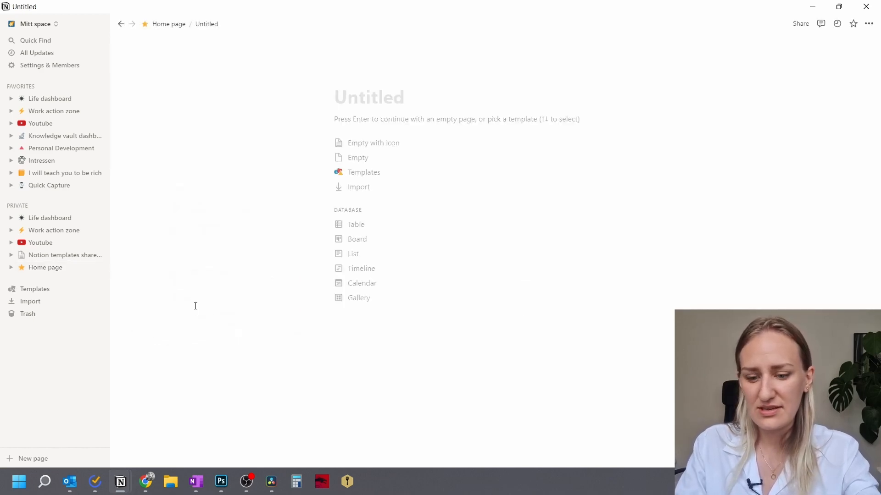
{"action": "type", "text": "Food and"}
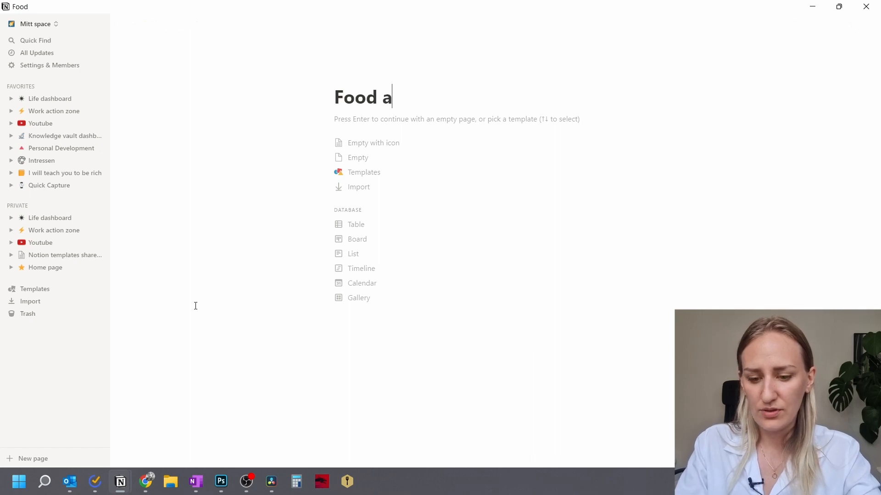
{"action": "key", "text": "BackSpace"}
{"action": "key", "text": "BackSpace"}
{"action": "key", "text": "BackSpace"}
{"action": "key", "text": "BackSpace"}
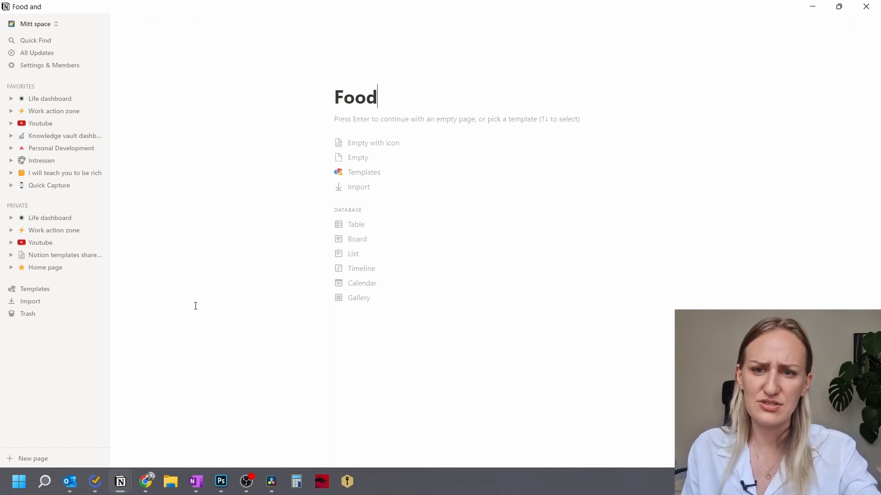
Make Food an empty page with an avocado emoji icon and return to the Home page.
{"action": "left_click", "coordinate": [387, 142]}
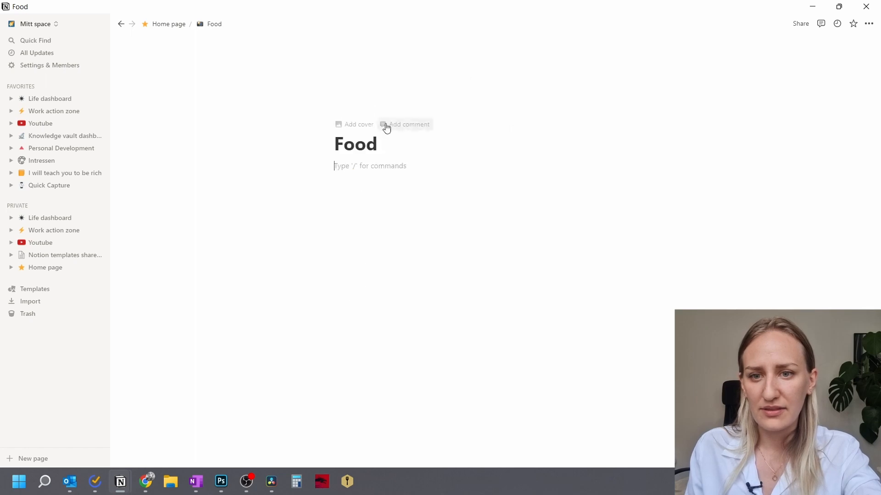
{"action": "left_click", "coordinate": [359, 102]}
{"action": "type", "text": "avoca"}
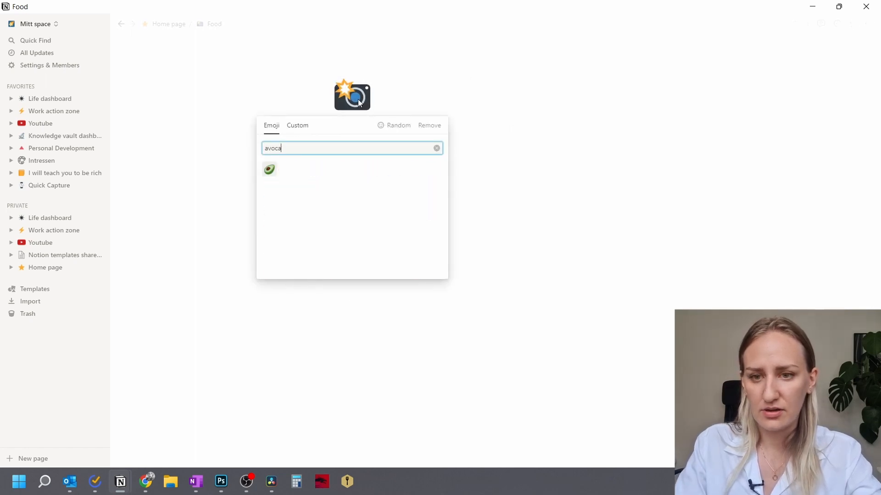
{"action": "left_click", "coordinate": [269, 170]}
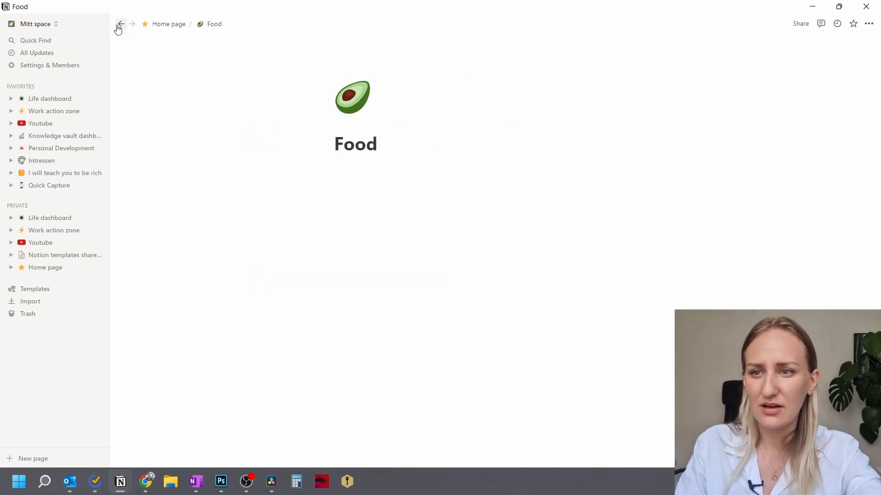
{"action": "left_click", "coordinate": [158, 27]}
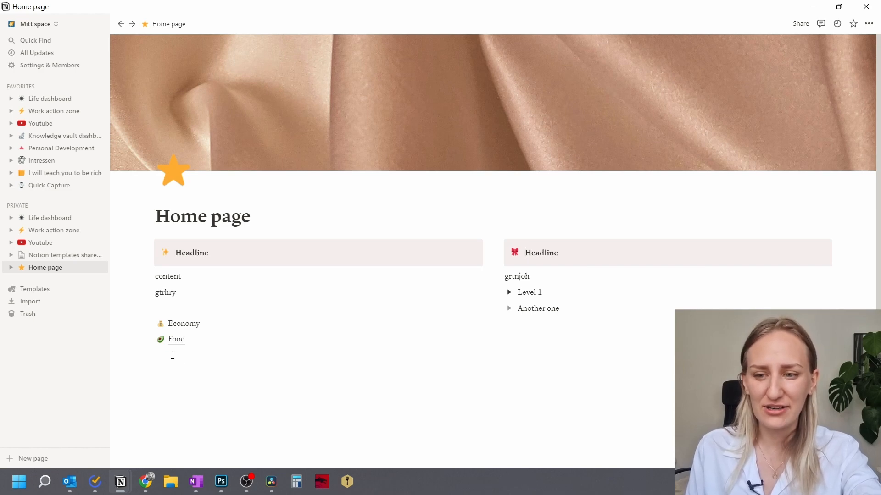
Open the Food sub-page from its link and go back to the Home page.
{"action": "left_click", "coordinate": [194, 345]}
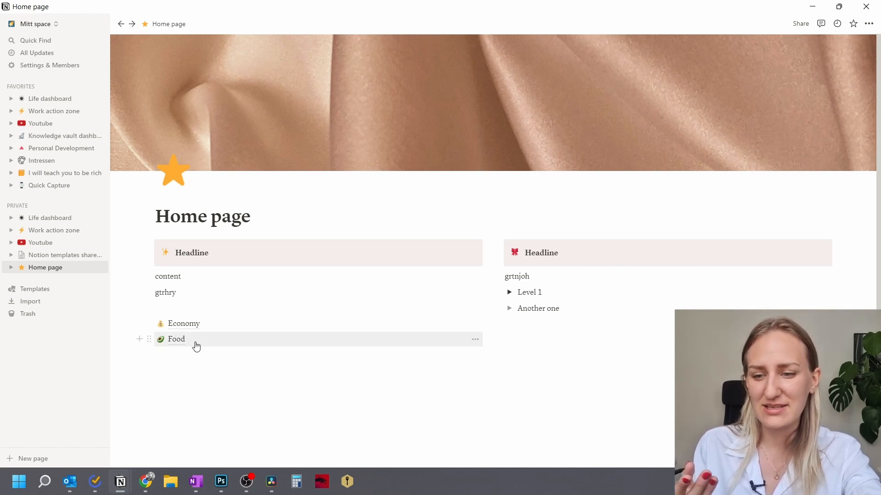
{"action": "left_click", "coordinate": [194, 348]}
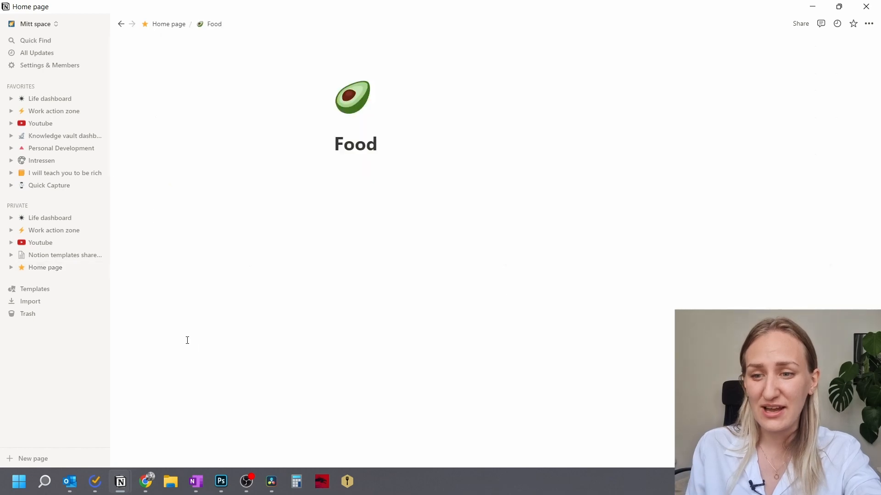
{"action": "left_click", "coordinate": [121, 24]}
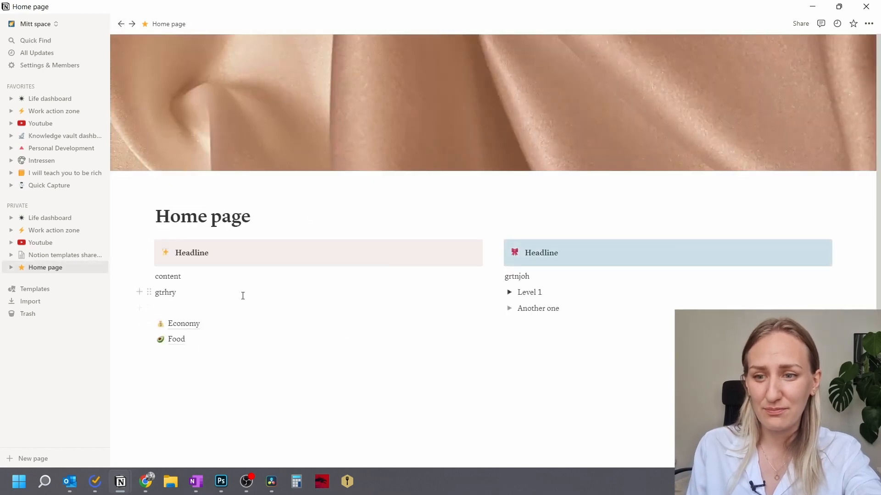
Add two blank lines below "gtrhry" and move one of the empty blocks below the Food page link.
{"action": "left_click", "coordinate": [195, 295]}
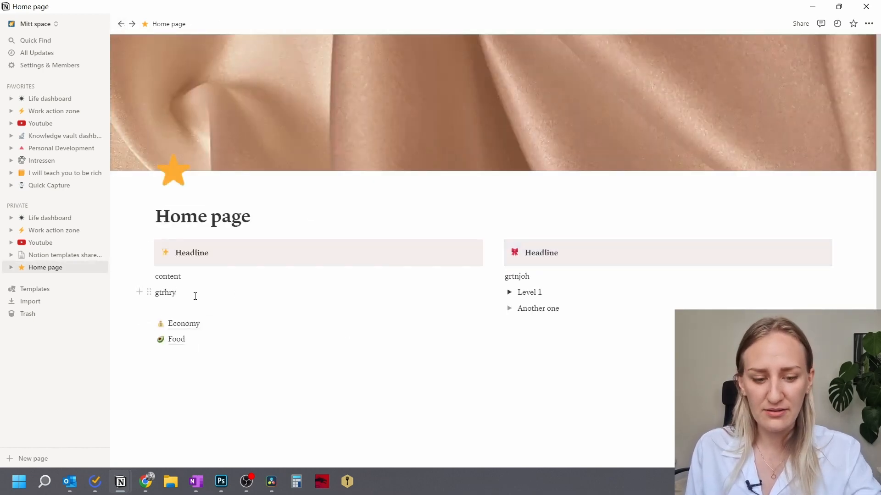
{"action": "key", "text": "Return"}
{"action": "key", "text": "Return"}
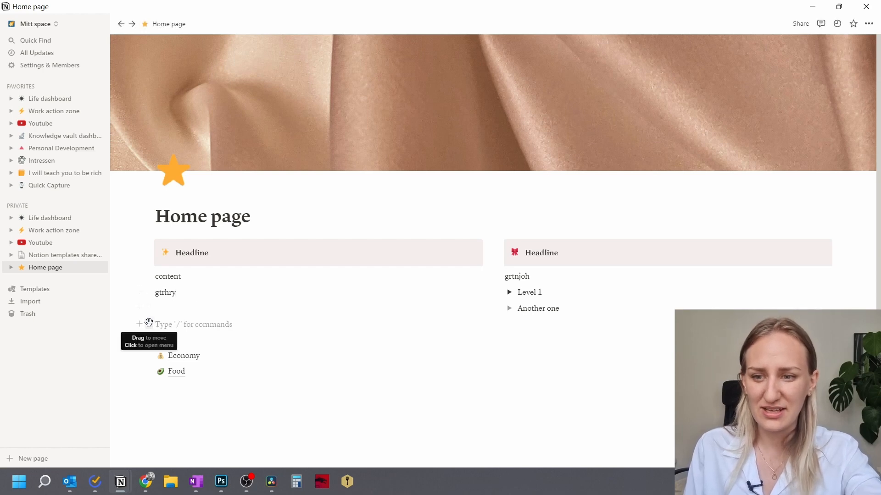
{"action": "left_click_drag", "start_coordinate": [148, 322], "coordinate": [165, 381]}
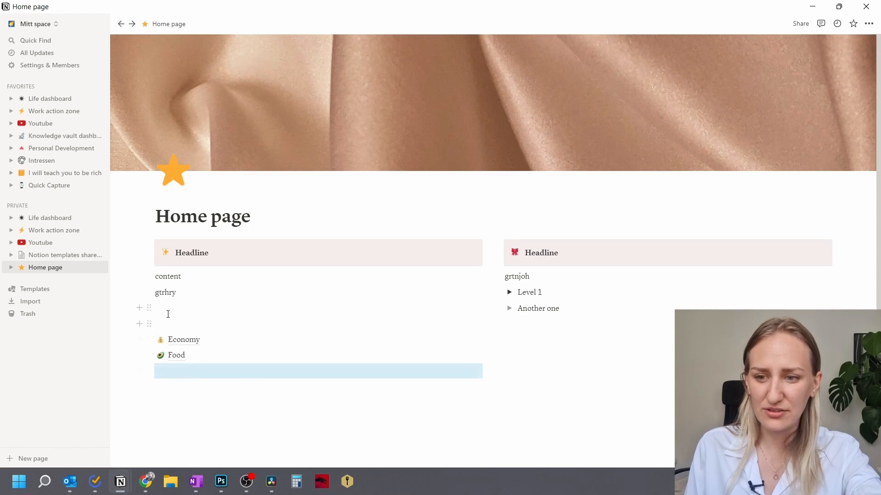
Move an empty block from above the Economy link to below Food and remove the extra blank line beneath it.
{"action": "left_click_drag", "start_coordinate": [150, 308], "coordinate": [262, 398]}
{"action": "left_click", "coordinate": [269, 383]}
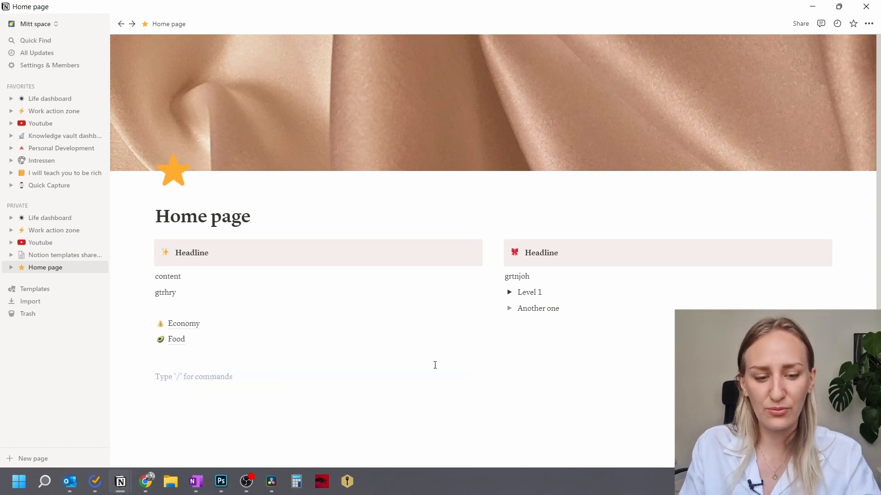
{"action": "key", "text": "BackSpace"}
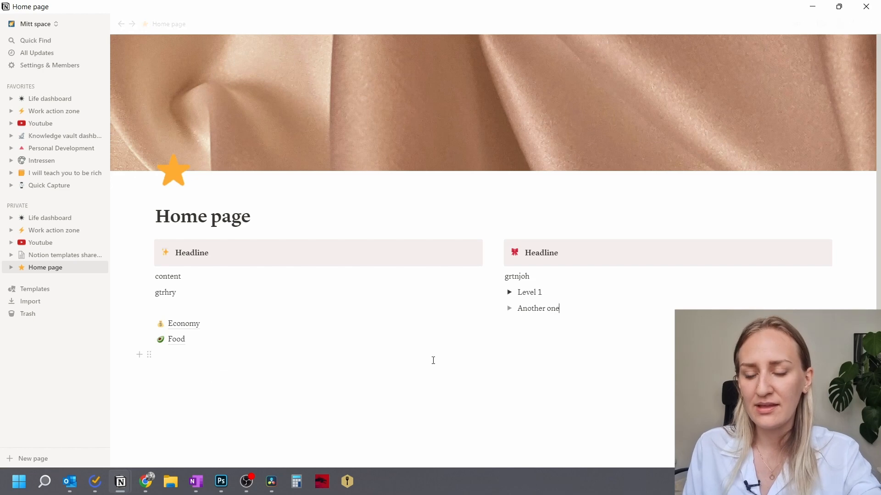
{"action": "left_click", "coordinate": [169, 363]}
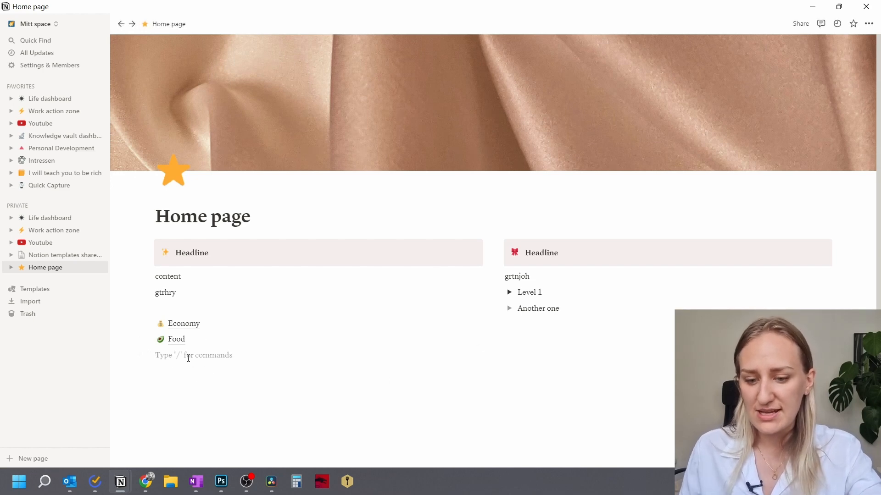
Insert a sub-page below Food in the first column and title it "Apartment".
{"action": "type", "text": "/"}
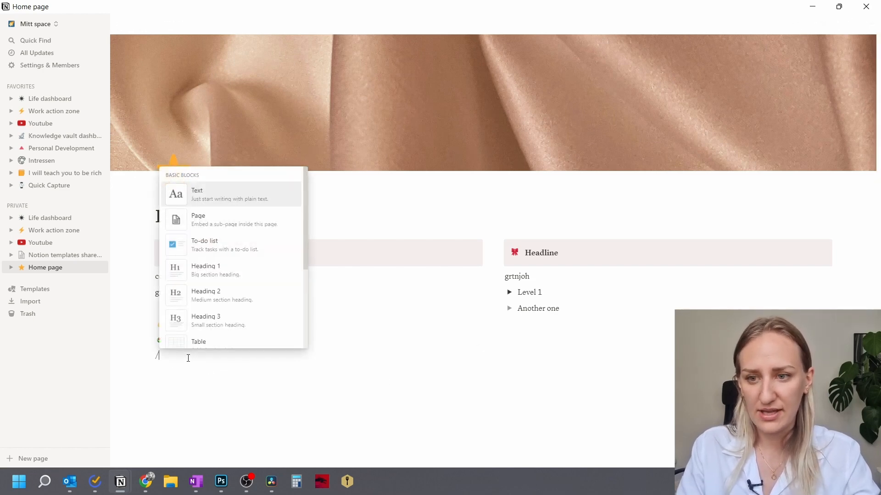
{"action": "key", "text": "Down"}
{"action": "key", "text": "Return"}
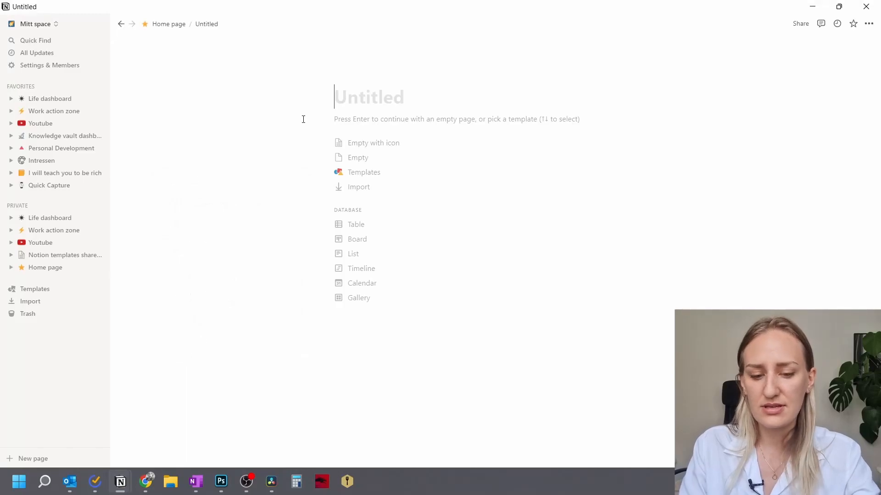
{"action": "type", "text": "Apart"}
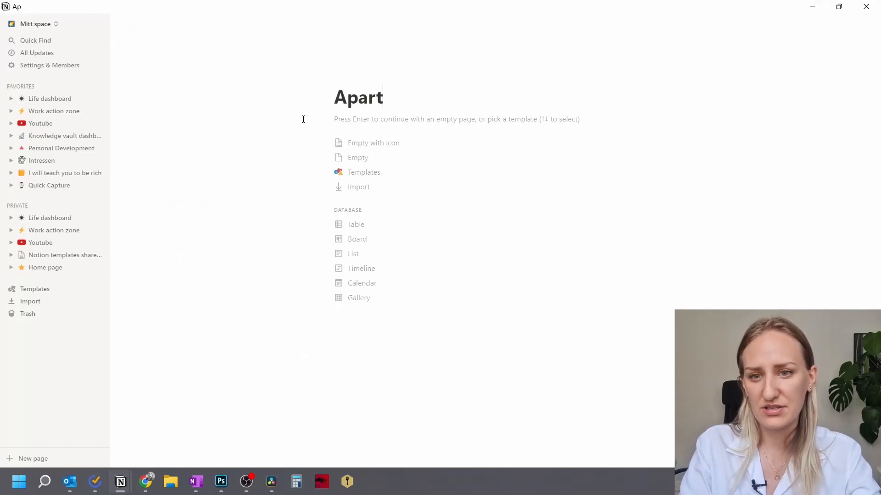
{"action": "type", "text": "ment"}
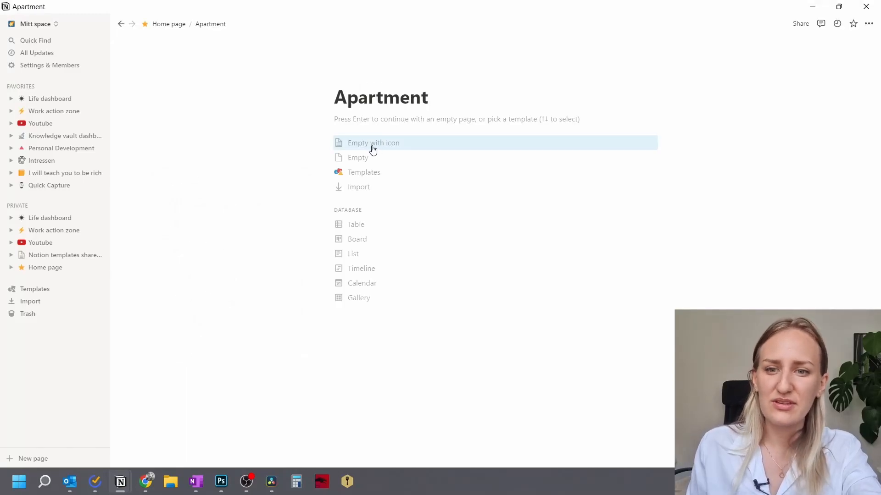
Make Apartment an empty page with a house emoji icon and return to the Home page.
{"action": "left_click", "coordinate": [373, 149]}
{"action": "left_click", "coordinate": [353, 96]}
{"action": "type", "text": "hou"}
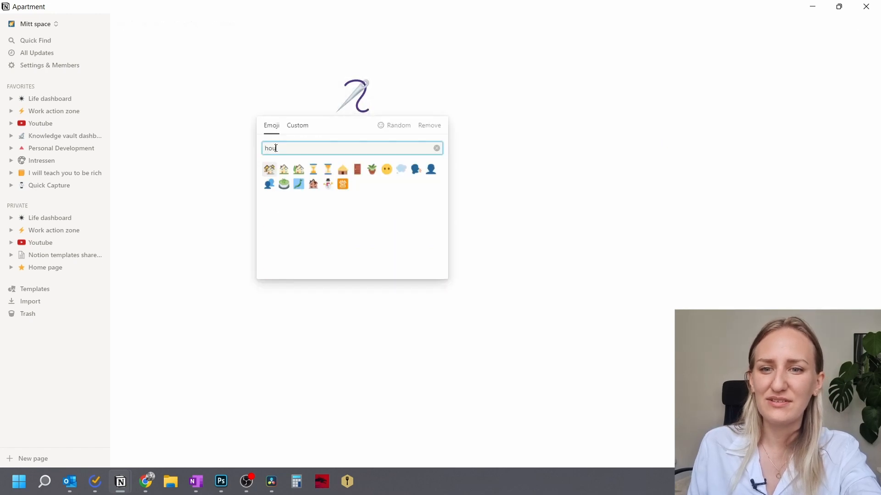
{"action": "left_click", "coordinate": [269, 169]}
{"action": "left_click", "coordinate": [165, 24]}
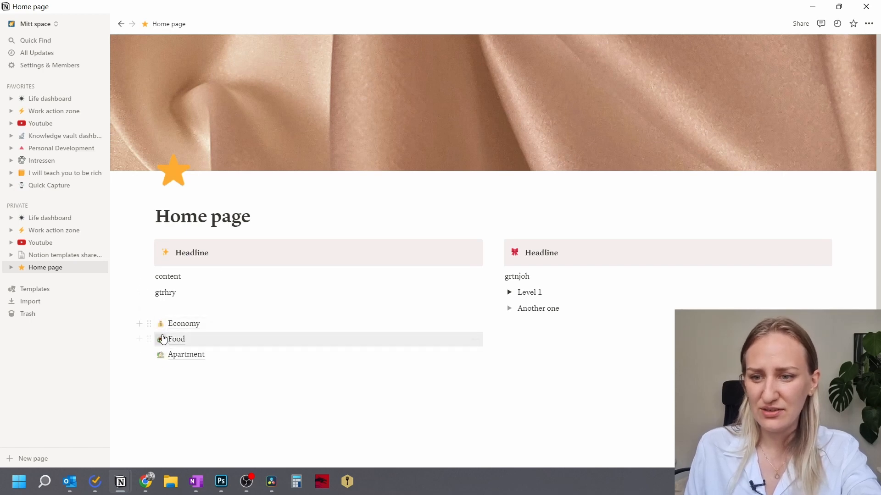
Open the Apartment sub-page from its link and place the cursor in its empty body.
{"action": "left_click", "coordinate": [179, 355]}
{"action": "left_click", "coordinate": [378, 216]}
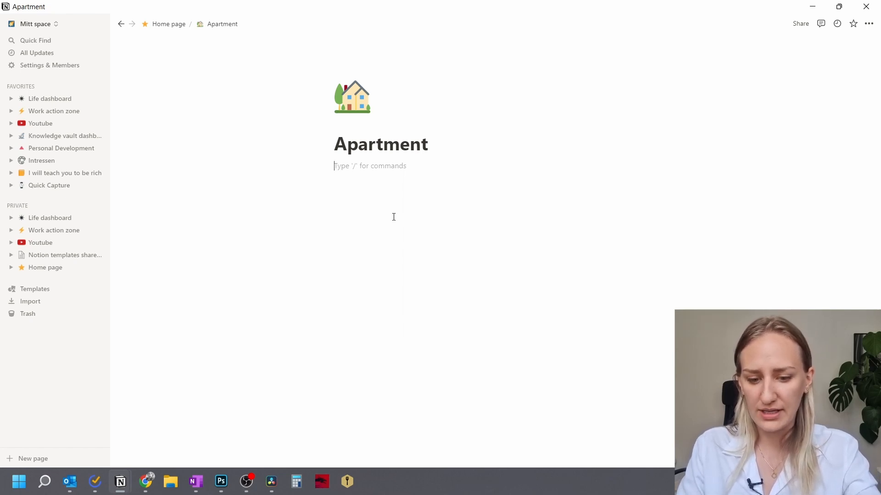
{"action": "key", "text": "plus"}
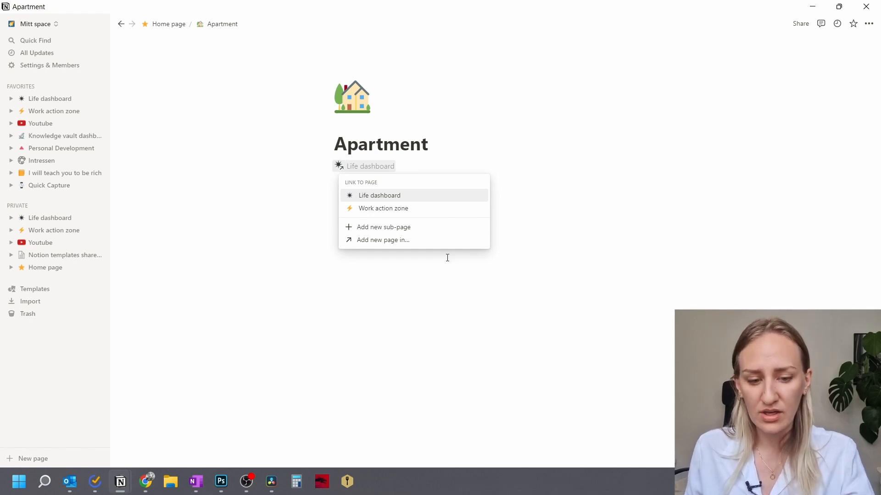
{"action": "key", "text": "Escape"}
{"action": "key", "text": "BackSpace"}
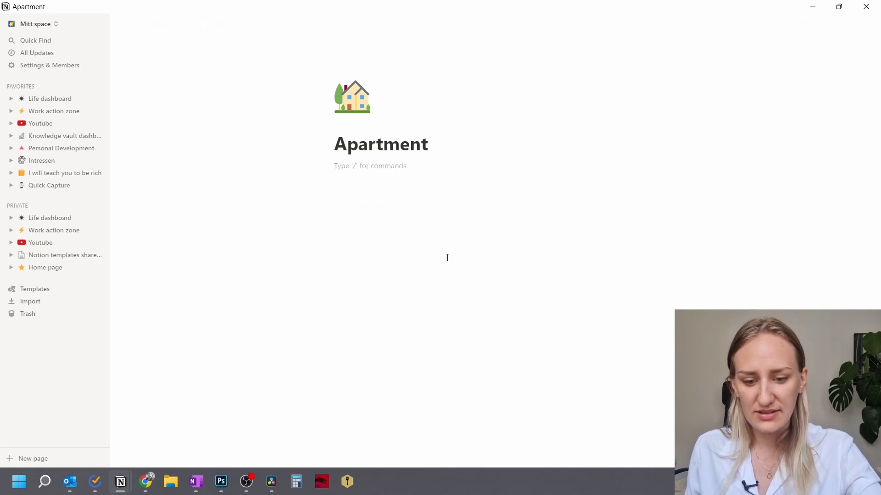
{"action": "type", "text": "[["}
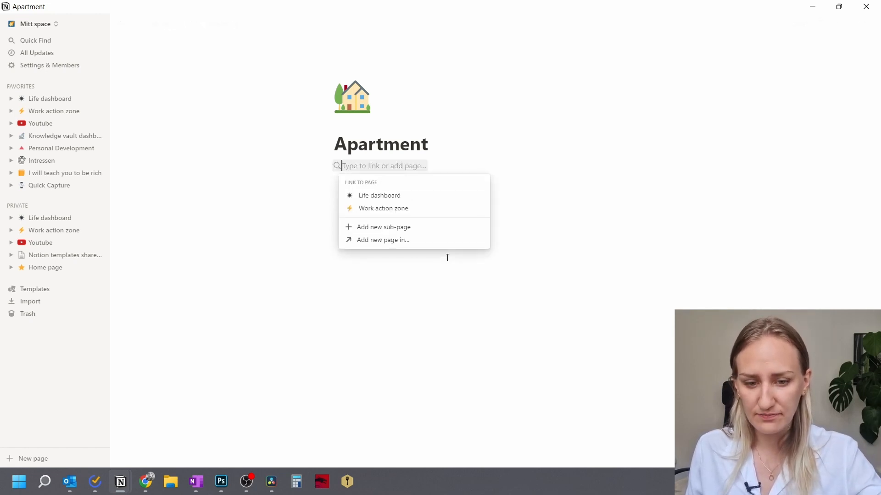
{"action": "key", "text": "Escape"}
Insert a link to the existing Economy page in the body of the Apartment page.
{"action": "type", "text": "["}
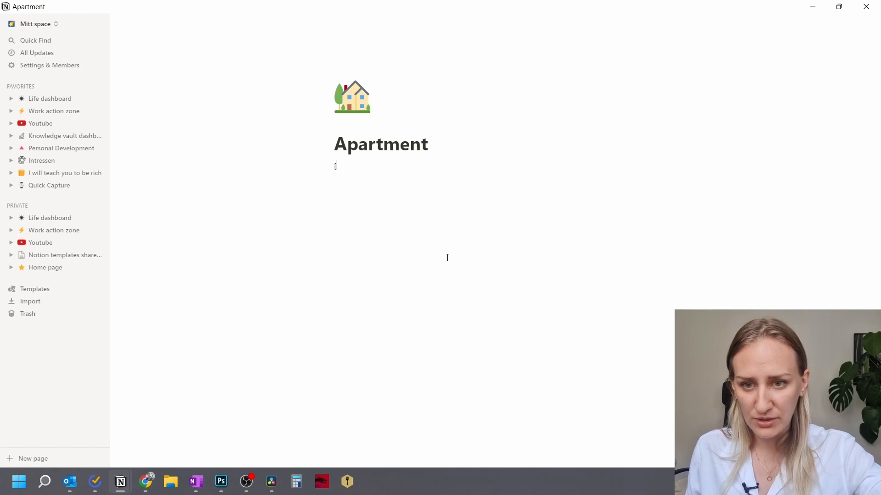
{"action": "type", "text": "["}
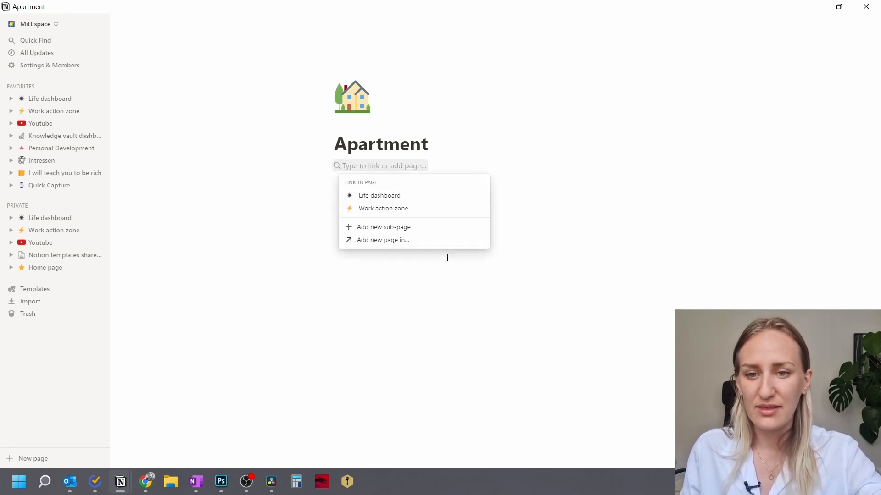
{"action": "type", "text": "eco"}
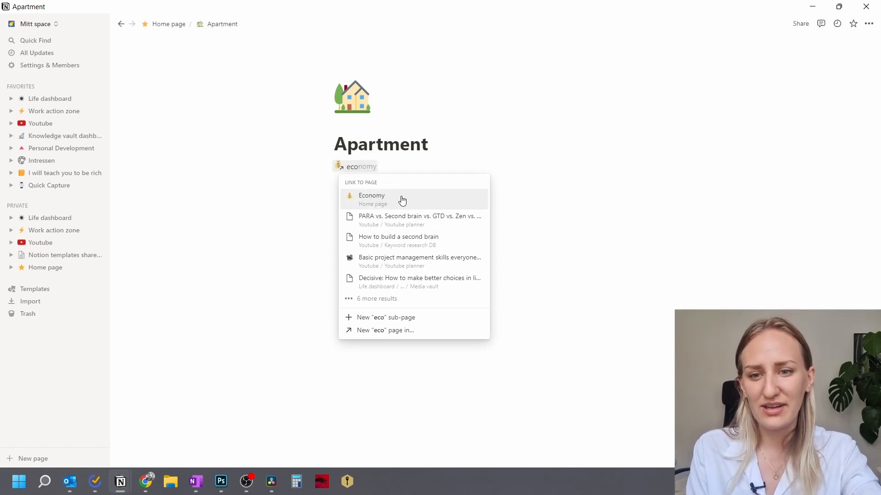
{"action": "left_click", "coordinate": [389, 203]}
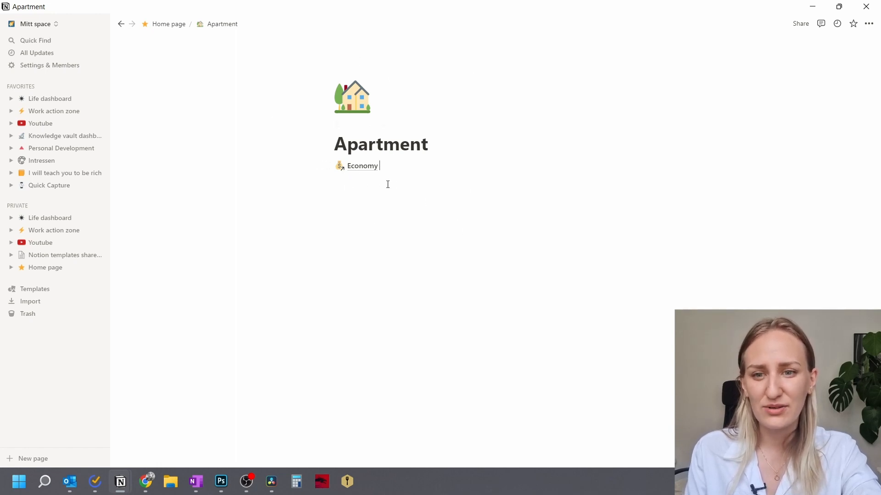
Open Economy from its link, view its backlinks, and return to the Home page to look at the Economy block's actions.
{"action": "left_click", "coordinate": [358, 169]}
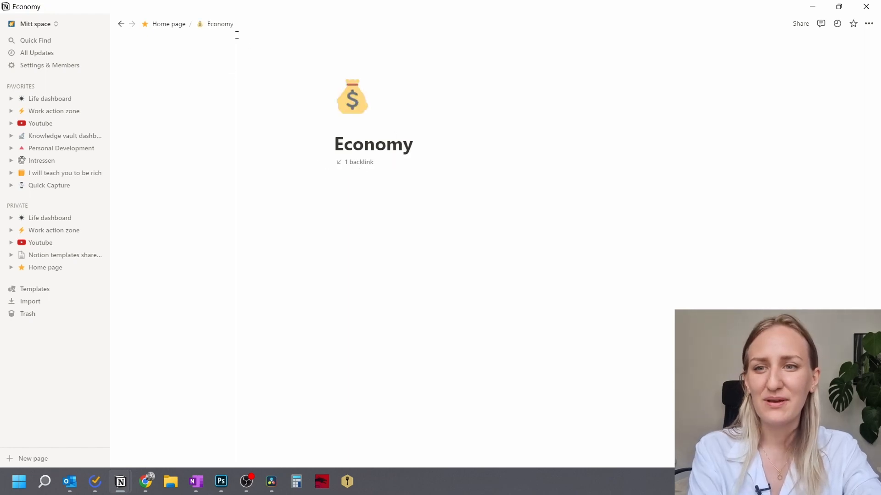
{"action": "left_click", "coordinate": [356, 164]}
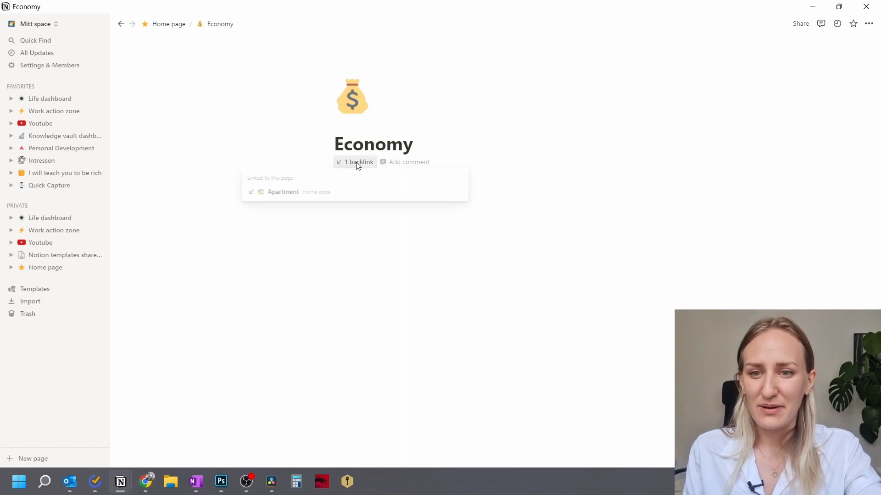
{"action": "left_click", "coordinate": [379, 153]}
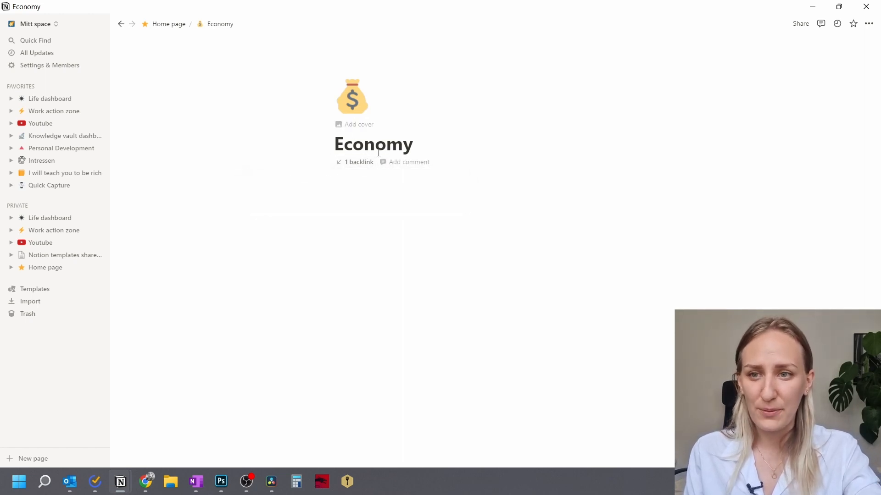
{"action": "left_click", "coordinate": [172, 25]}
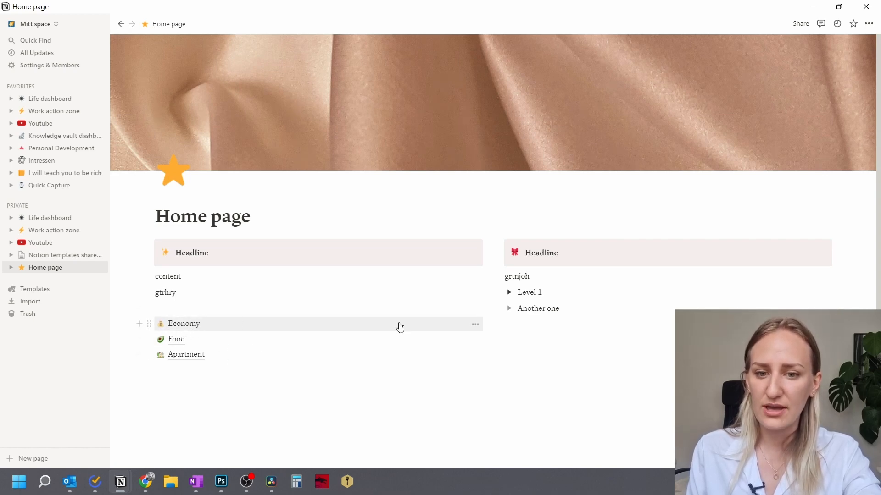
{"action": "left_click", "coordinate": [475, 324]}
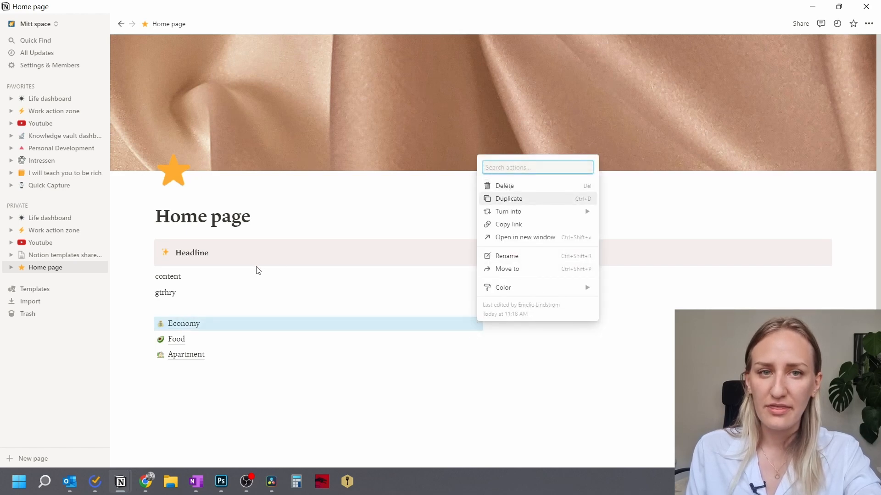
{"action": "key", "text": "Escape"}
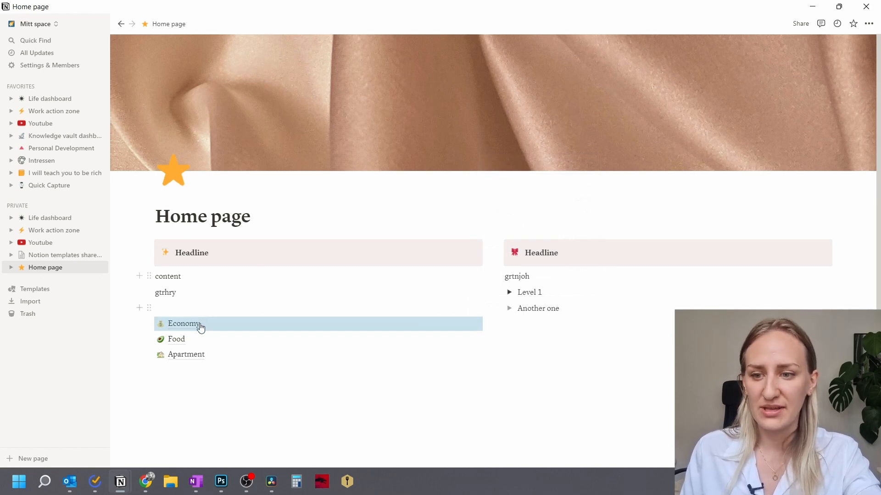
Delete the Economy link from the Apartment page and return to the Home page.
{"action": "left_click", "coordinate": [208, 357]}
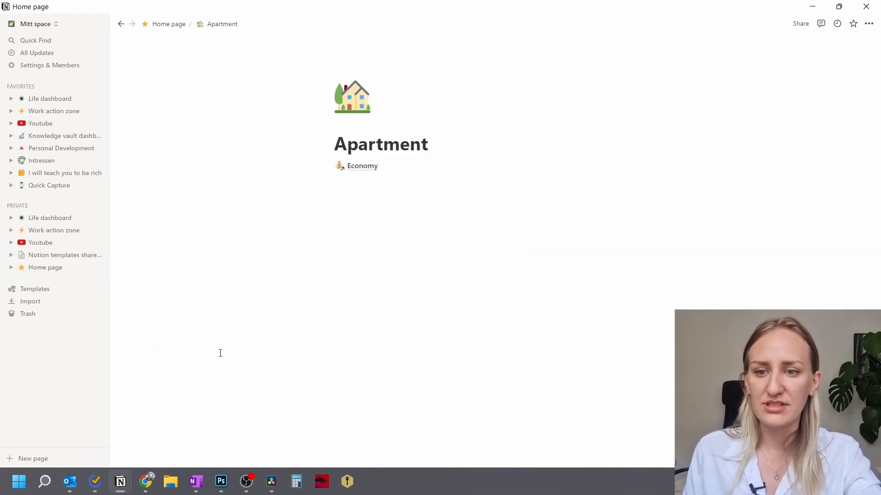
{"action": "left_click", "coordinate": [381, 184]}
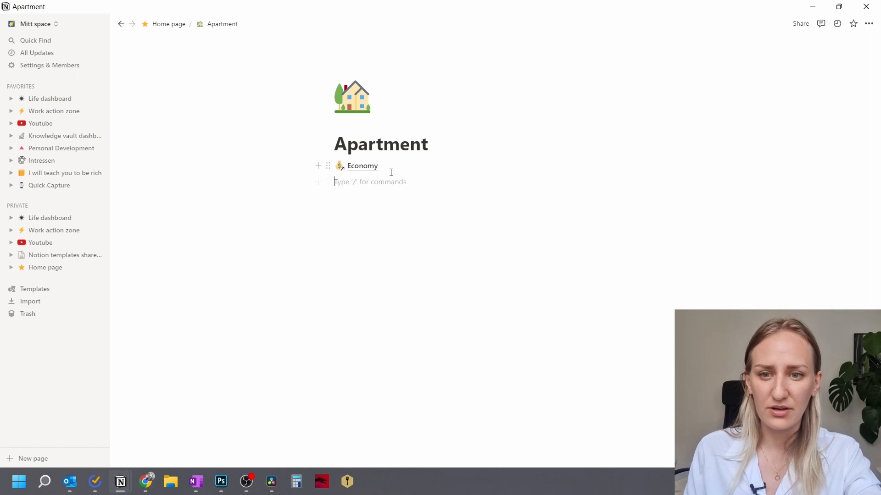
{"action": "key", "text": "BackSpace"}
{"action": "key", "text": "BackSpace"}
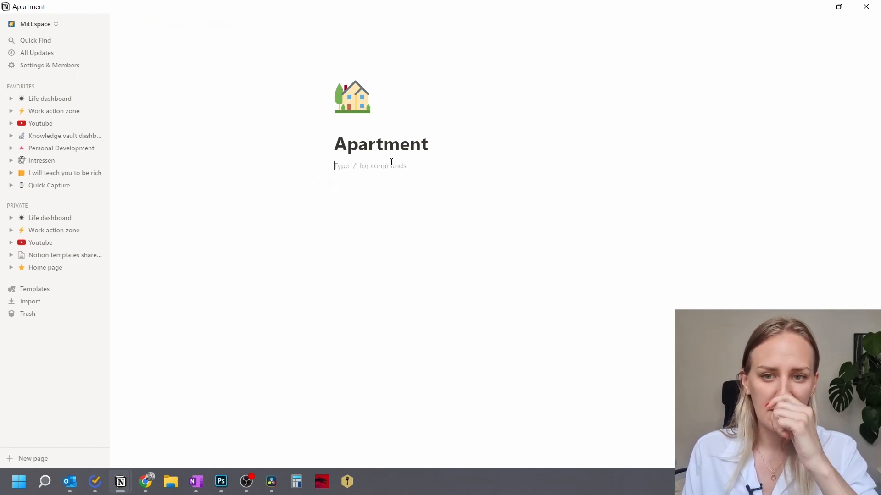
{"action": "left_click", "coordinate": [171, 24]}
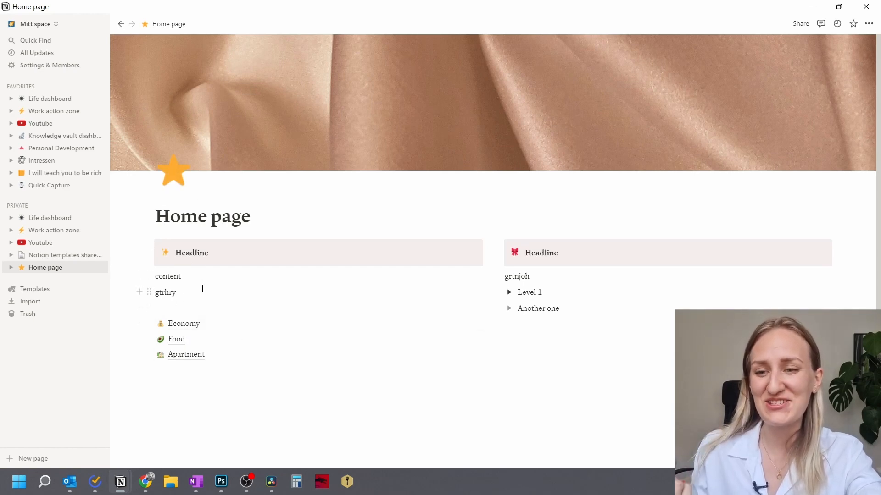
{"action": "left_click", "coordinate": [191, 306]}
{"action": "key", "text": "Return"}
{"action": "key", "text": "Return"}
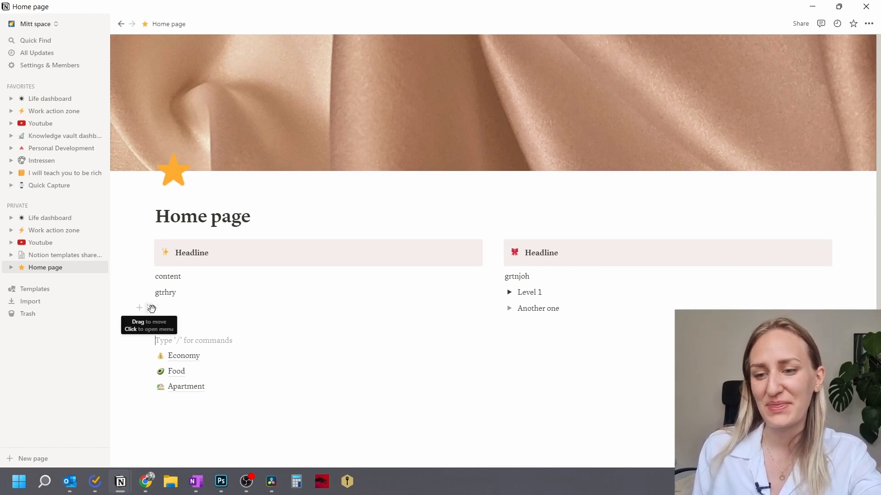
{"action": "key", "text": "ctrl+shift+Down"}
{"action": "key", "text": "ctrl+shift+Down"}
{"action": "key", "text": "ctrl+shift+Down"}
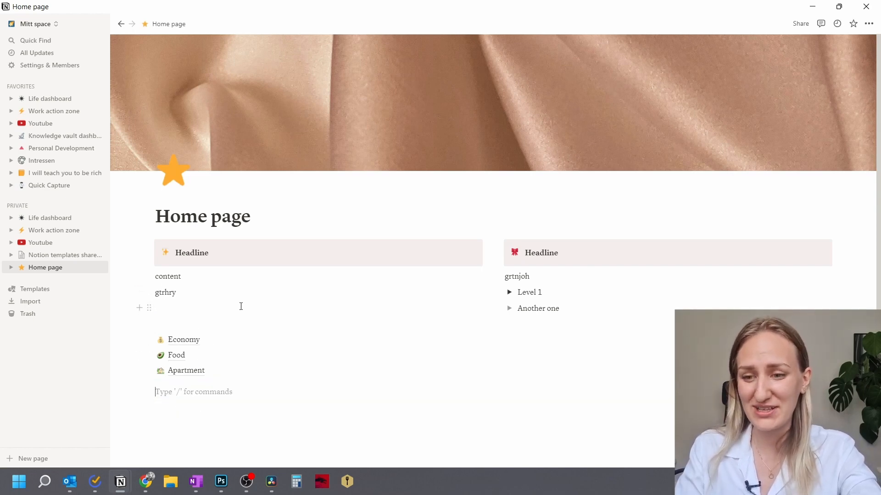
{"action": "type", "text": "https://www.notion.vip/icons/"}
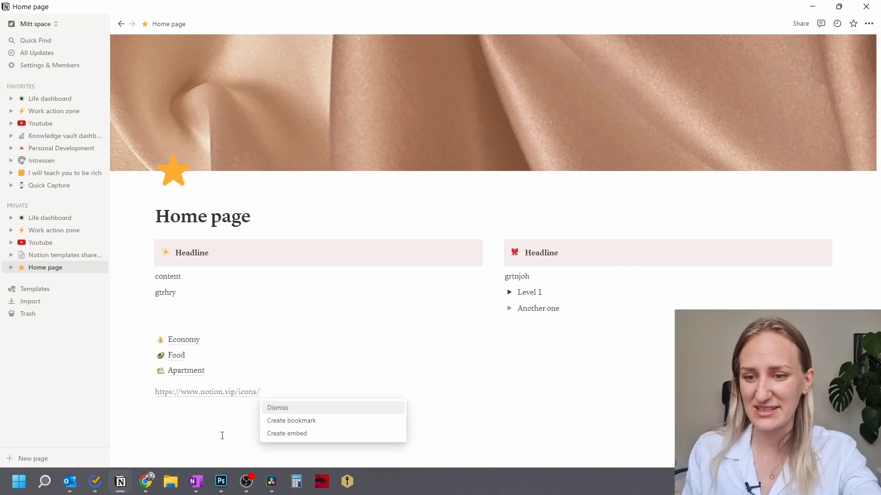
{"action": "left_click", "coordinate": [217, 434]}
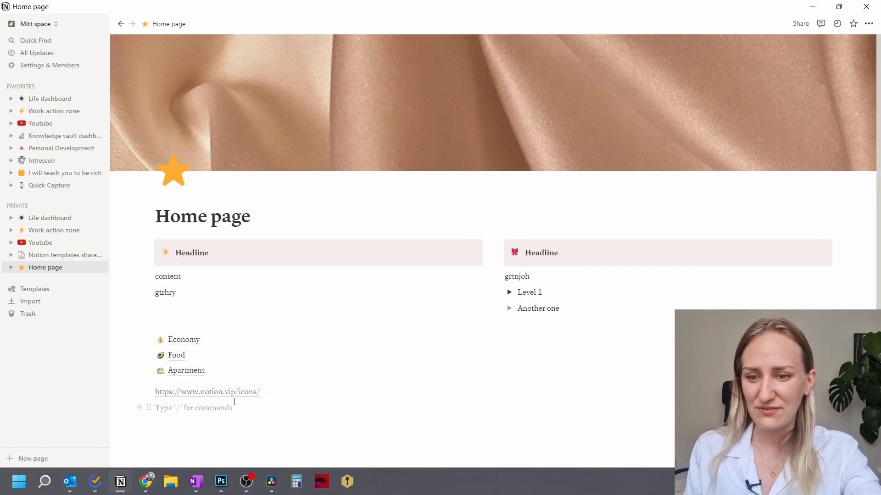
Open the notion.vip/icons link in Chrome and look through the Notion Icons gallery.
{"action": "left_click", "coordinate": [246, 395]}
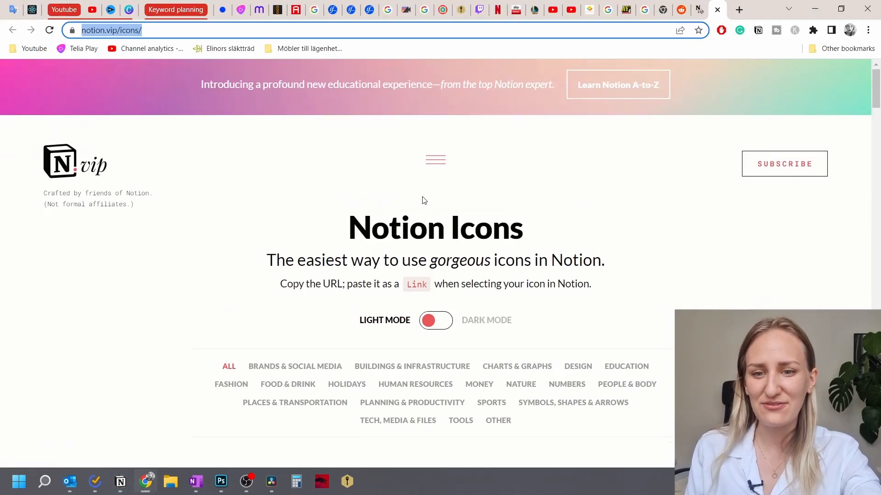
{"action": "scroll", "coordinate": [422, 193], "scroll_direction": "down", "scroll_amount": 3}
{"action": "scroll", "coordinate": [423, 183], "scroll_direction": "down", "scroll_amount": 2}
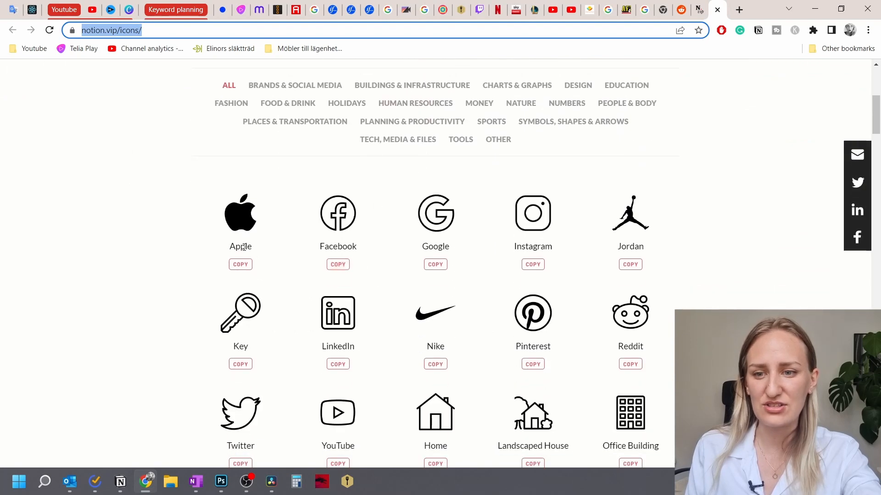
{"action": "scroll", "coordinate": [631, 290], "scroll_direction": "down", "scroll_amount": 9}
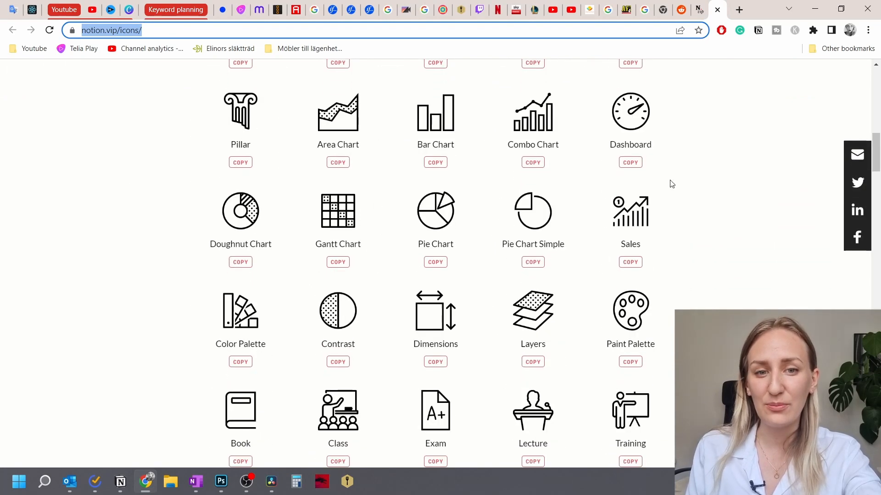
{"action": "scroll", "coordinate": [742, 228], "scroll_direction": "up", "scroll_amount": 4}
{"action": "scroll", "coordinate": [742, 228], "scroll_direction": "up", "scroll_amount": 8}
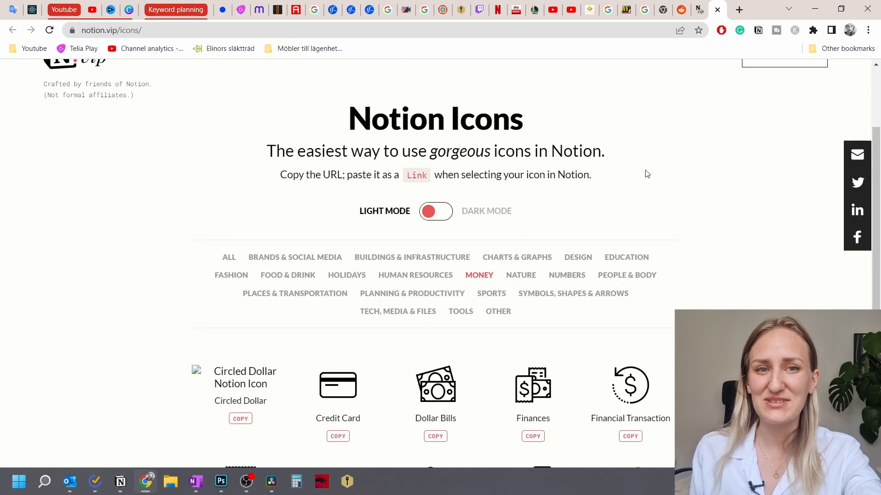
{"action": "scroll", "coordinate": [601, 169], "scroll_direction": "down", "scroll_amount": 1}
{"action": "key", "text": "super+Tab"}
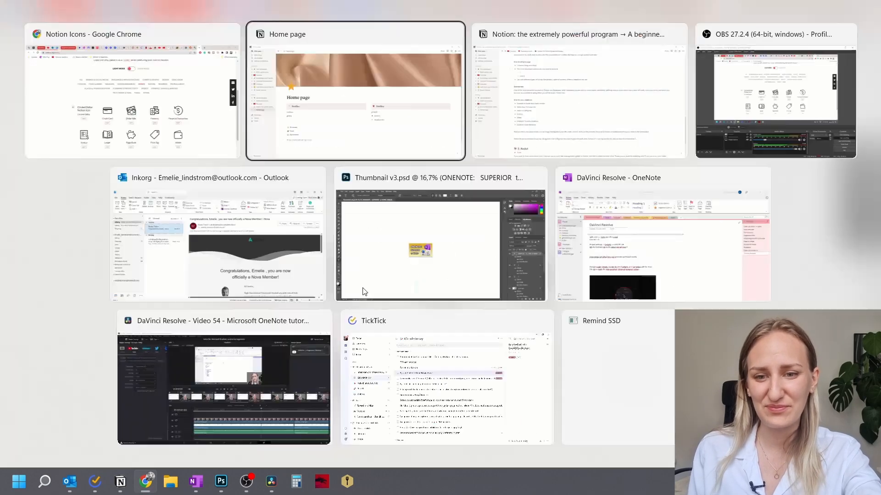
{"action": "left_click", "coordinate": [355, 112]}
{"action": "left_click", "coordinate": [356, 113]}
{"action": "left_click", "coordinate": [298, 125]}
{"action": "type", "text": "https://img.icons8.com/ios/250/000000/banknotes.png"}
{"action": "left_click", "coordinate": [422, 148]}
Copy the Groceries icon link from the gallery's Food & Drink category and submit it as the Food page's custom icon.
{"action": "key", "text": "alt+Tab"}
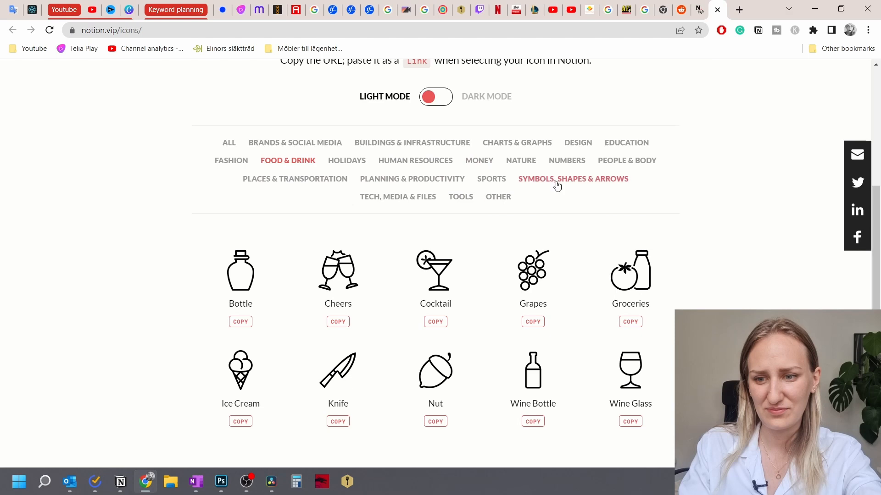
{"action": "scroll", "coordinate": [412, 298], "scroll_direction": "down", "scroll_amount": 1}
{"action": "left_click", "coordinate": [630, 263]}
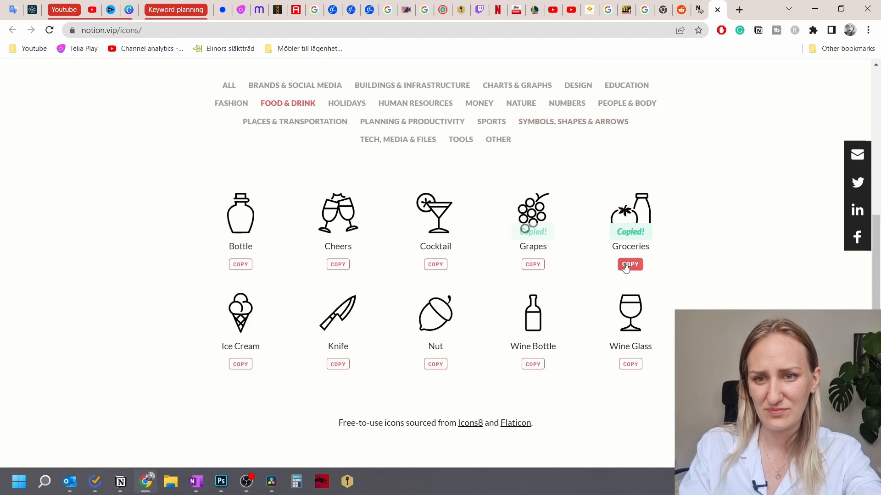
{"action": "key", "text": "alt+Tab"}
{"action": "left_click", "coordinate": [338, 95]}
{"action": "left_click", "coordinate": [297, 124]}
{"action": "key", "text": "ctrl+v"}
{"action": "left_click", "coordinate": [420, 147]}
Set the Apartment page's custom icon to the house icon copied from the Buildings & Infrastructure category and return to the Home page.
{"action": "key", "text": "alt+Tab"}
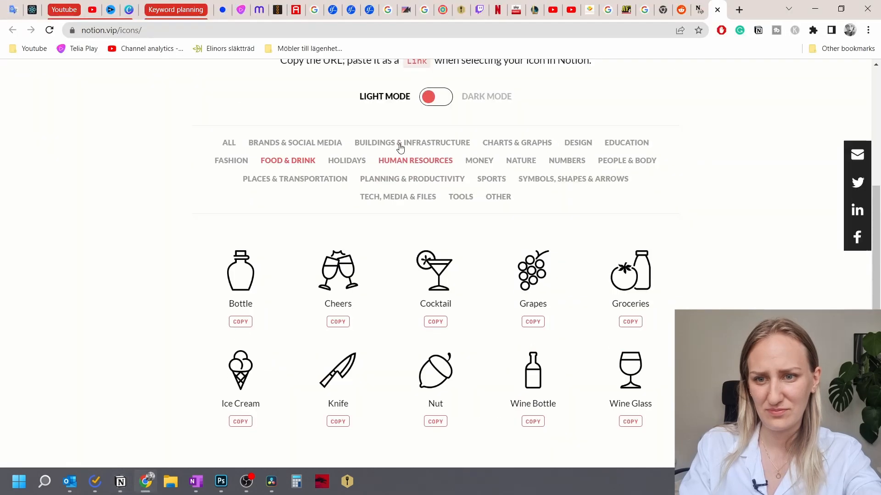
{"action": "left_click", "coordinate": [412, 143]}
{"action": "left_click", "coordinate": [240, 321]}
{"action": "key", "text": "alt+Tab"}
{"action": "left_click", "coordinate": [349, 95]}
{"action": "left_click", "coordinate": [299, 124]}
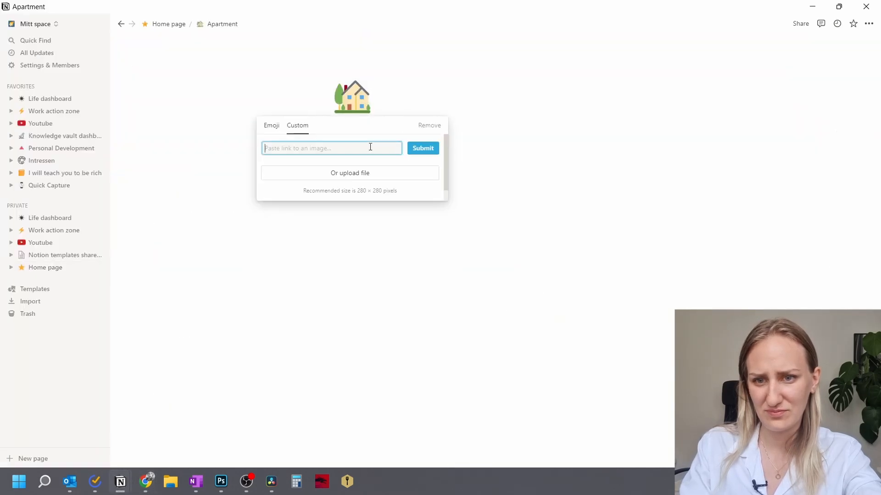
{"action": "key", "text": "ctrl+v"}
{"action": "left_click", "coordinate": [420, 147]}
{"action": "left_click", "coordinate": [168, 26]}
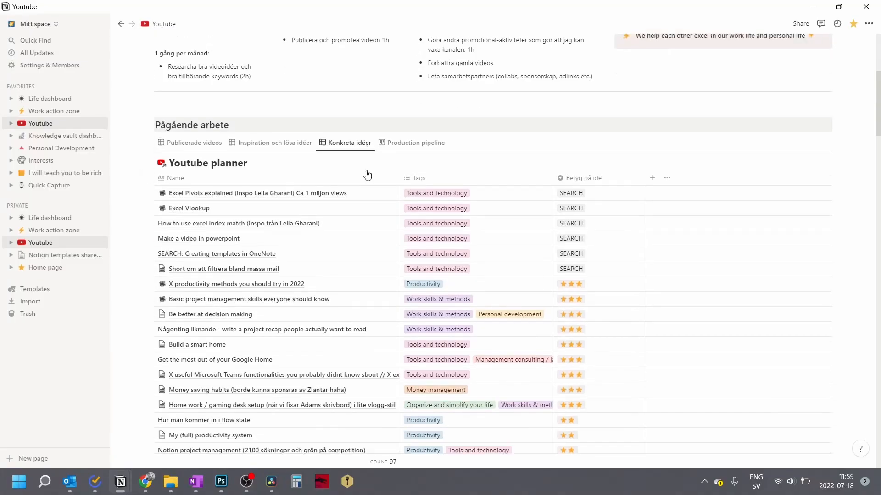
Look through existing database examples: the Youtube planner, the New project template and the Bookshelf.
{"action": "scroll", "coordinate": [366, 173], "scroll_direction": "down", "scroll_amount": 3}
{"action": "scroll", "coordinate": [366, 172], "scroll_direction": "down", "scroll_amount": 2}
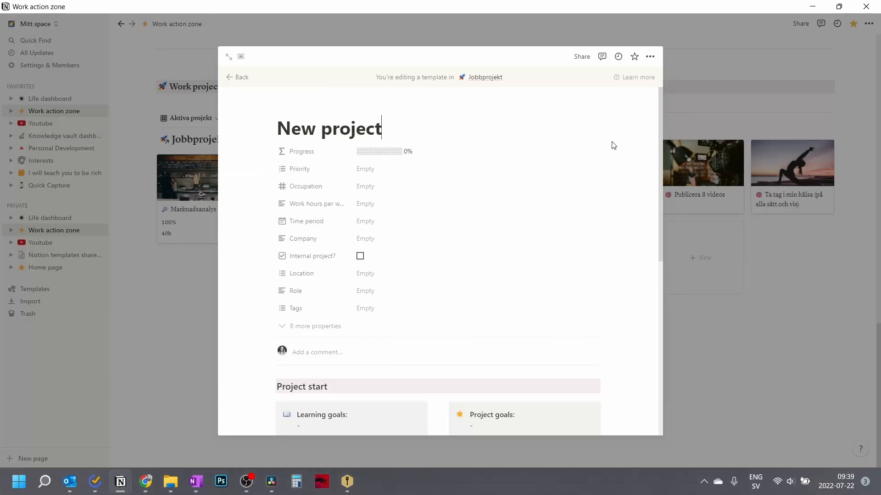
{"action": "scroll", "coordinate": [612, 152], "scroll_direction": "down", "scroll_amount": 4}
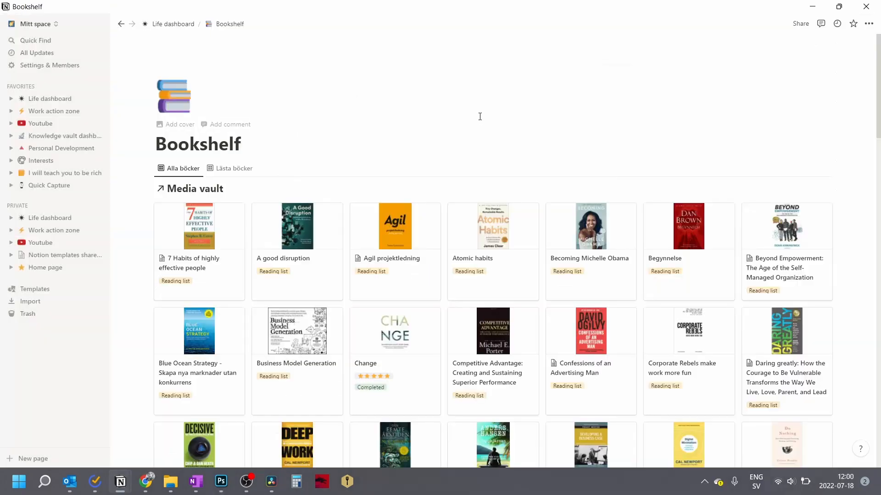
{"action": "scroll", "coordinate": [481, 113], "scroll_direction": "down", "scroll_amount": 4}
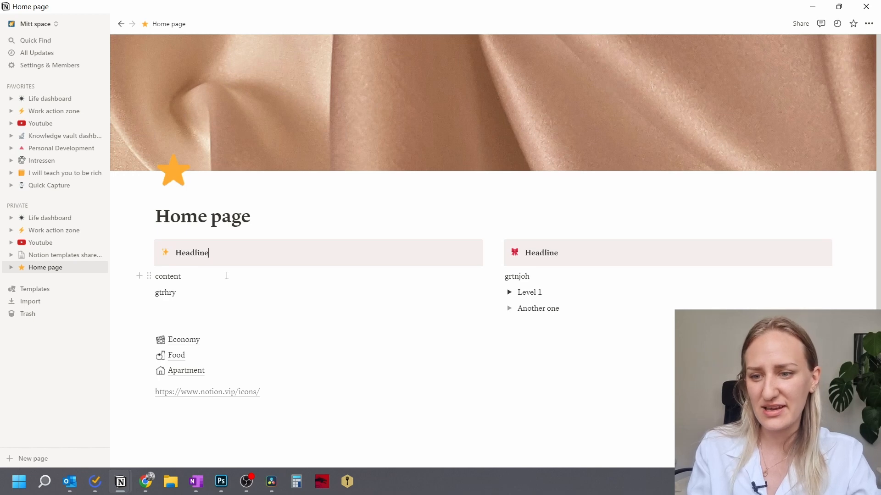
Add two blank lines under the first Headline callout and insert an inline database there.
{"action": "key", "text": "Return"}
{"action": "key", "text": "Return"}
{"action": "left_click", "coordinate": [227, 275]}
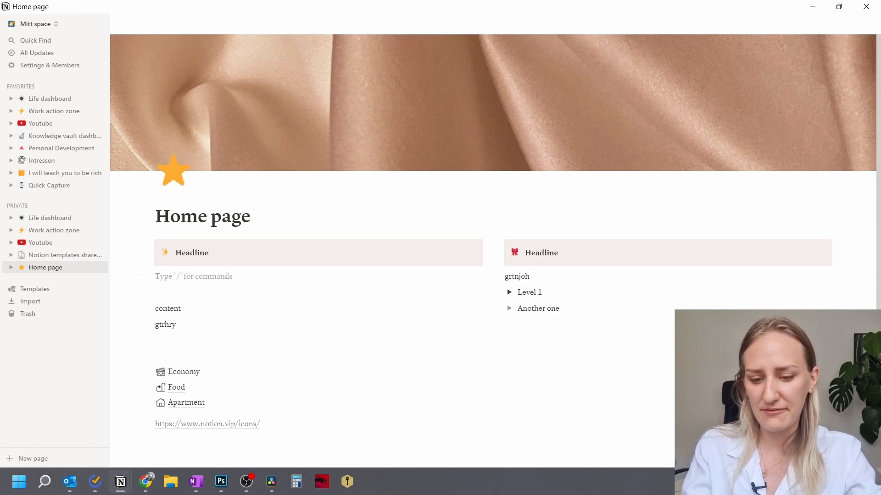
{"action": "type", "text": "/"}
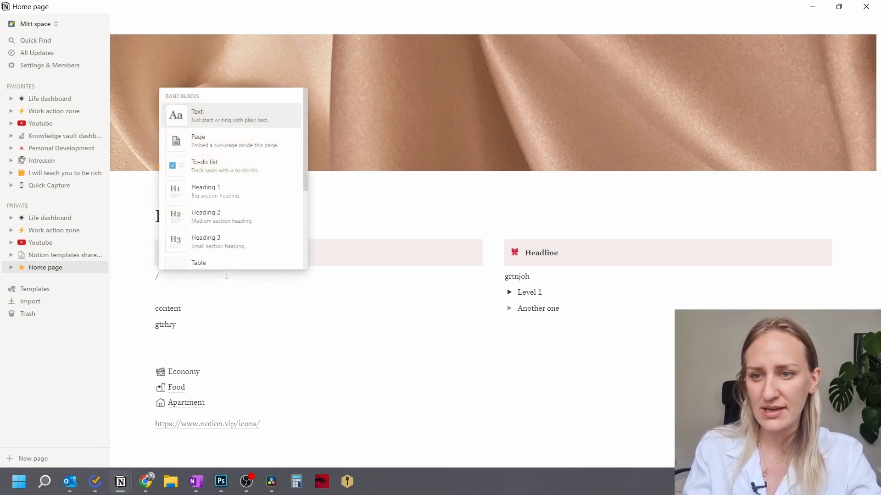
{"action": "type", "text": "database"}
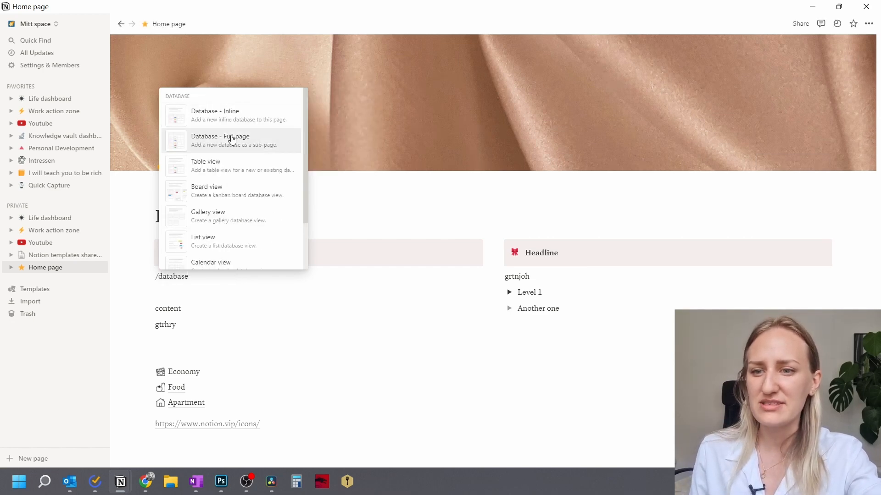
{"action": "scroll", "coordinate": [235, 141], "scroll_direction": "down", "scroll_amount": 3}
{"action": "scroll", "coordinate": [237, 197], "scroll_direction": "up", "scroll_amount": 3}
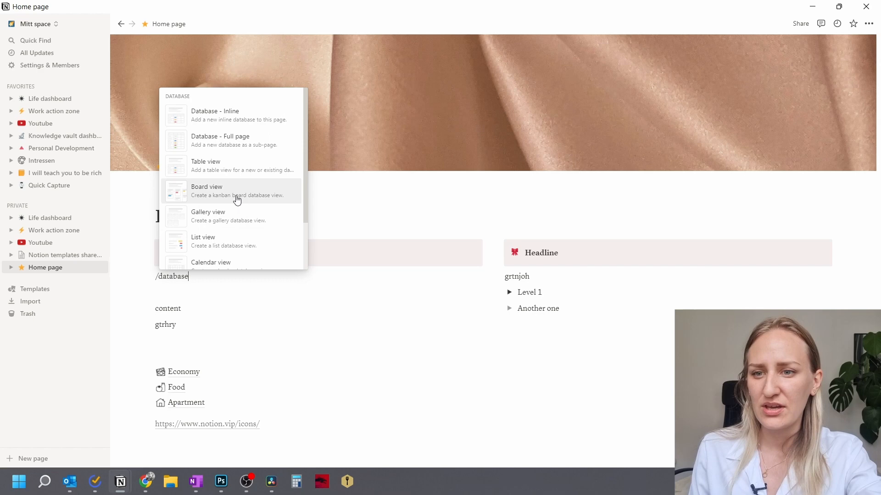
{"action": "left_click", "coordinate": [250, 124]}
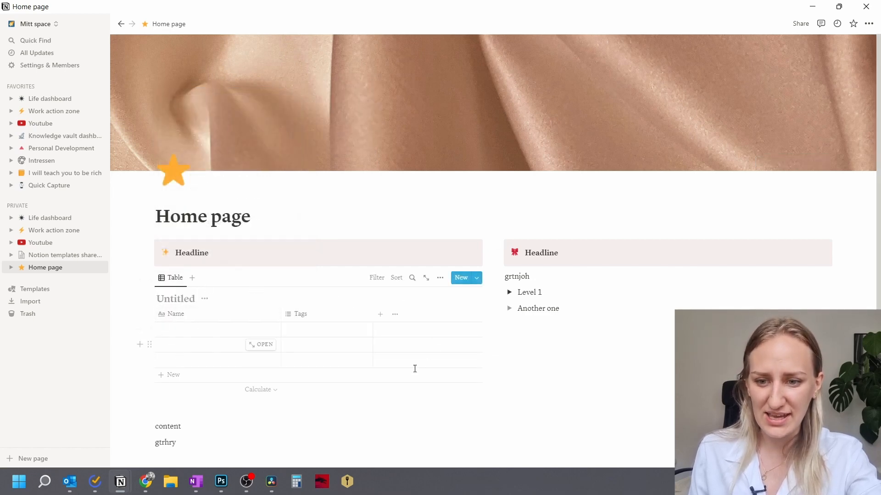
Insert a full-page database below the inline table and return to the Home page.
{"action": "left_click", "coordinate": [173, 407]}
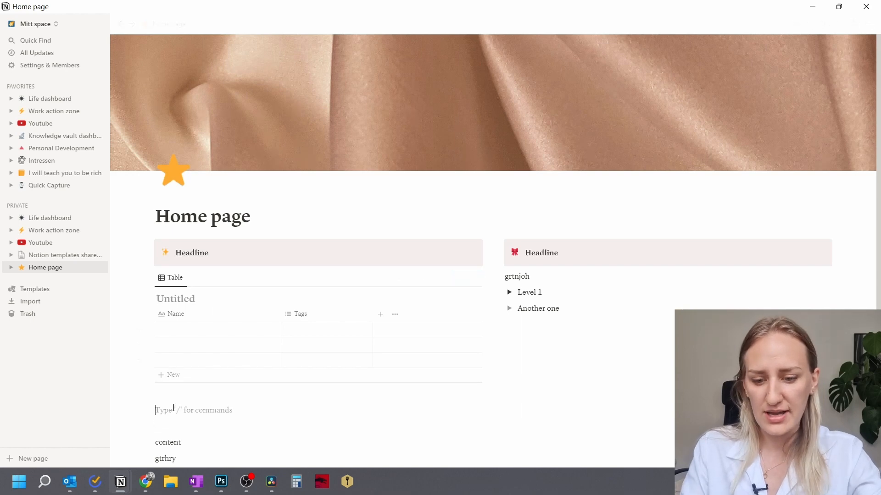
{"action": "type", "text": "/databa"}
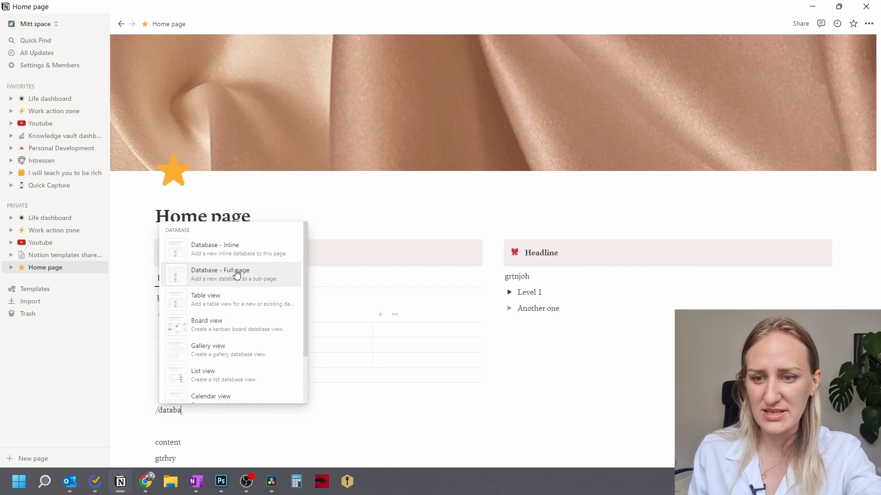
{"action": "left_click", "coordinate": [236, 274]}
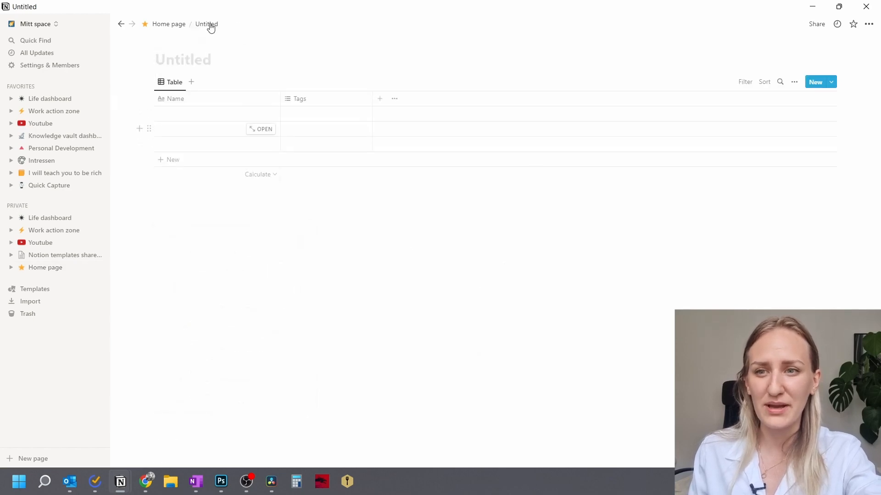
{"action": "left_click", "coordinate": [166, 25]}
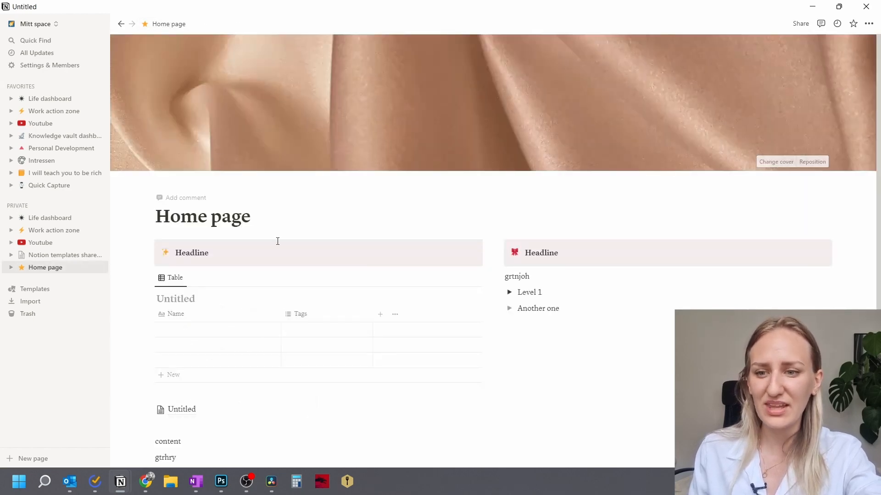
Add a toggle named Databases below Another one, then expand it and collapse it again.
{"action": "scroll", "coordinate": [249, 232], "scroll_direction": "down", "scroll_amount": 1}
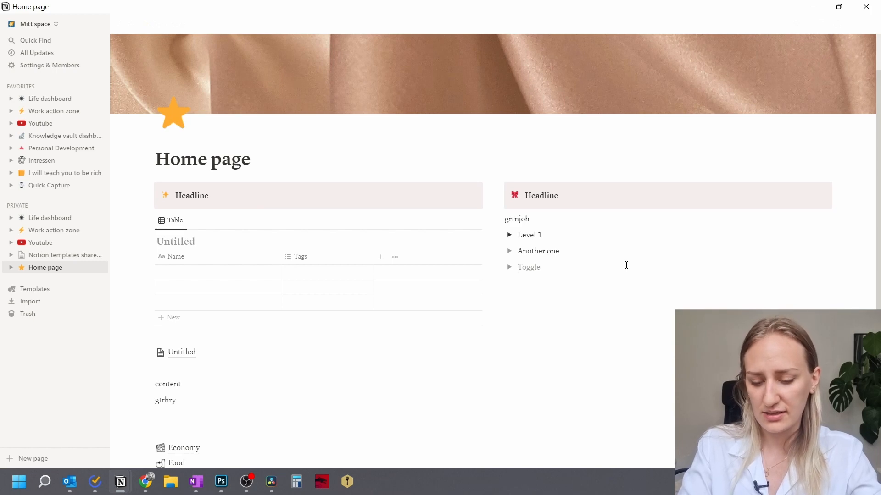
{"action": "type", "text": "atabases"}
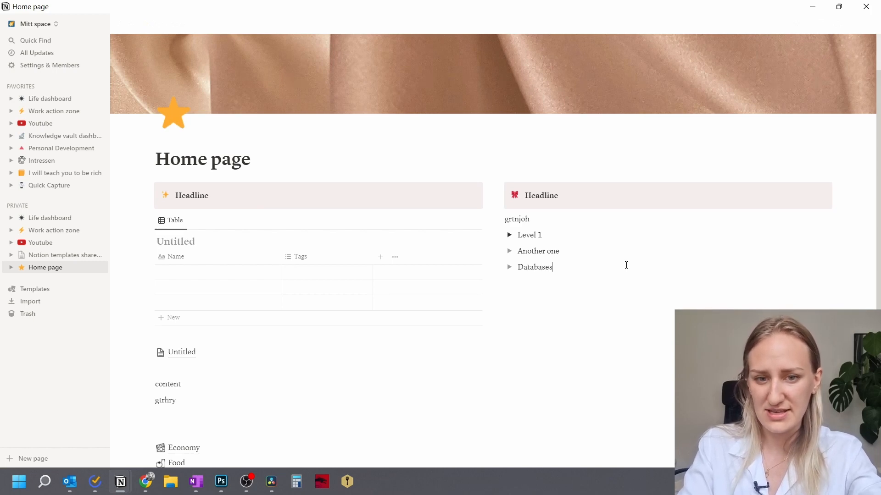
{"action": "left_click", "coordinate": [509, 267]}
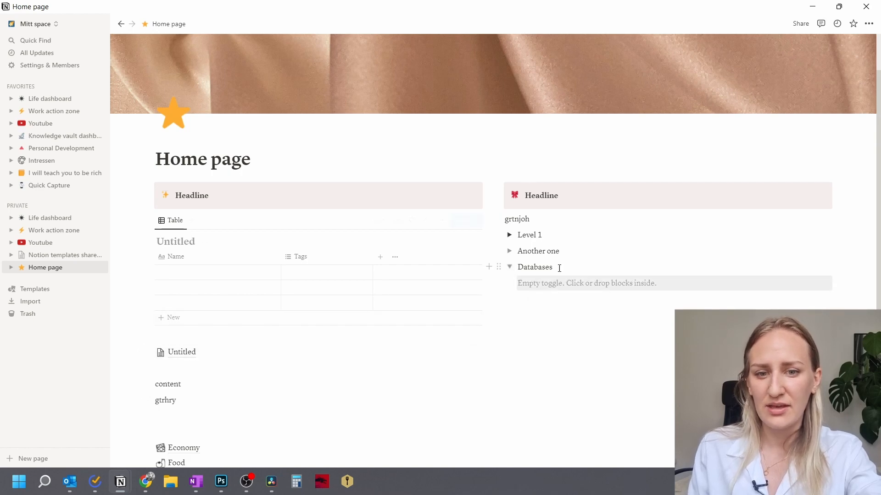
{"action": "left_click", "coordinate": [509, 267]}
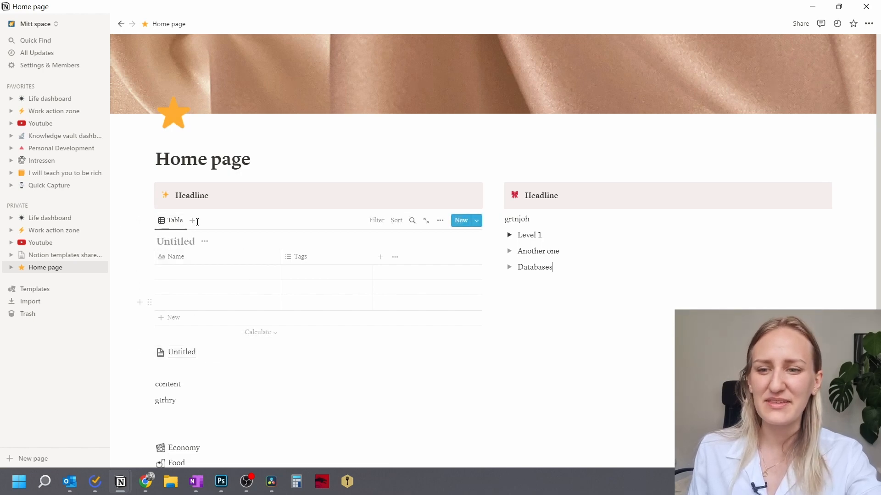
Delete the inline database from the Home page, and open the untitled full-page database to name it Notes.
{"action": "left_click", "coordinate": [150, 221]}
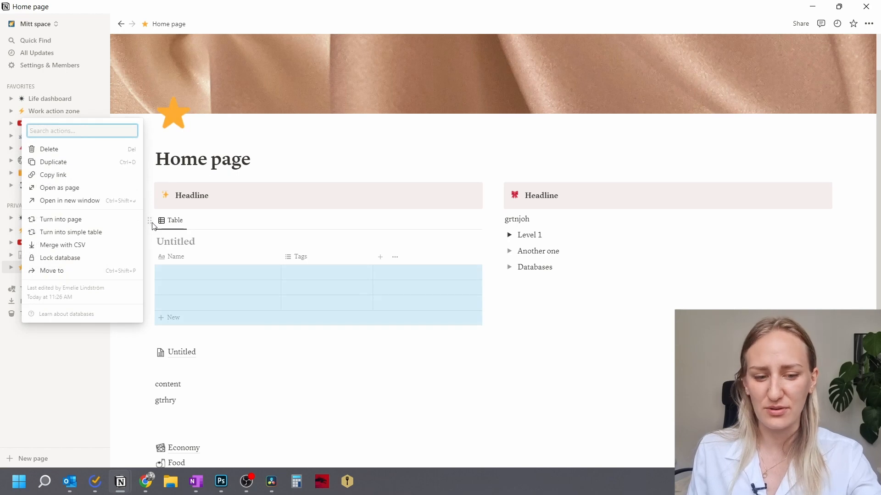
{"action": "key", "text": "Delete"}
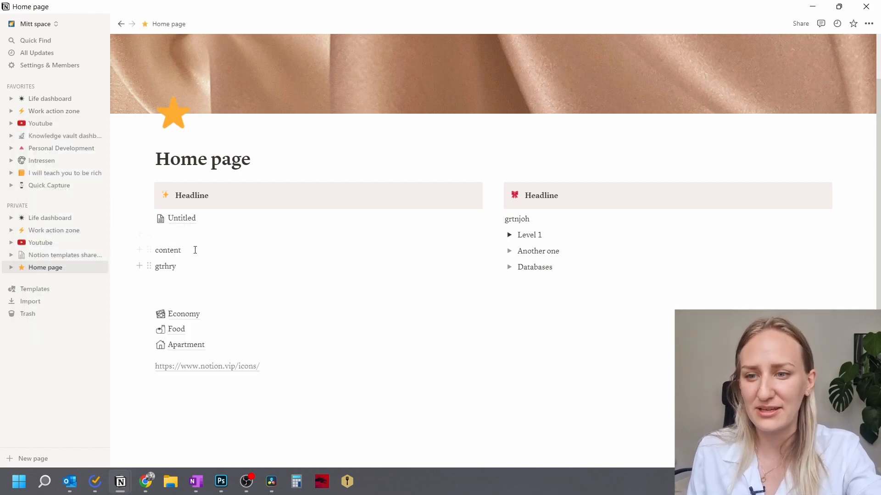
{"action": "left_click", "coordinate": [183, 221]}
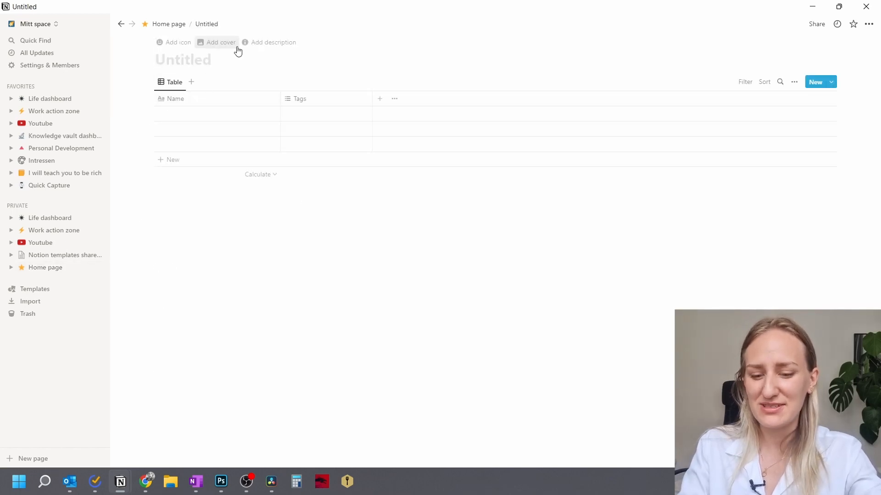
{"action": "type", "text": "Notes"}
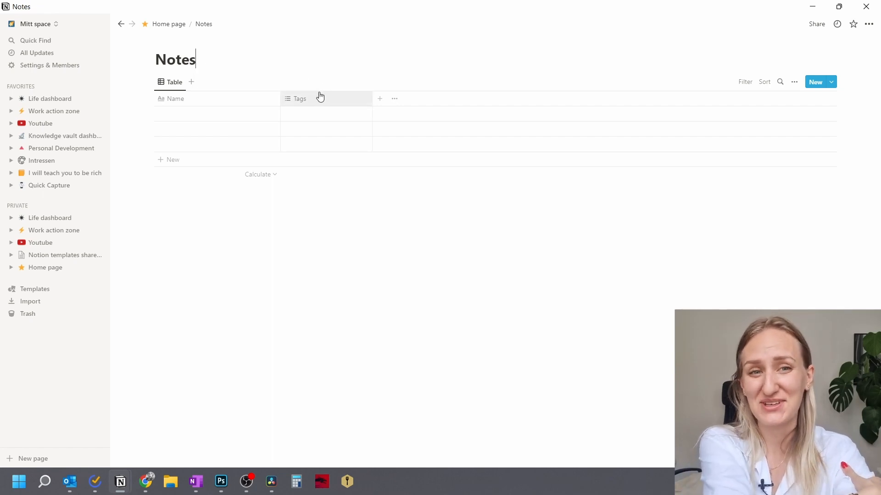
{"action": "left_click", "coordinate": [305, 248]}
{"action": "left_click", "coordinate": [287, 260]}
Name the three rows of the Notes database Note 1, Note 2 and Note 3.
{"action": "left_click", "coordinate": [201, 116]}
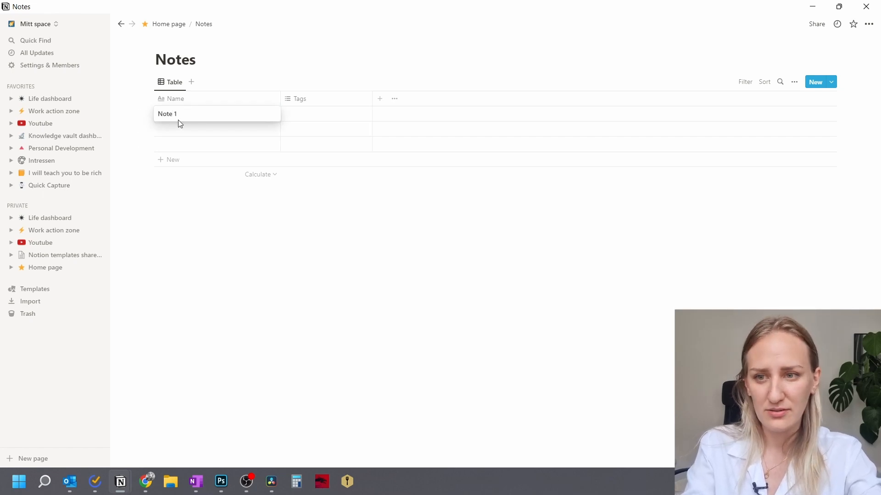
{"action": "left_click", "coordinate": [182, 133]}
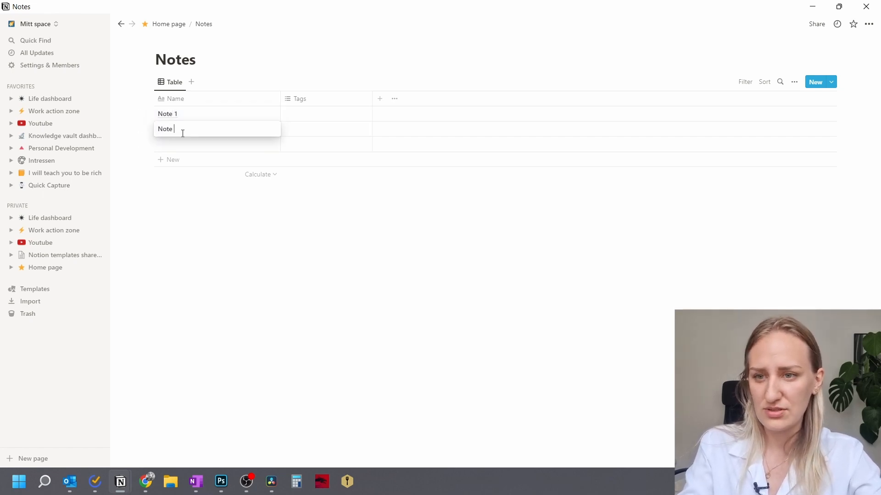
{"action": "left_click", "coordinate": [173, 147]}
{"action": "left_click", "coordinate": [175, 148]}
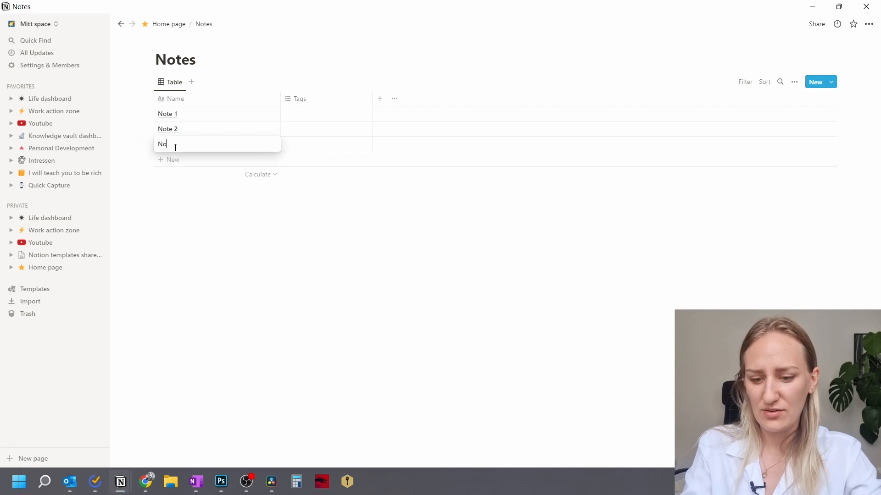
{"action": "key", "text": "Escape"}
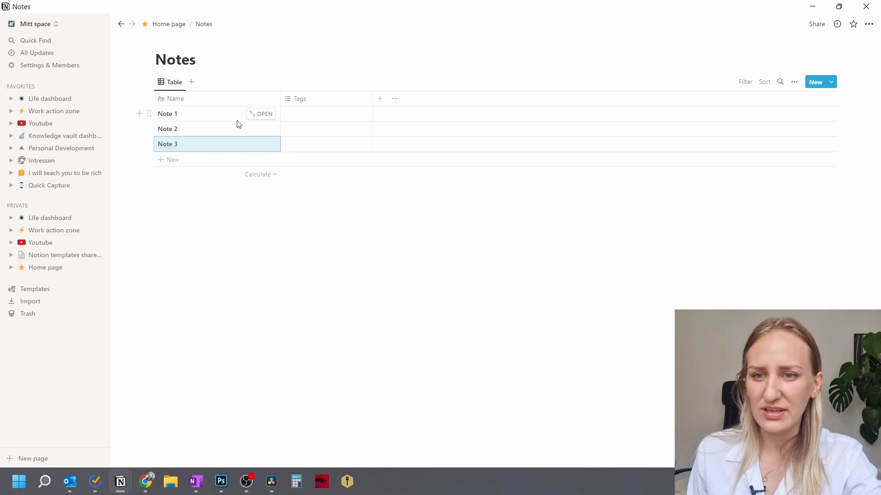
Open Note 1 as an empty page, expand it to a full page, and go back to the Notes database.
{"action": "left_click", "coordinate": [259, 115]}
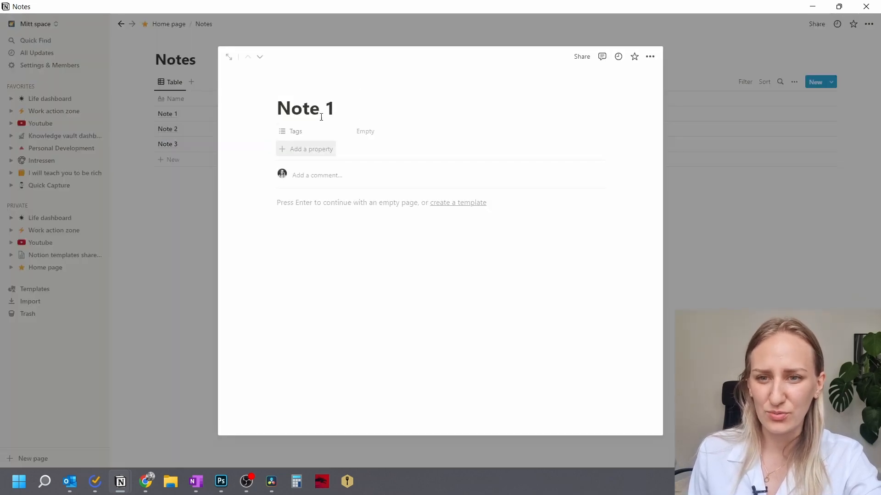
{"action": "key", "text": "Return"}
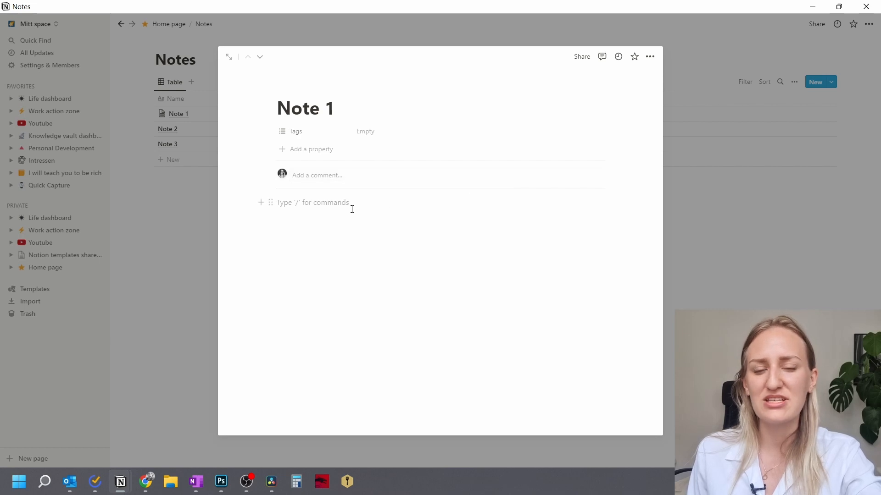
{"action": "left_click", "coordinate": [312, 218]}
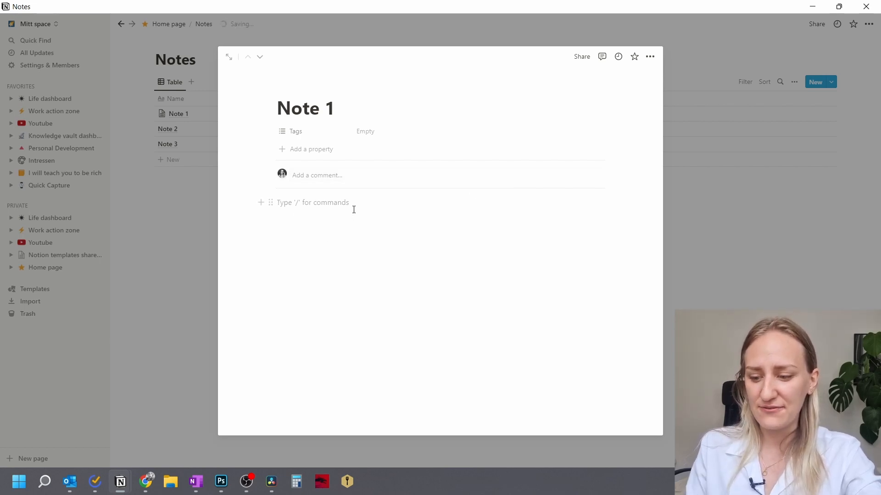
{"action": "key", "text": "ctrl+Return"}
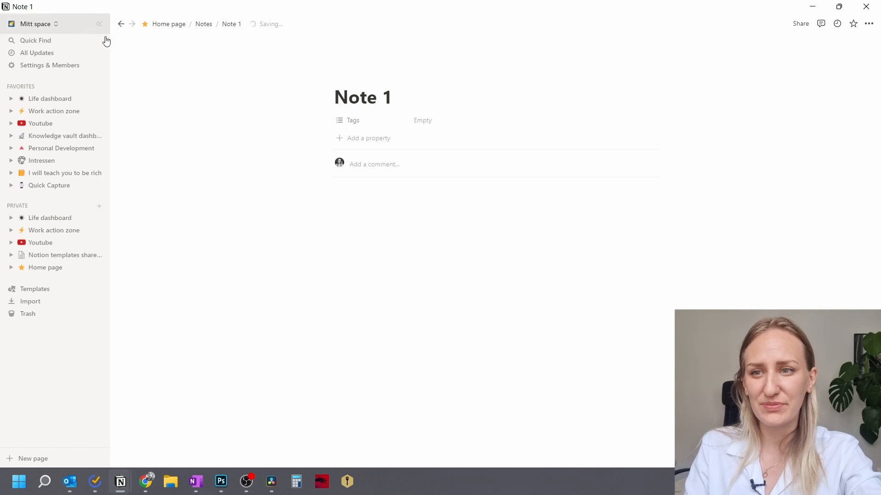
{"action": "left_click", "coordinate": [120, 25]}
{"action": "left_click", "coordinate": [121, 25]}
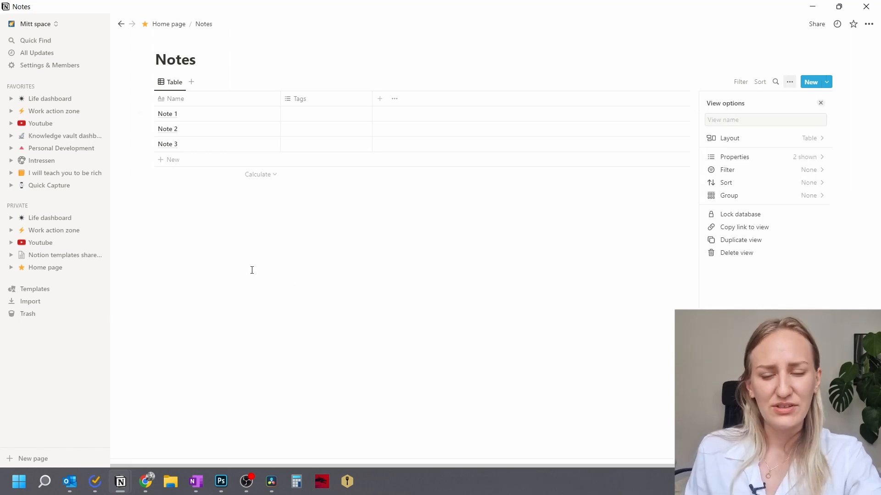
Narrow the Name column of the Notes table and rename the Tags property to Status.
{"action": "key", "text": "Escape"}
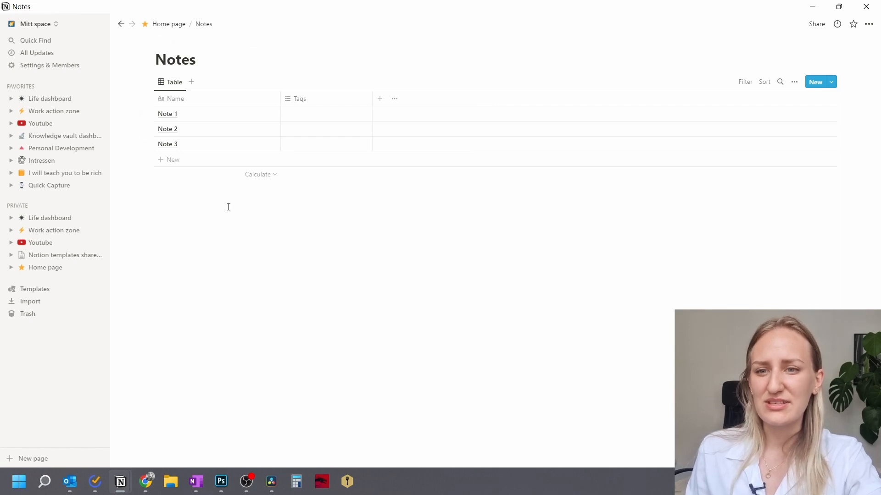
{"action": "left_click_drag", "start_coordinate": [279, 97], "coordinate": [248, 92]}
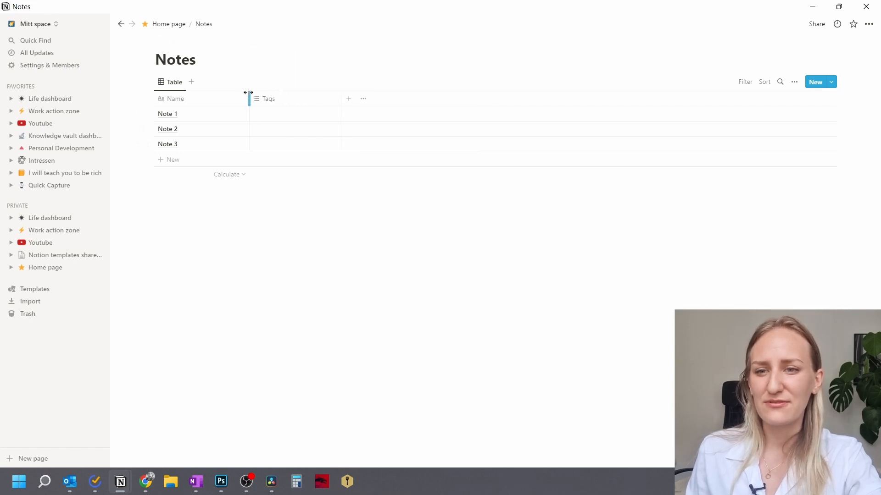
{"action": "left_click", "coordinate": [279, 104]}
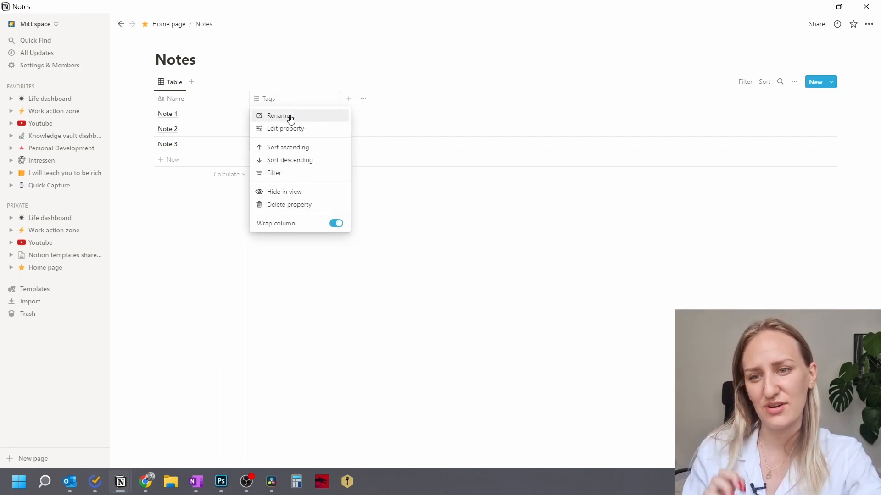
{"action": "left_click", "coordinate": [290, 117]}
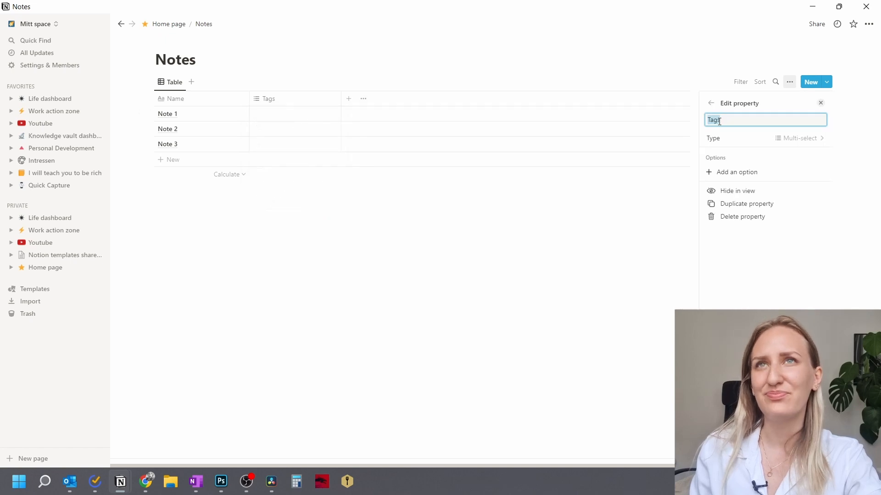
{"action": "type", "text": "Statu"}
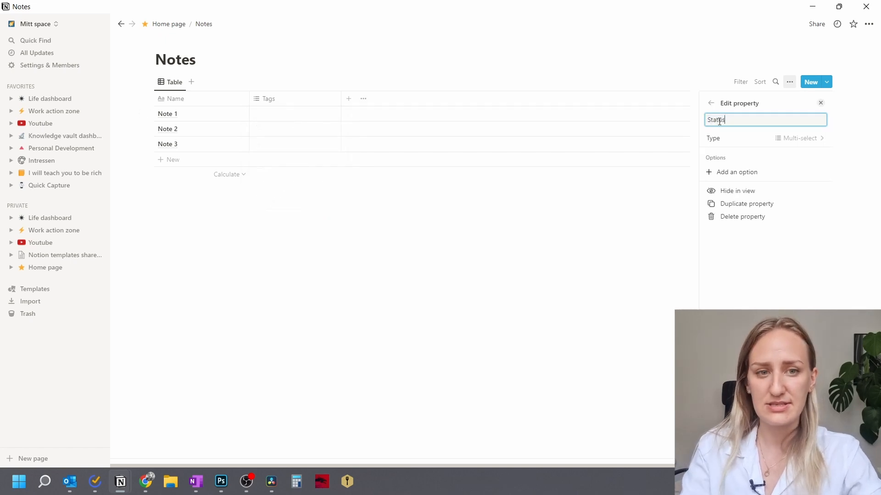
{"action": "left_click", "coordinate": [675, 291]}
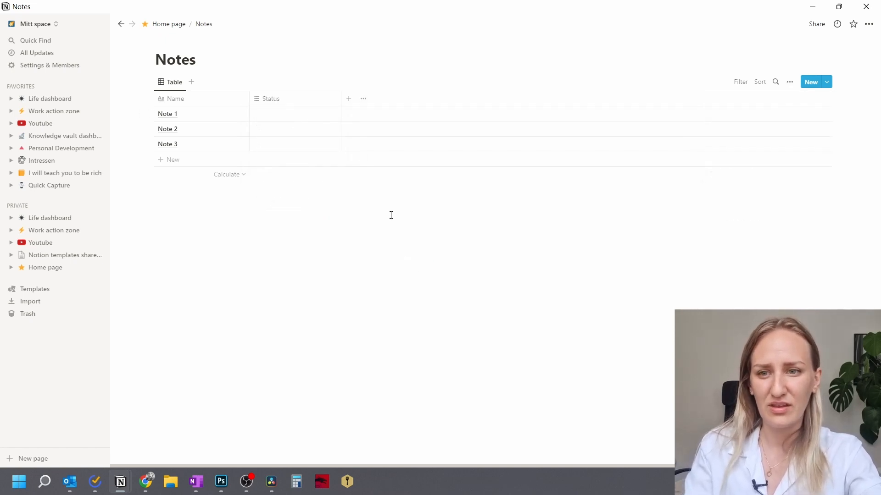
Create the options Active and Archive in the Status cell of Note 1.
{"action": "left_click", "coordinate": [282, 115]}
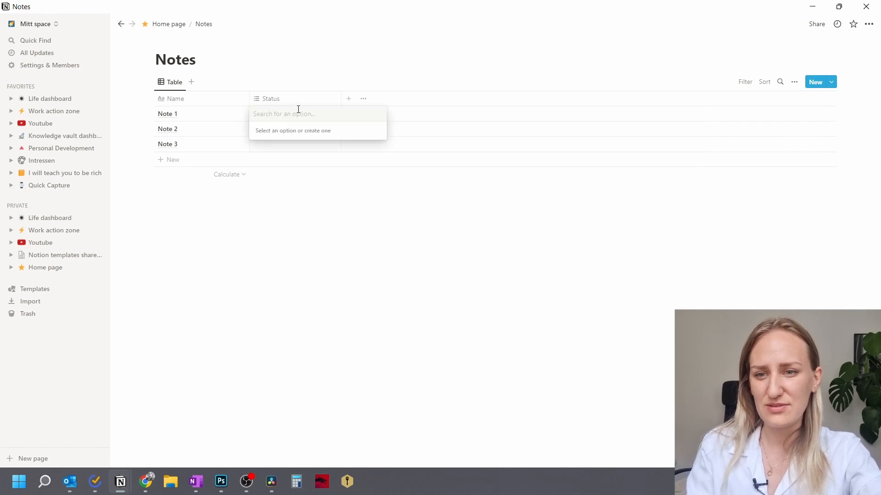
{"action": "key", "text": "Escape"}
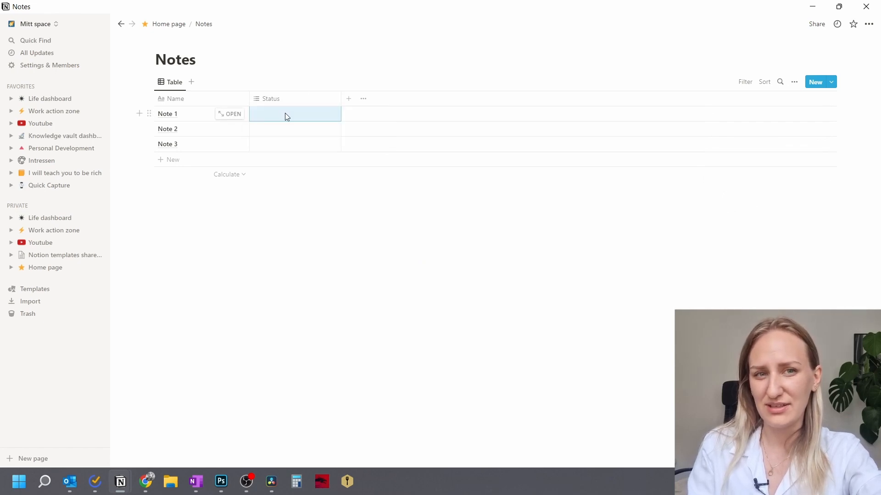
{"action": "left_click", "coordinate": [284, 114]}
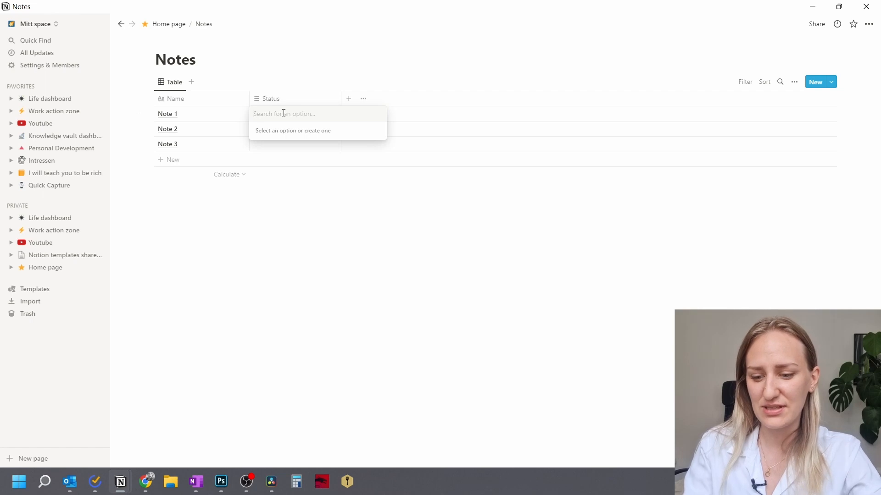
{"action": "type", "text": "Active"}
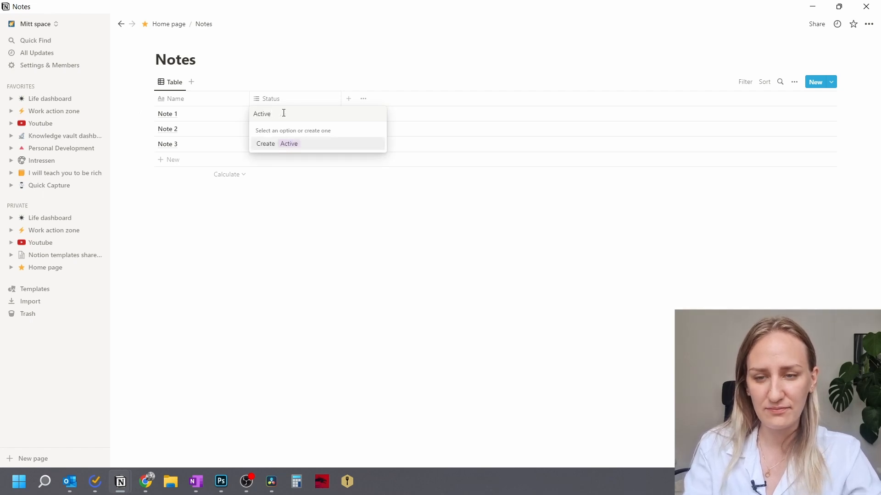
{"action": "key", "text": "Return"}
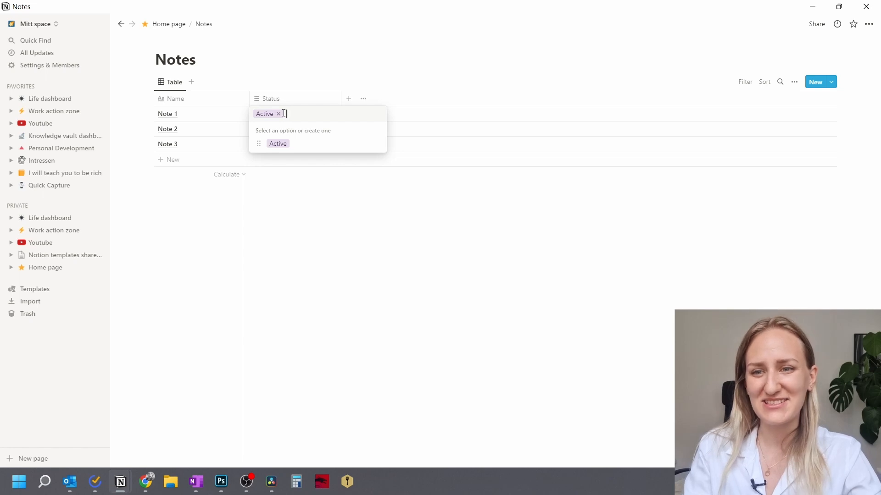
{"action": "type", "text": "Archive"}
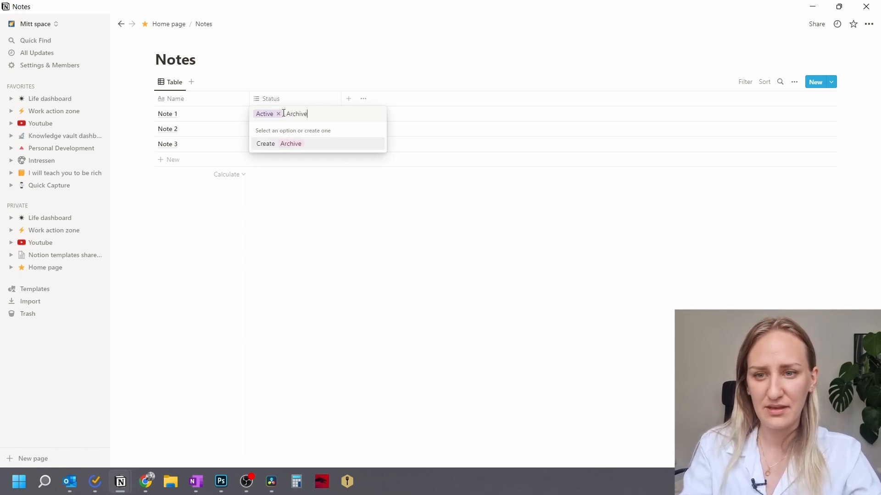
Create an Archive option in Note 1's Status and set the Active option's colour to green.
{"action": "key", "text": "Return"}
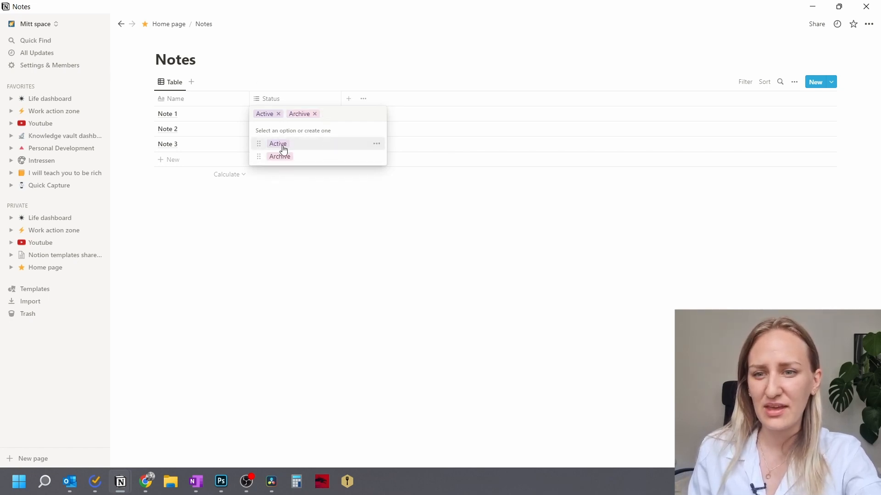
{"action": "left_click", "coordinate": [376, 143]}
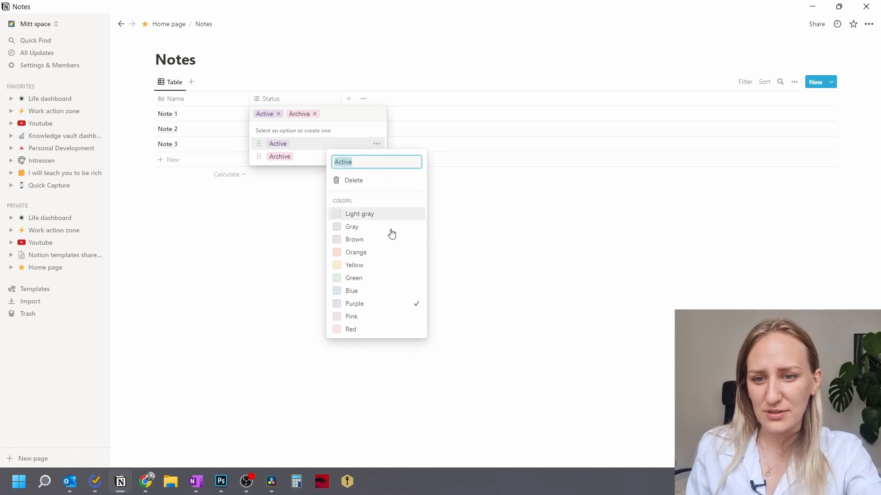
{"action": "left_click", "coordinate": [358, 278]}
{"action": "left_click", "coordinate": [357, 117]}
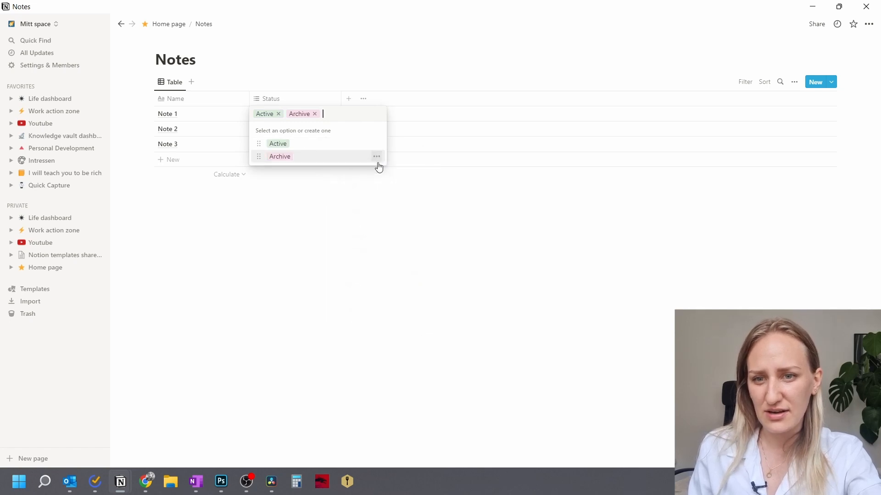
Set the colour of the Archive status option to red.
{"action": "left_click", "coordinate": [376, 157]}
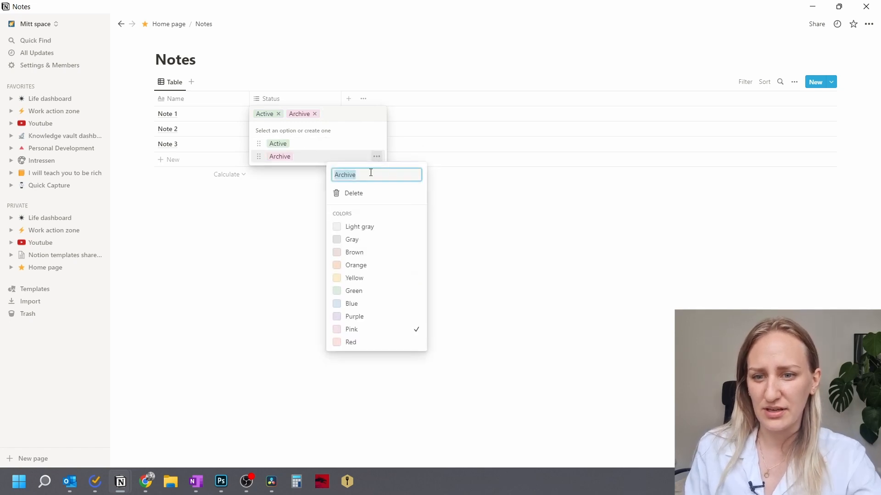
{"action": "left_click", "coordinate": [351, 342]}
{"action": "left_click", "coordinate": [331, 58]}
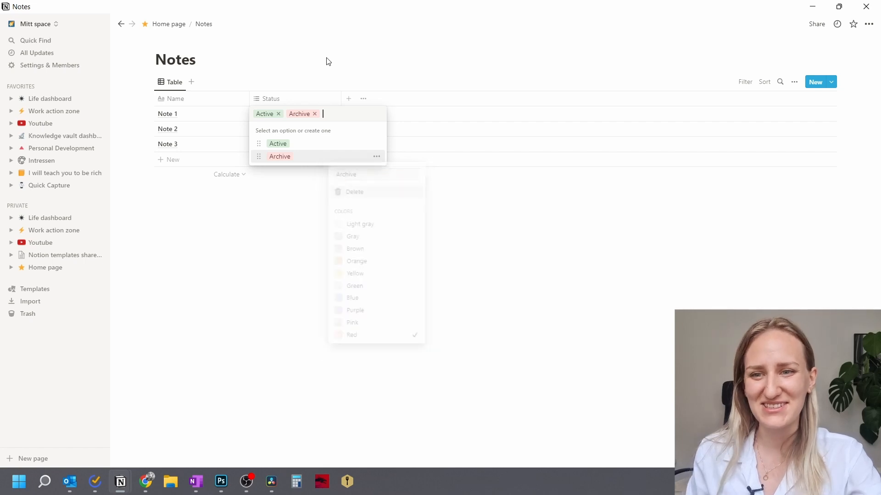
{"action": "left_click", "coordinate": [326, 70]}
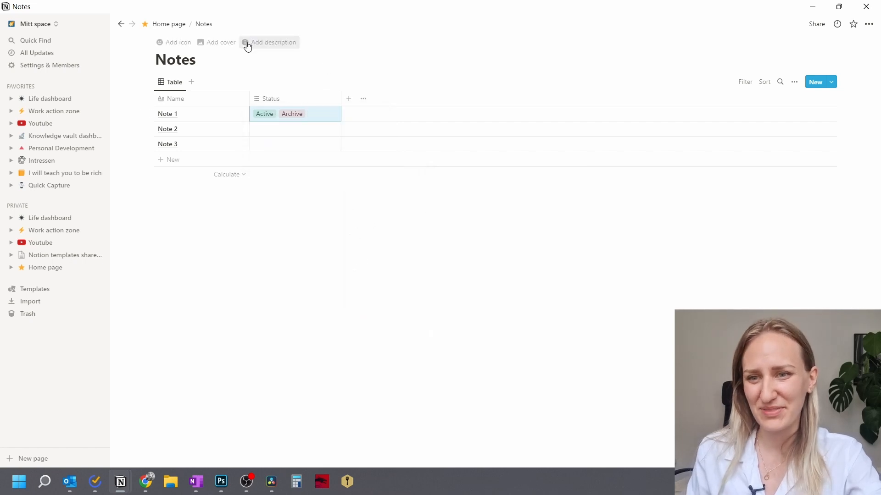
Remove the Archive tag from Note 1's Status, keeping Active.
{"action": "left_click", "coordinate": [315, 117]}
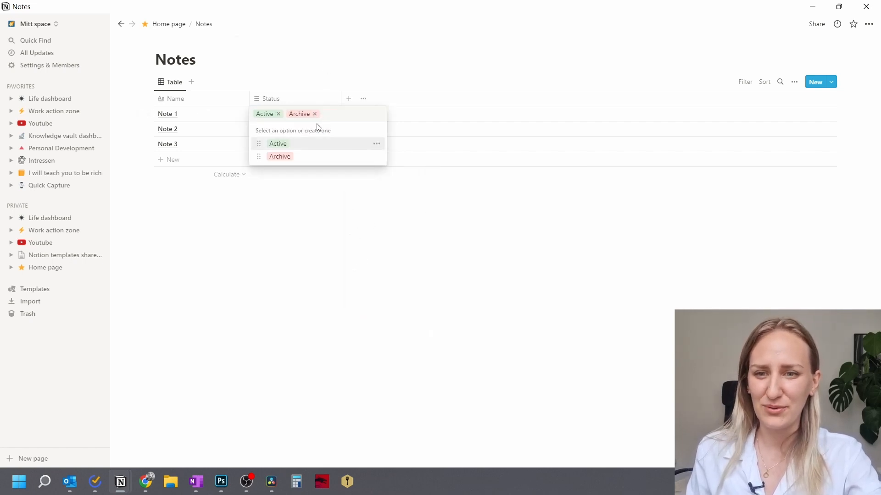
{"action": "left_click", "coordinate": [312, 114]}
{"action": "key", "text": "Escape"}
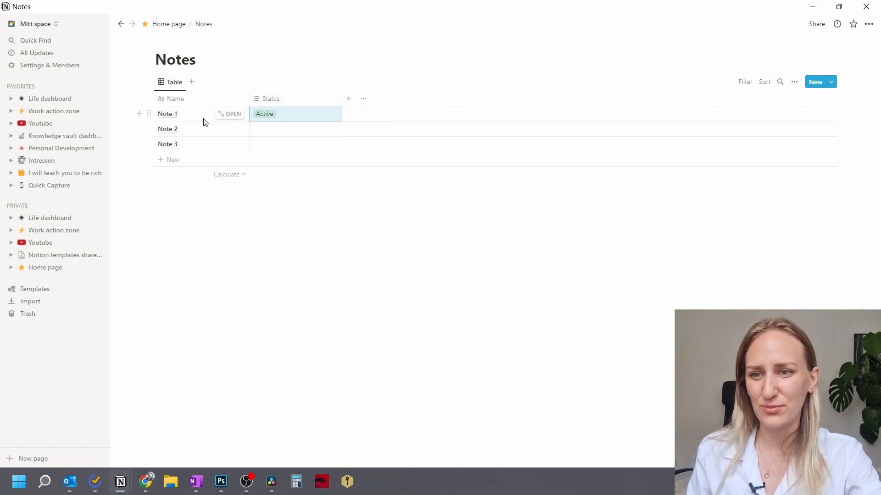
Set the Status of Note 2 to Active and of Note 3 to Archive.
{"action": "left_click", "coordinate": [290, 128]}
{"action": "left_click", "coordinate": [280, 159]}
{"action": "key", "text": "Escape"}
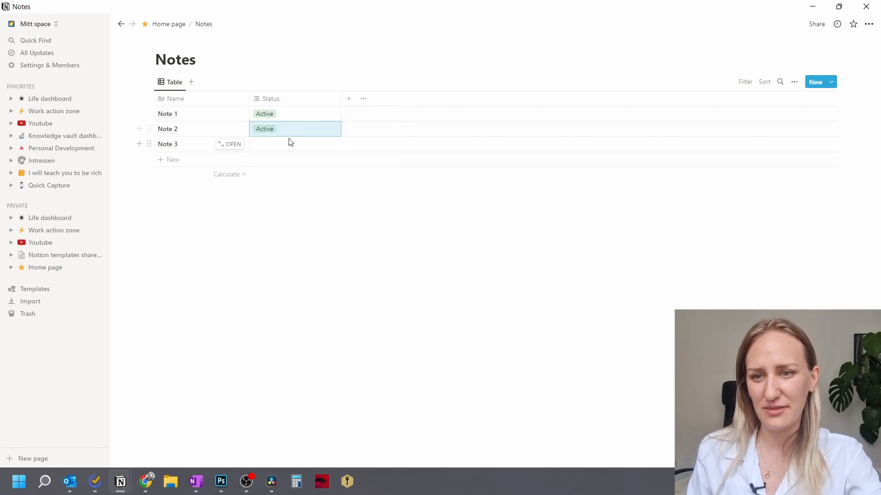
{"action": "left_click", "coordinate": [289, 143]}
{"action": "left_click", "coordinate": [283, 187]}
{"action": "key", "text": "Escape"}
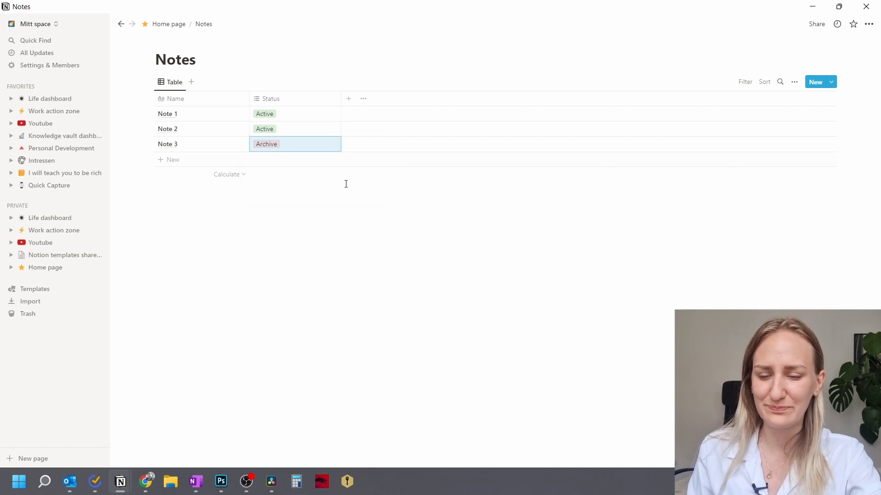
Add a Multi-select property named "Type of note" to the Notes table.
{"action": "left_click", "coordinate": [349, 99]}
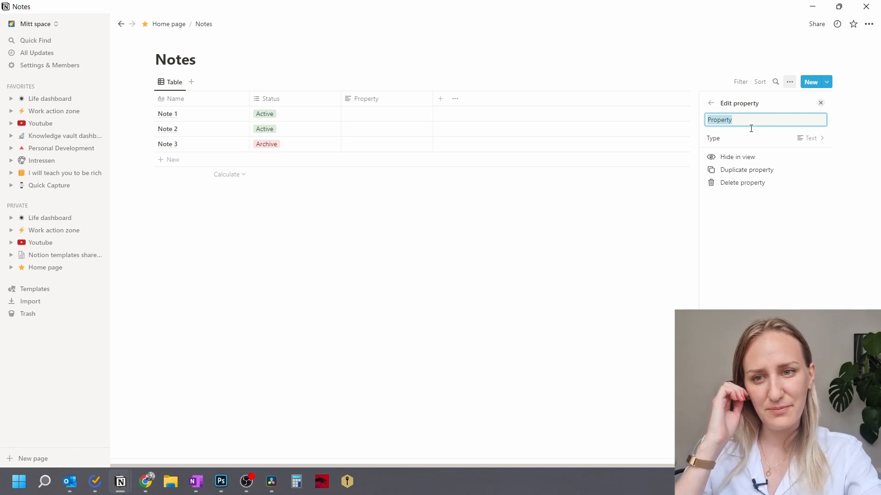
{"action": "type", "text": "Type of note"}
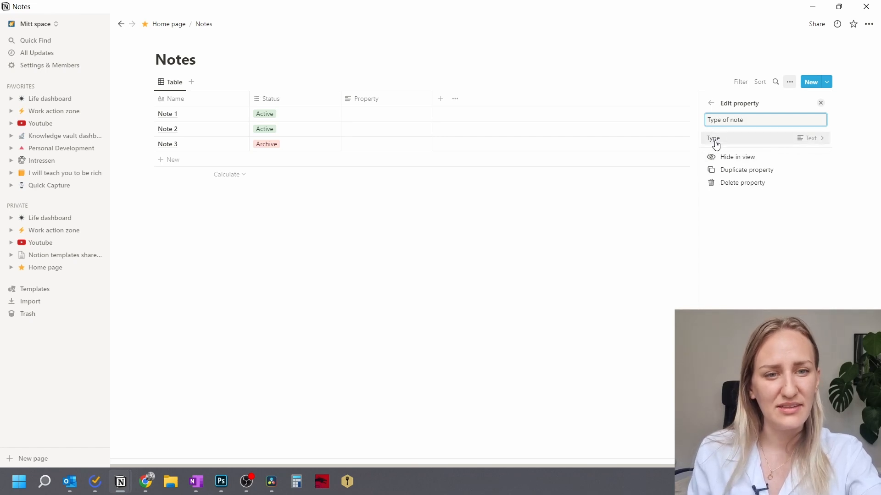
{"action": "left_click", "coordinate": [814, 137]}
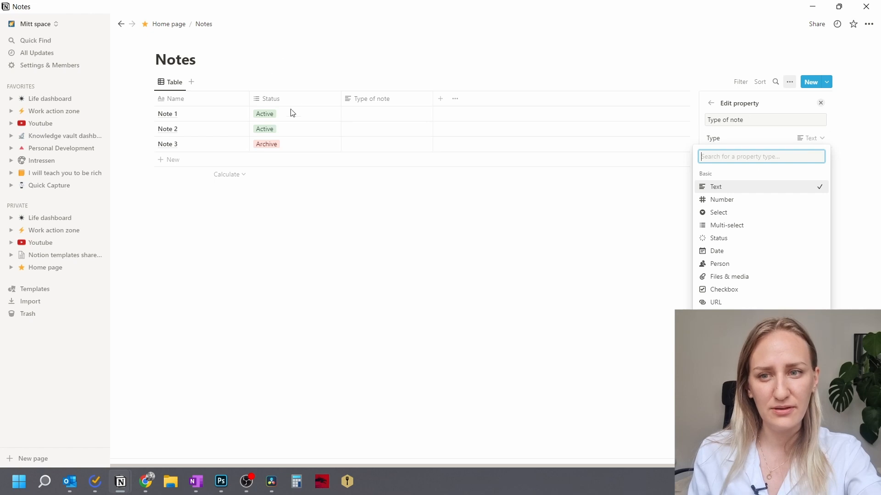
{"action": "left_click", "coordinate": [743, 227]}
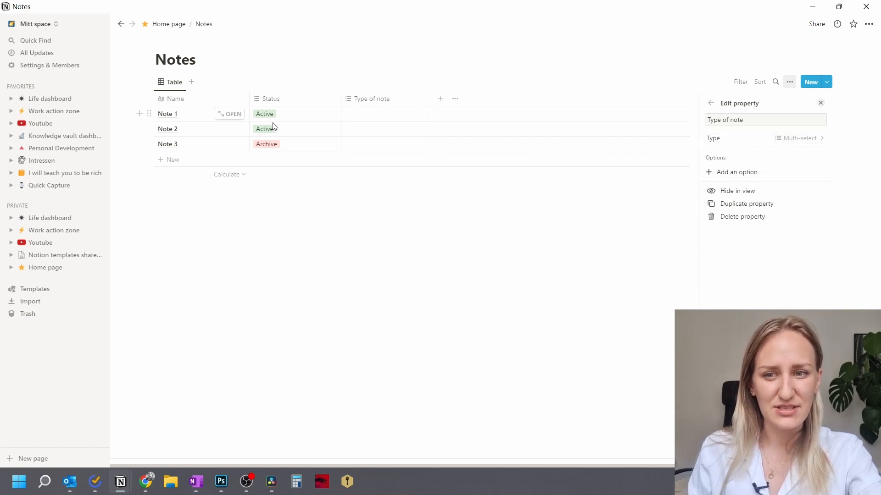
Add the options School, Work, Maths and Chemistry to the Type of note property.
{"action": "left_click", "coordinate": [734, 172]}
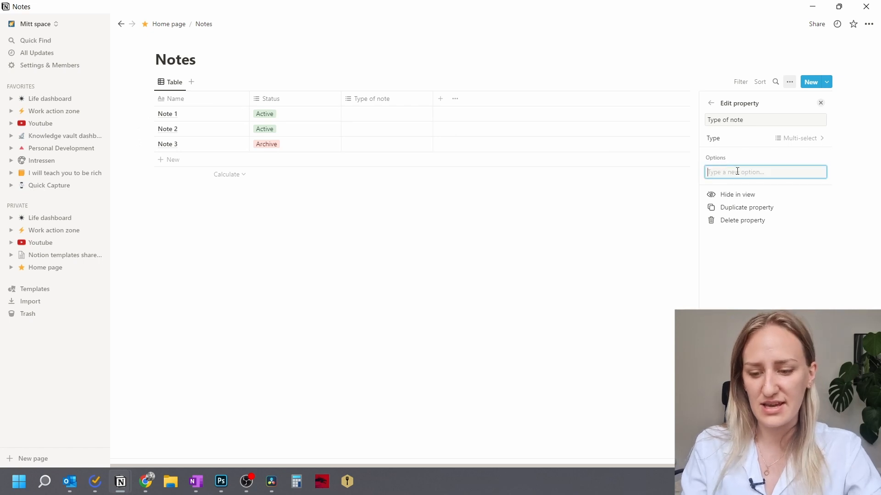
{"action": "type", "text": "Sc"}
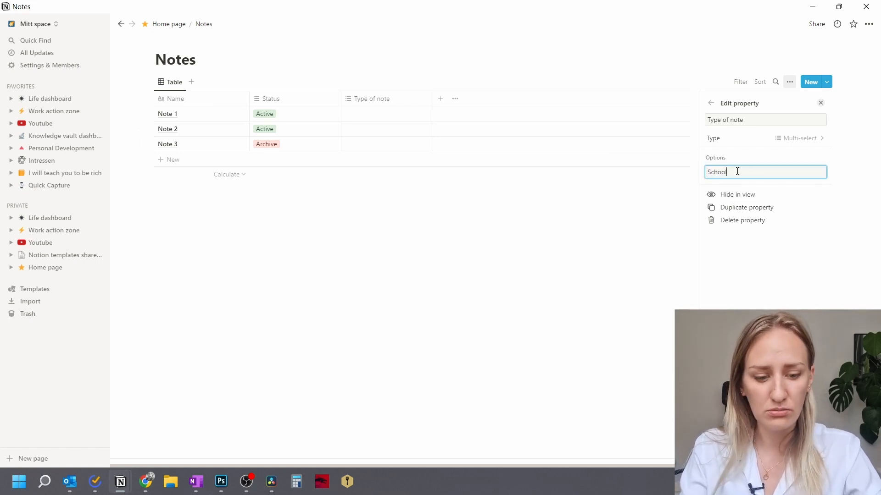
{"action": "type", "text": "hool"}
{"action": "key", "text": "Return"}
{"action": "type", "text": "Work"}
{"action": "key", "text": "Return"}
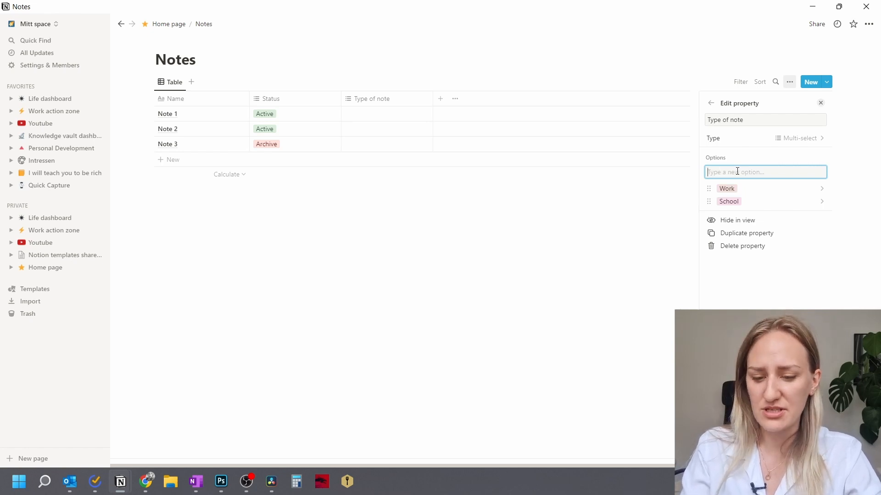
{"action": "type", "text": "Maths"}
{"action": "key", "text": "Return"}
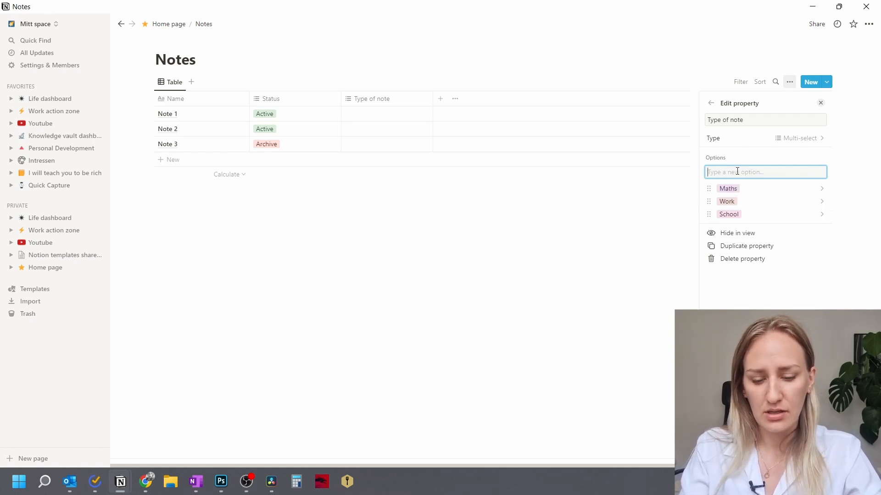
{"action": "type", "text": "Chemistry"}
{"action": "key", "text": "Return"}
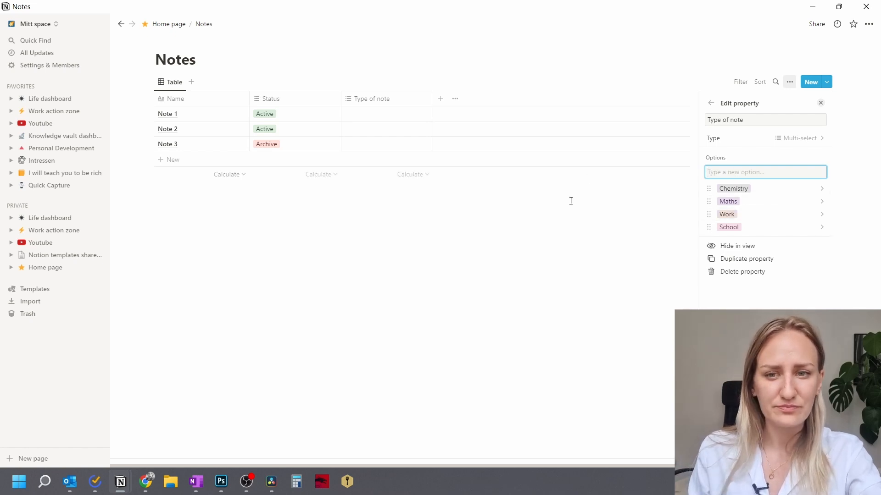
{"action": "left_click", "coordinate": [551, 217]}
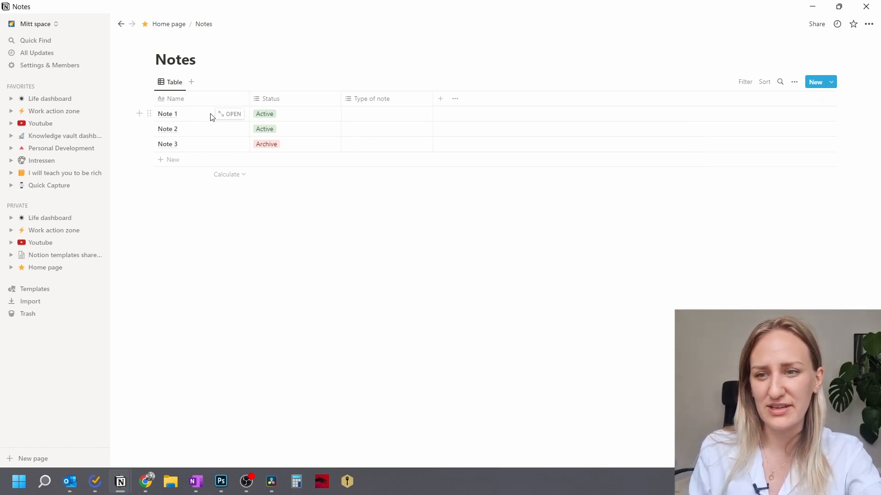
Tag Note 1 with School and Chemistry under Type of note.
{"action": "left_click", "coordinate": [363, 116]}
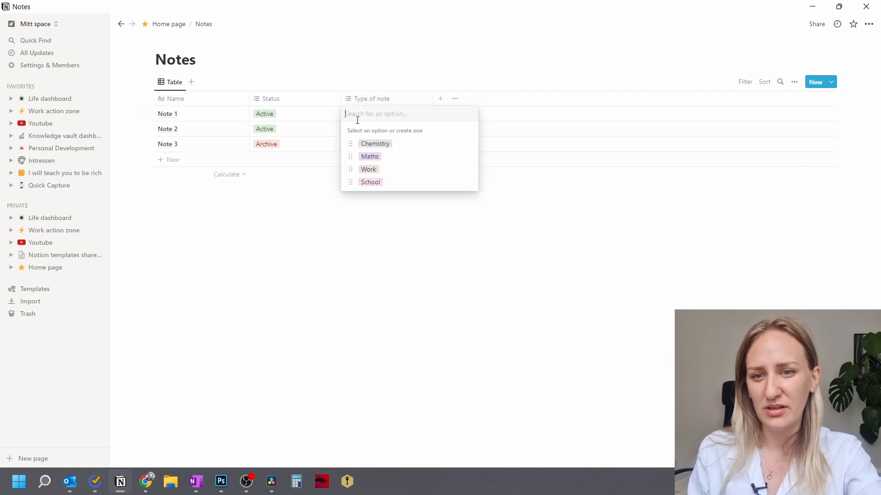
{"action": "left_click", "coordinate": [373, 183]}
{"action": "left_click", "coordinate": [390, 143]}
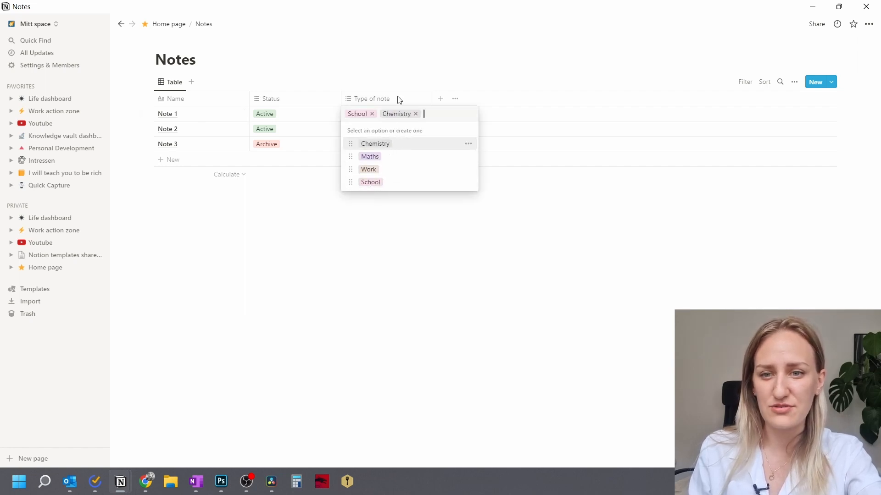
{"action": "key", "text": "Escape"}
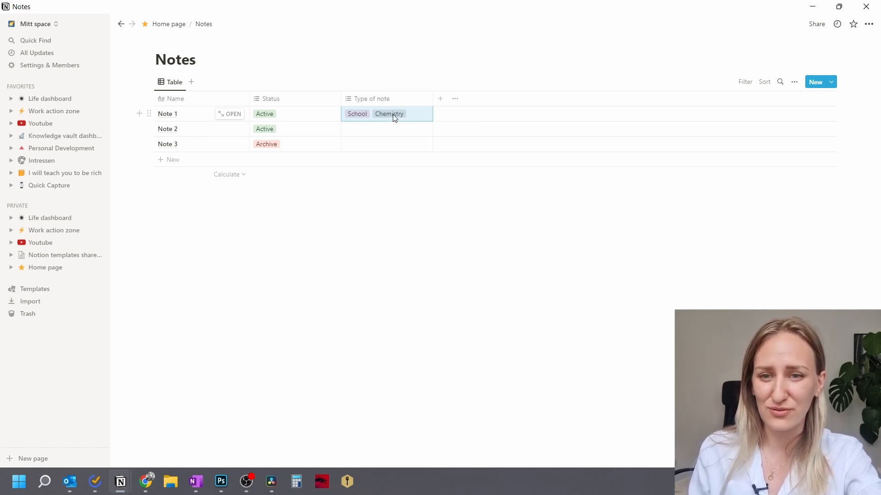
Add a property to the Notes table that records each note's created time.
{"action": "left_click", "coordinate": [440, 99]}
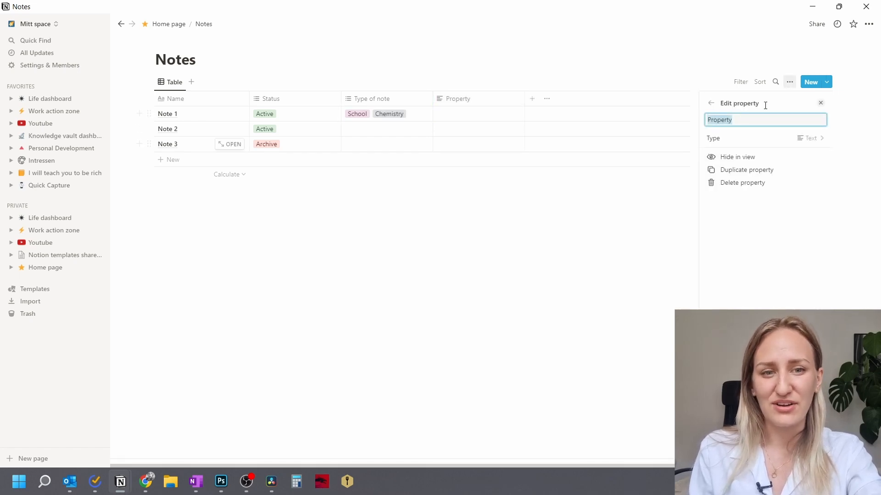
{"action": "left_click", "coordinate": [814, 138]}
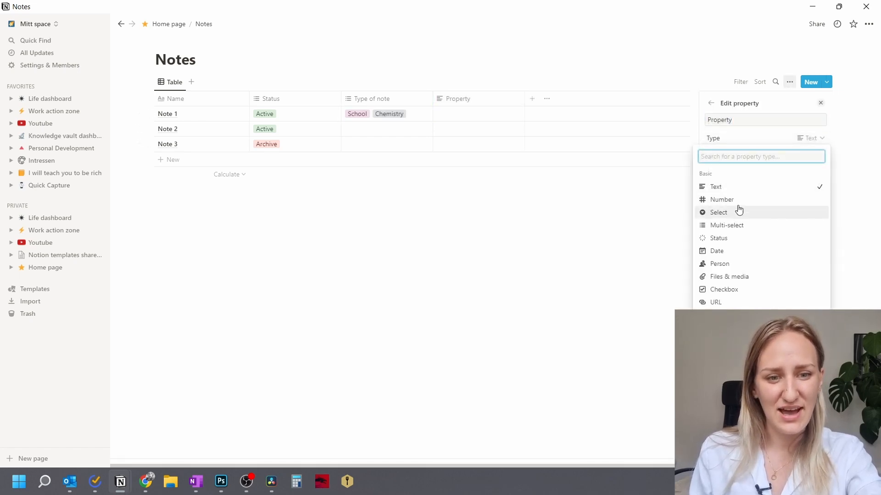
{"action": "left_click", "coordinate": [730, 398]}
{"action": "left_click", "coordinate": [456, 56]}
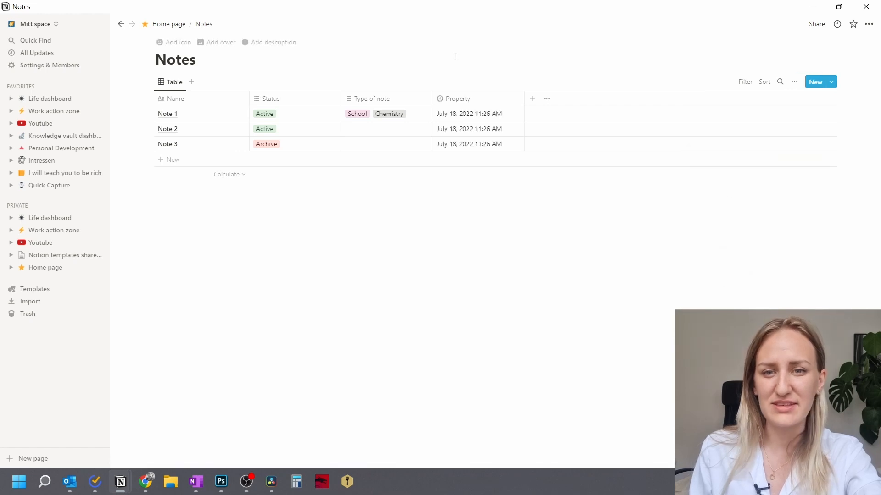
Rename the new timestamp property to "Created time".
{"action": "left_click", "coordinate": [468, 99]}
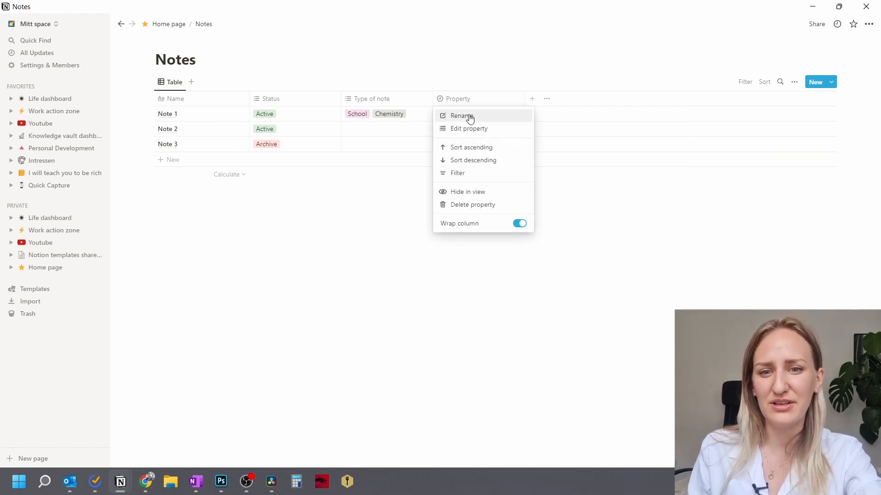
{"action": "left_click", "coordinate": [468, 116]}
{"action": "type", "text": "Created time"}
{"action": "left_click", "coordinate": [480, 230]}
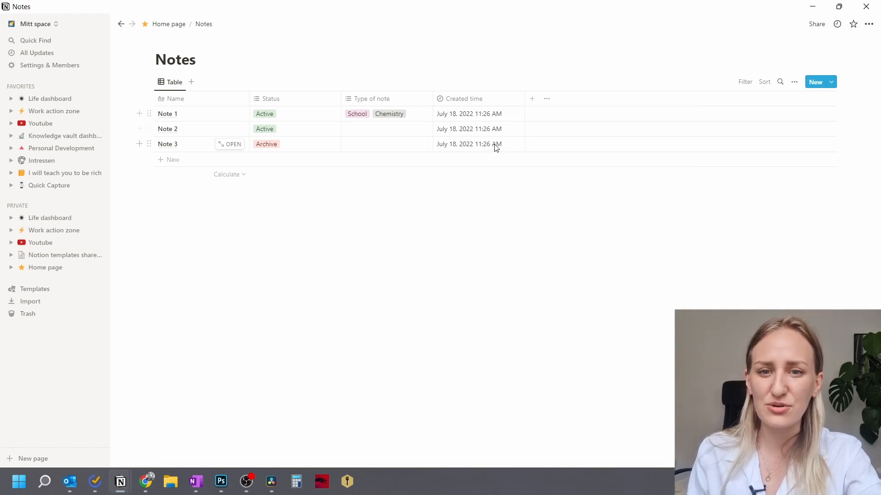
Add a row named "New note" at the end of the Notes table.
{"action": "left_click", "coordinate": [186, 163]}
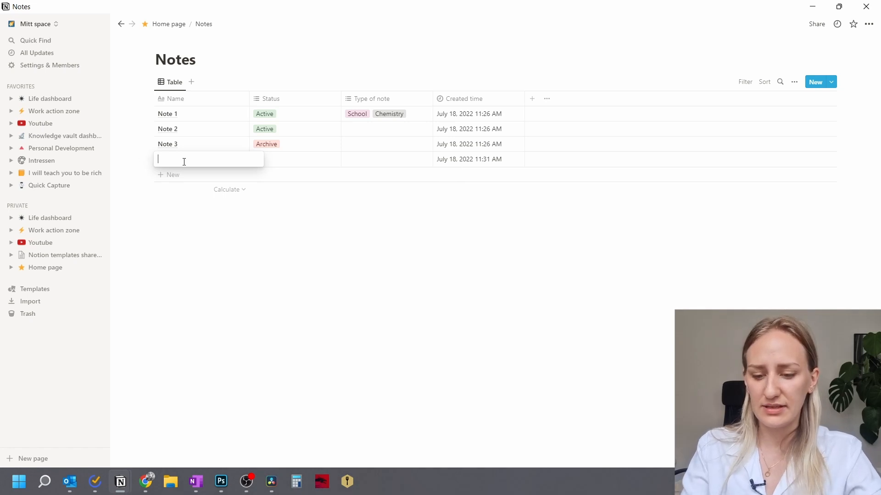
{"action": "type", "text": "New note"}
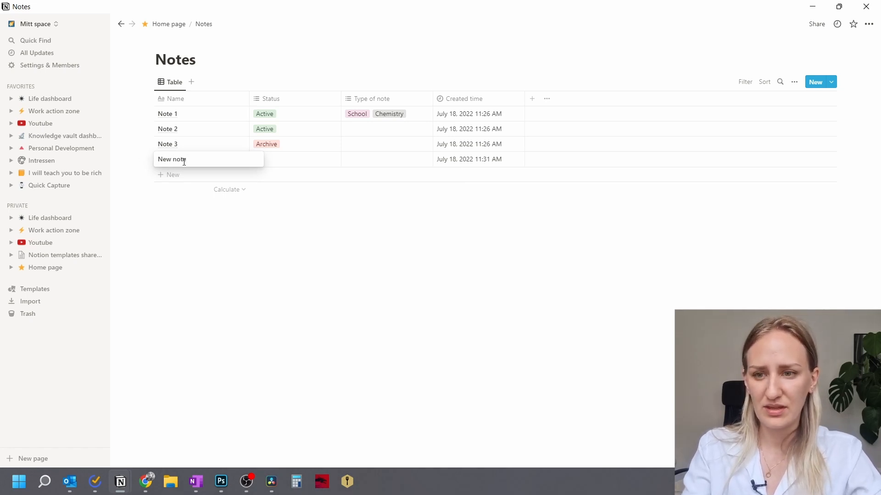
{"action": "key", "text": "Return"}
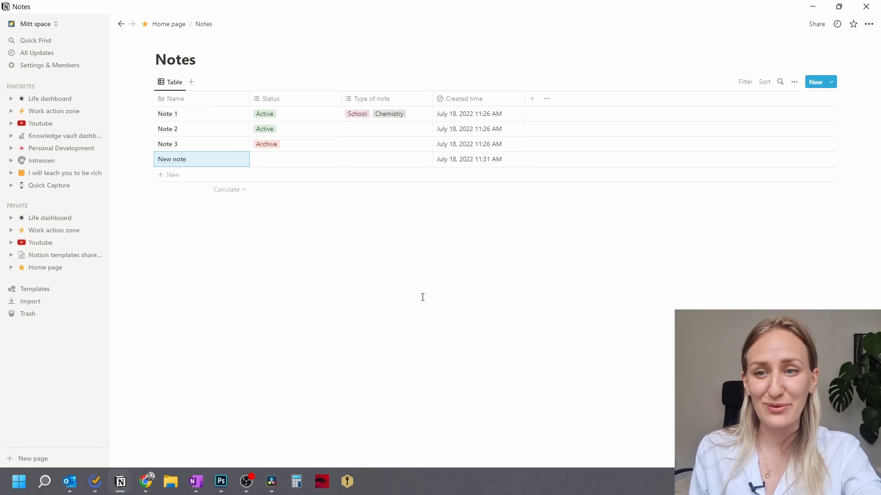
Go to the Home page and move the Notes database into the Databases toggle.
{"action": "left_click", "coordinate": [165, 26]}
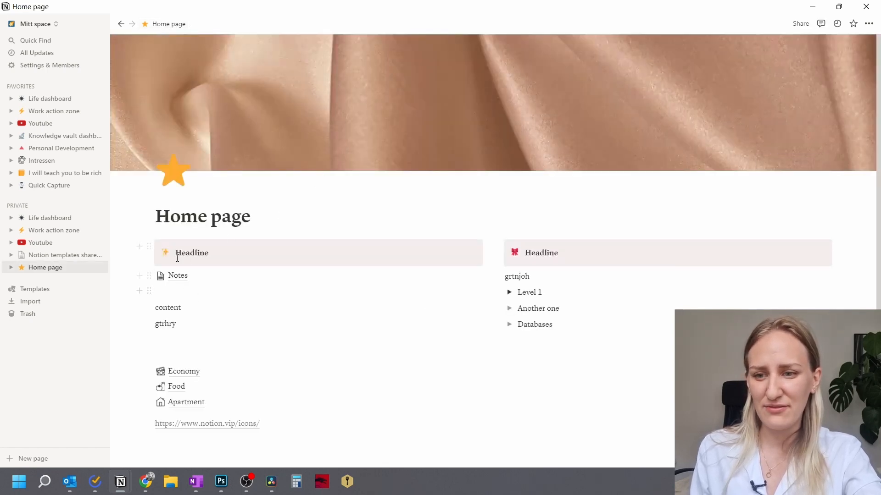
{"action": "left_click", "coordinate": [509, 325]}
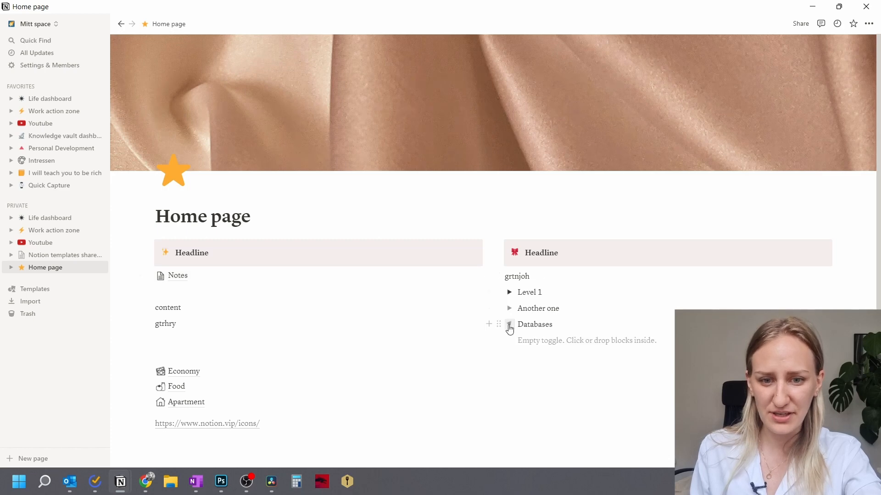
{"action": "left_click_drag", "start_coordinate": [147, 275], "coordinate": [528, 342]}
Change the Notes database's icon to a notepad found by searching "note", and return to the Home page.
{"action": "left_click", "coordinate": [546, 345]}
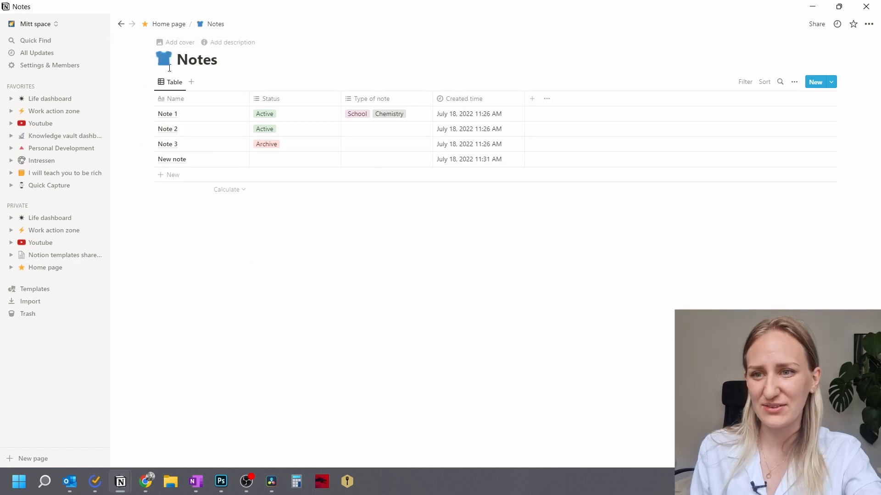
{"action": "left_click", "coordinate": [163, 60]}
{"action": "type", "text": "note"}
{"action": "left_click", "coordinate": [183, 127]}
{"action": "left_click", "coordinate": [173, 25]}
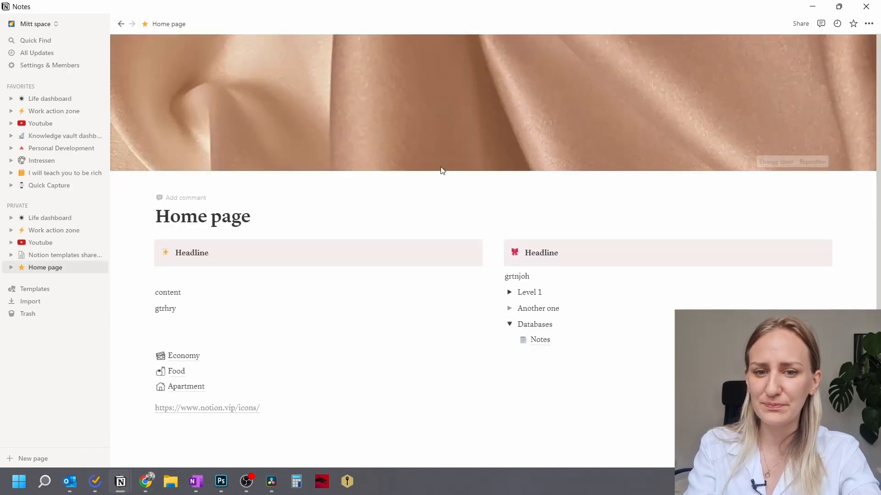
Collapse the Databases toggle and insert five blank lines between it and the "Another one" toggle.
{"action": "left_click", "coordinate": [509, 324]}
{"action": "left_click", "coordinate": [570, 310]}
{"action": "key", "text": "Return"}
{"action": "key", "text": "Return"}
{"action": "key", "text": "Return"}
{"action": "key", "text": "Return"}
{"action": "key", "text": "Return"}
{"action": "left_click", "coordinate": [548, 360]}
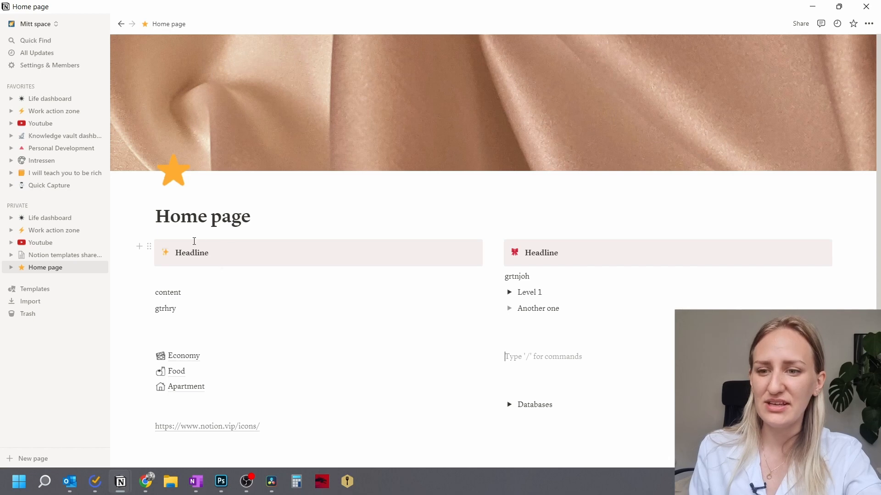
Change the text of the first column's headline callout to "Quick notes".
{"action": "left_click_drag", "start_coordinate": [211, 254], "coordinate": [176, 253]}
{"action": "key", "text": "BackSpace"}
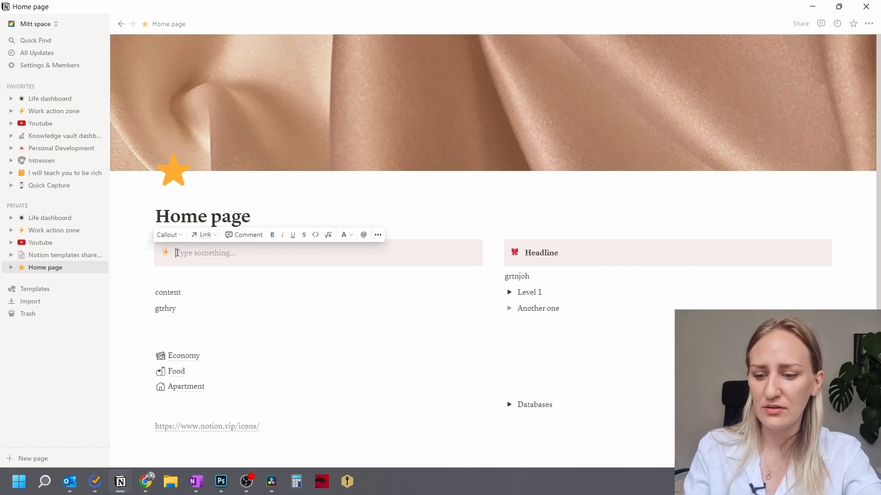
{"action": "type", "text": "Quick notes"}
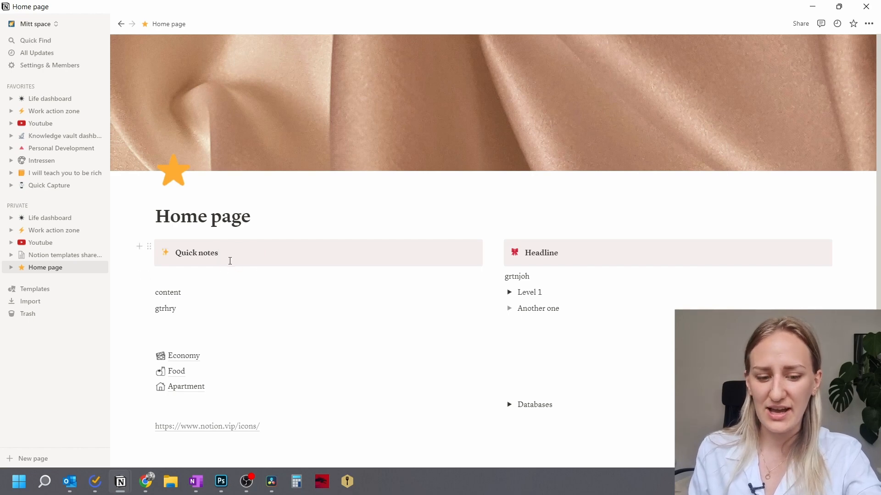
Insert a linked view of the Notes database under the Quick notes callout, copying its existing Table view.
{"action": "key", "text": "Return"}
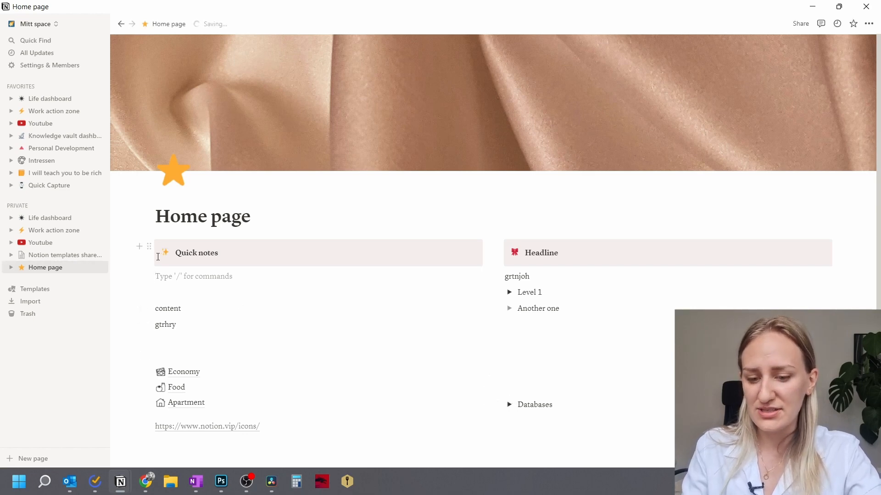
{"action": "type", "text": "/"}
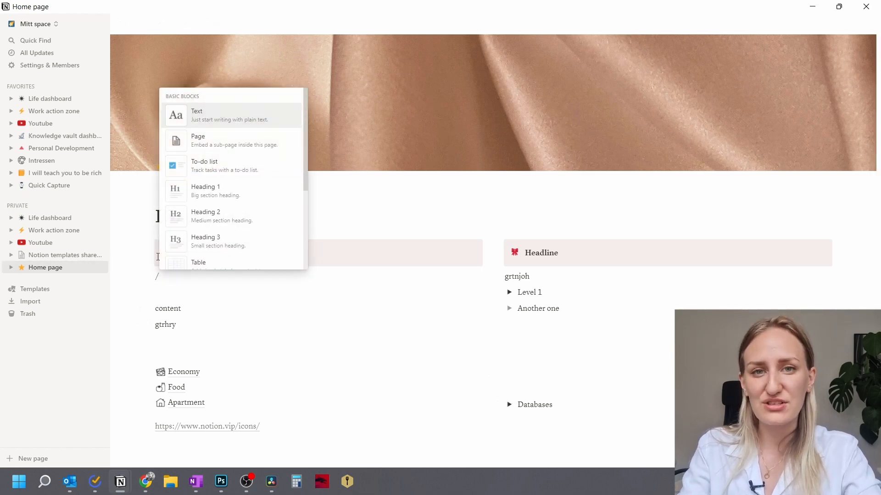
{"action": "type", "text": "create"}
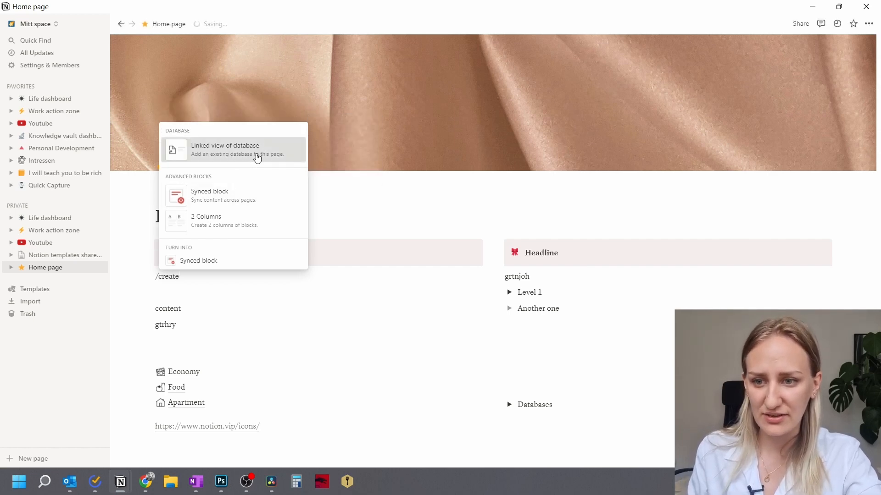
{"action": "left_click", "coordinate": [256, 156]}
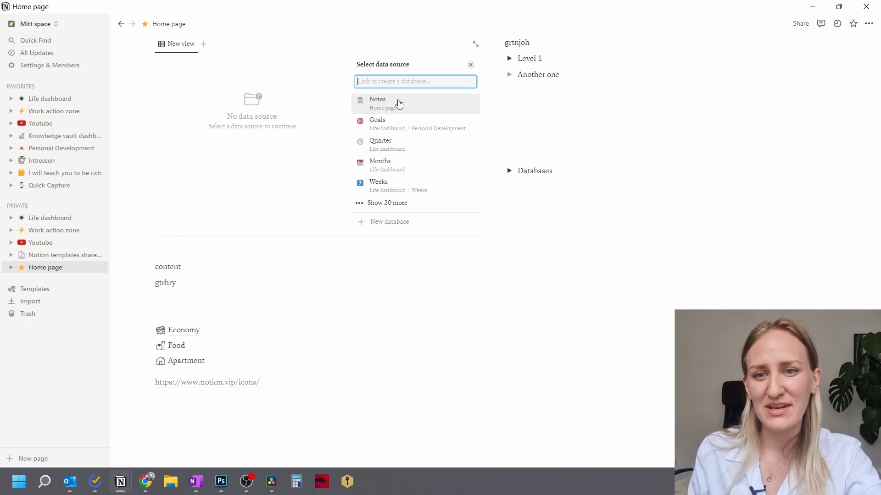
{"action": "left_click", "coordinate": [391, 109]}
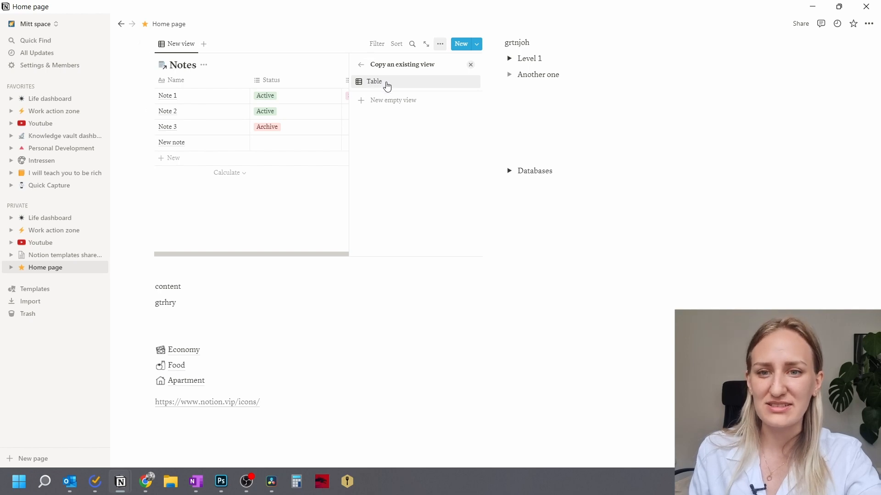
{"action": "left_click", "coordinate": [384, 85]}
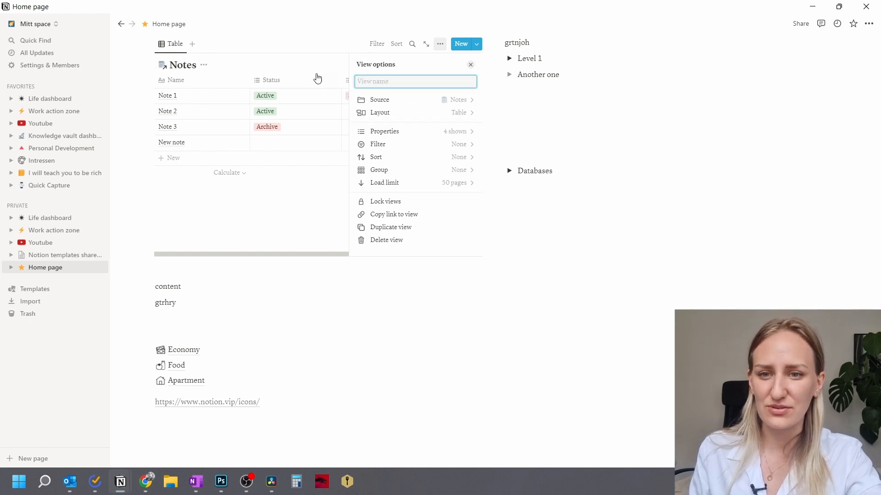
{"action": "left_click", "coordinate": [309, 288]}
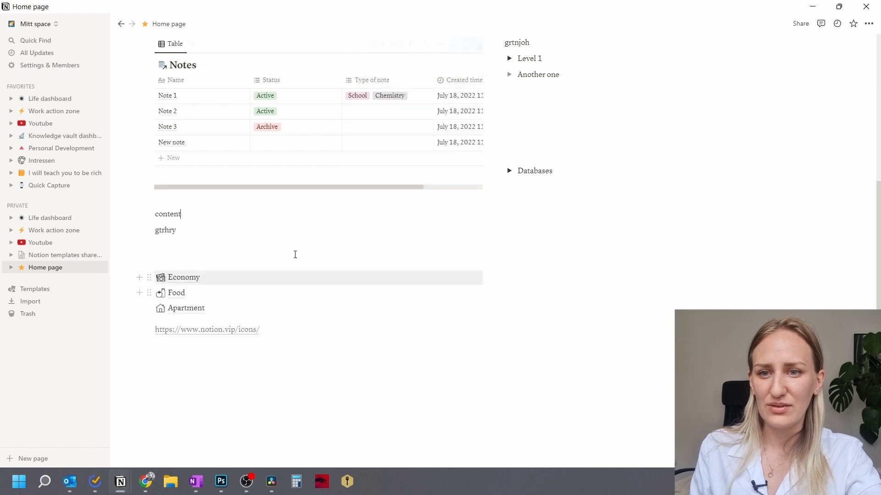
{"action": "scroll", "coordinate": [296, 252], "scroll_direction": "up", "scroll_amount": 4}
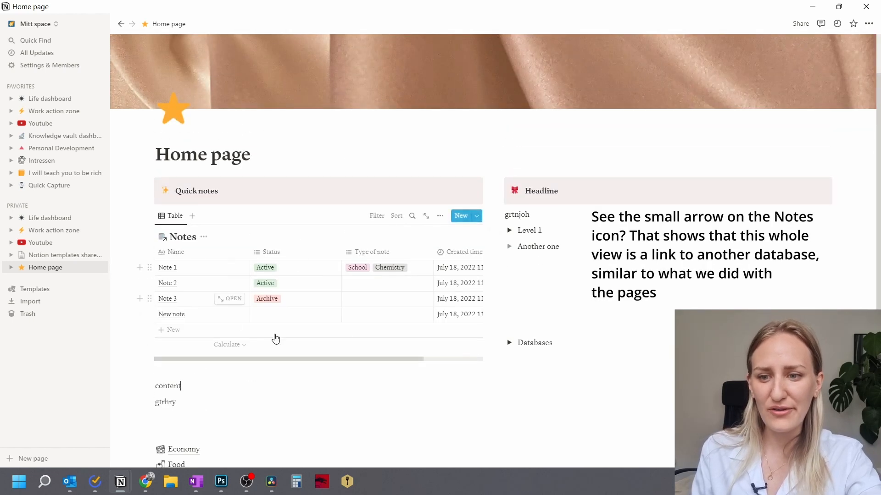
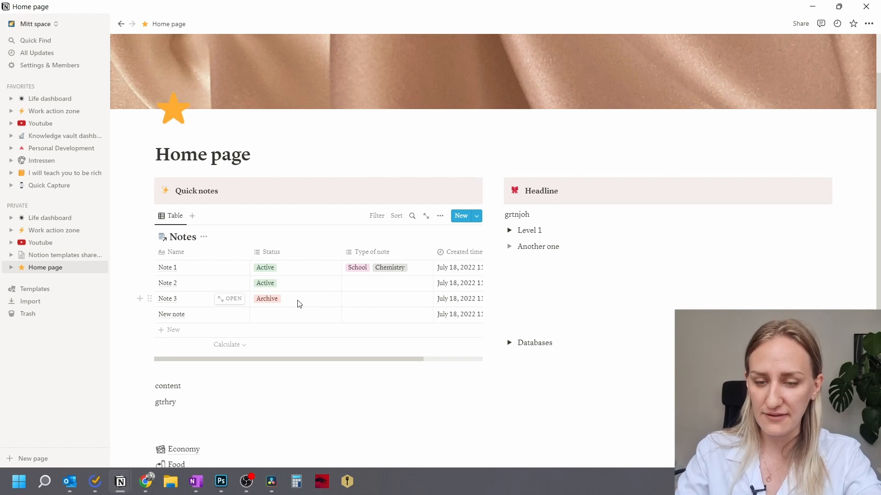
Add a filter on the Status property to the linked Notes view.
{"action": "left_click", "coordinate": [377, 222]}
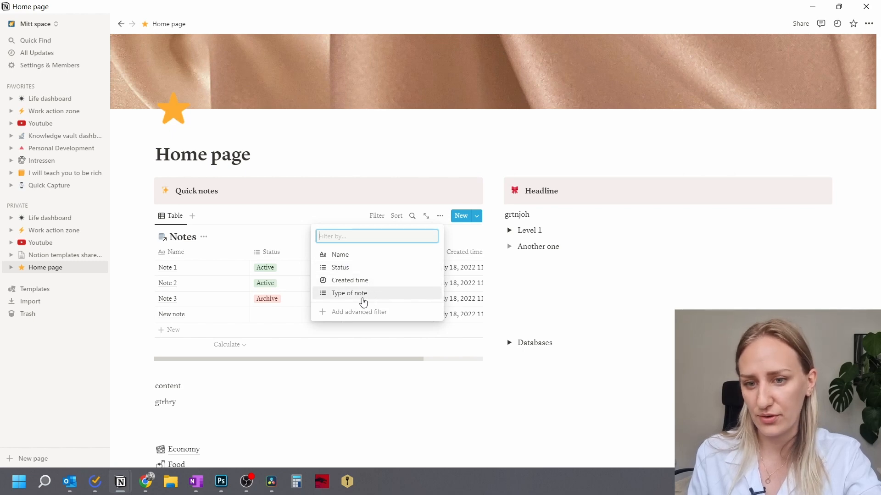
{"action": "left_click", "coordinate": [349, 269]}
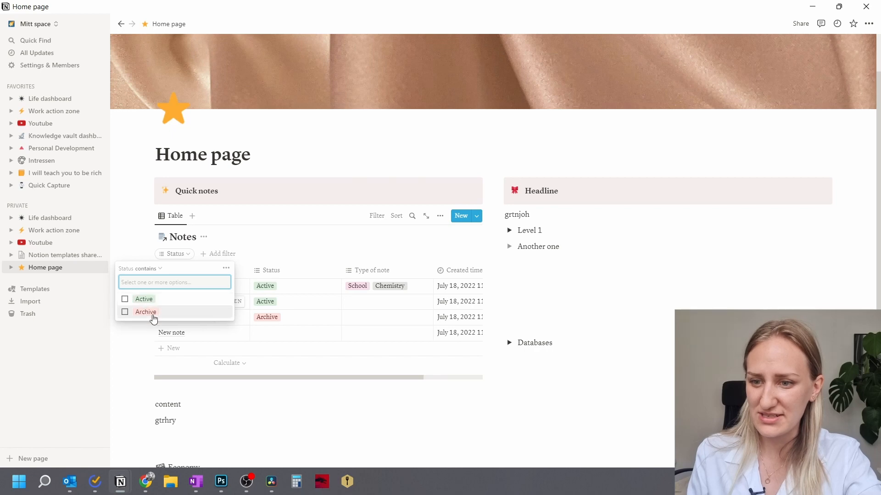
Try the Status filter with the Active and Archive options, and clear both again.
{"action": "left_click", "coordinate": [125, 300]}
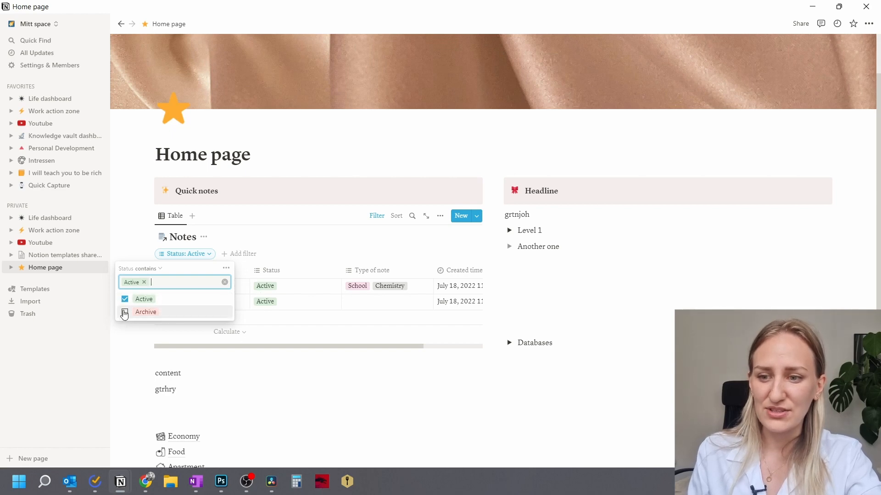
{"action": "left_click", "coordinate": [125, 313]}
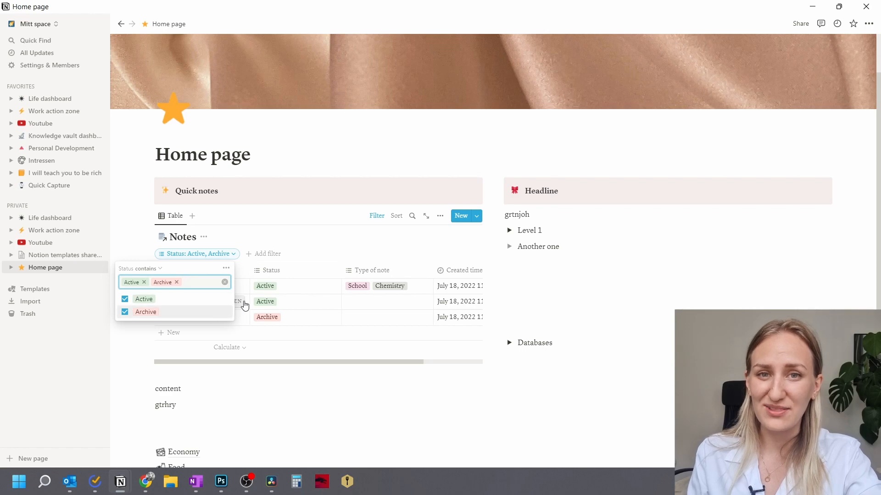
{"action": "left_click", "coordinate": [124, 300]}
{"action": "left_click", "coordinate": [124, 312]}
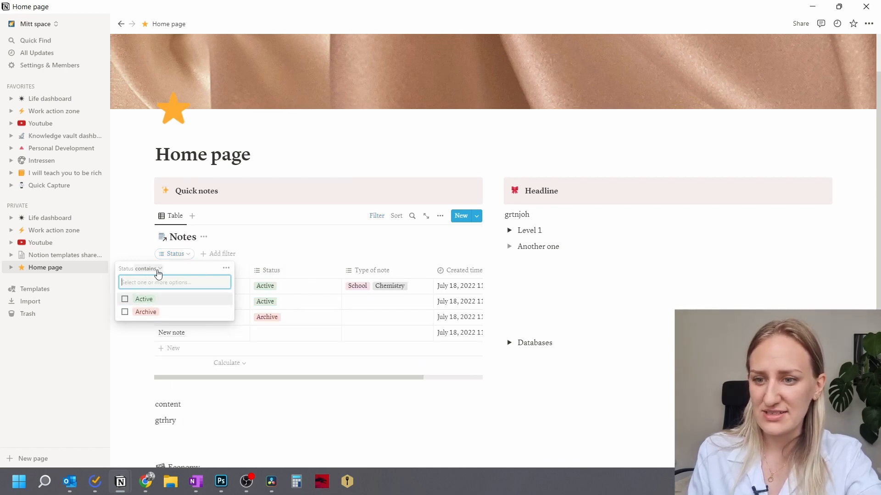
Set the Status filter's condition to "Is empty" and close the filter settings.
{"action": "left_click", "coordinate": [158, 270]}
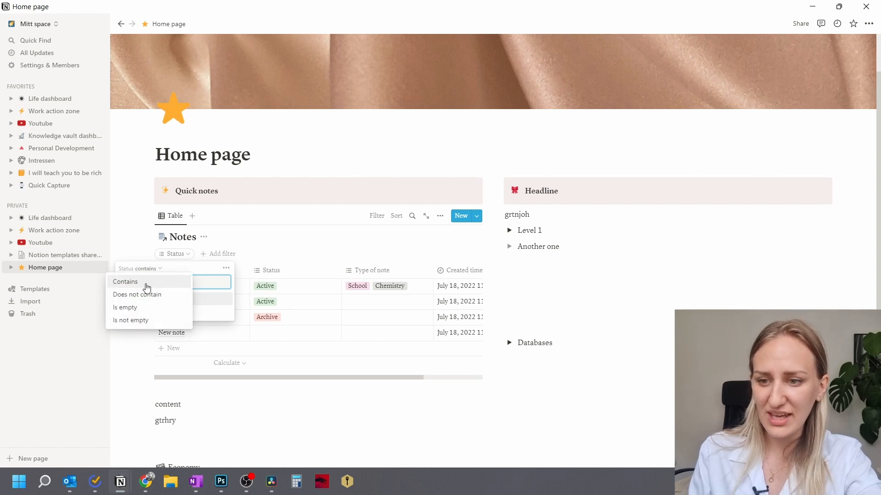
{"action": "left_click", "coordinate": [133, 311]}
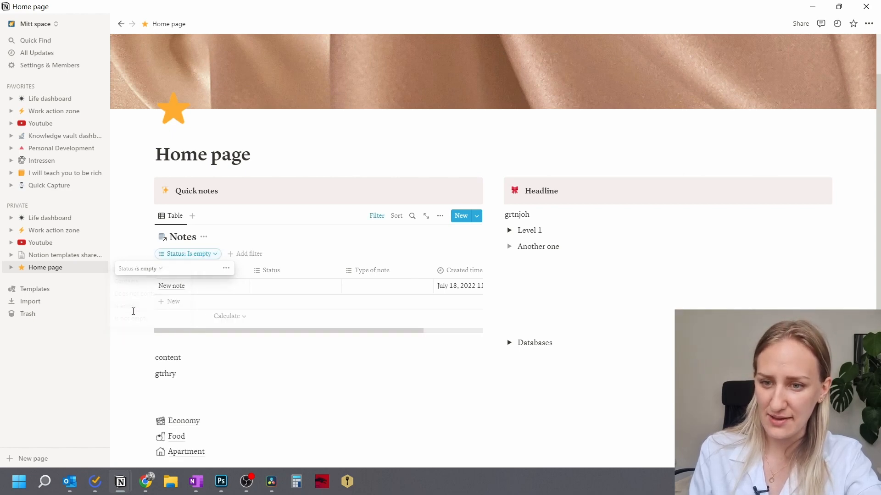
{"action": "left_click", "coordinate": [216, 189]}
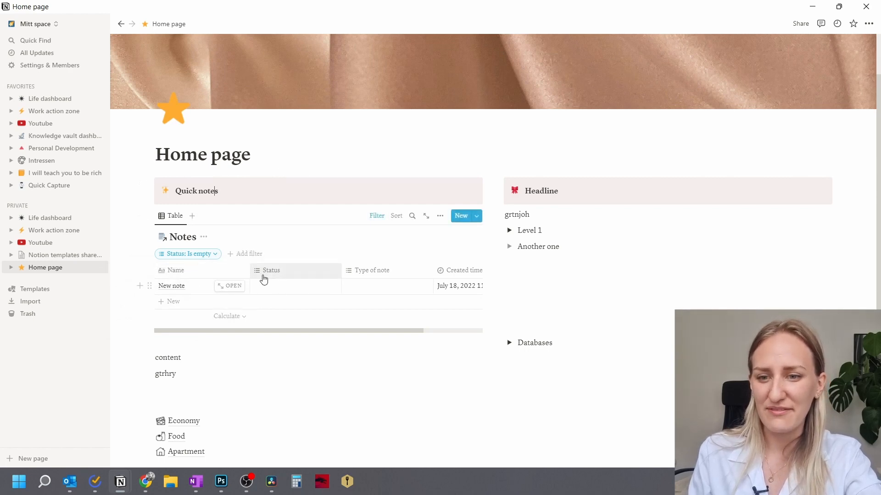
Add a row named "School work" to the filtered Notes view.
{"action": "left_click", "coordinate": [171, 302]}
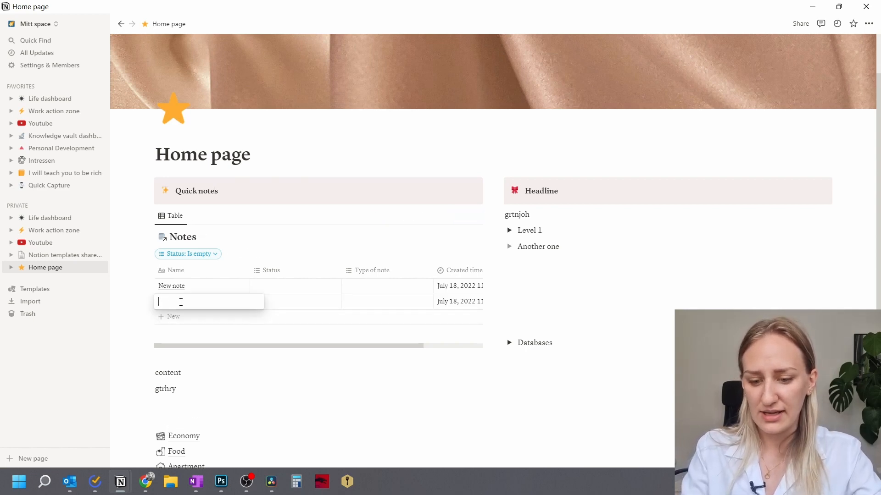
{"action": "type", "text": "School work"}
{"action": "key", "text": "Return"}
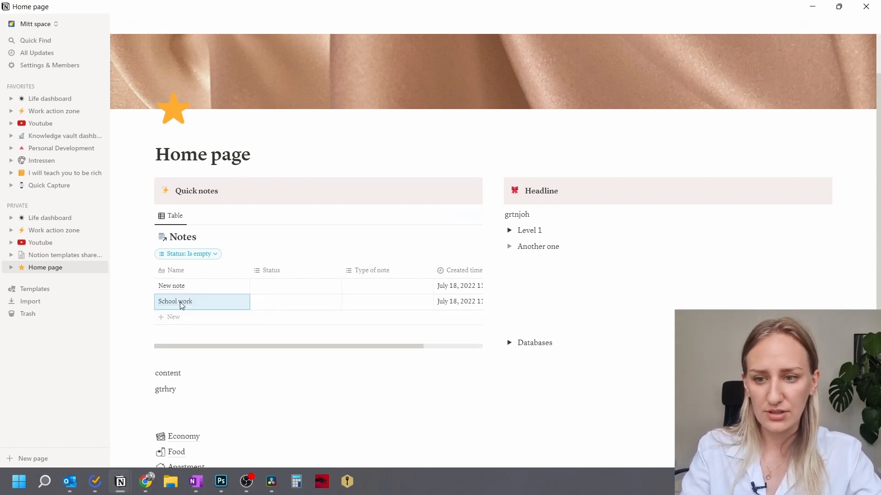
Open the School work note and write "maths", "important stuff" and "blablablaa" in its body, separated by blank lines.
{"action": "left_click", "coordinate": [229, 301]}
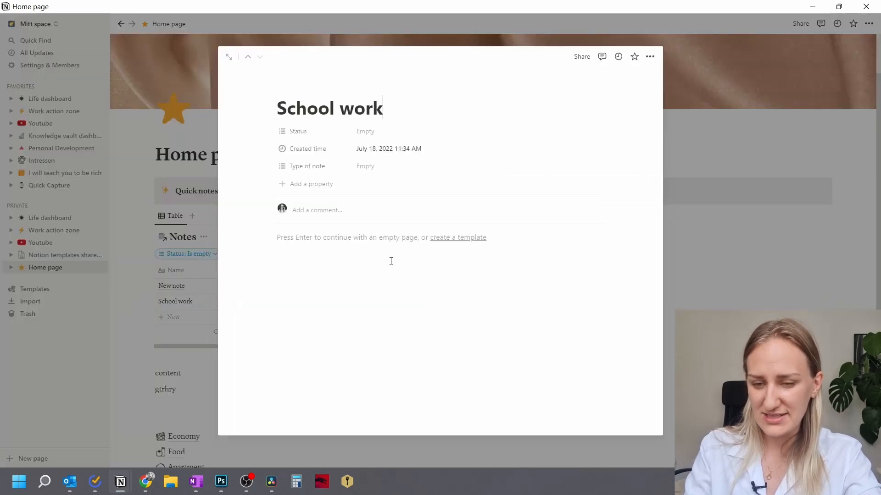
{"action": "left_click", "coordinate": [347, 249]}
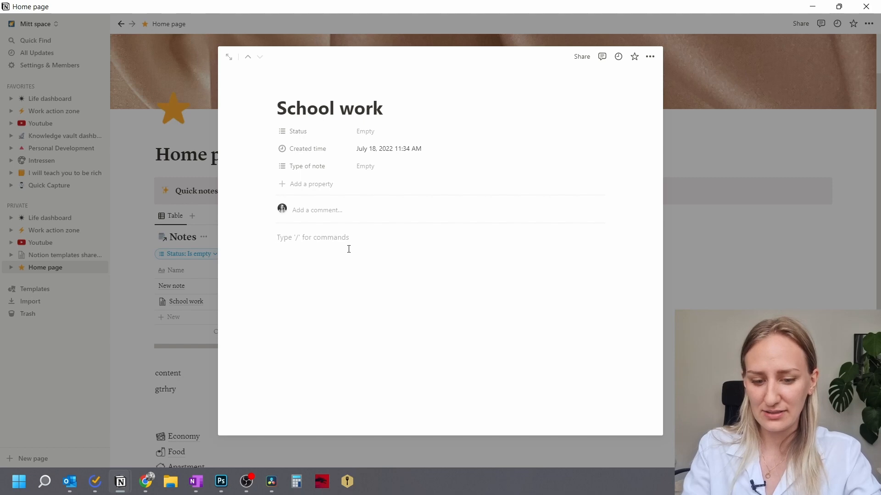
{"action": "type", "text": "maths"}
{"action": "key", "text": "Return"}
{"action": "key", "text": "Return"}
{"action": "type", "text": "important stuff"}
{"action": "key", "text": "Return"}
{"action": "key", "text": "Return"}
{"action": "type", "text": "blablablaa"}
Set the School work note's Type of note to Maths and School, and reopen the note briefly to check its content.
{"action": "left_click", "coordinate": [365, 167]}
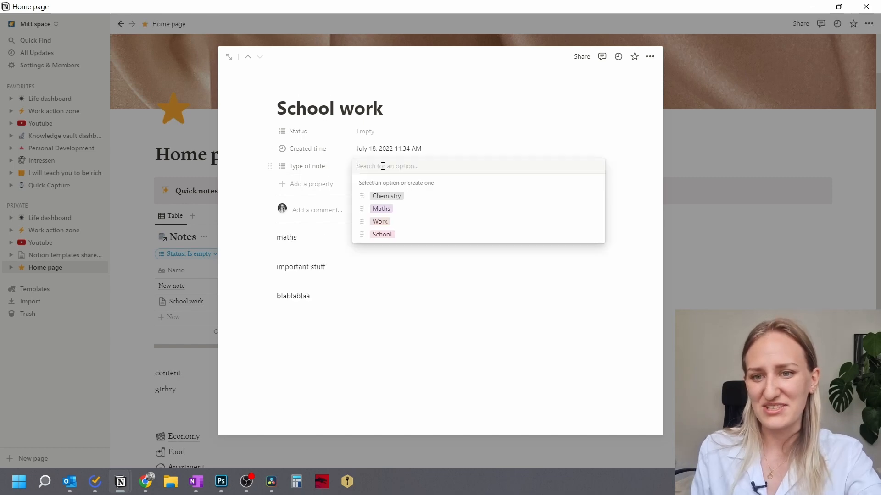
{"action": "left_click", "coordinate": [381, 209]}
{"action": "left_click", "coordinate": [383, 234]}
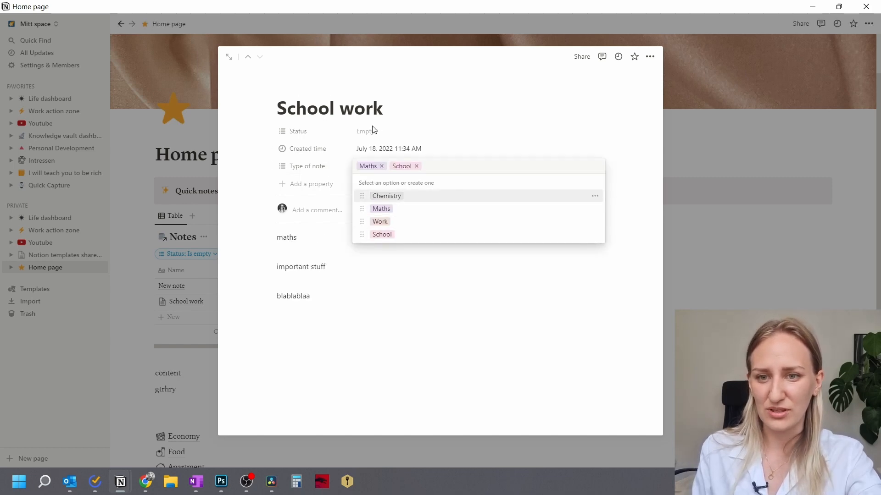
{"action": "left_click", "coordinate": [393, 138]}
{"action": "left_click", "coordinate": [764, 118]}
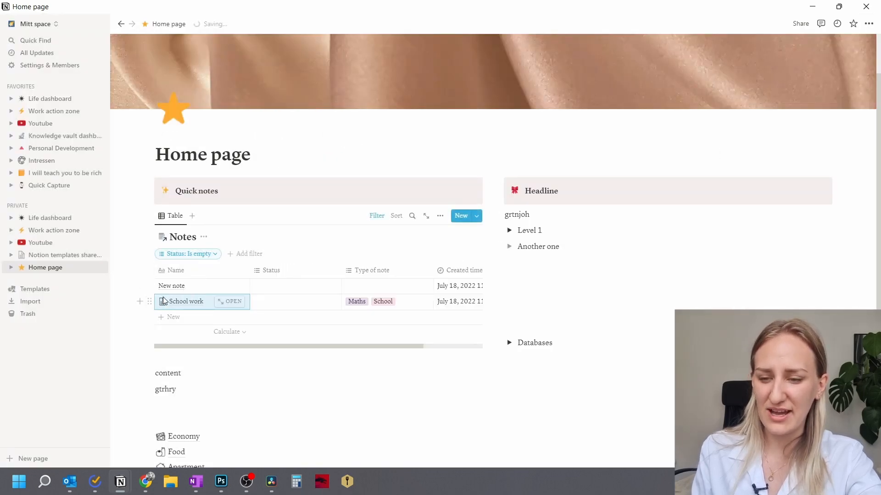
{"action": "left_click", "coordinate": [229, 302]}
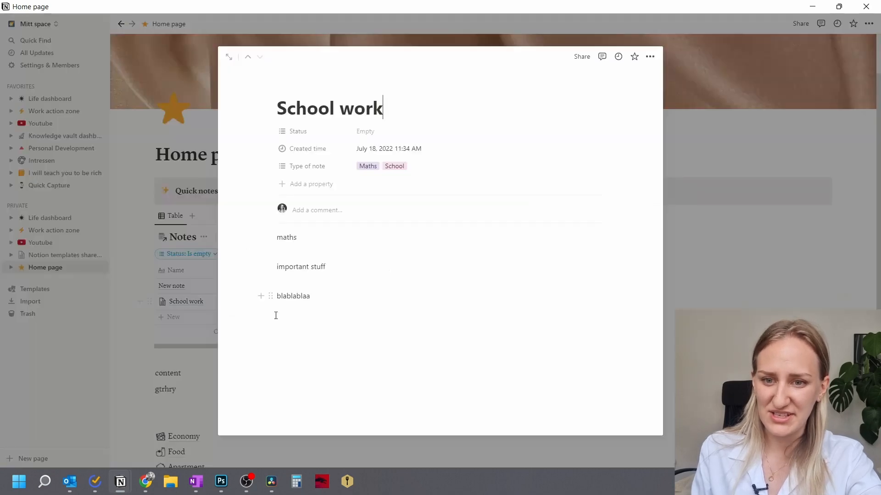
{"action": "left_click", "coordinate": [737, 223]}
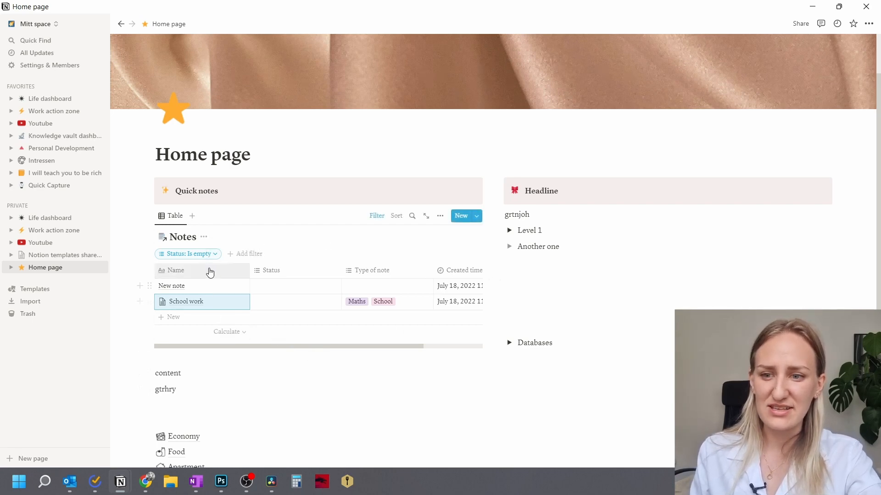
Hide the Status property in the linked Notes view and check the properties inside the School work note.
{"action": "left_click", "coordinate": [301, 271]}
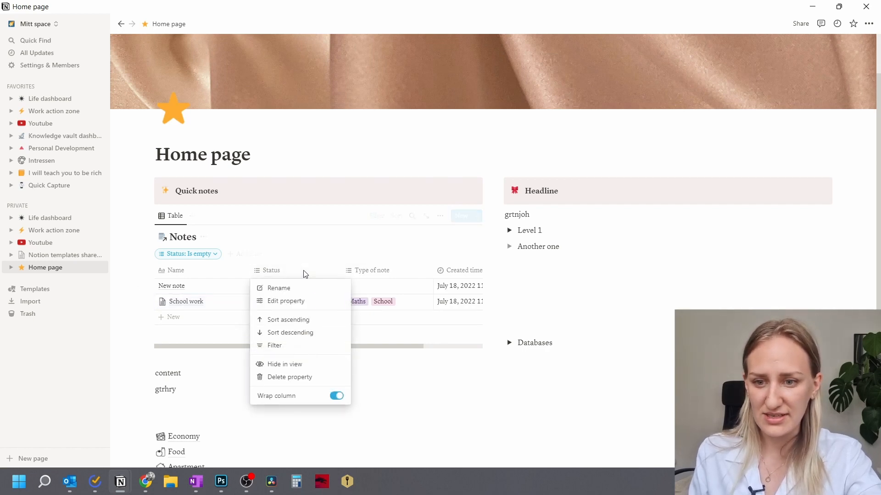
{"action": "left_click", "coordinate": [286, 365]}
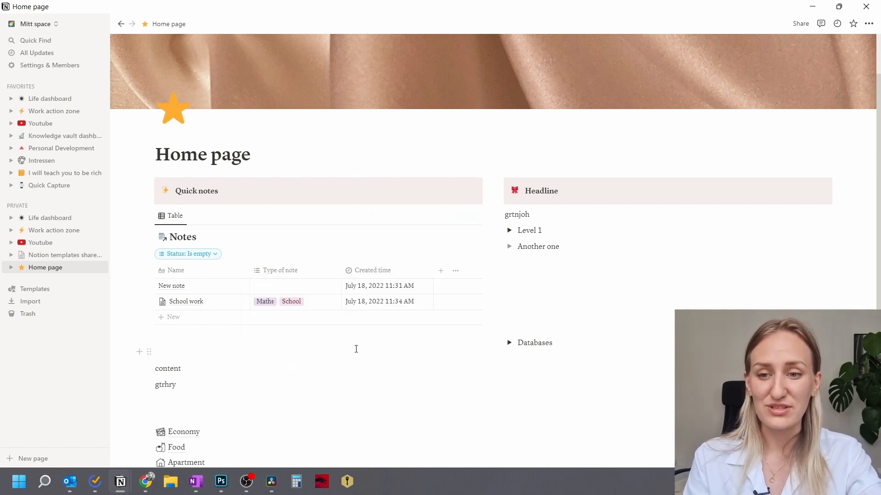
{"action": "left_click", "coordinate": [229, 301]}
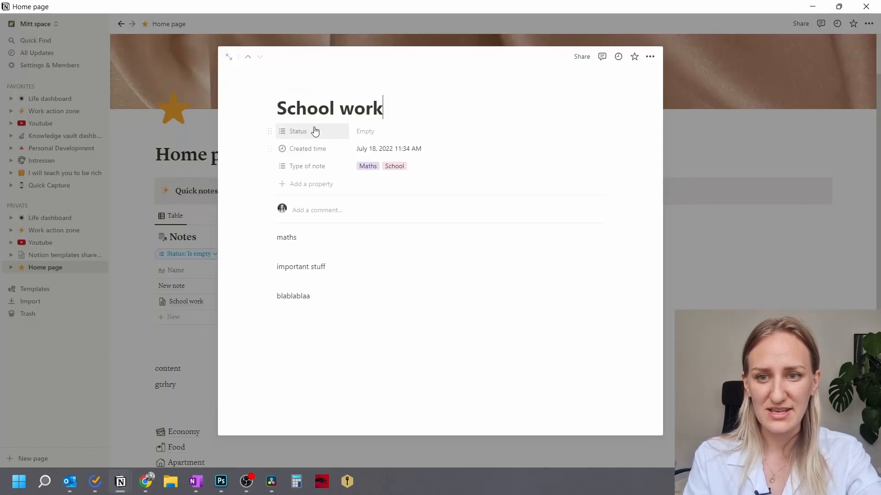
{"action": "left_click", "coordinate": [203, 190]}
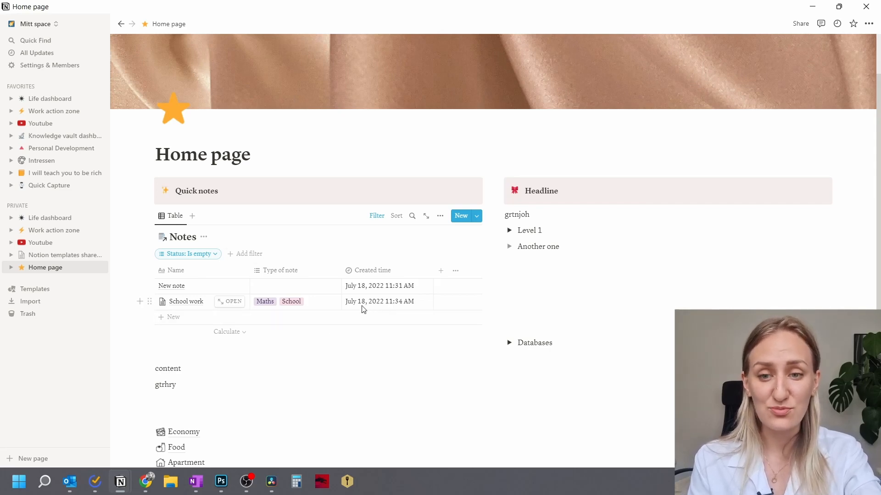
Sort the linked Notes view by Created time in descending order.
{"action": "left_click", "coordinate": [396, 219]}
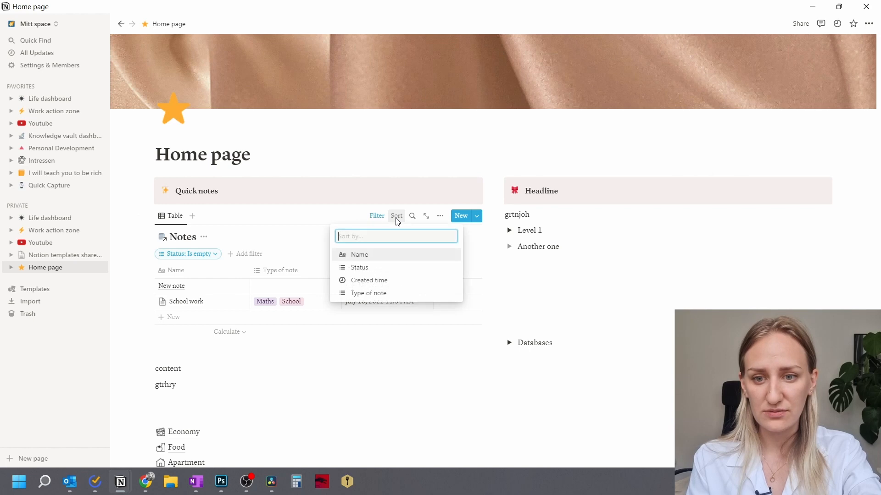
{"action": "left_click", "coordinate": [383, 282]}
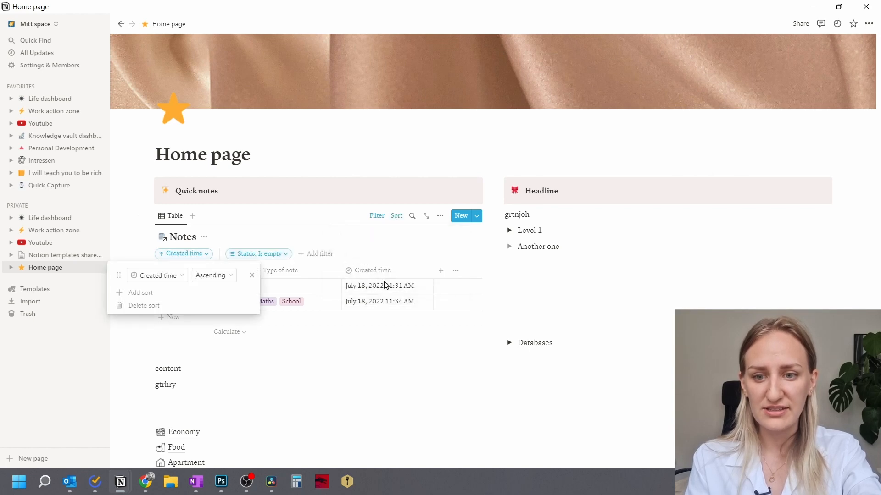
{"action": "left_click", "coordinate": [208, 276]}
{"action": "left_click", "coordinate": [208, 306]}
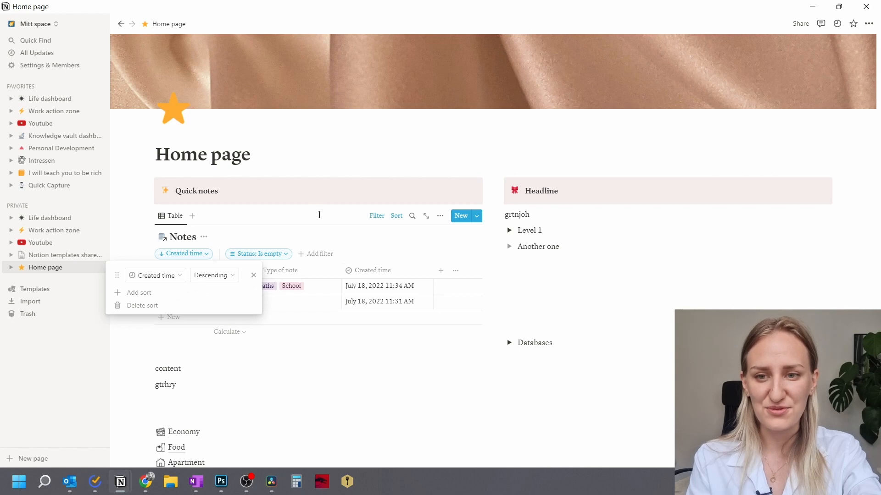
{"action": "left_click", "coordinate": [301, 193]}
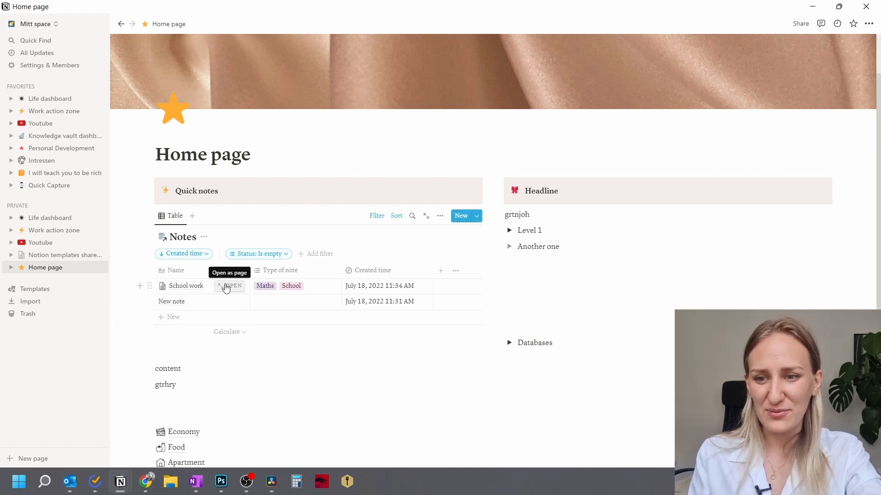
Open the School work note, set its Status to Archive, and return to the Home page.
{"action": "left_click", "coordinate": [231, 286]}
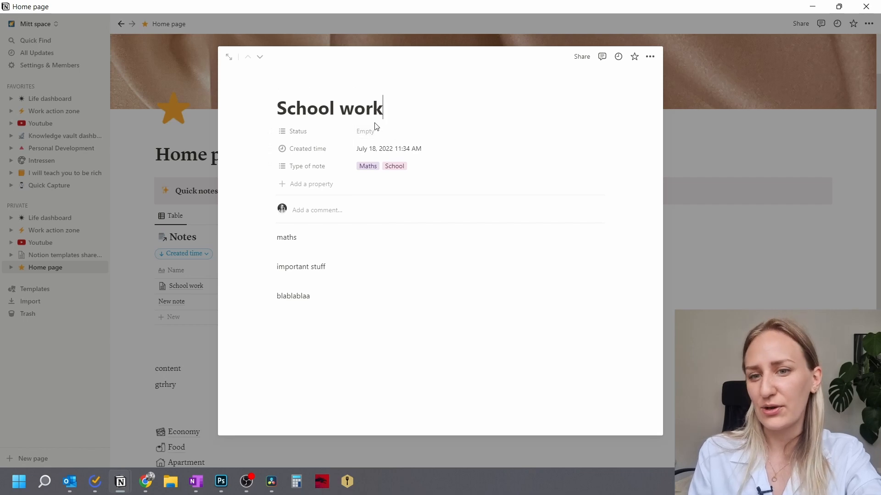
{"action": "left_click", "coordinate": [370, 133]}
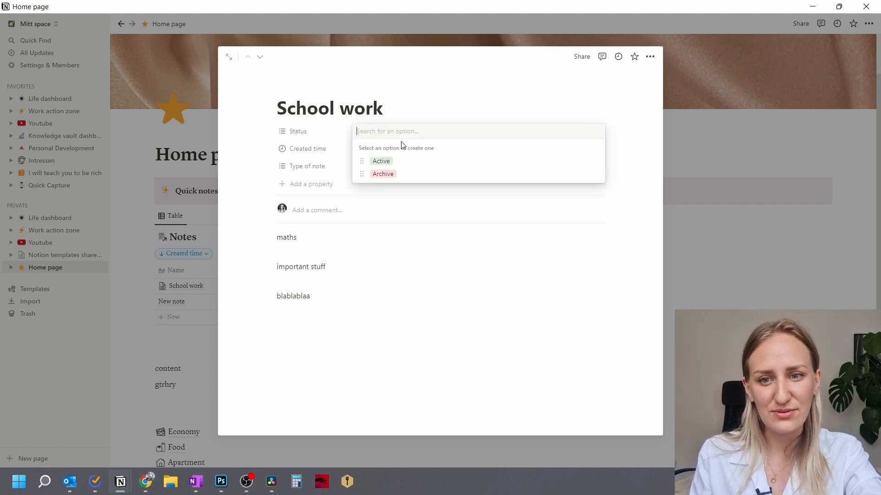
{"action": "left_click", "coordinate": [384, 174]}
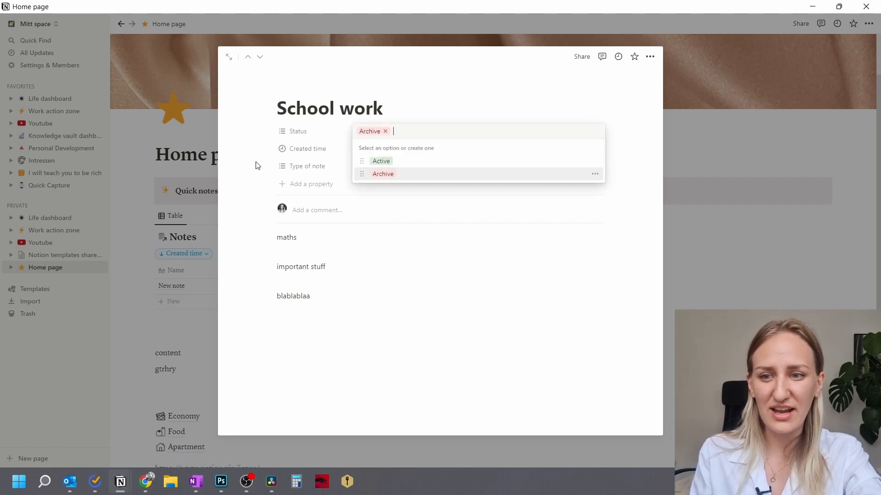
{"action": "left_click", "coordinate": [193, 188]}
{"action": "left_click", "coordinate": [199, 175]}
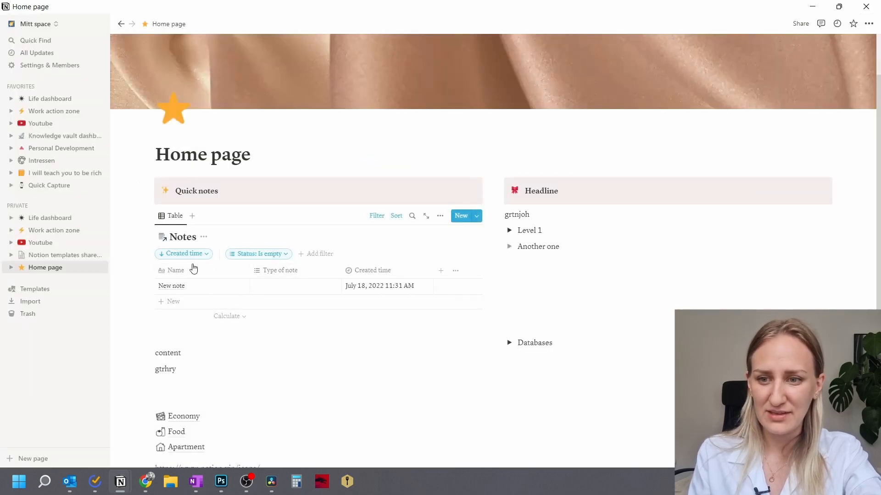
Collapse the row of sort and filter settings above the linked Notes table.
{"action": "left_click", "coordinate": [377, 216]}
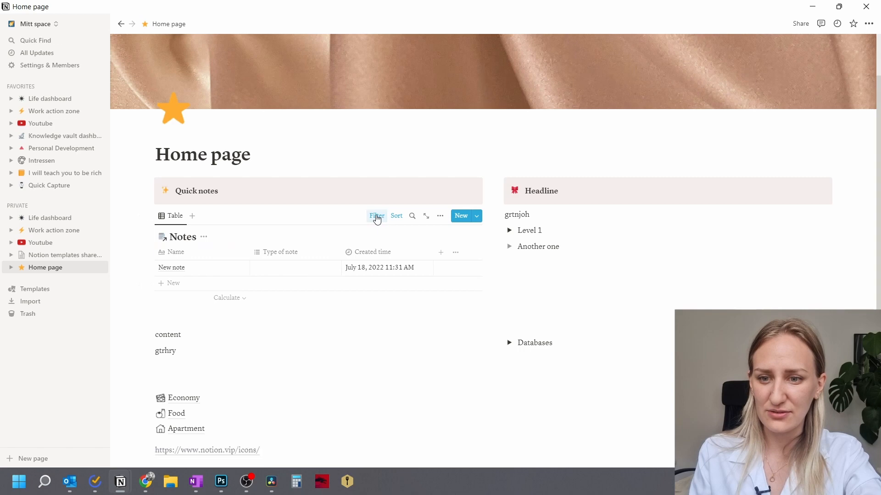
{"action": "left_click", "coordinate": [376, 216]}
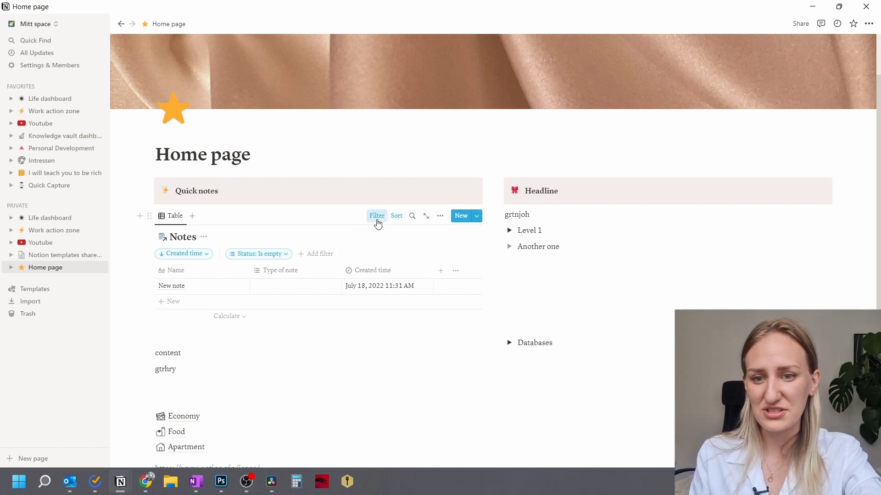
{"action": "left_click", "coordinate": [376, 216]}
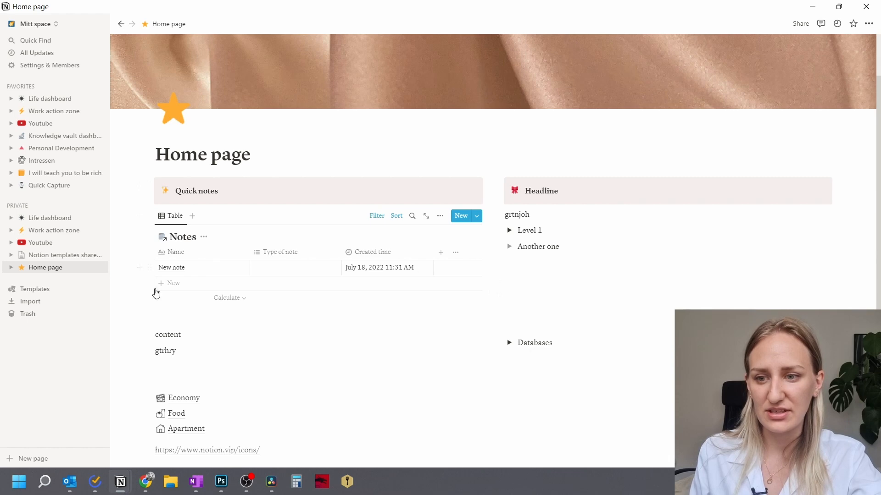
Create a new template for the Notes database titled "Book notes" with Type of note set to School.
{"action": "left_click", "coordinate": [477, 220]}
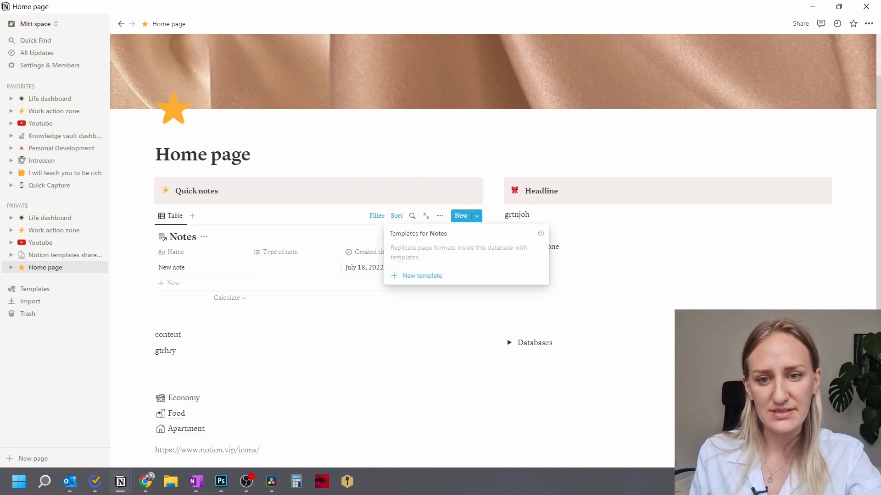
{"action": "left_click", "coordinate": [416, 278]}
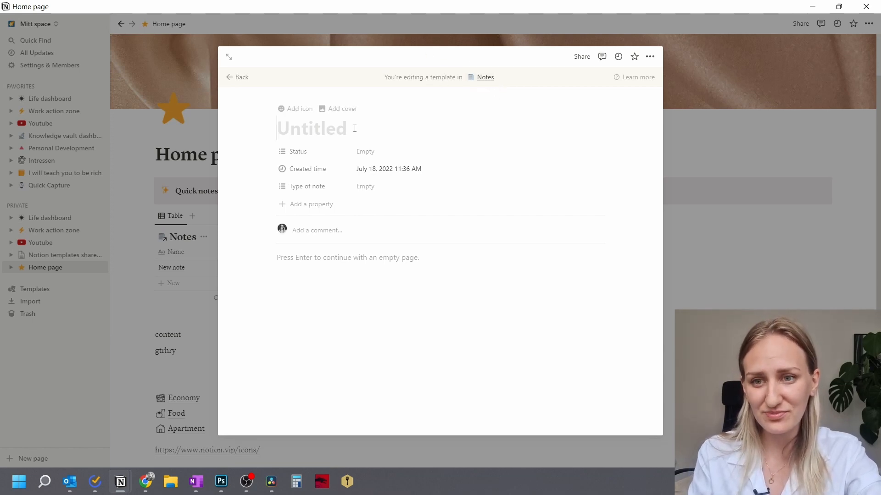
{"action": "type", "text": "Book notes"}
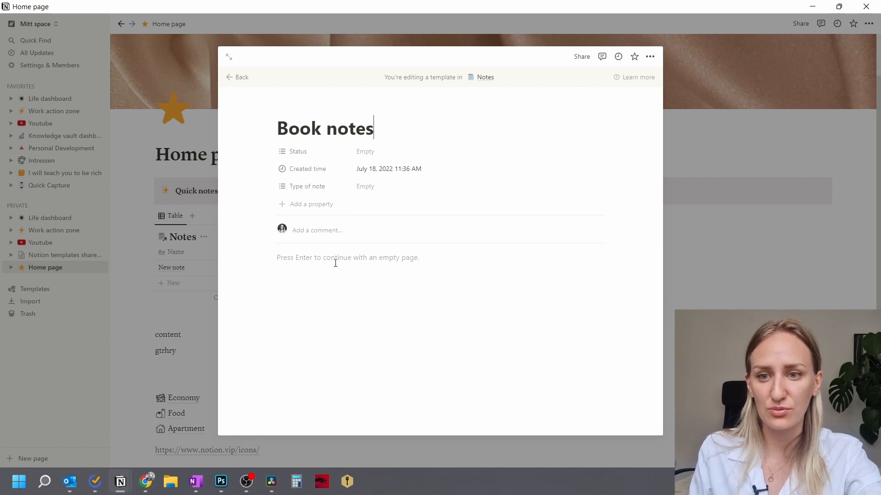
{"action": "left_click", "coordinate": [362, 190]}
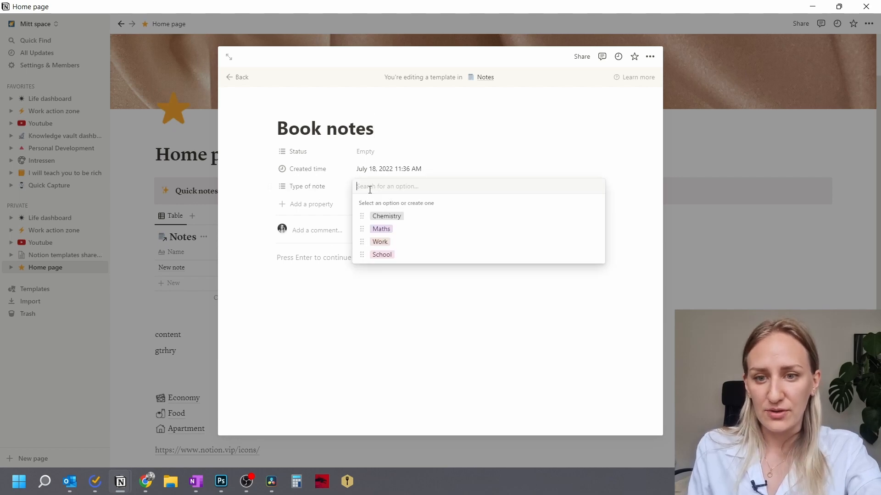
{"action": "left_click", "coordinate": [384, 254]}
{"action": "left_click", "coordinate": [334, 288]}
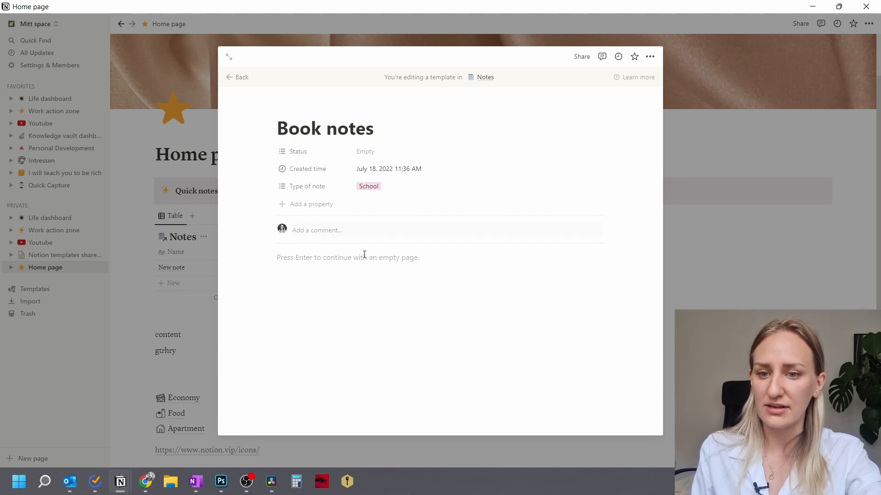
Insert a table of contents block at the start of the Book notes template's body.
{"action": "left_click", "coordinate": [297, 260]}
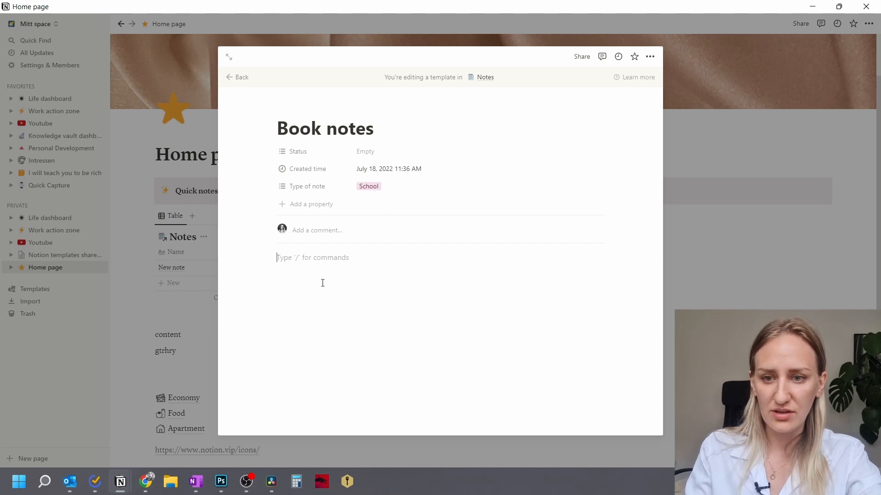
{"action": "type", "text": "/tov"}
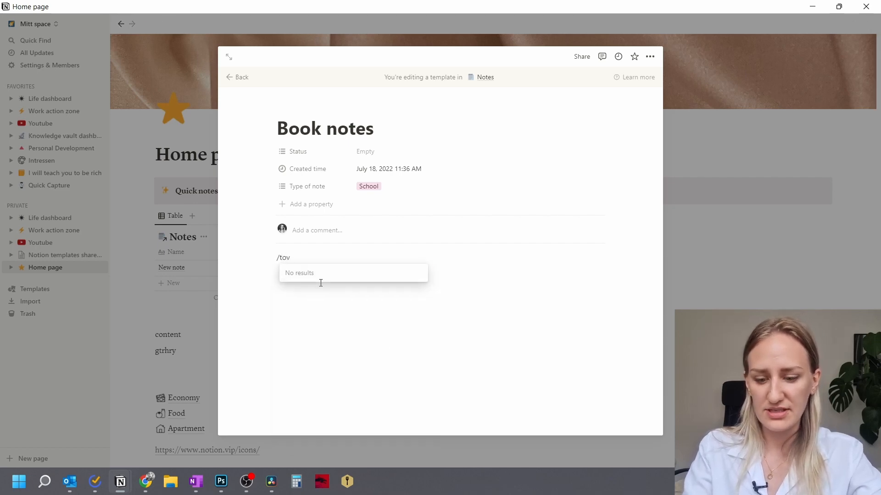
{"action": "key", "text": "BackSpace"}
{"action": "type", "text": "c"}
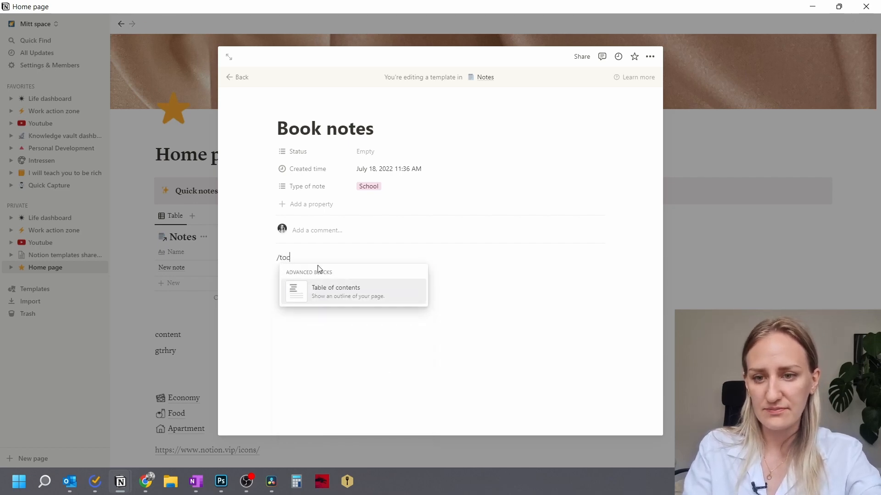
{"action": "left_click", "coordinate": [338, 296]}
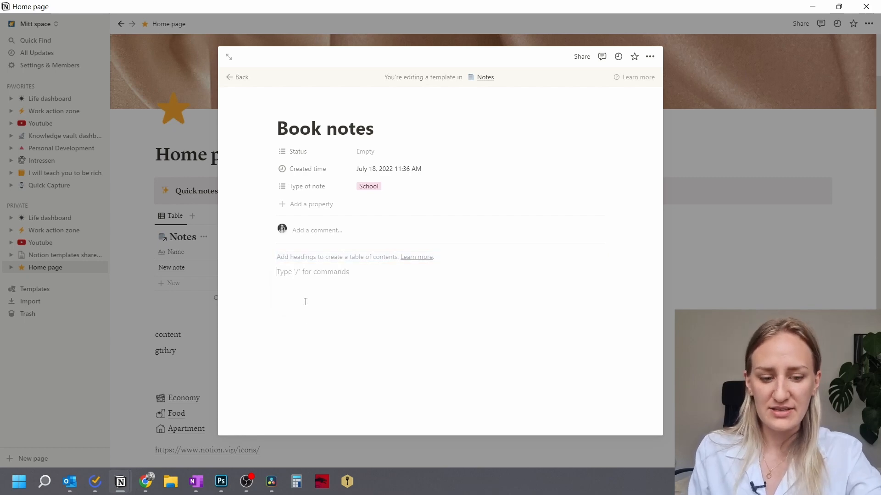
Add a Heading 2 "Summary" one blank line below the table of contents, with blank lines beneath the heading.
{"action": "key", "text": "Return"}
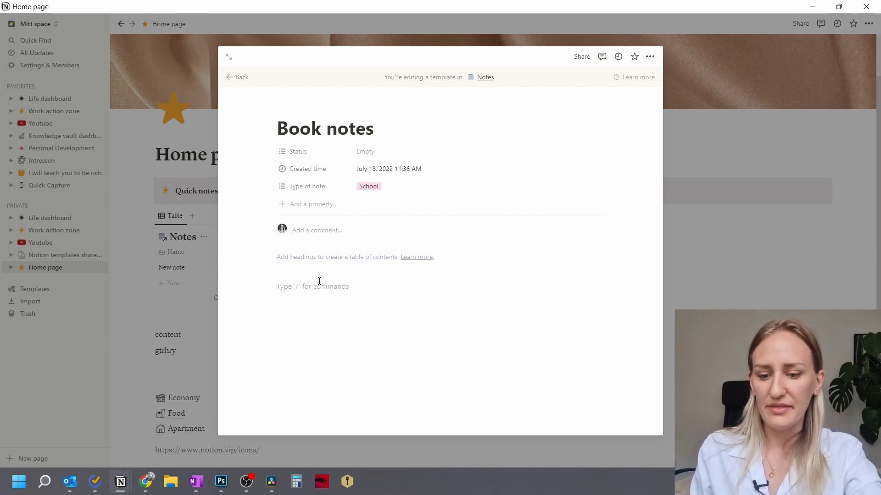
{"action": "type", "text": "/"}
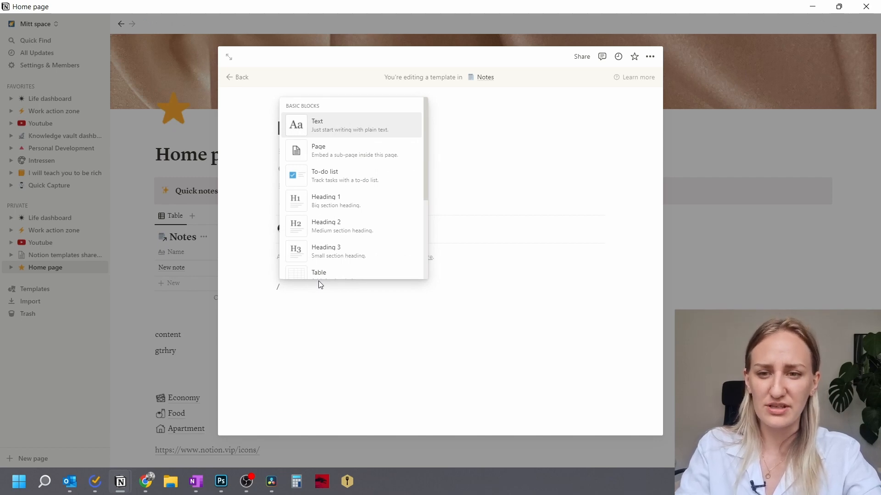
{"action": "type", "text": "h2"}
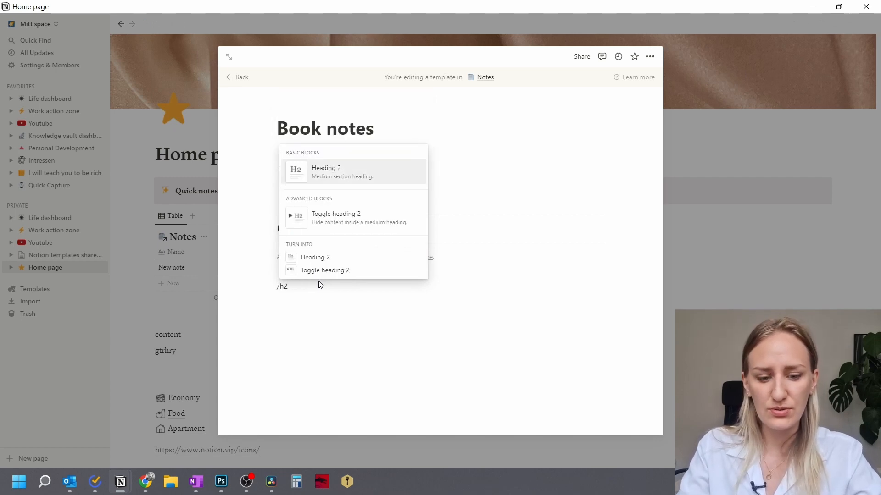
{"action": "key", "text": "Return"}
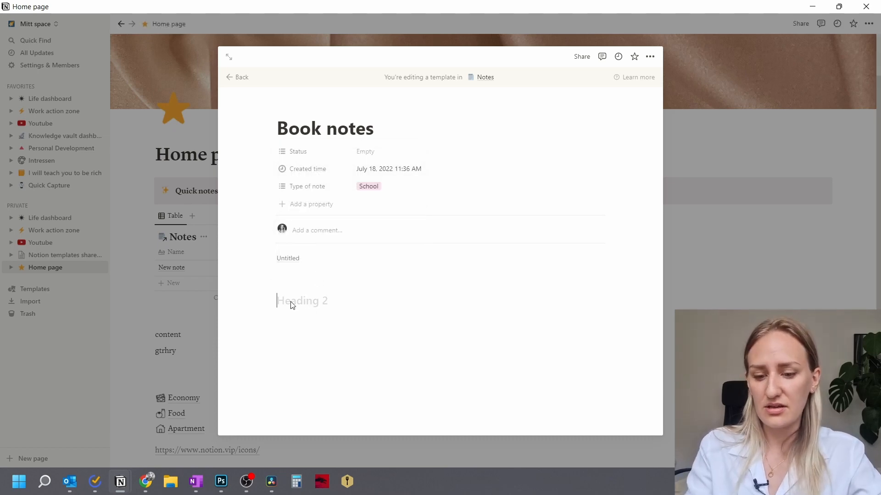
{"action": "type", "text": "Summary"}
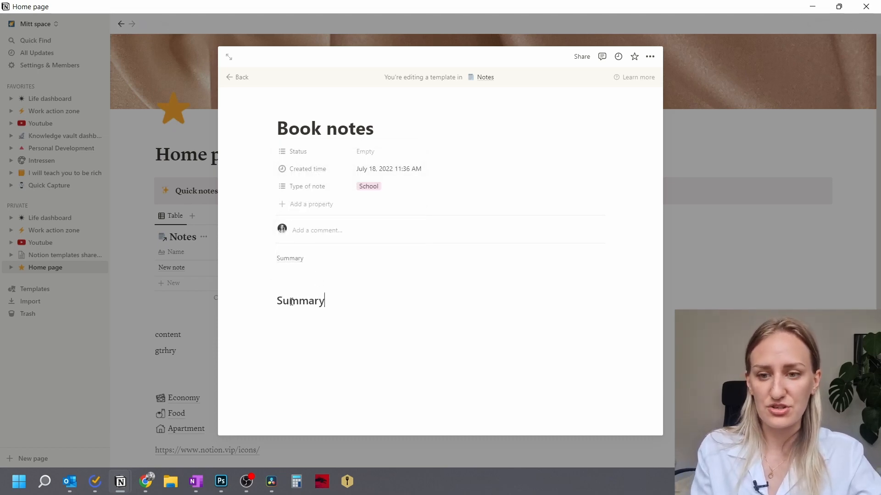
{"action": "key", "text": "Return"}
{"action": "key", "text": "Return"}
{"action": "key", "text": "Return"}
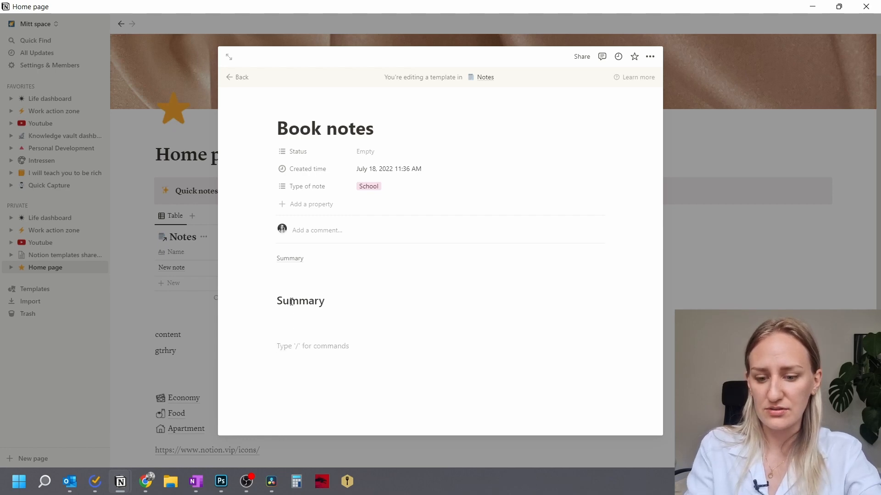
Add a second Heading 2 "Book notes" below the Summary section and close the template editor.
{"action": "type", "text": "/h2"}
{"action": "key", "text": "Return"}
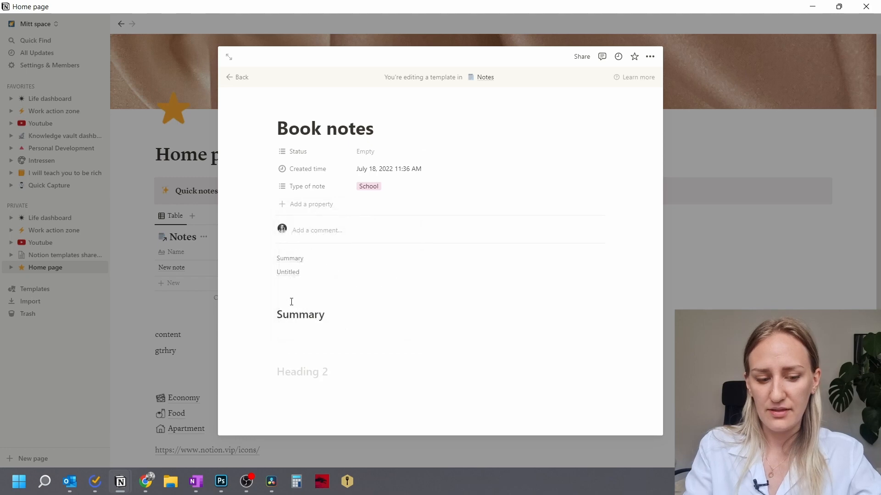
{"action": "type", "text": "Book n"}
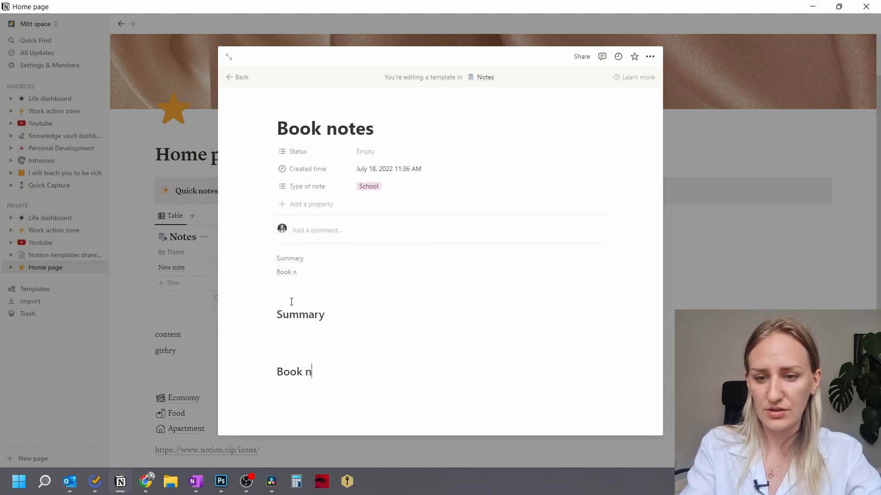
{"action": "type", "text": "otes"}
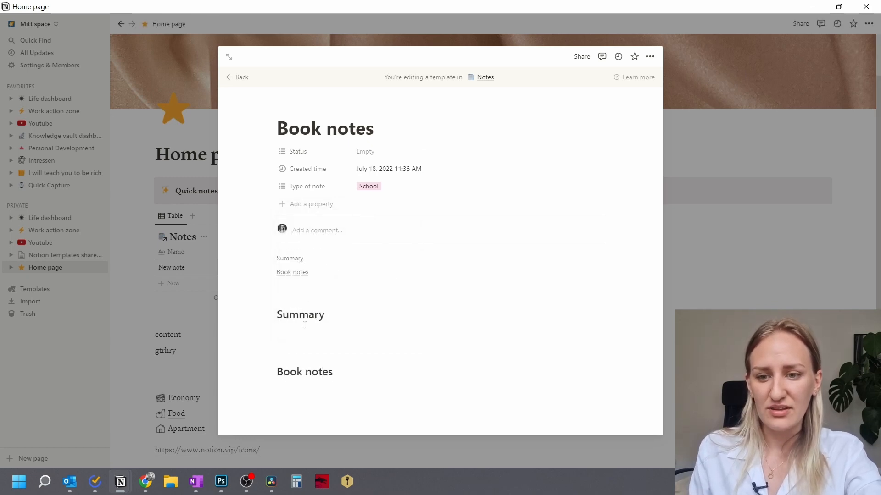
{"action": "left_click", "coordinate": [295, 345]}
{"action": "left_click", "coordinate": [295, 330]}
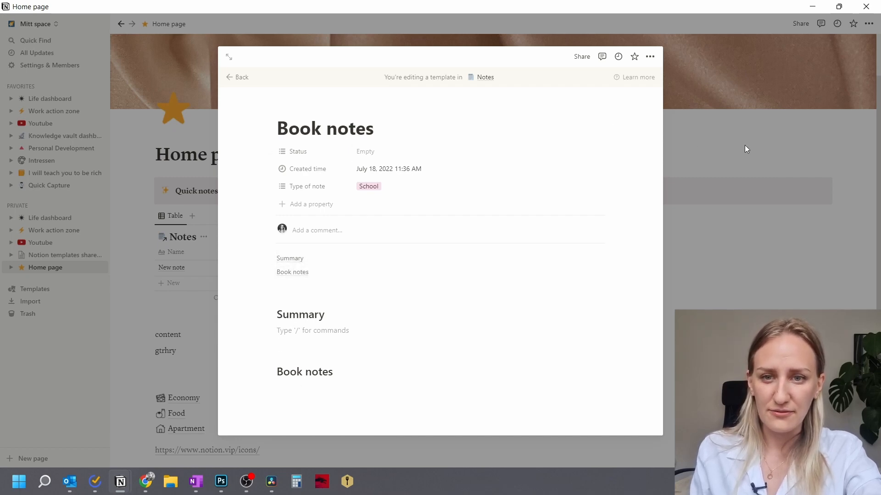
{"action": "left_click", "coordinate": [772, 133]}
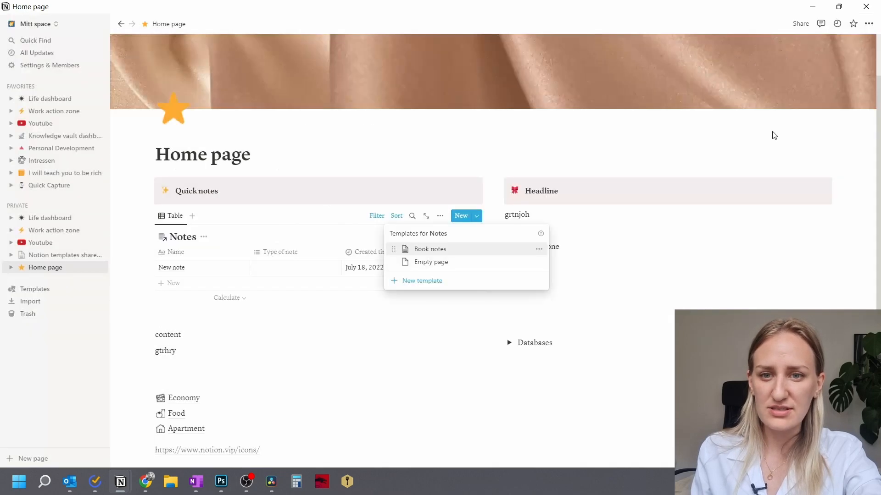
Create a new note in the linked Notes view from the Book notes template.
{"action": "left_click", "coordinate": [462, 187]}
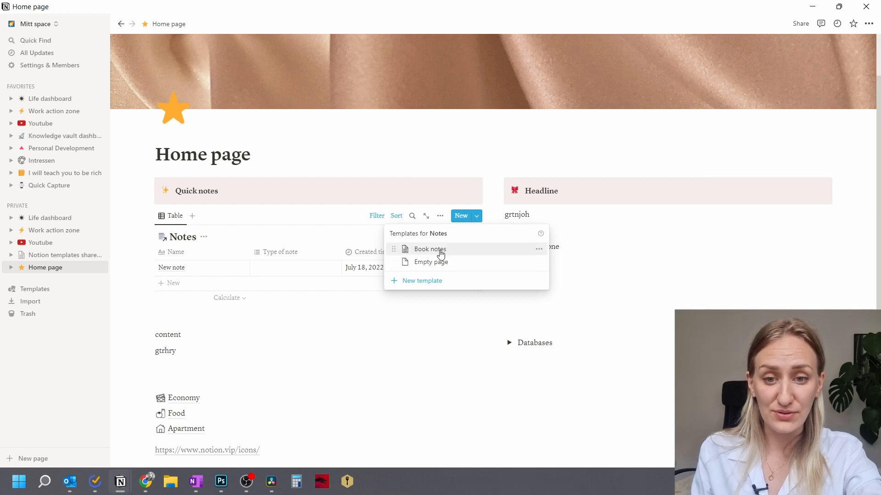
{"action": "left_click", "coordinate": [429, 193]}
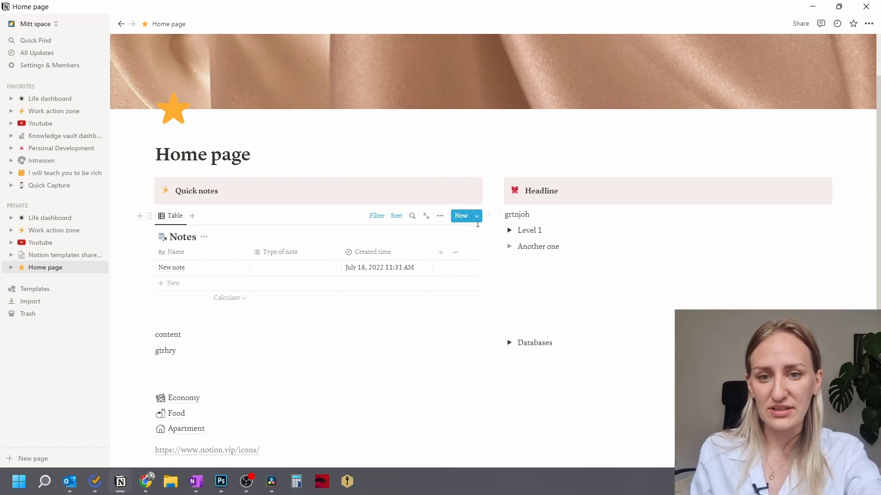
{"action": "left_click", "coordinate": [477, 220]}
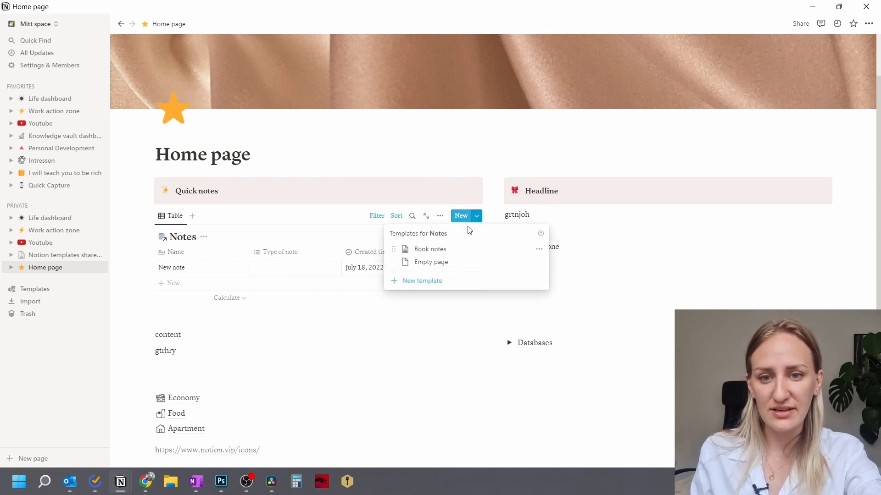
{"action": "left_click", "coordinate": [437, 254]}
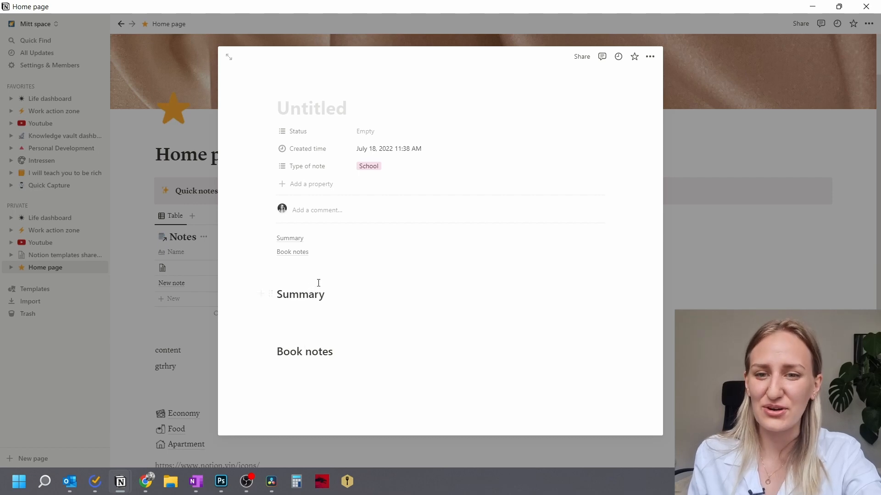
Open the newly created book note in the linked Notes view, title it "Book 1", and close it.
{"action": "left_click", "coordinate": [734, 116]}
{"action": "left_click", "coordinate": [225, 270]}
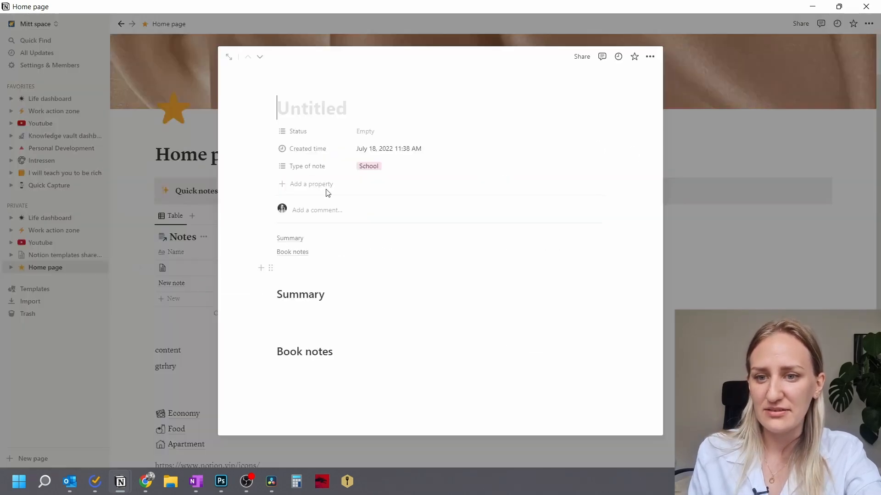
{"action": "type", "text": "Book 1"}
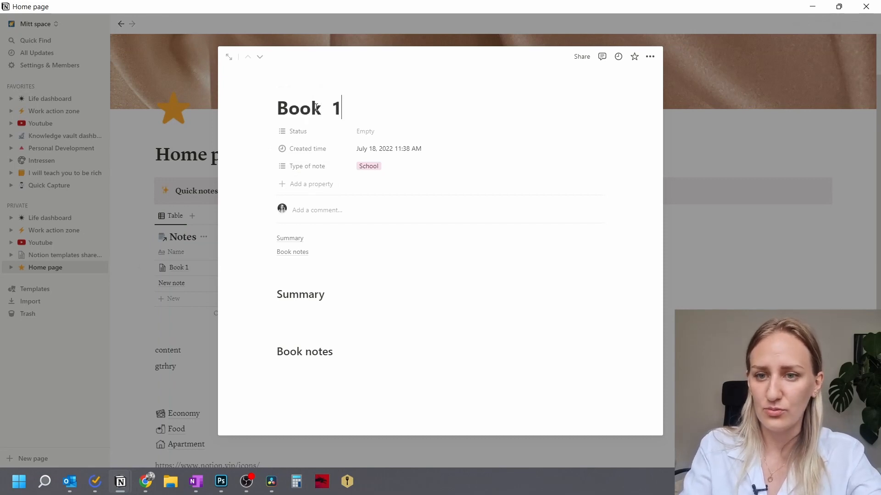
{"action": "key", "text": "BackSpace"}
{"action": "type", "text": "1"}
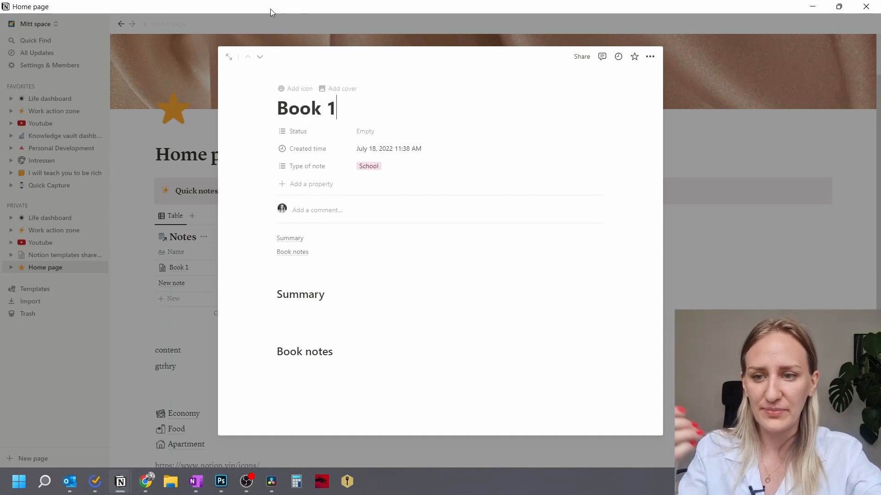
{"action": "key", "text": "Escape"}
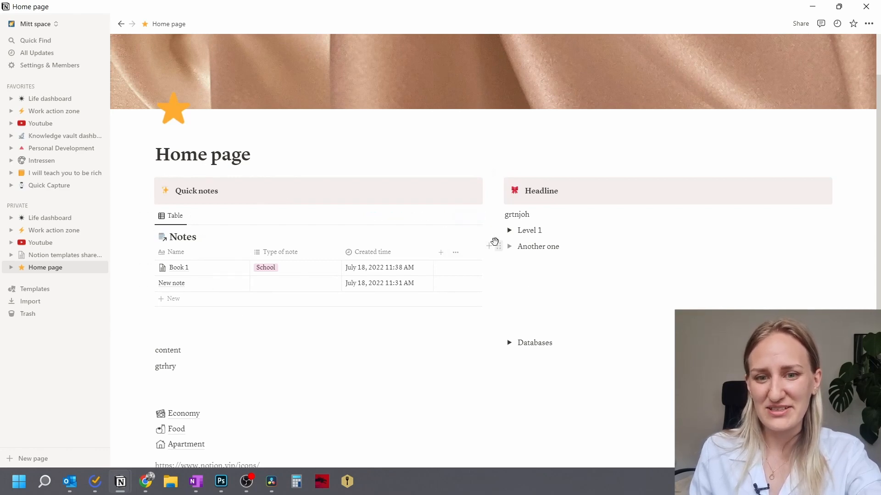
Widen the Quick notes column and retitle the neighbouring "Headline" callout "Birthdays", adding an empty line beneath it.
{"action": "left_click_drag", "start_coordinate": [496, 271], "coordinate": [427, 284]}
{"action": "left_click_drag", "start_coordinate": [588, 291], "coordinate": [617, 275]}
{"action": "left_click_drag", "start_coordinate": [685, 191], "coordinate": [651, 190]}
{"action": "type", "text": "Firthdays"}
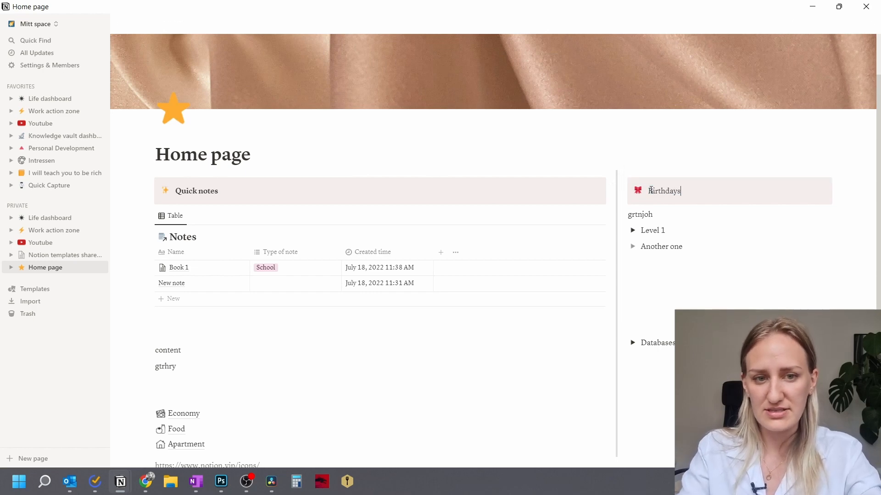
{"action": "key", "text": "Return"}
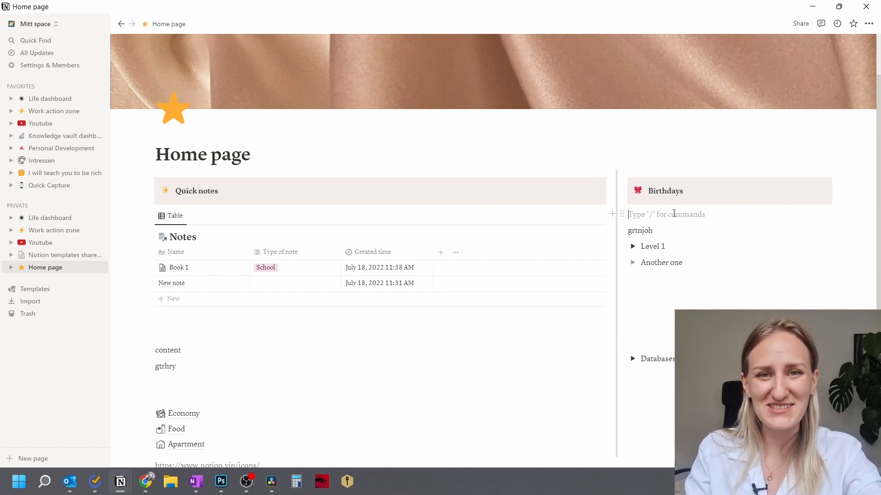
{"action": "left_click_drag", "start_coordinate": [670, 294], "coordinate": [651, 464]}
{"action": "key", "text": "BackSpace"}
{"action": "key", "text": "ctrl+z"}
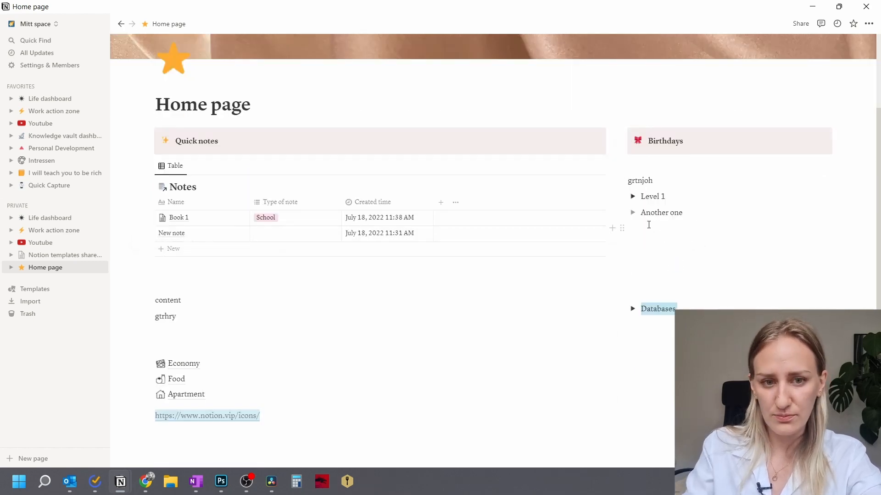
Delete the placeholder line "grtnjoh" and the toggles "Level 1" and "Another one" below the Birthdays callout.
{"action": "left_click", "coordinate": [629, 179]}
{"action": "left_click_drag", "start_coordinate": [629, 179], "coordinate": [680, 225]}
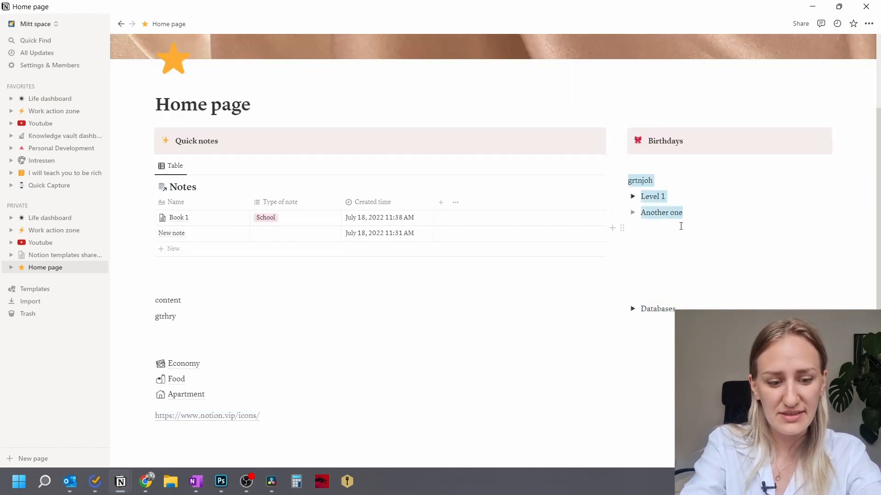
{"action": "key", "text": "BackSpace"}
Remove the placeholder lines "content" and "gtrhry" and the notion.vip/icons link from around the Economy, Food and Apartment pages.
{"action": "left_click", "coordinate": [163, 329]}
{"action": "left_click_drag", "start_coordinate": [163, 322], "coordinate": [158, 301]}
{"action": "key", "text": "BackSpace"}
{"action": "key", "text": "BackSpace"}
{"action": "key", "text": "BackSpace"}
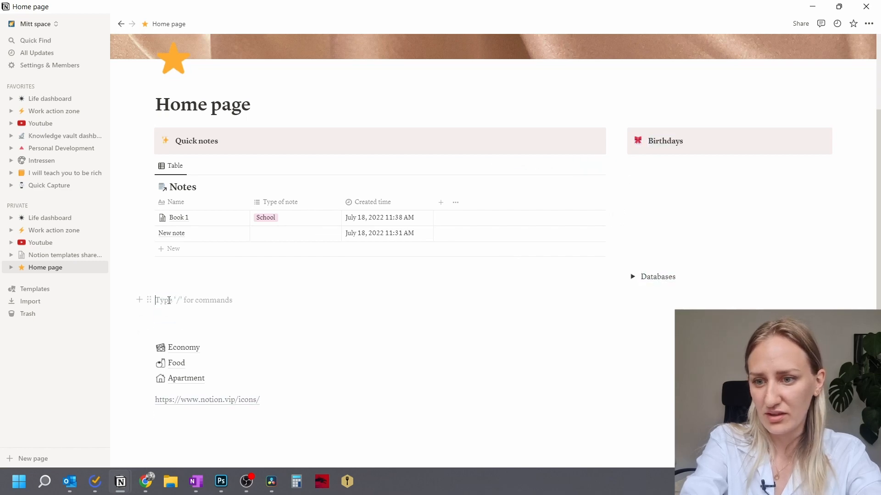
{"action": "left_click", "coordinate": [150, 369]}
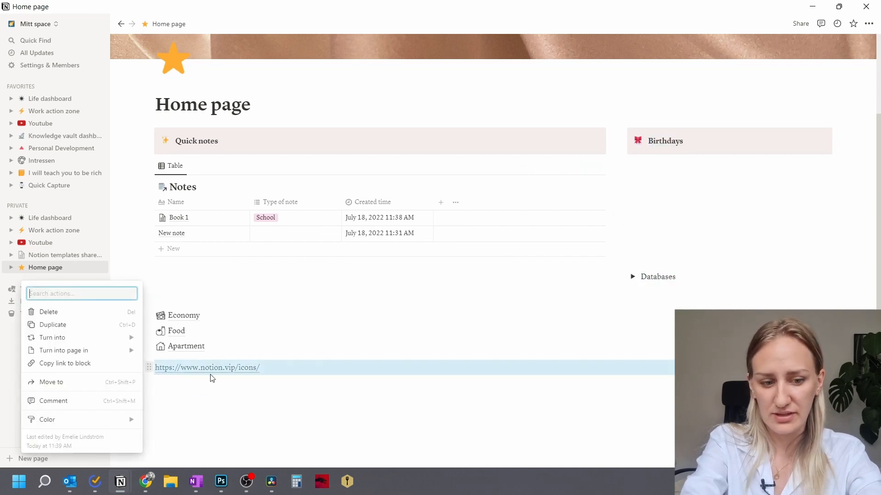
{"action": "key", "text": "Delete"}
{"action": "left_click", "coordinate": [190, 290]}
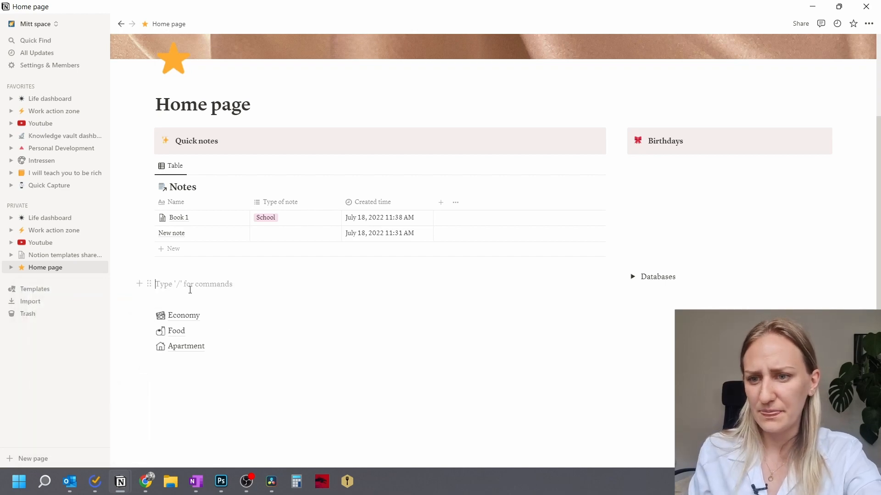
{"action": "left_click", "coordinate": [183, 300]}
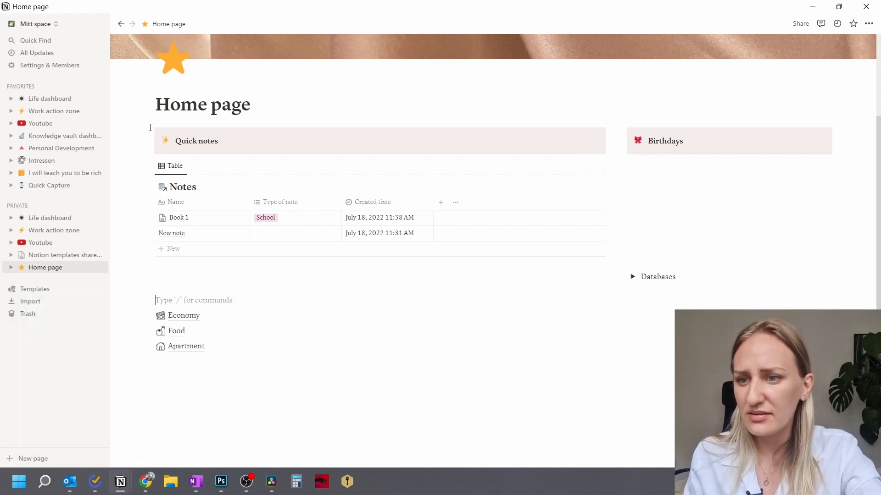
Duplicate the Quick notes callout and move the copy directly above the Economy page link.
{"action": "left_click", "coordinate": [149, 134]}
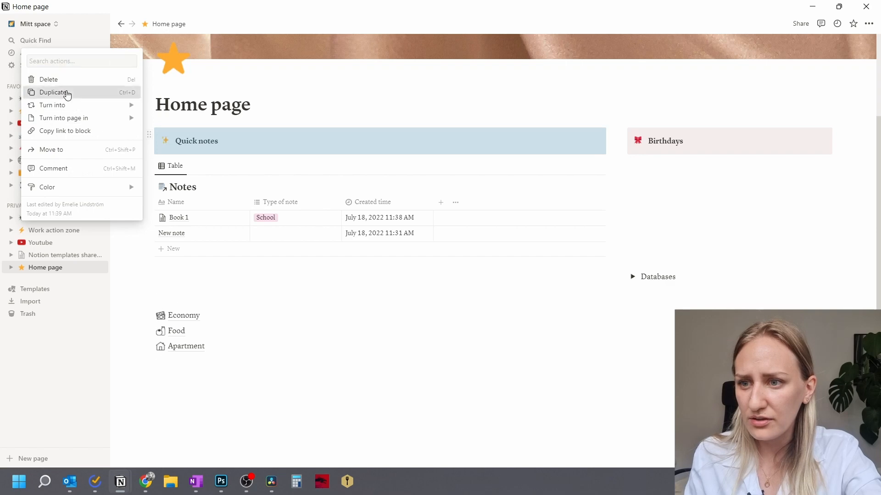
{"action": "left_click", "coordinate": [67, 94]}
{"action": "left_click_drag", "start_coordinate": [149, 164], "coordinate": [151, 335]}
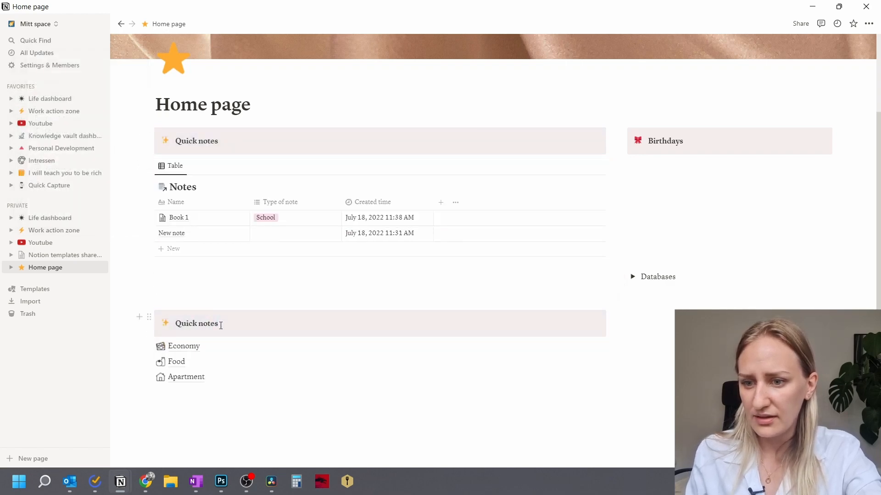
Retitle the copied callout above Economy "Household" and change its icon to the house with garden emoji.
{"action": "left_click_drag", "start_coordinate": [221, 325], "coordinate": [176, 324]}
{"action": "type", "text": "Household"}
{"action": "left_click", "coordinate": [165, 323]}
{"action": "type", "text": "hou"}
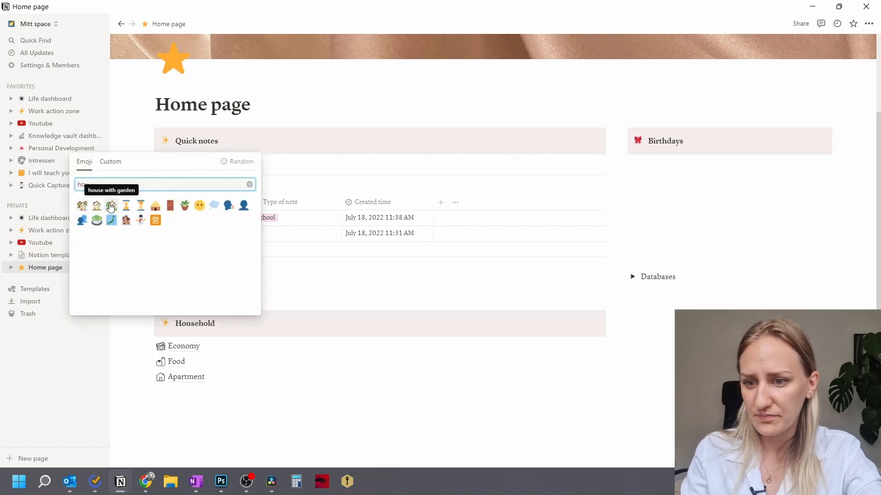
{"action": "left_click", "coordinate": [111, 207]}
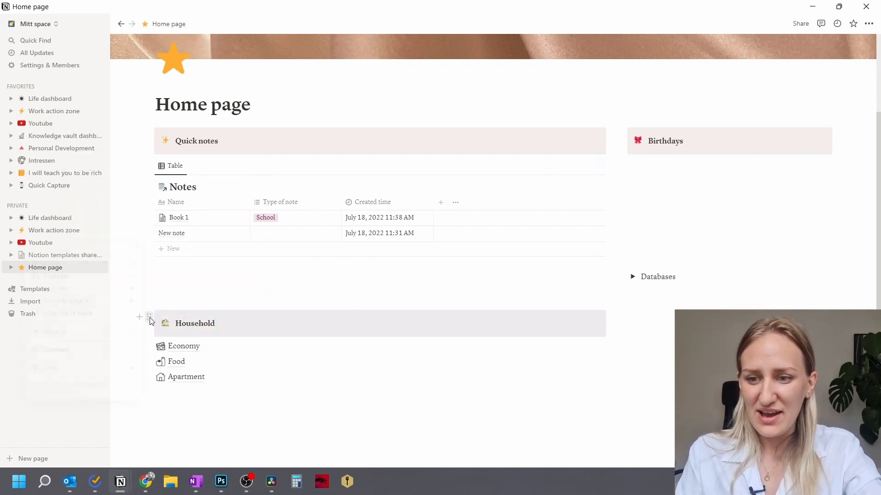
Duplicate the Household callout and retitle the copy "Having fun".
{"action": "left_click", "coordinate": [149, 321]}
{"action": "left_click", "coordinate": [53, 275]}
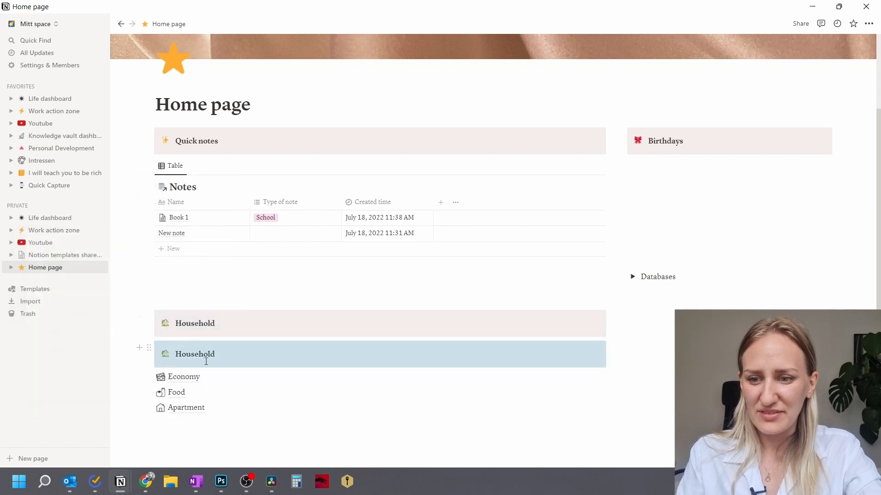
{"action": "left_click", "coordinate": [199, 356]}
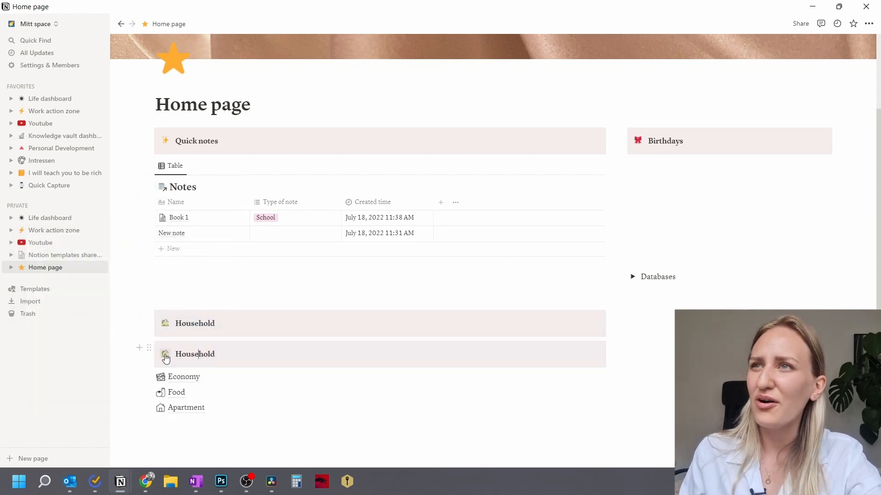
{"action": "key", "text": "ctrl+a"}
{"action": "type", "text": "Having fun"}
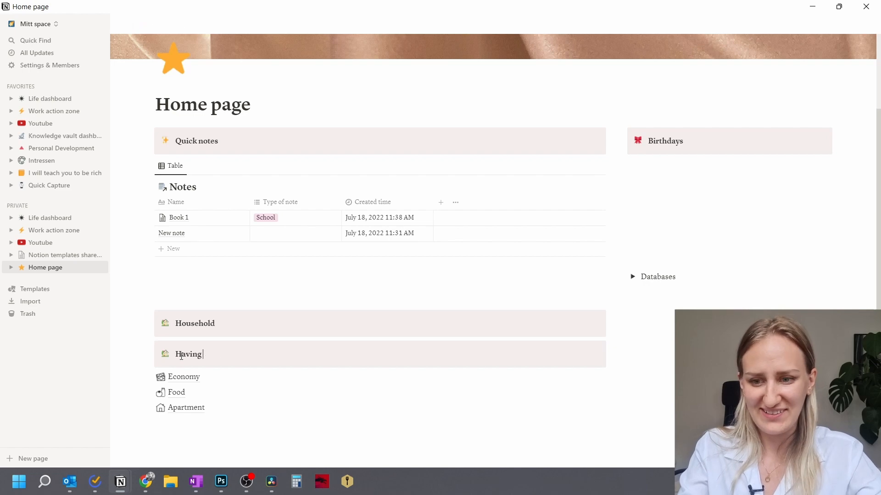
Change the Having fun callout's icon to a dancing woman emoji.
{"action": "left_click", "coordinate": [165, 354]}
{"action": "type", "text": "danc"}
{"action": "left_click", "coordinate": [82, 237]}
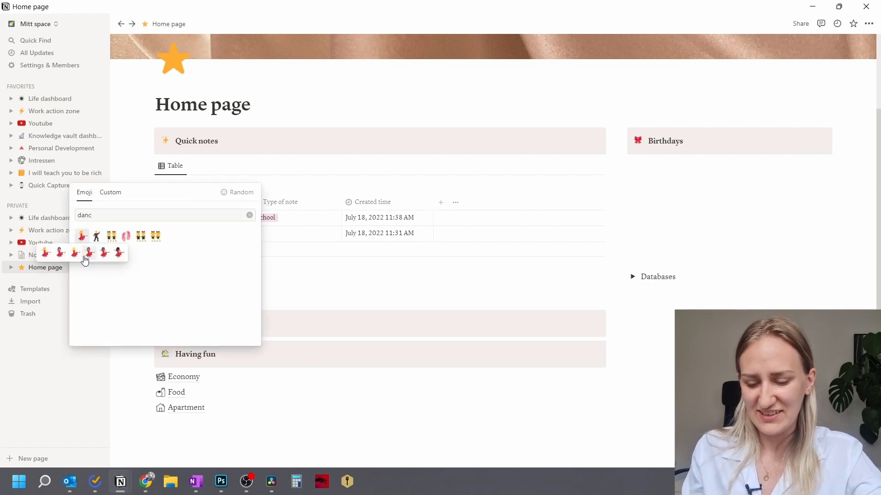
{"action": "left_click", "coordinate": [86, 253]}
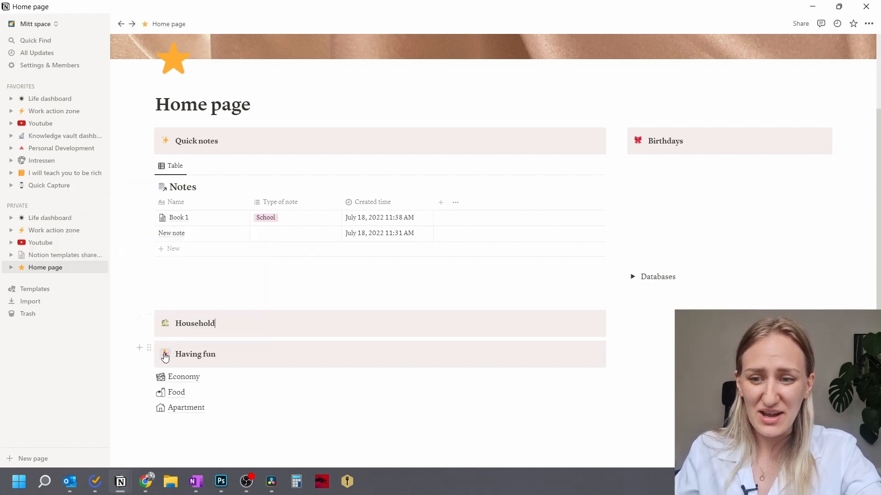
Move the Having fun callout below the Apartment page link.
{"action": "left_click_drag", "start_coordinate": [148, 347], "coordinate": [322, 275]}
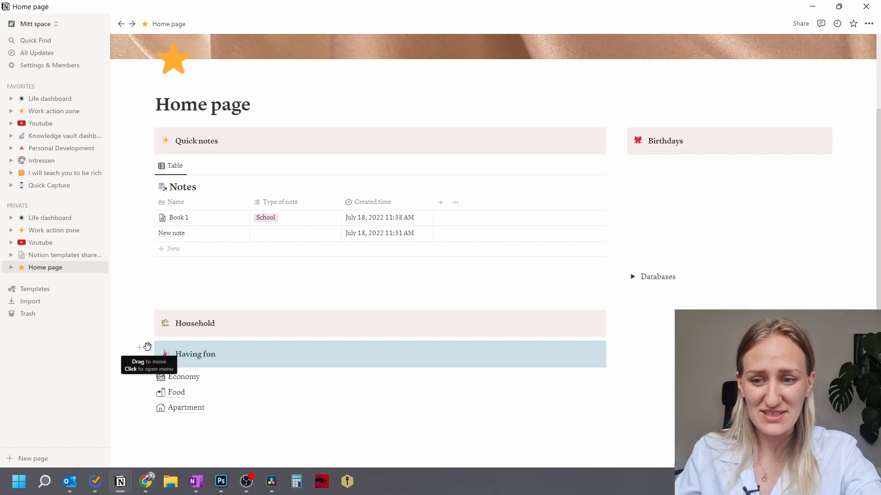
{"action": "left_click_drag", "start_coordinate": [147, 347], "coordinate": [158, 392]}
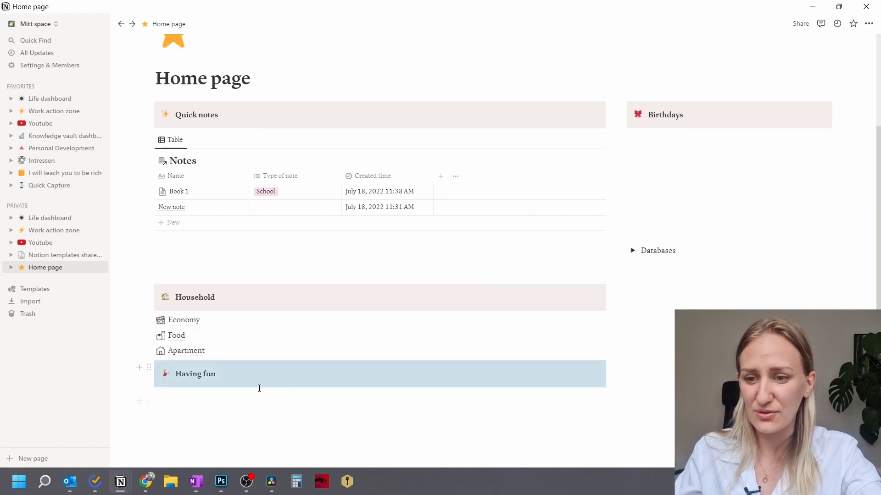
{"action": "left_click", "coordinate": [243, 383]}
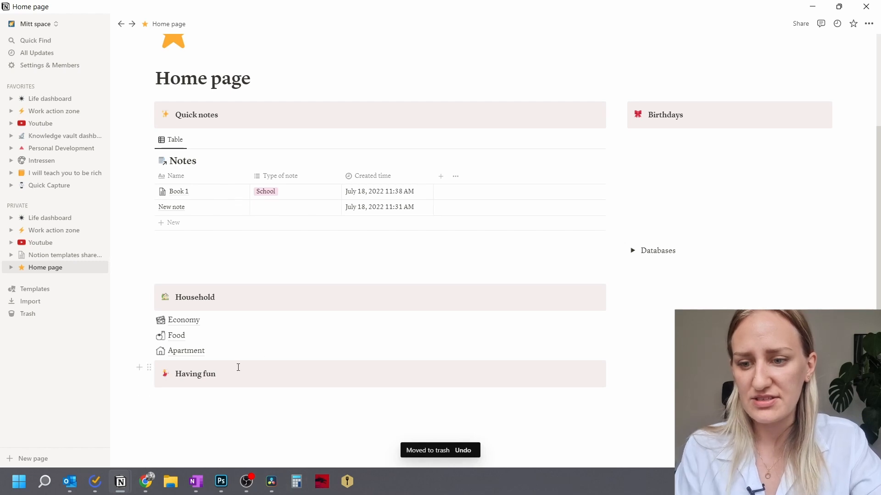
Insert a full-page database below the Having fun callout and title it "Interests".
{"action": "left_click", "coordinate": [231, 374]}
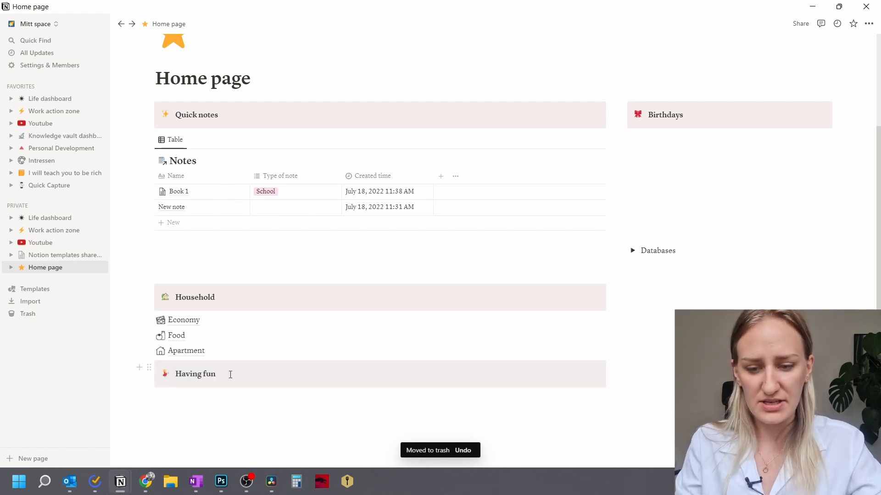
{"action": "key", "text": "Return"}
{"action": "type", "text": "/data"}
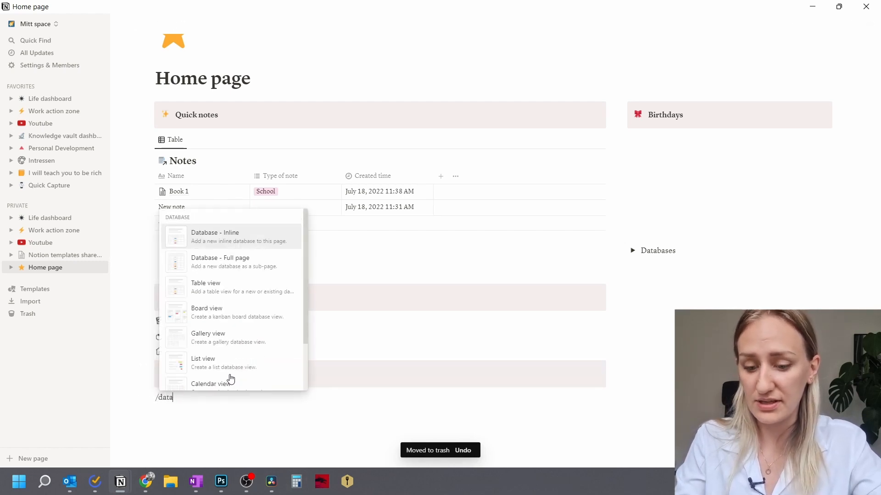
{"action": "type", "text": "base"}
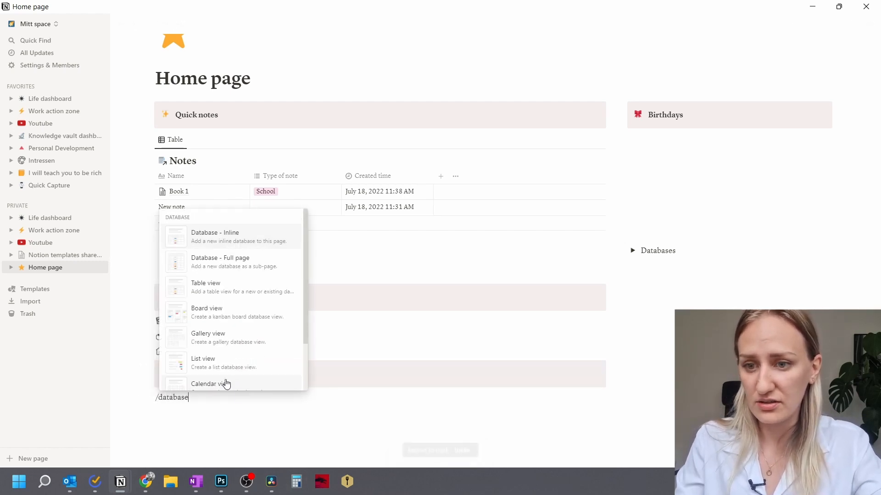
{"action": "left_click", "coordinate": [243, 265]}
{"action": "type", "text": "Int"}
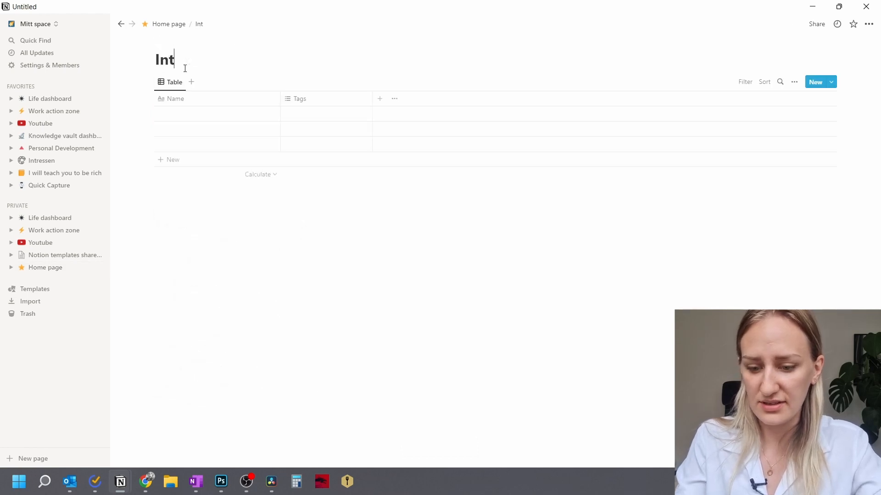
{"action": "type", "text": "erests"}
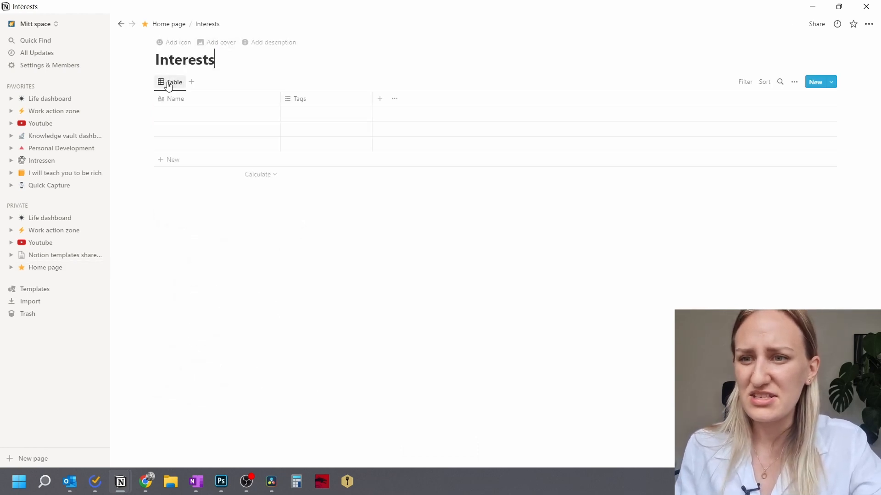
Change the Interests database's table view to the Gallery layout and close the view options.
{"action": "left_click", "coordinate": [175, 85]}
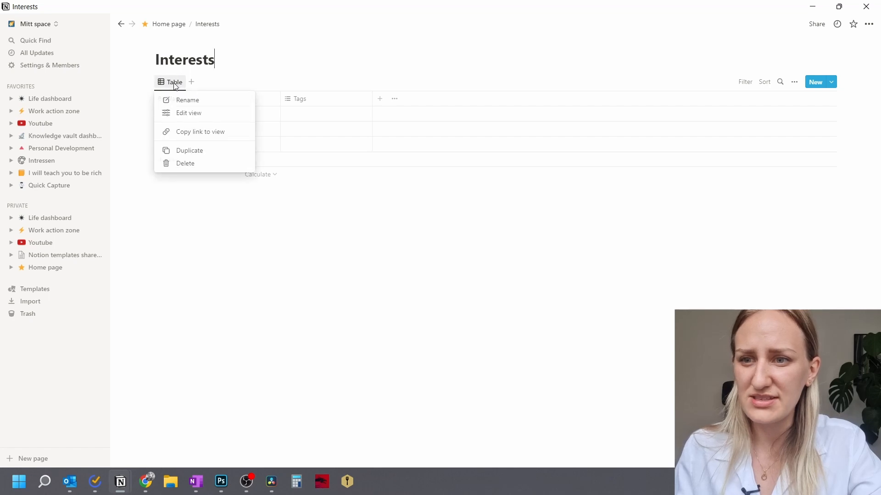
{"action": "left_click", "coordinate": [190, 115]}
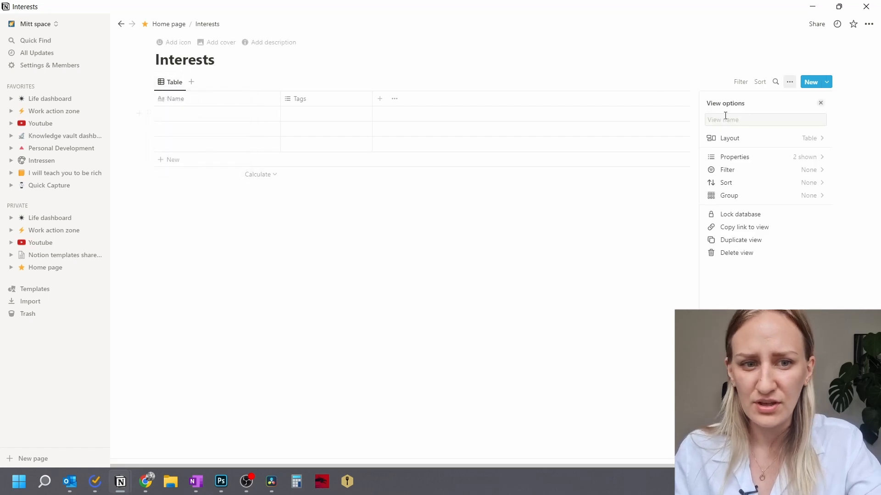
{"action": "left_click", "coordinate": [741, 137]}
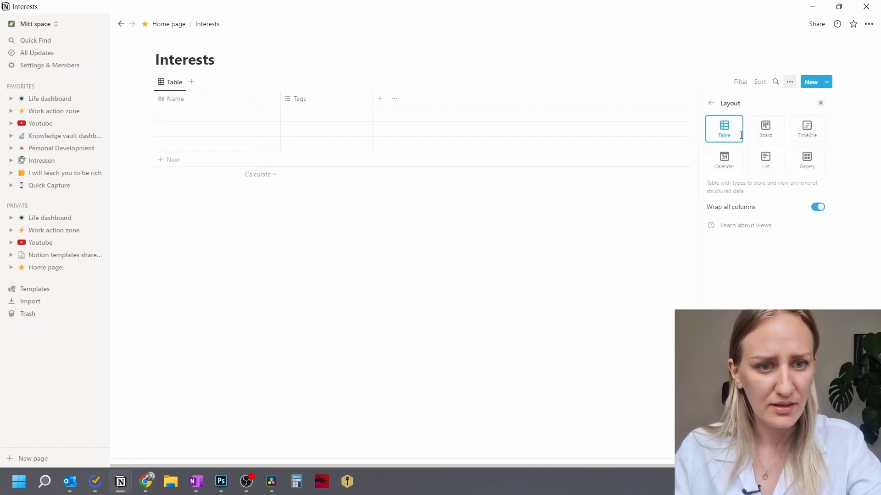
{"action": "left_click", "coordinate": [815, 162]}
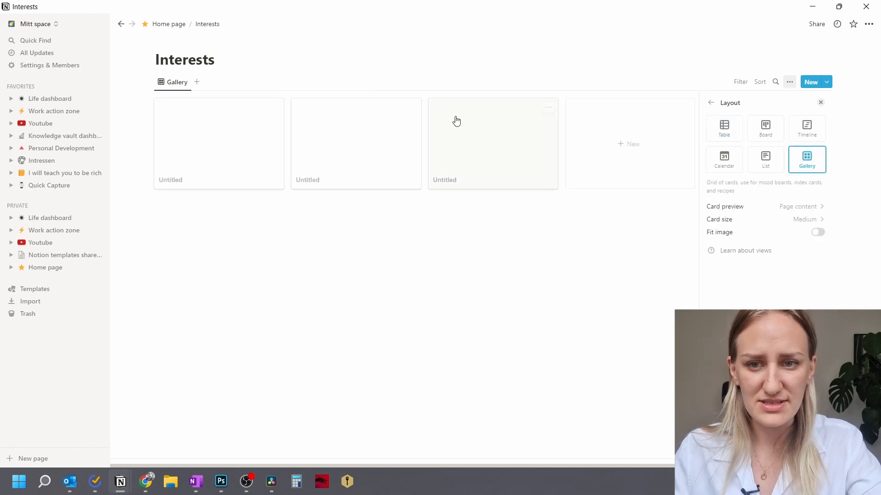
{"action": "left_click", "coordinate": [180, 58]}
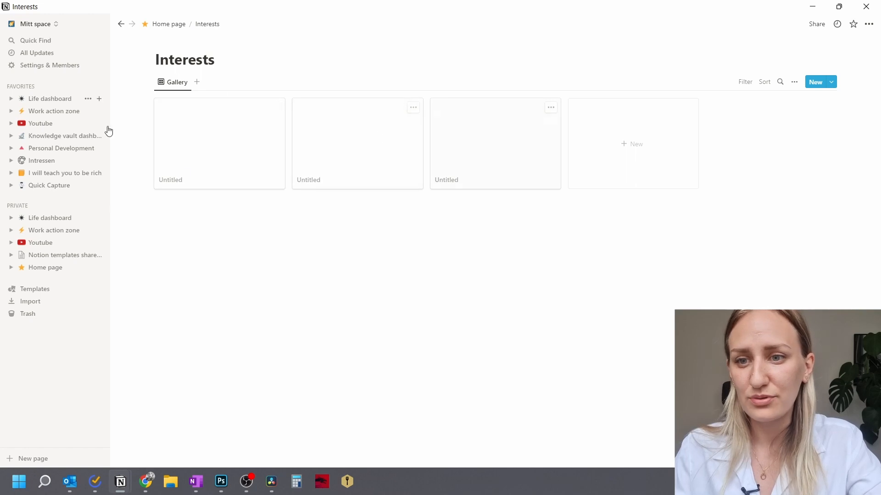
Title the first gallery card "Fashion" and give it an Unsplash cover of a woman in yellow clothes, using the search term "fashion".
{"action": "left_click", "coordinate": [216, 151]}
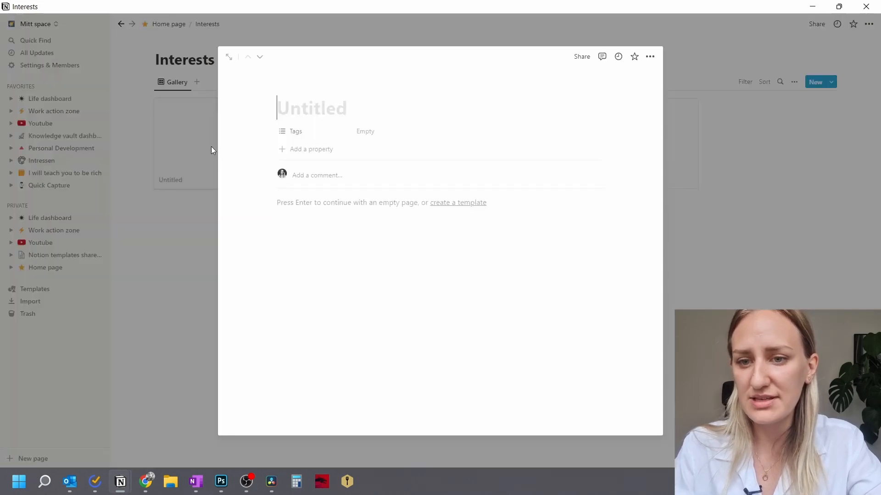
{"action": "type", "text": "Fashion"}
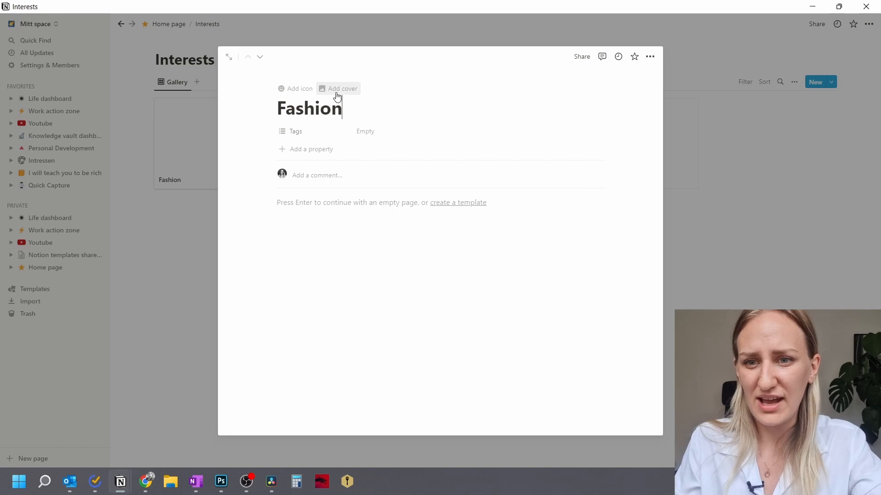
{"action": "left_click", "coordinate": [338, 90]}
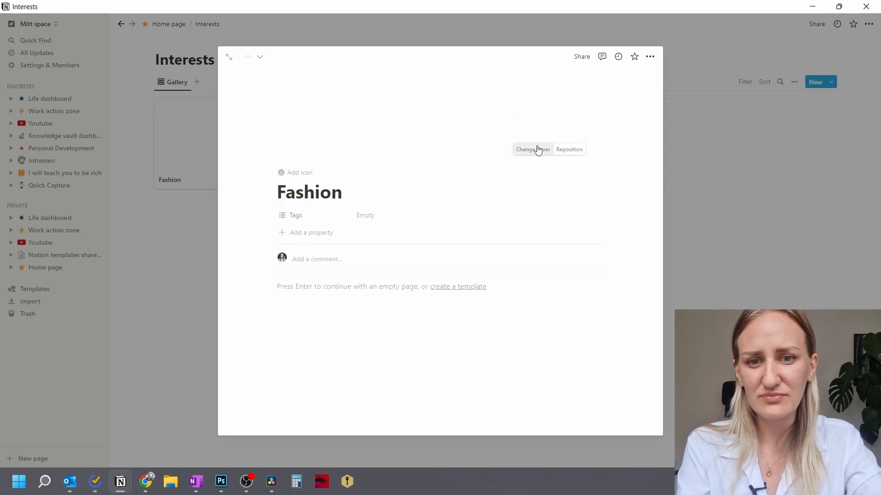
{"action": "left_click", "coordinate": [537, 150]}
{"action": "left_click", "coordinate": [504, 166]}
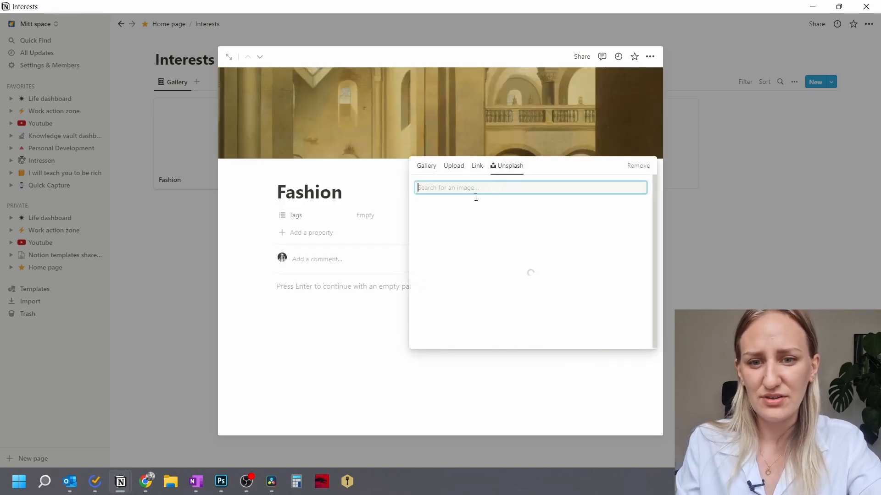
{"action": "type", "text": "fashion"}
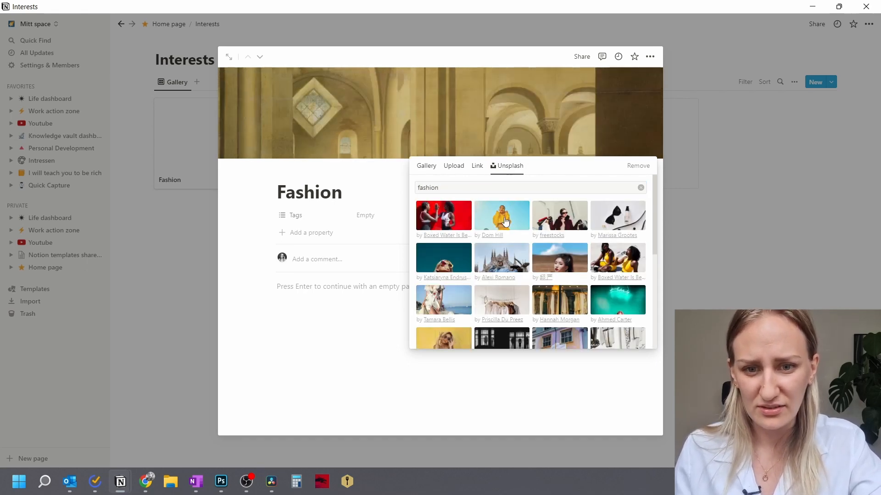
{"action": "left_click", "coordinate": [493, 228]}
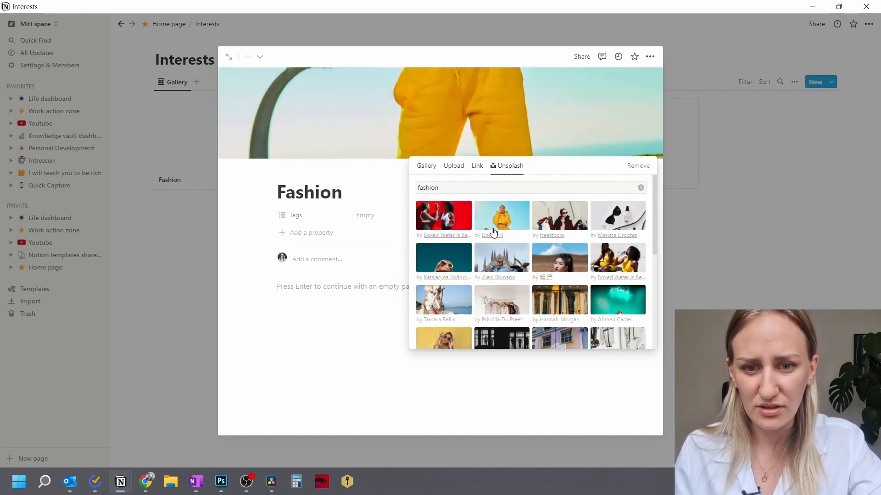
Reposition the Fashion page's cover so the woman's face is in view, and close the page.
{"action": "left_click", "coordinate": [320, 197]}
{"action": "left_click", "coordinate": [573, 147]}
{"action": "left_click_drag", "start_coordinate": [574, 102], "coordinate": [562, 348]}
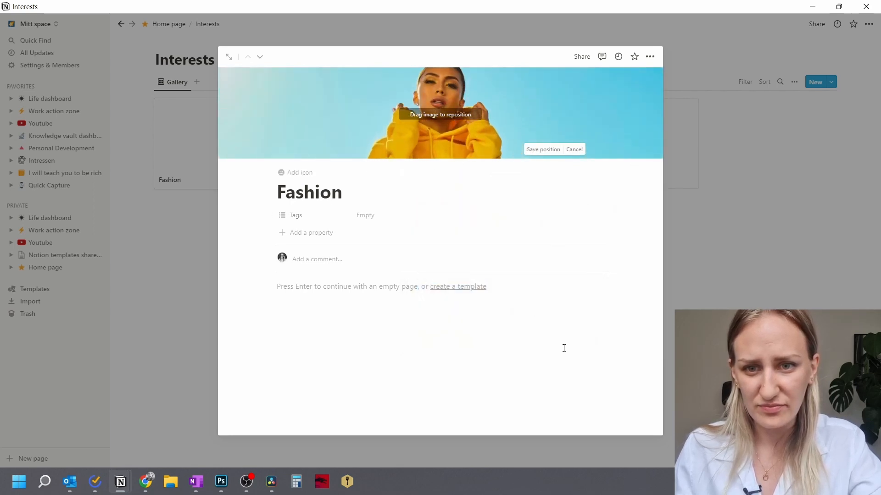
{"action": "left_click", "coordinate": [316, 185]}
{"action": "left_click", "coordinate": [317, 319]}
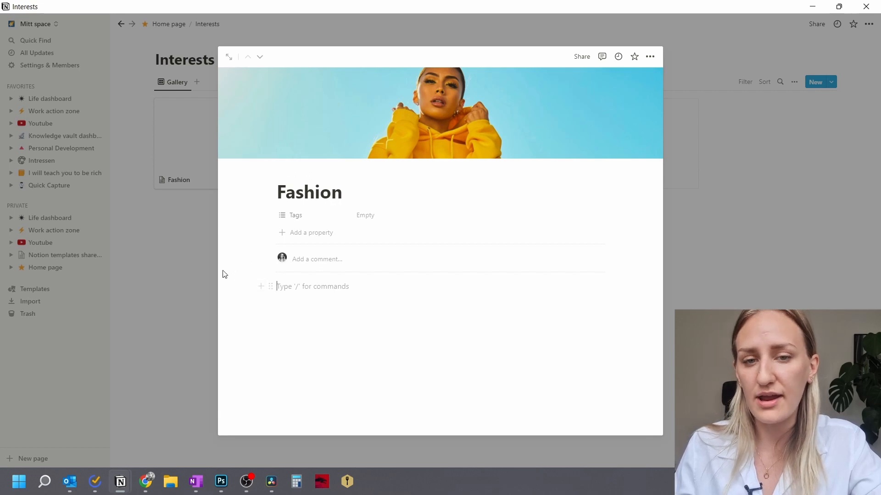
{"action": "left_click", "coordinate": [740, 159]}
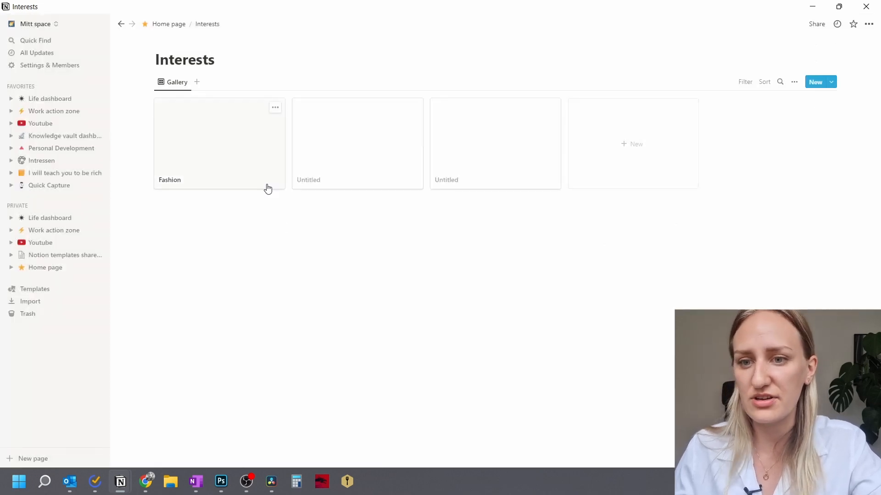
Open the second gallery card and title it "Running".
{"action": "left_click", "coordinate": [350, 150]}
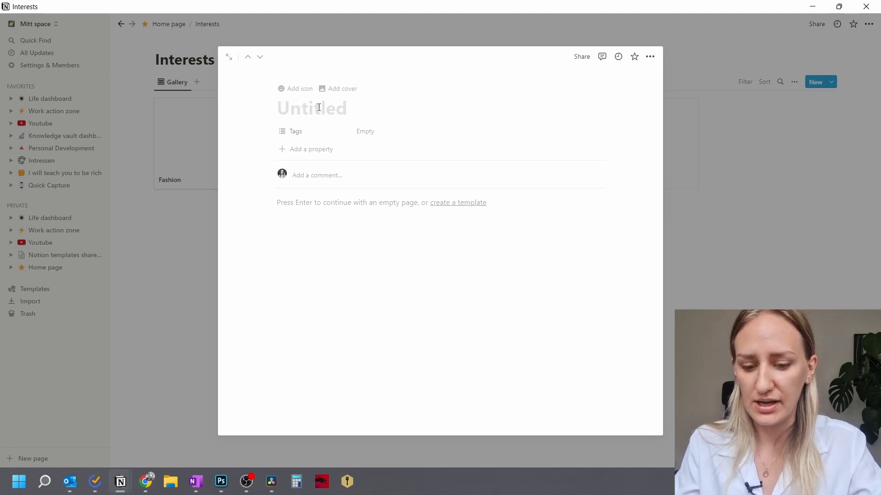
{"action": "type", "text": "Runnign"}
{"action": "key", "text": "BackSpace"}
{"action": "key", "text": "BackSpace"}
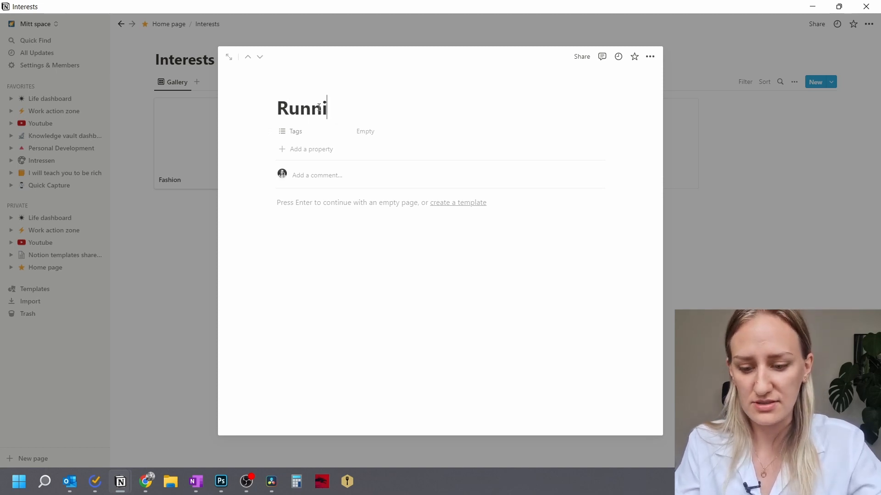
{"action": "type", "text": "ng"}
Add an Unsplash cover of a running woman to the Running page, using the search term "running", and close the page.
{"action": "left_click", "coordinate": [338, 89]}
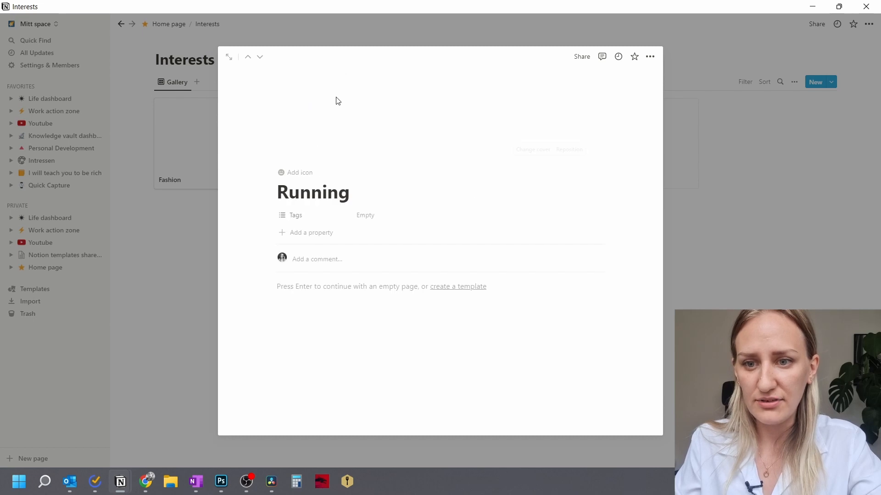
{"action": "left_click", "coordinate": [533, 149]}
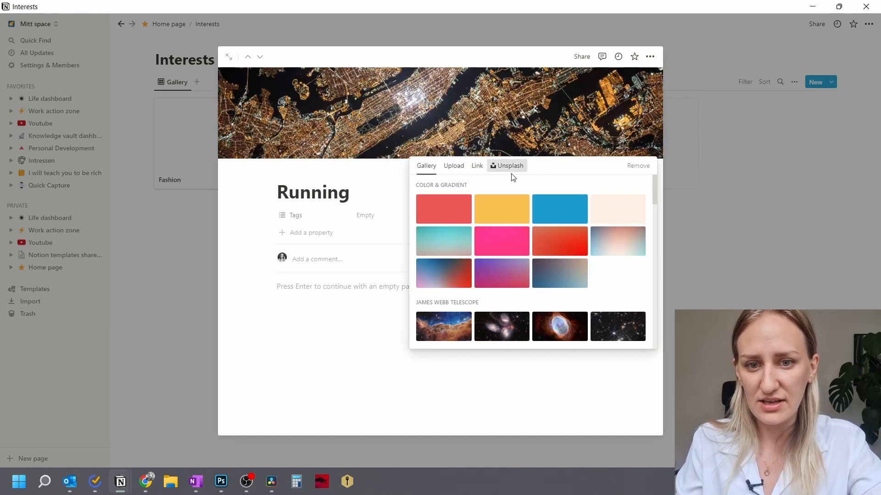
{"action": "left_click", "coordinate": [510, 168]}
{"action": "type", "text": "running"}
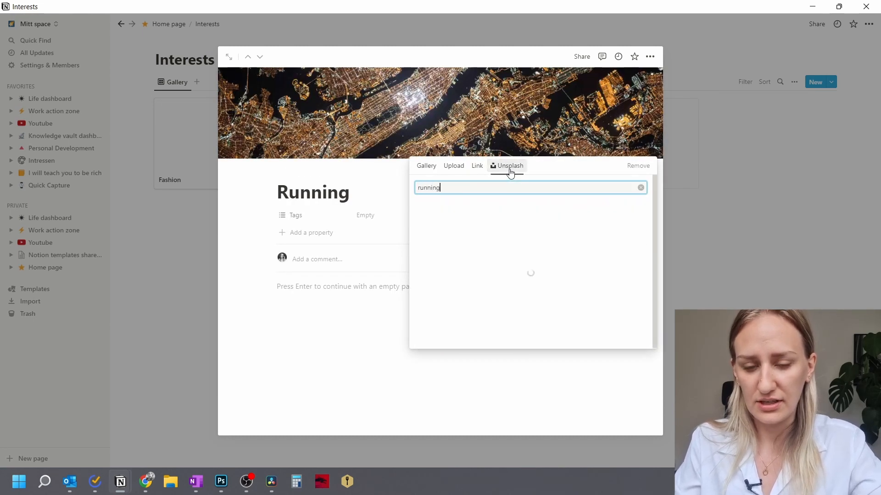
{"action": "scroll", "coordinate": [458, 238], "scroll_direction": "down", "scroll_amount": 1}
{"action": "left_click", "coordinate": [458, 257]}
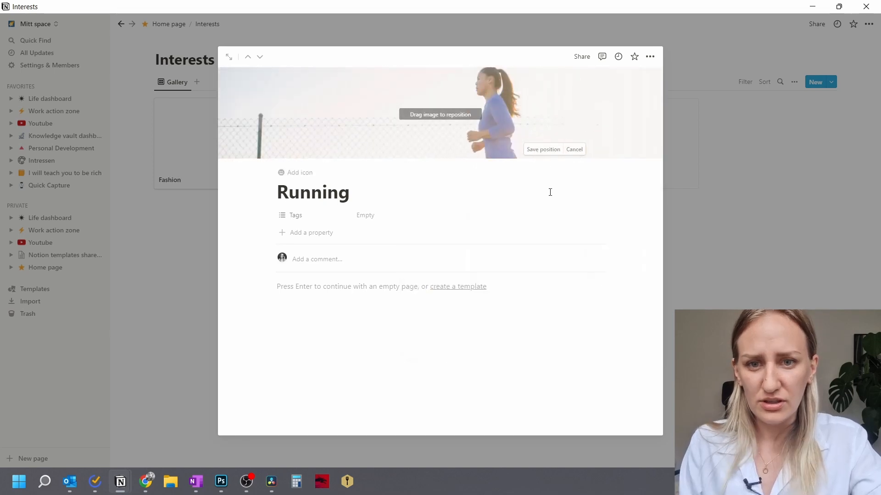
{"action": "left_click", "coordinate": [728, 175]}
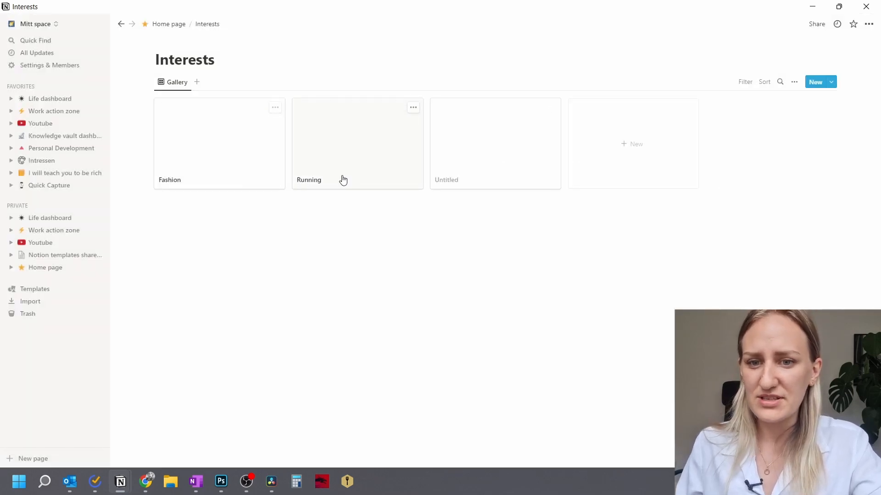
Delete the untitled third card and set the Interests gallery's card preview to Page cover.
{"action": "left_click", "coordinate": [550, 109]}
{"action": "left_click", "coordinate": [586, 144]}
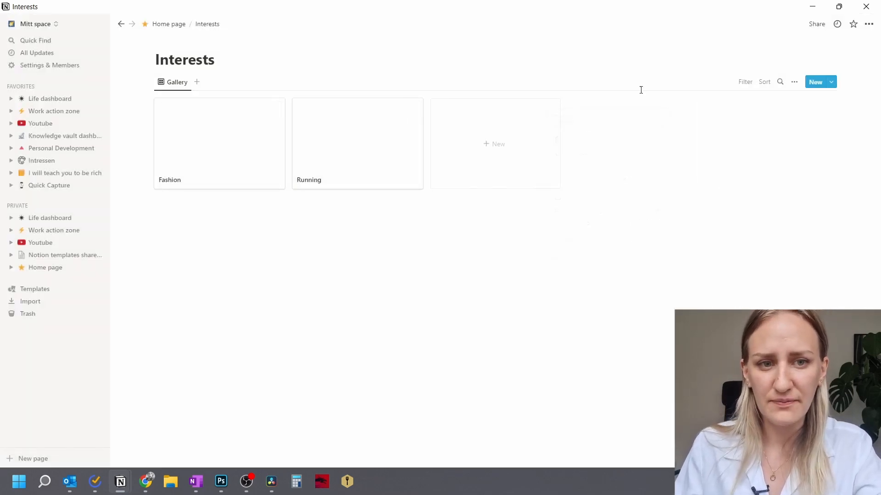
{"action": "left_click", "coordinate": [797, 88]}
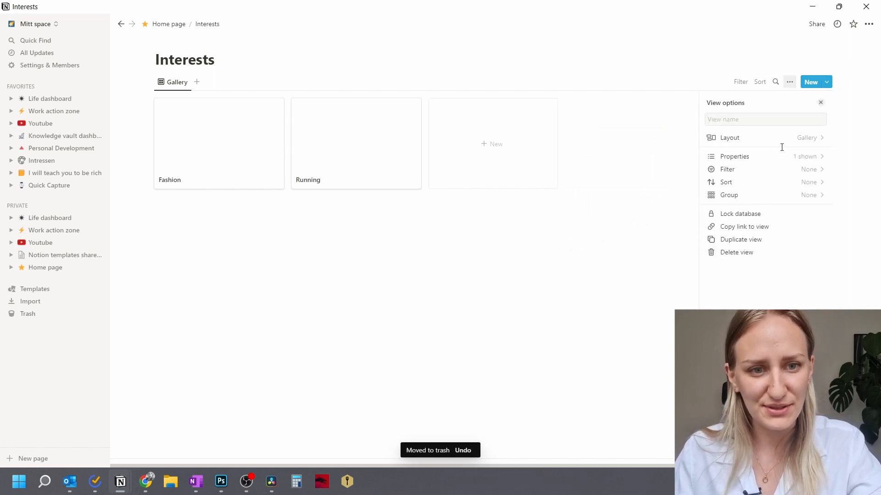
{"action": "left_click", "coordinate": [807, 139]}
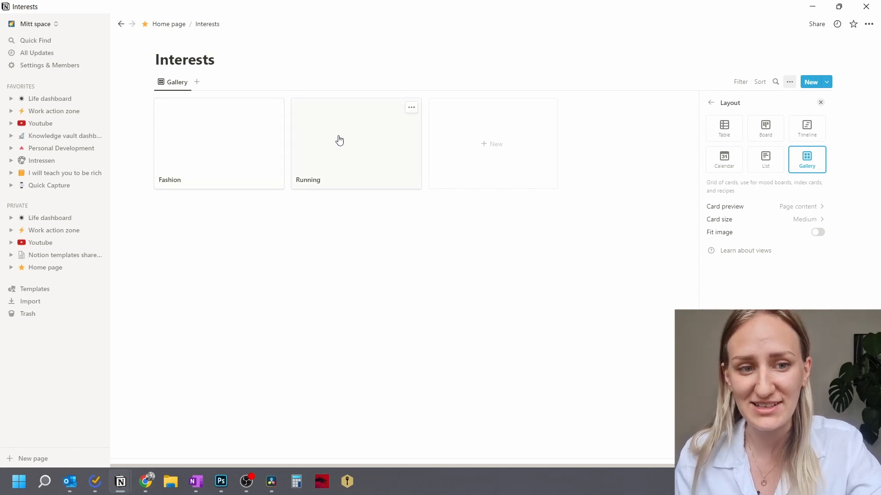
{"action": "left_click", "coordinate": [799, 207]}
{"action": "left_click", "coordinate": [749, 235]}
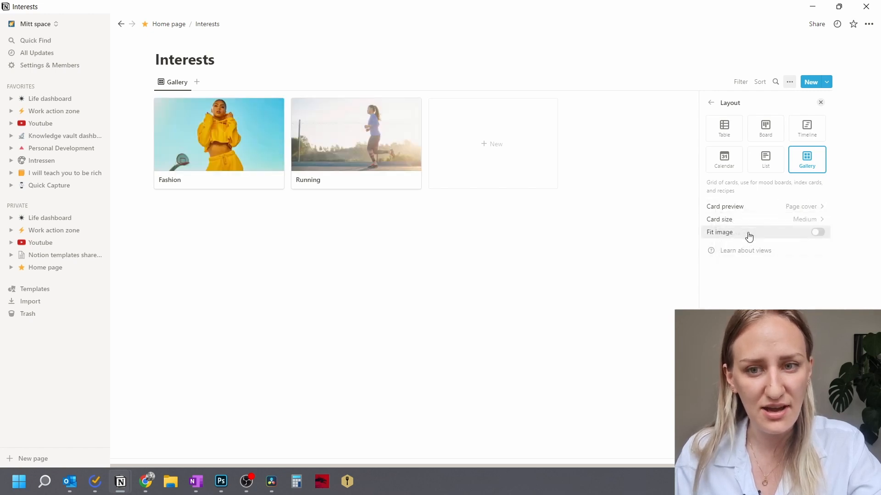
{"action": "left_click", "coordinate": [642, 230]}
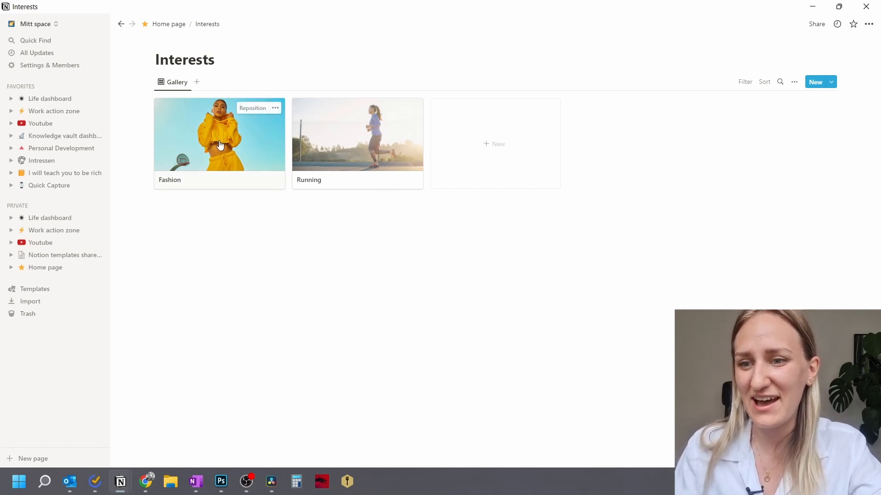
Insert an untitled subpage in the empty line above the Household callout on the Home page and return to the Home page.
{"action": "left_click", "coordinate": [197, 177]}
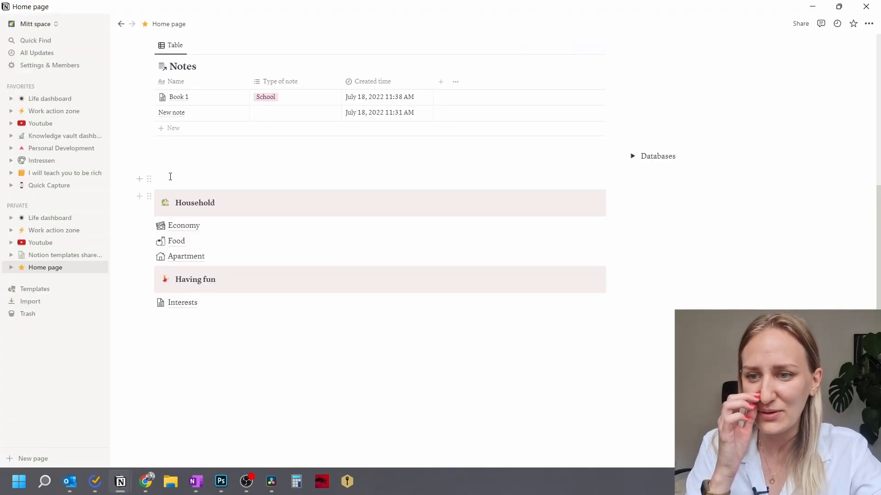
{"action": "scroll", "coordinate": [208, 251], "scroll_direction": "up", "scroll_amount": 3}
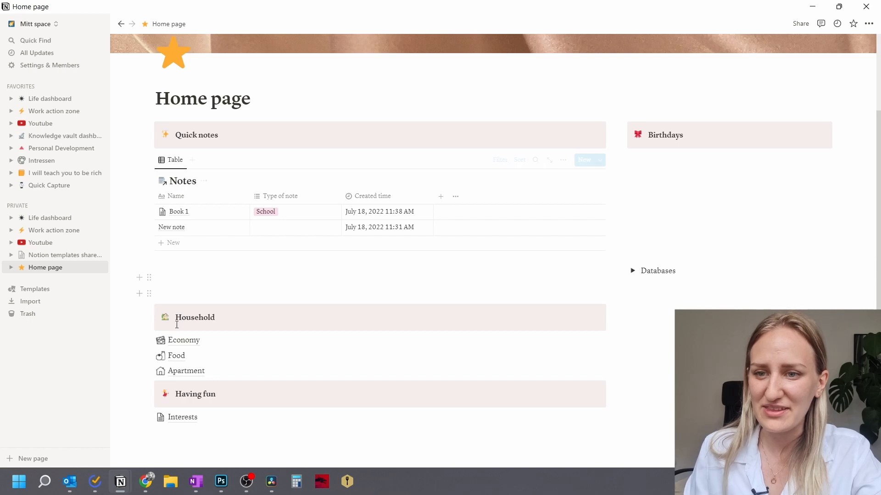
{"action": "left_click", "coordinate": [167, 292]}
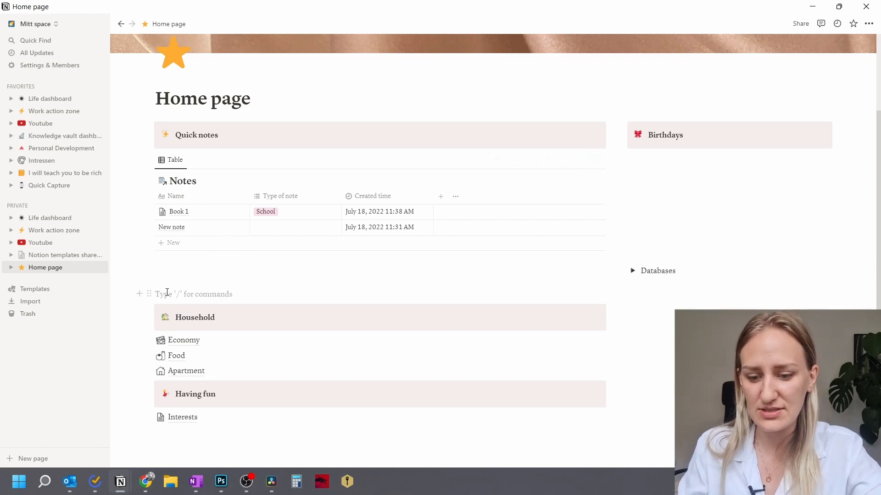
{"action": "type", "text": "/"}
{"action": "left_click", "coordinate": [243, 160]}
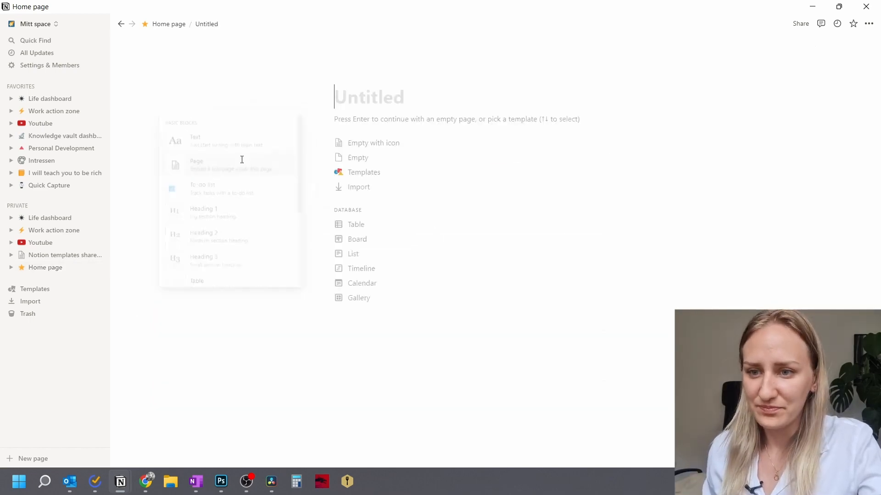
{"action": "left_click", "coordinate": [120, 24]}
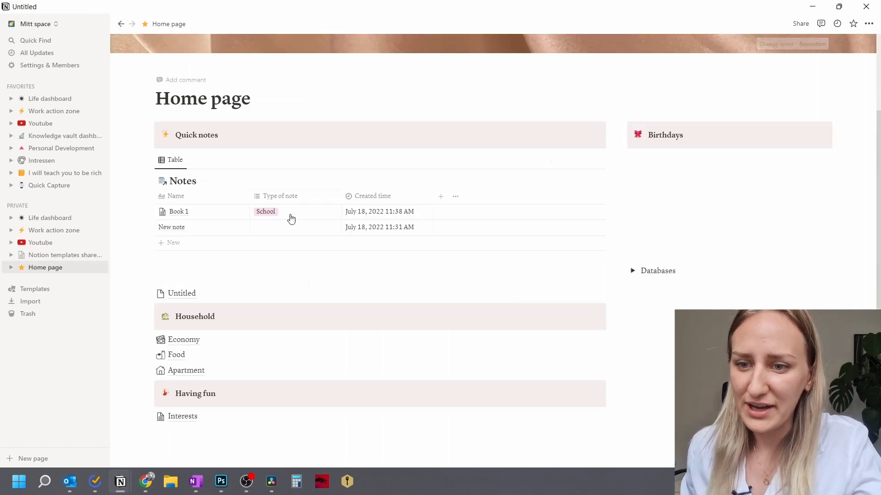
Move the Household and Having fun callouts with their page links into the untitled subpage and open it.
{"action": "left_click_drag", "start_coordinate": [218, 434], "coordinate": [182, 279]}
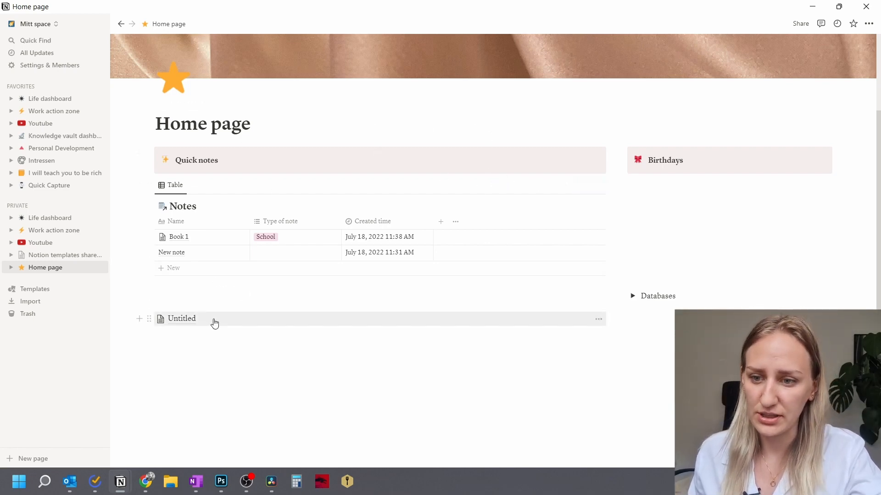
{"action": "left_click", "coordinate": [190, 316]}
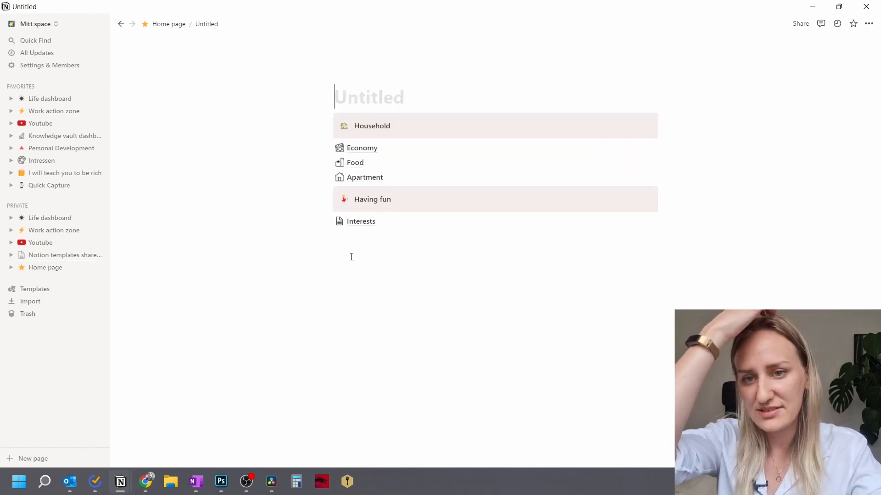
Arrange two columns: Household above Economy, Food and Apartment, and Having fun above Interests beside it.
{"action": "left_click_drag", "start_coordinate": [328, 198], "coordinate": [681, 120]}
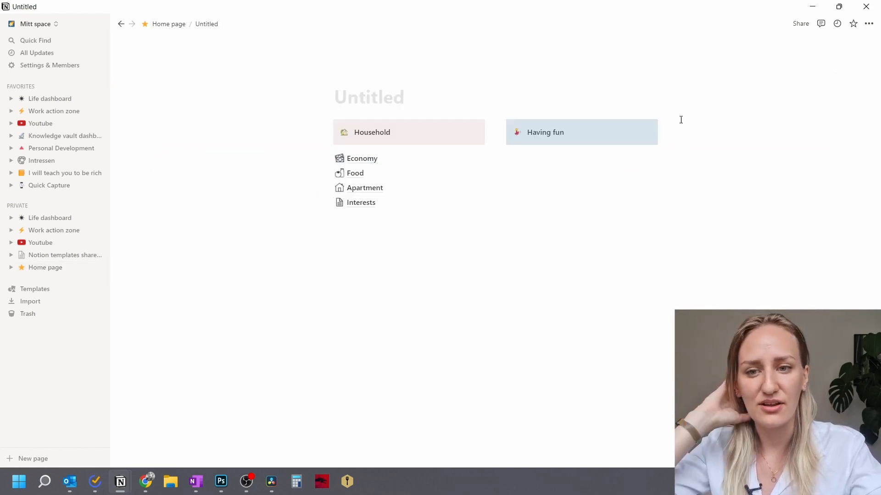
{"action": "left_click_drag", "start_coordinate": [325, 200], "coordinate": [517, 138]}
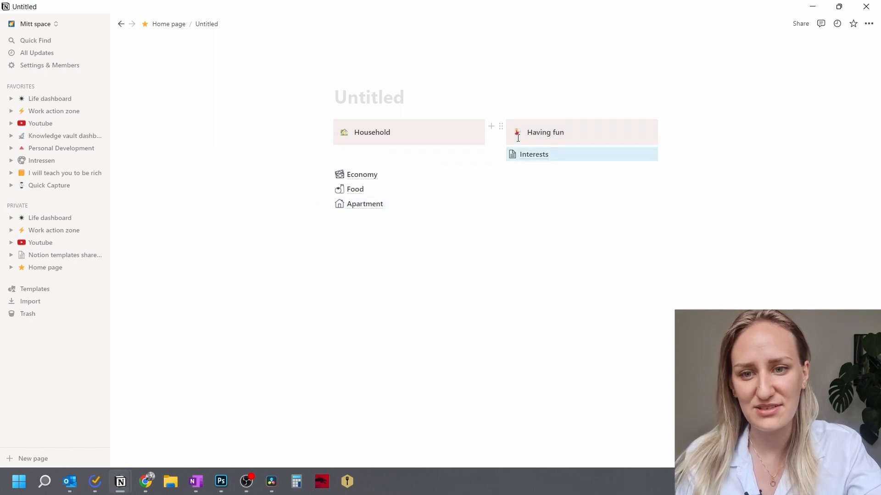
{"action": "left_click", "coordinate": [347, 154]}
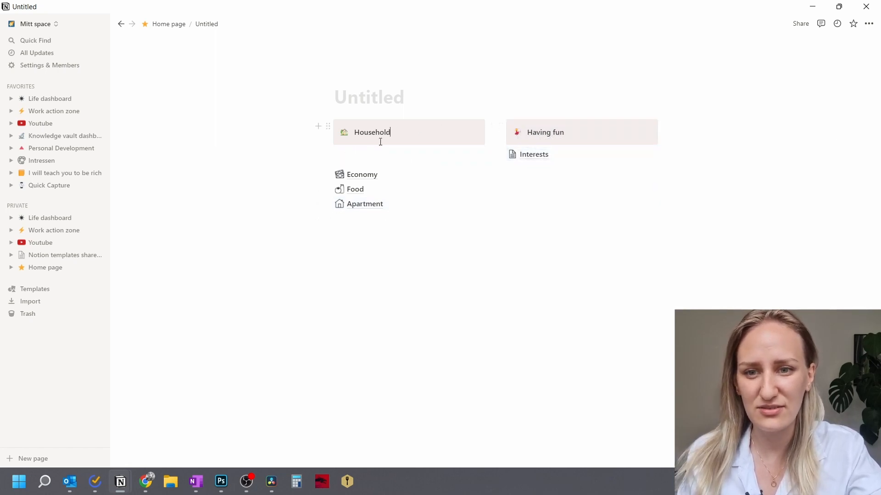
{"action": "left_click_drag", "start_coordinate": [387, 254], "coordinate": [347, 144]}
{"action": "left_click", "coordinate": [398, 130]}
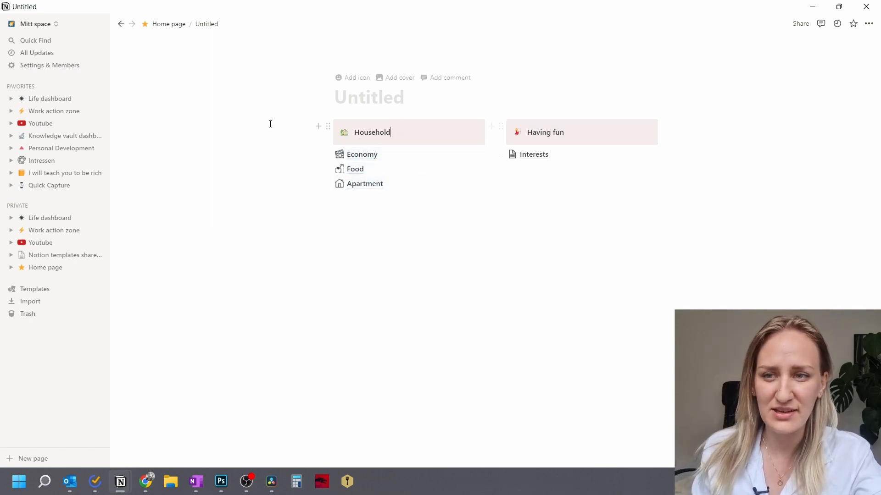
Return to the Home page and turn the untitled subpage into a text block holding the two columns.
{"action": "left_click", "coordinate": [167, 24]}
{"action": "scroll", "coordinate": [165, 257], "scroll_direction": "down", "scroll_amount": 2}
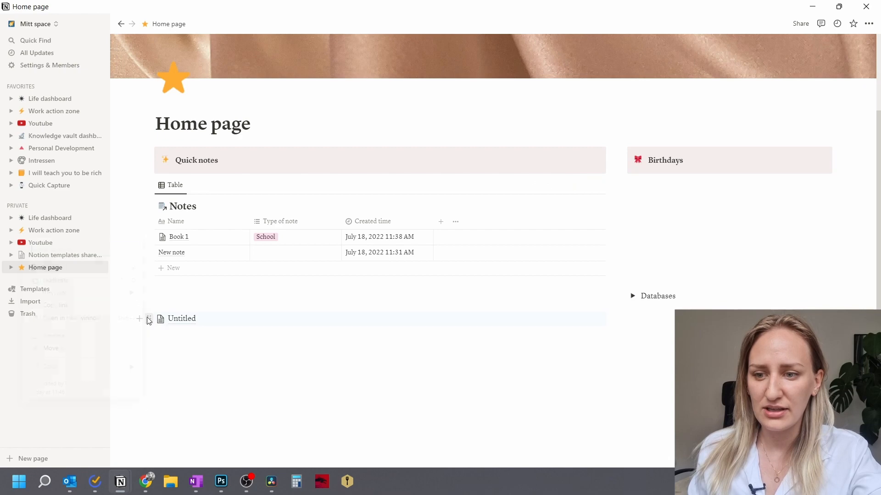
{"action": "left_click", "coordinate": [149, 319]}
{"action": "mouse_move", "coordinate": [118, 299]}
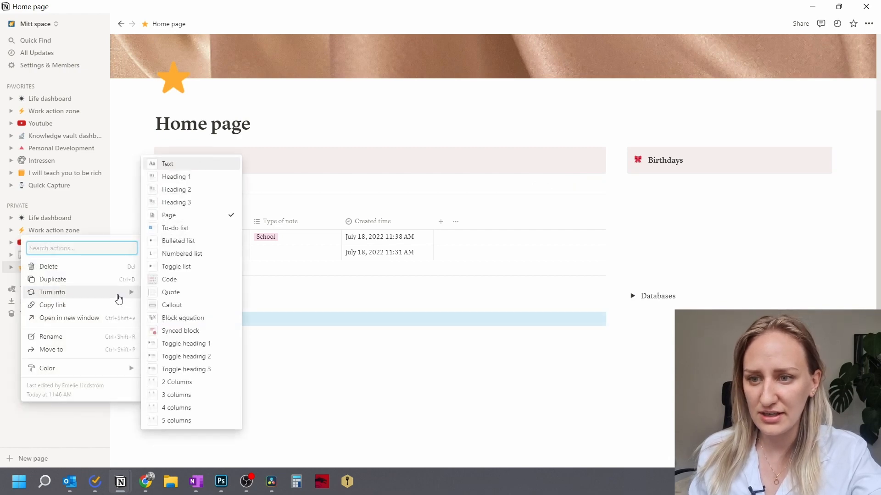
{"action": "left_click", "coordinate": [197, 167]}
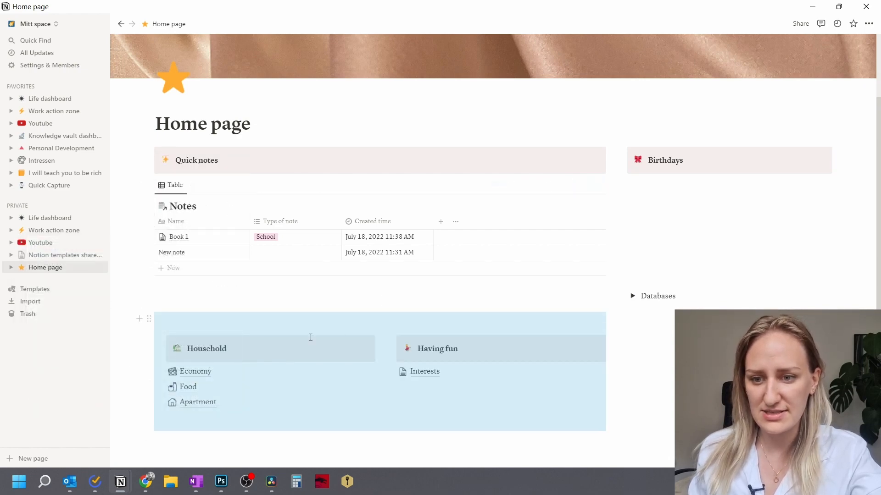
Remove the empty text block wrapping the Household and Having fun columns so both columns sit directly on the page.
{"action": "left_click", "coordinate": [182, 327]}
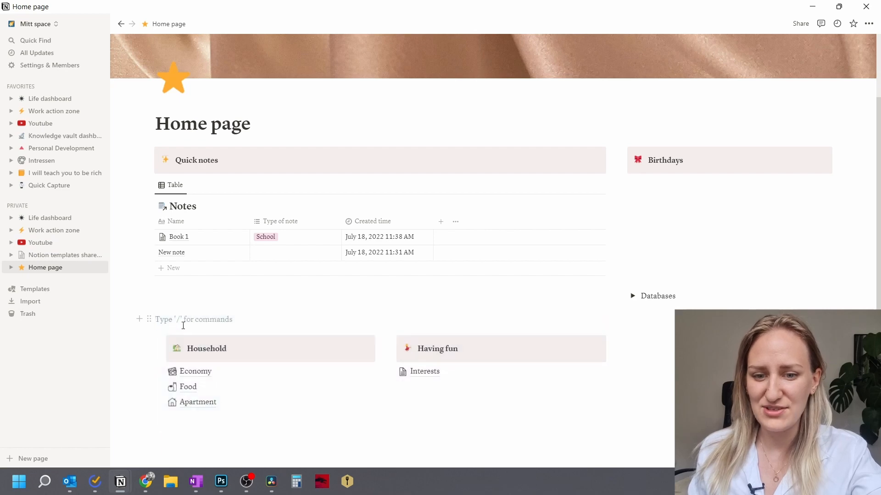
{"action": "key", "text": "BackSpace"}
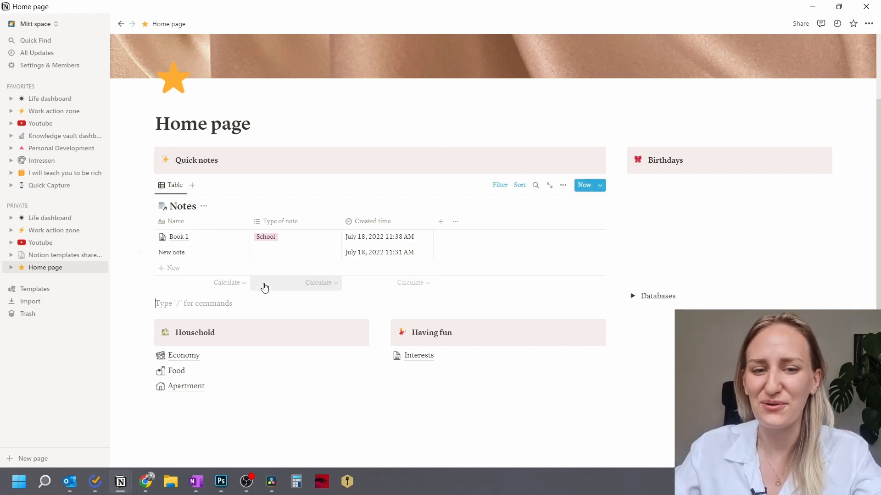
Create a full-page database named Birthdays inside the Databases toggle, below Notes.
{"action": "scroll", "coordinate": [631, 358], "scroll_direction": "up", "scroll_amount": 2}
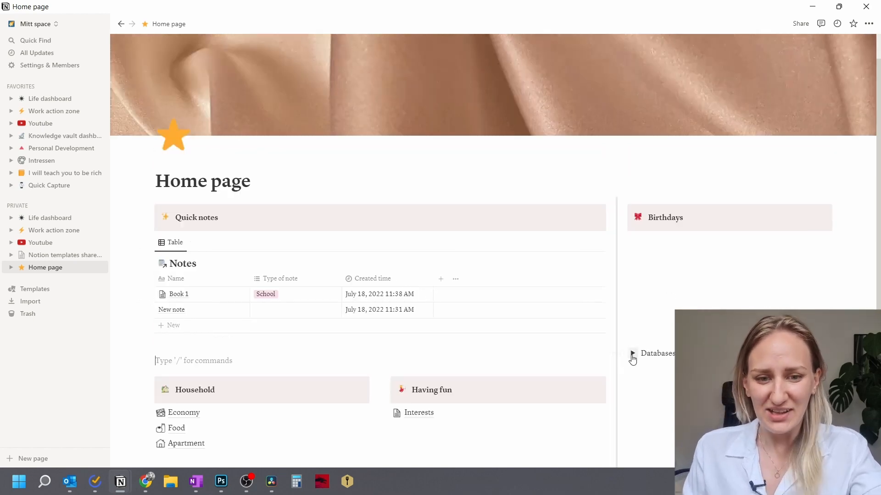
{"action": "left_click", "coordinate": [632, 353]}
{"action": "left_click", "coordinate": [667, 384]}
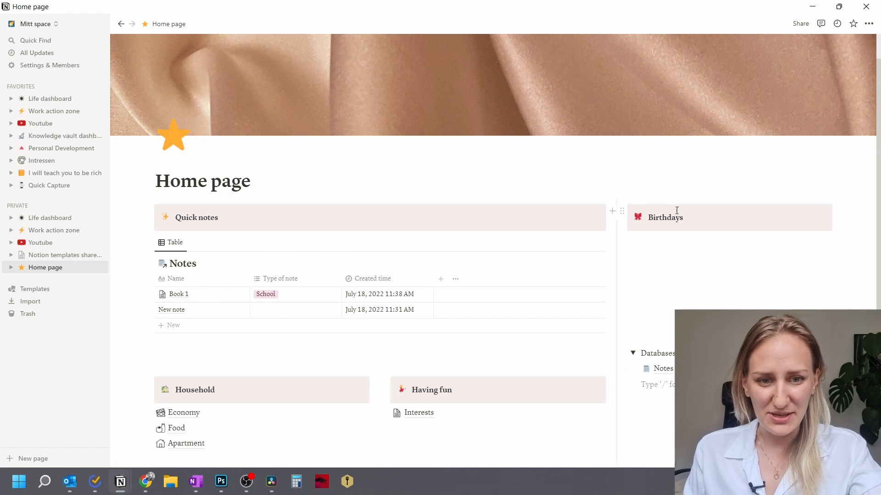
{"action": "type", "text": "/database"}
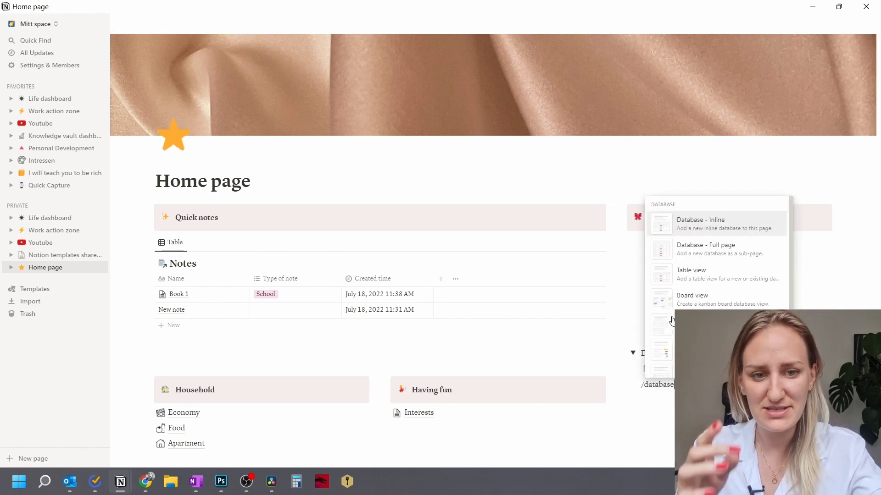
{"action": "left_click", "coordinate": [720, 253]}
{"action": "type", "text": "Birthdays"}
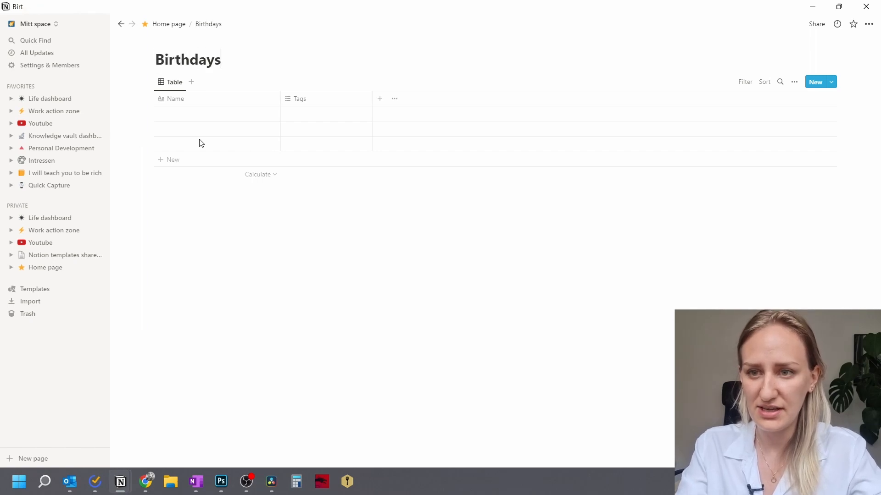
Enter Dad and Older brother as the first two entries of the Birthdays database.
{"action": "left_click", "coordinate": [181, 115]}
{"action": "type", "text": "Dad"}
{"action": "key", "text": "Return"}
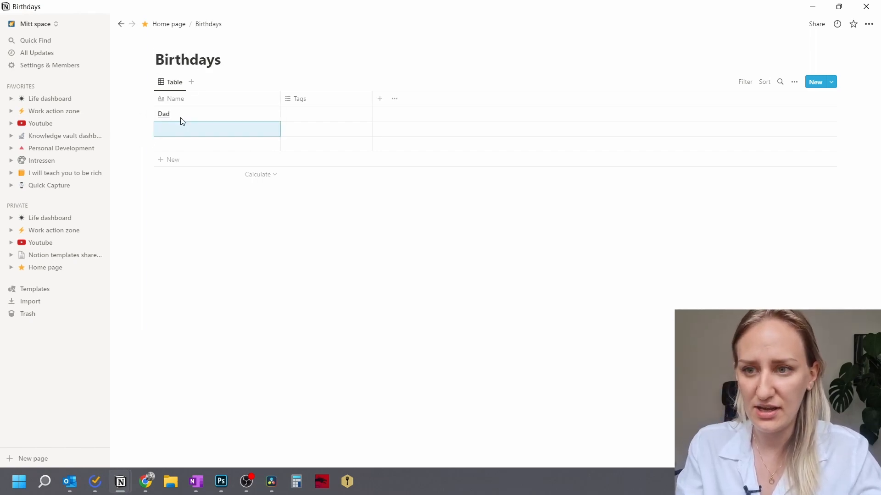
{"action": "type", "text": "B"}
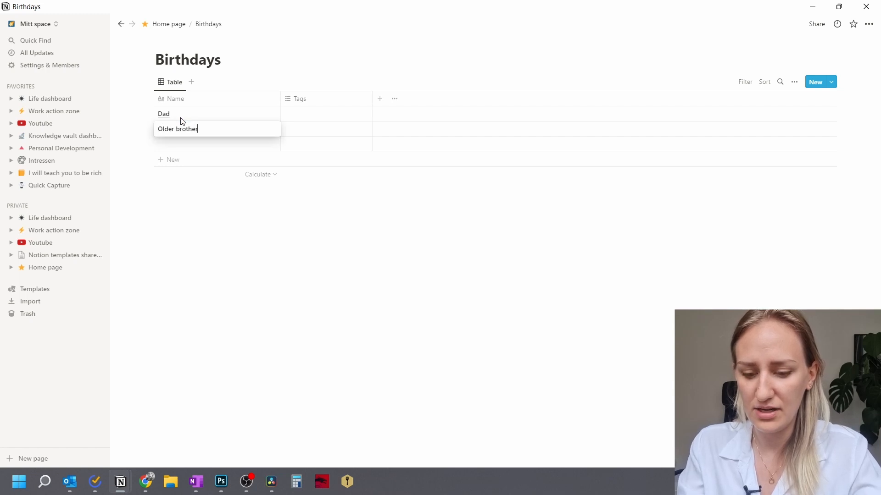
{"action": "left_click", "coordinate": [181, 118]}
Delete the Tags property from the Birthdays database.
{"action": "left_click", "coordinate": [361, 103]}
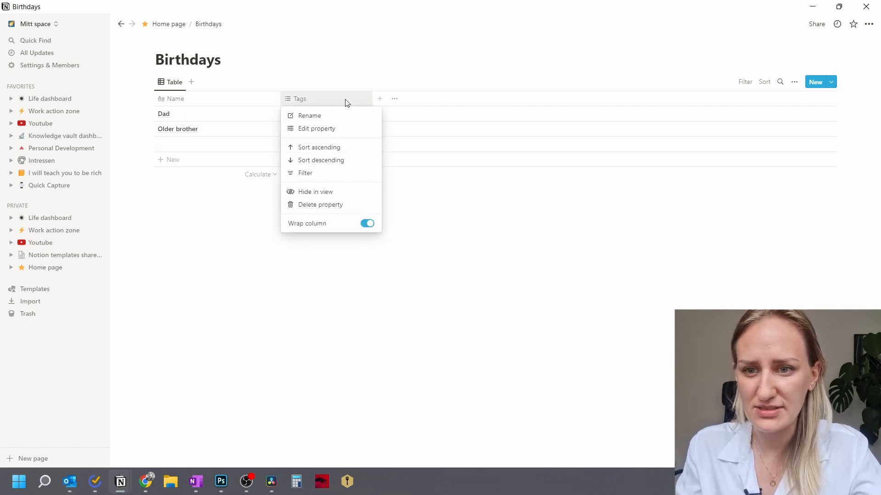
{"action": "left_click", "coordinate": [327, 210]}
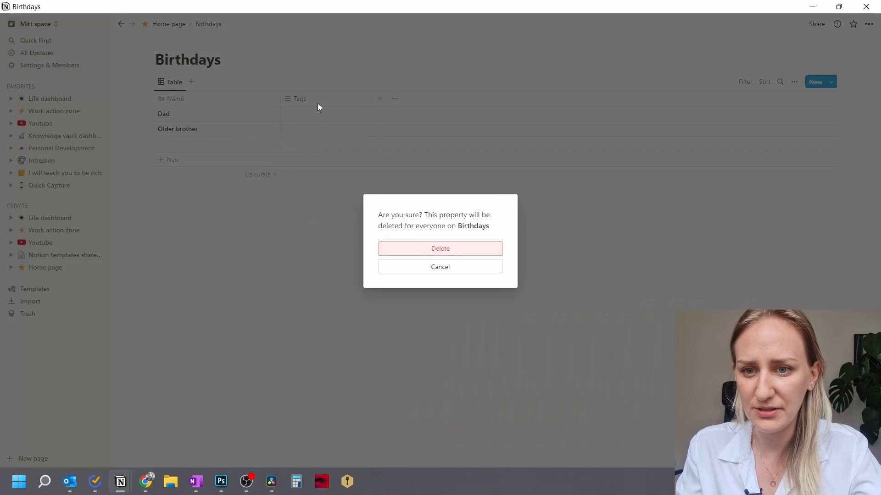
{"action": "left_click", "coordinate": [441, 247]}
Add a property of type Date to the Birthdays database with the date format Year/Month/Day.
{"action": "left_click", "coordinate": [287, 99]}
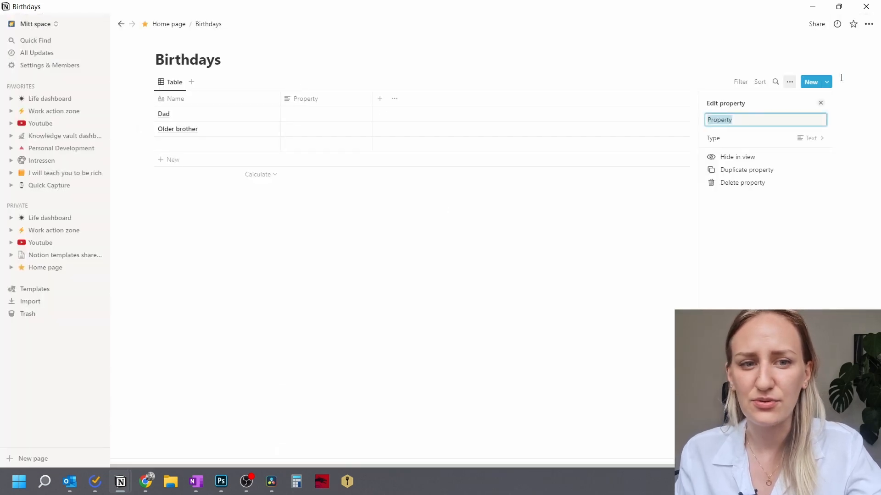
{"action": "left_click", "coordinate": [803, 140]}
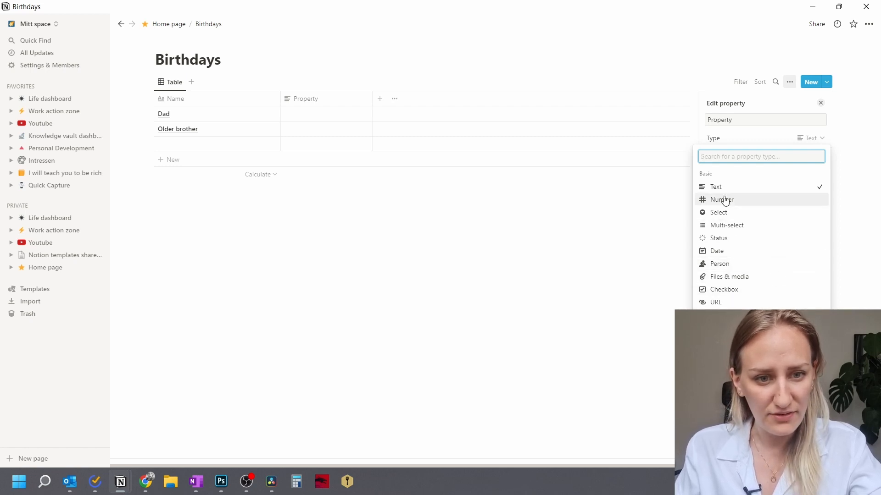
{"action": "left_click", "coordinate": [728, 255]}
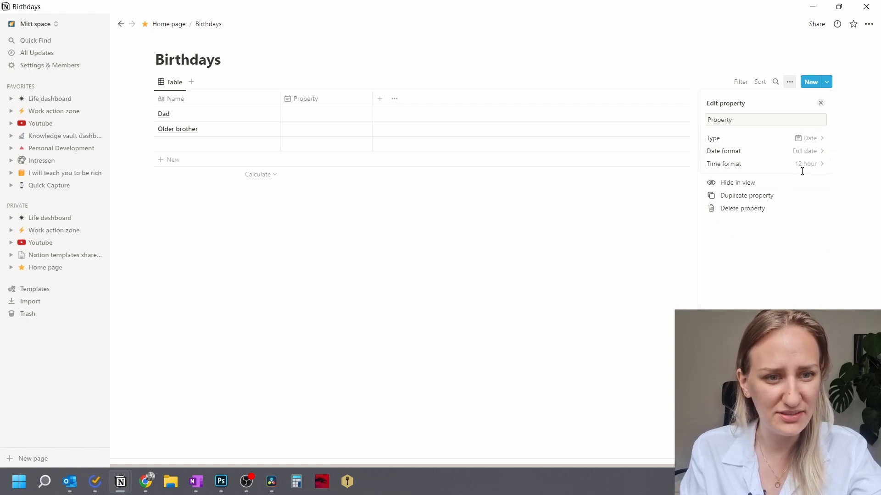
{"action": "left_click", "coordinate": [789, 154]}
{"action": "left_click", "coordinate": [757, 217]}
Rename the date property as Next birthday.
{"action": "left_click", "coordinate": [308, 98]}
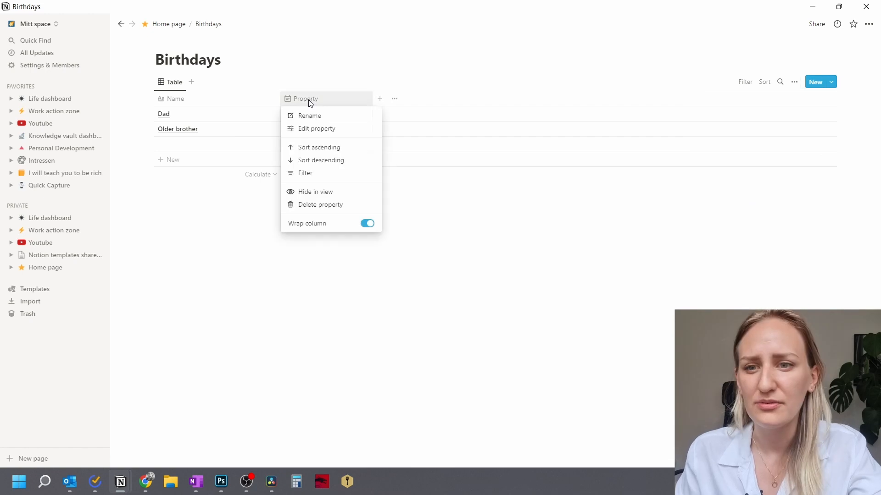
{"action": "left_click", "coordinate": [306, 116]}
{"action": "type", "text": "Birt"}
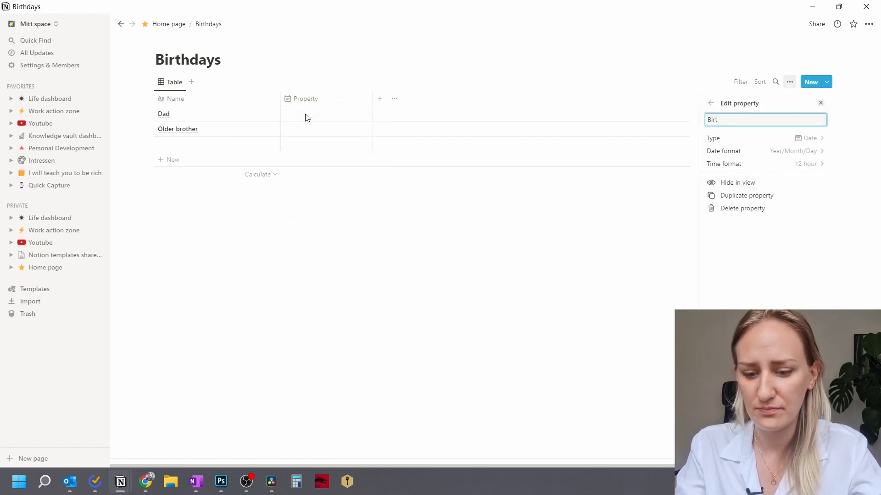
{"action": "key", "text": "BackSpace"}
{"action": "key", "text": "BackSpace"}
{"action": "key", "text": "BackSpace"}
{"action": "key", "text": "BackSpace"}
{"action": "type", "text": "Next b"}
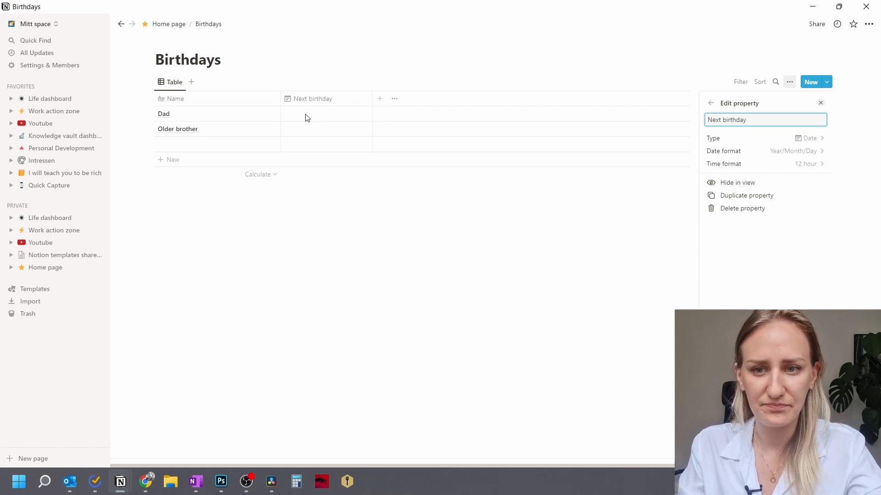
Set the next birthday to 2022/07/21 for Dad and 2022/08/18 for Older brother, and delete the empty row.
{"action": "left_click", "coordinate": [321, 115]}
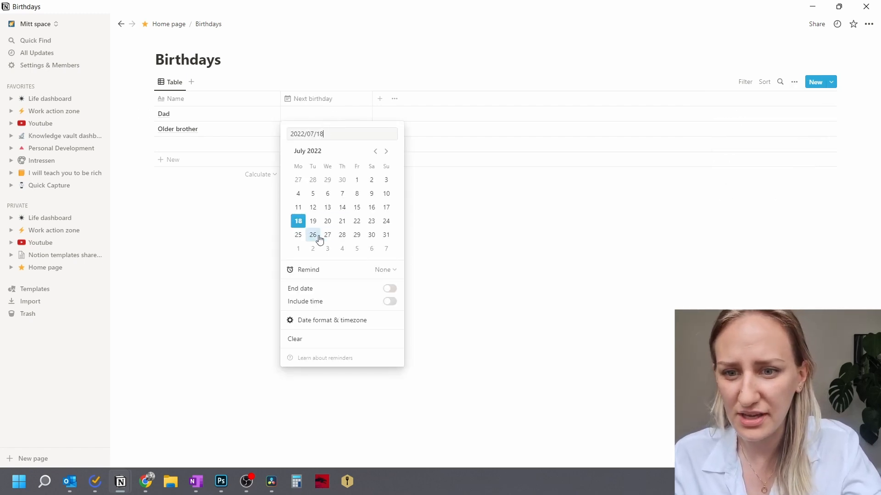
{"action": "left_click", "coordinate": [342, 221]}
{"action": "key", "text": "Escape"}
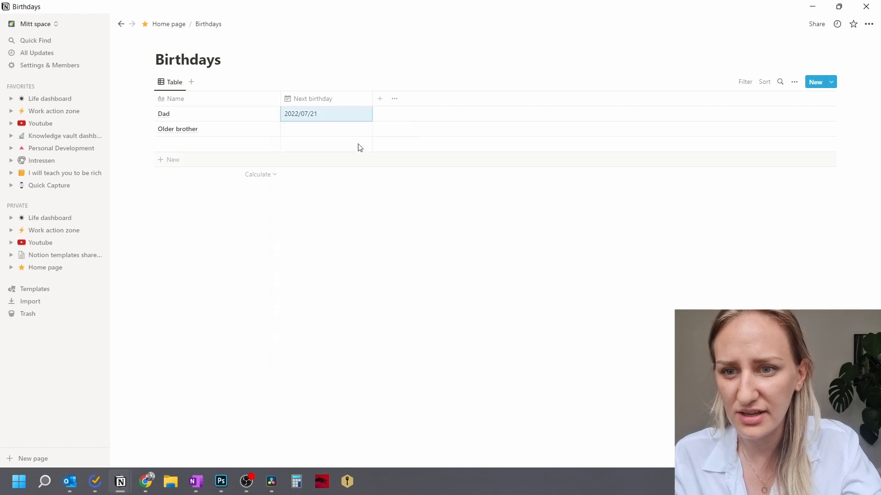
{"action": "left_click", "coordinate": [312, 130]}
{"action": "left_click", "coordinate": [386, 166]}
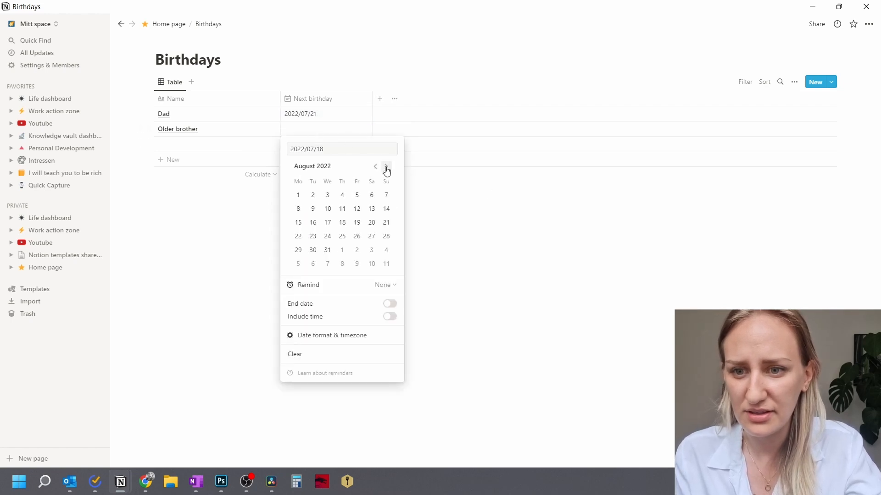
{"action": "left_click", "coordinate": [345, 225]}
{"action": "key", "text": "Escape"}
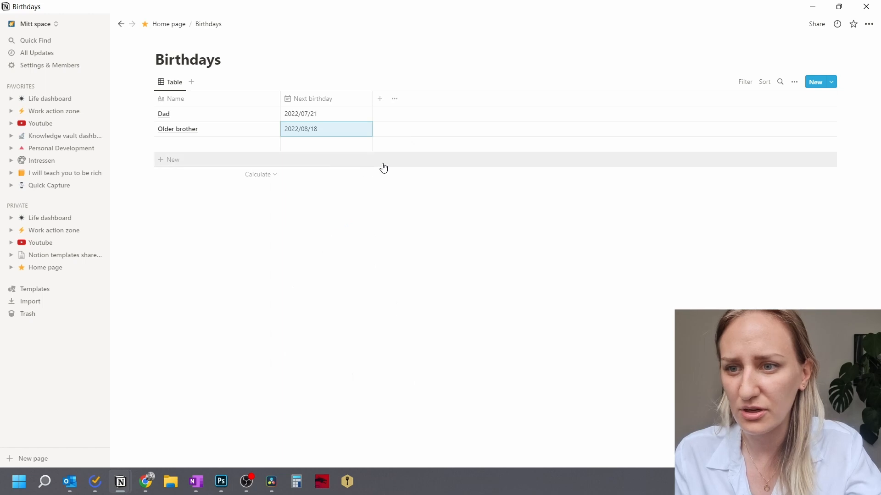
{"action": "left_click", "coordinate": [149, 145]}
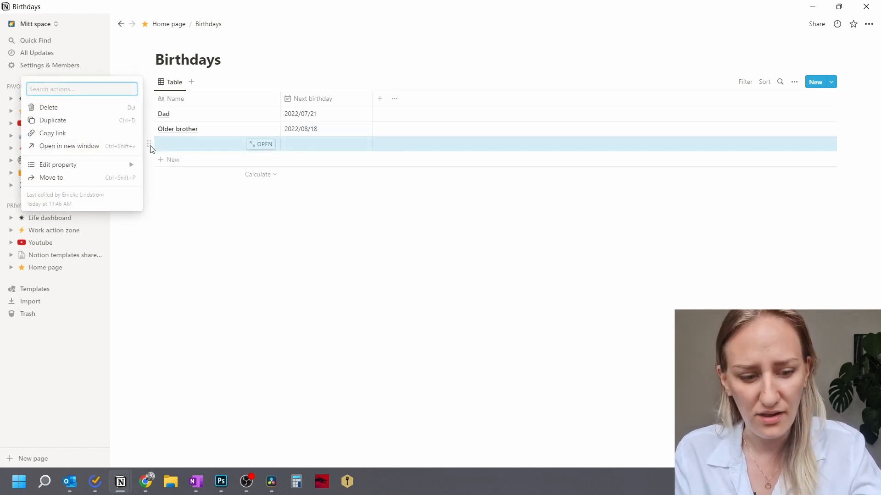
{"action": "key", "text": "Delete"}
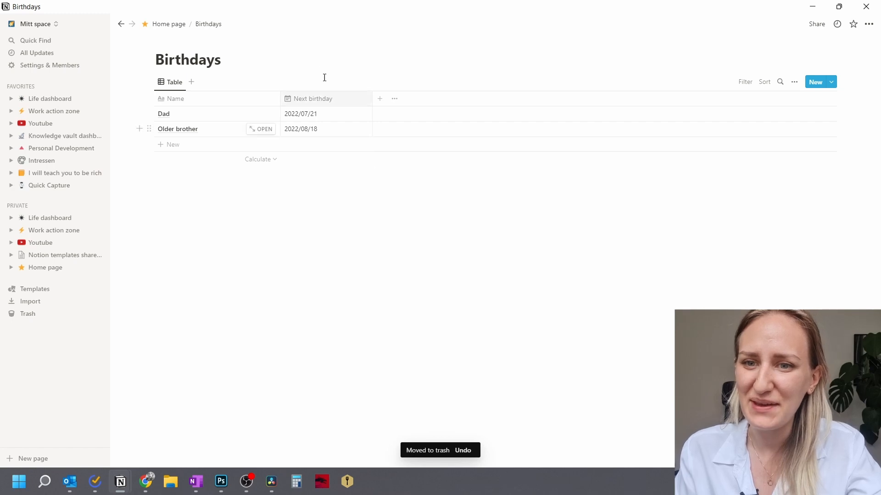
Insert a linked view of the Birthdays database under the Birthdays callout on the Home page, copying its existing Table view.
{"action": "left_click", "coordinate": [174, 25]}
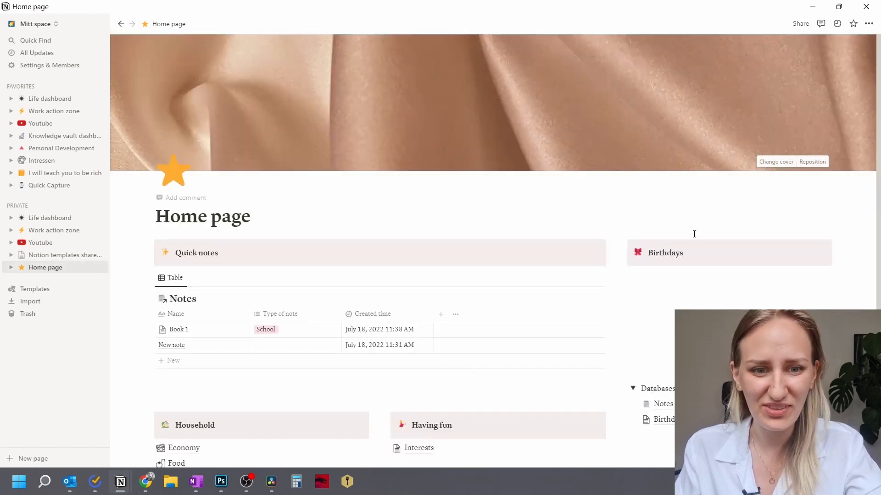
{"action": "left_click", "coordinate": [643, 275]}
{"action": "type", "text": "/linked"}
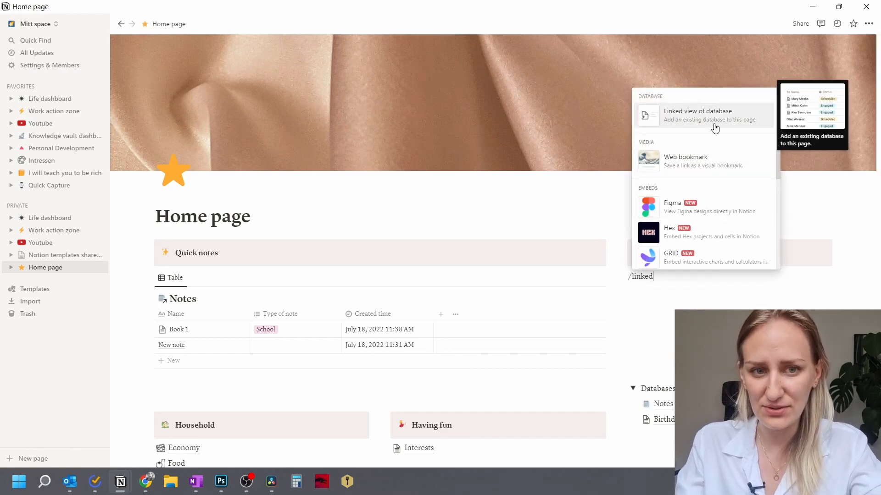
{"action": "left_click", "coordinate": [715, 127]}
{"action": "type", "text": "birthday"}
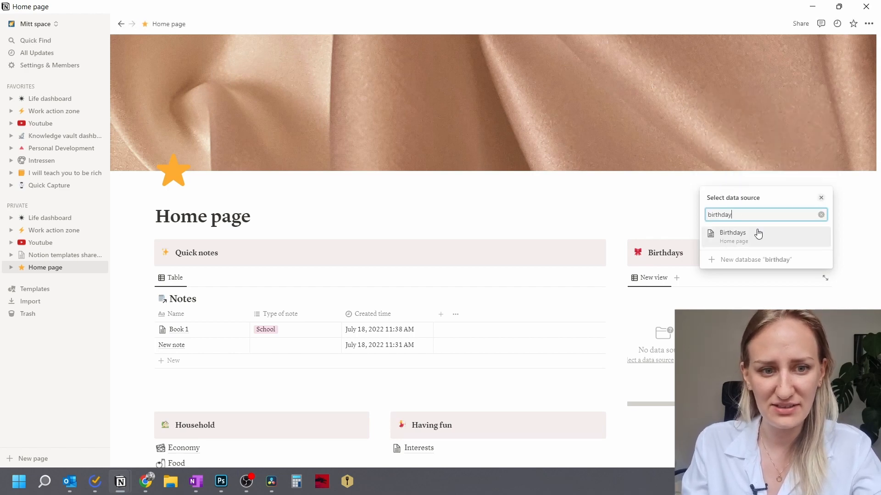
{"action": "left_click", "coordinate": [747, 240]}
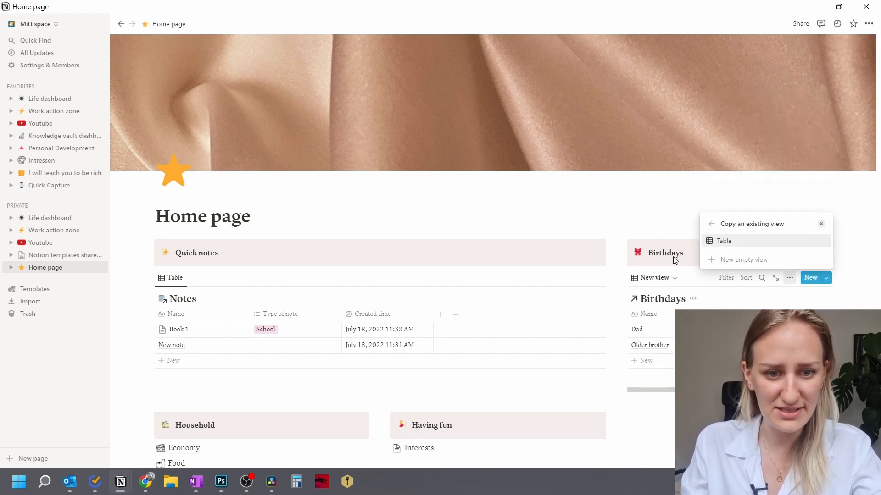
{"action": "left_click", "coordinate": [717, 241]}
Open the Birthdays database from the Databases toggle, give it a red icon and return to the Home page.
{"action": "scroll", "coordinate": [686, 304], "scroll_direction": "down", "scroll_amount": 5}
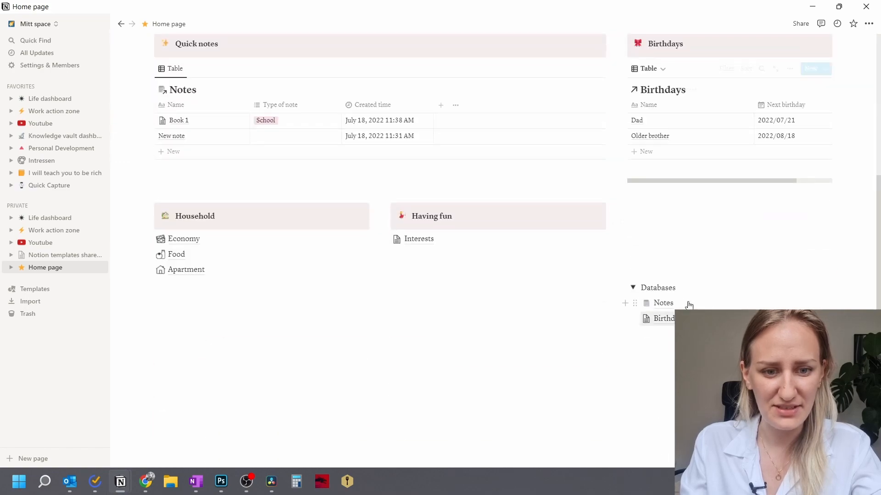
{"action": "left_click", "coordinate": [665, 317]}
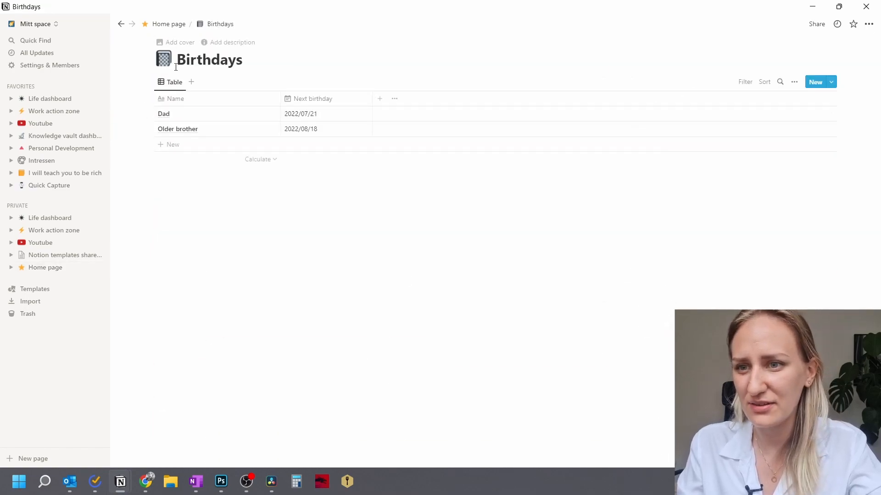
{"action": "left_click", "coordinate": [157, 60]}
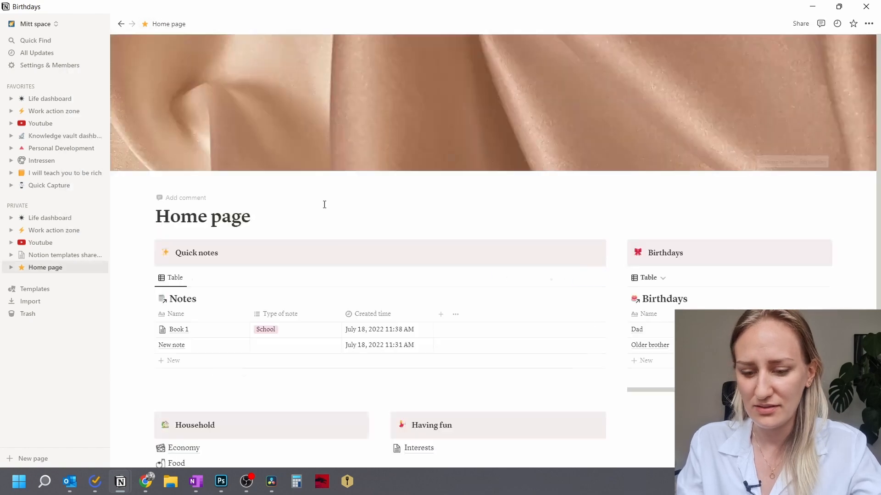
Collapse the Databases toggle and narrow the Name column of the linked Birthdays table so the Next birthday column fits.
{"action": "scroll", "coordinate": [324, 204], "scroll_direction": "down", "scroll_amount": 5}
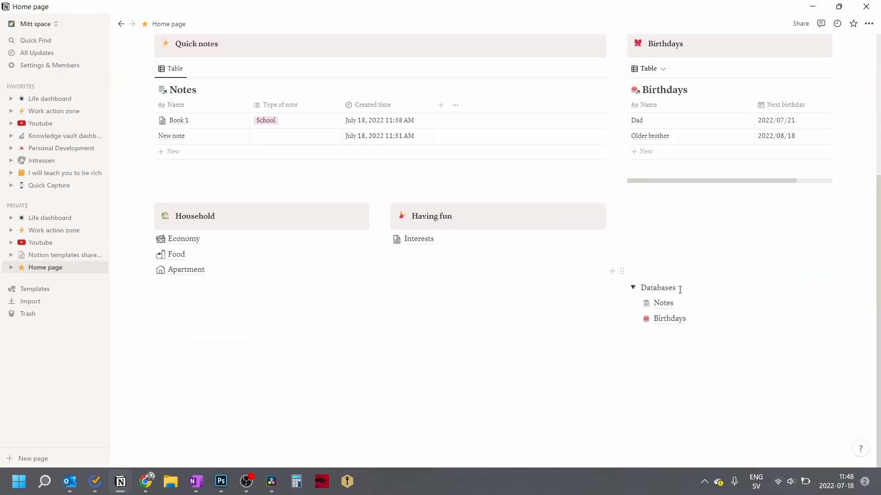
{"action": "left_click", "coordinate": [633, 289]}
{"action": "scroll", "coordinate": [692, 350], "scroll_direction": "up", "scroll_amount": 3}
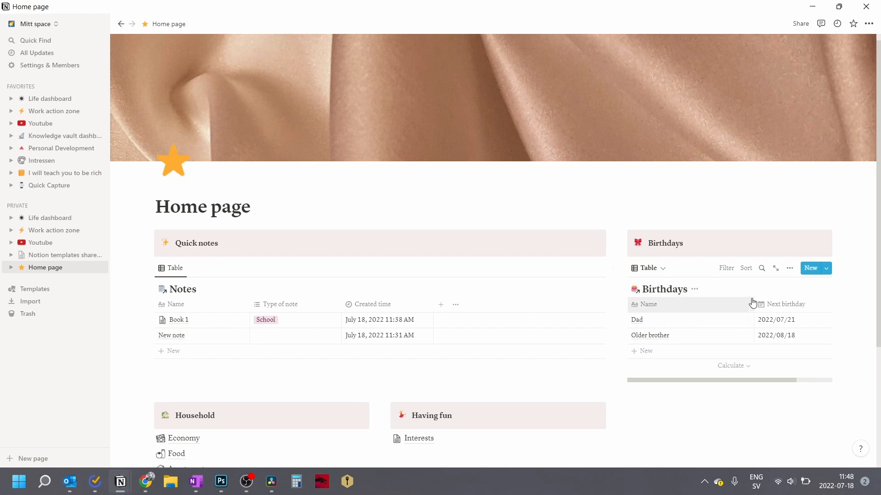
{"action": "left_click_drag", "start_coordinate": [753, 304], "coordinate": [716, 296]}
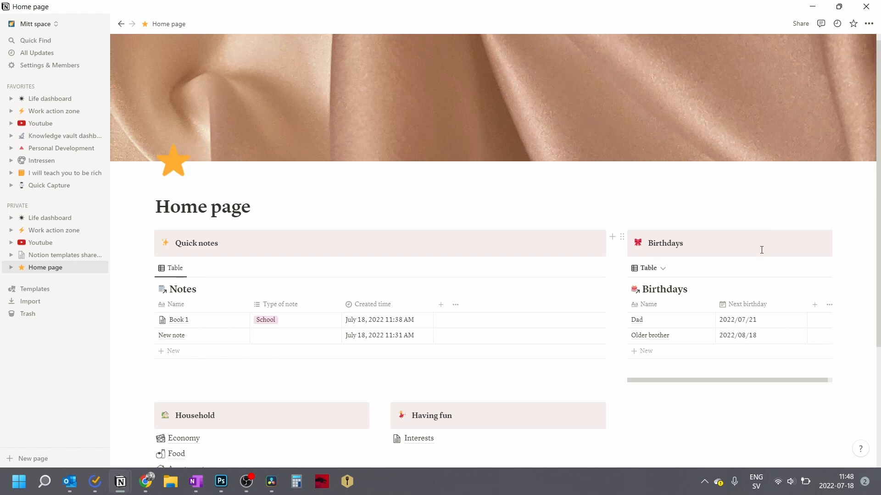
Filter the linked Birthdays table so that Next birthday is within the next week.
{"action": "mouse_move", "coordinate": [743, 275]}
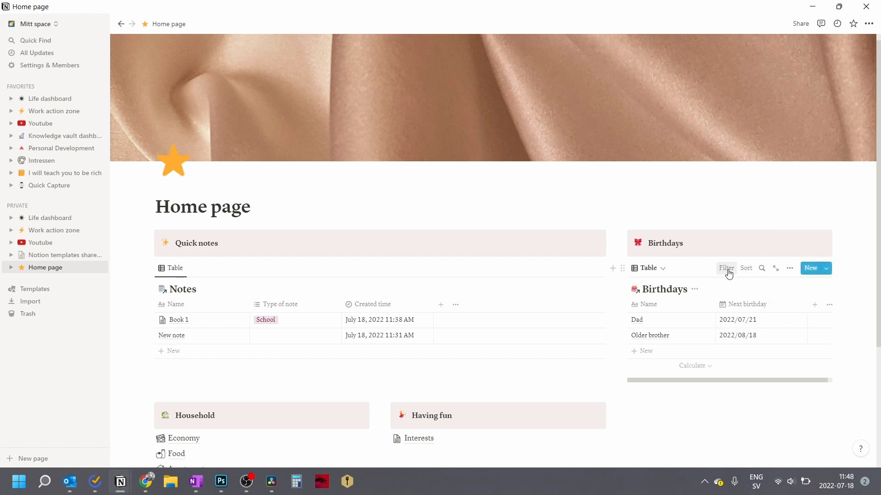
{"action": "left_click", "coordinate": [728, 272]}
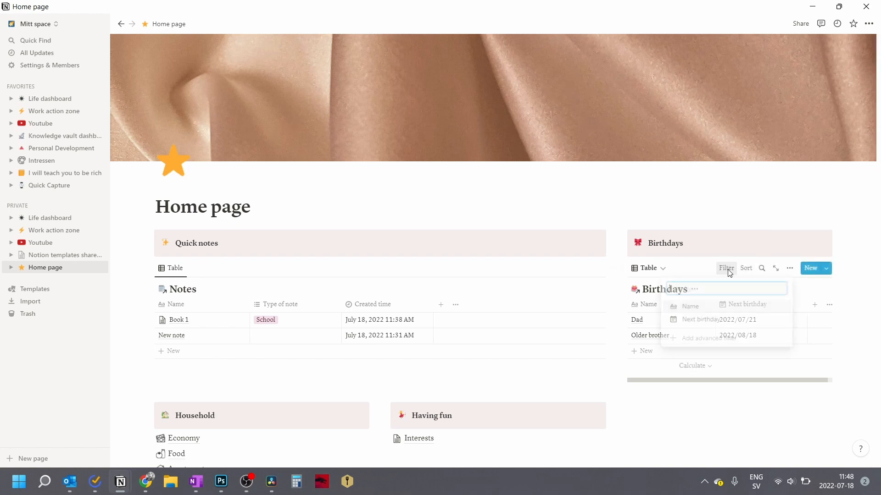
{"action": "left_click", "coordinate": [707, 323]}
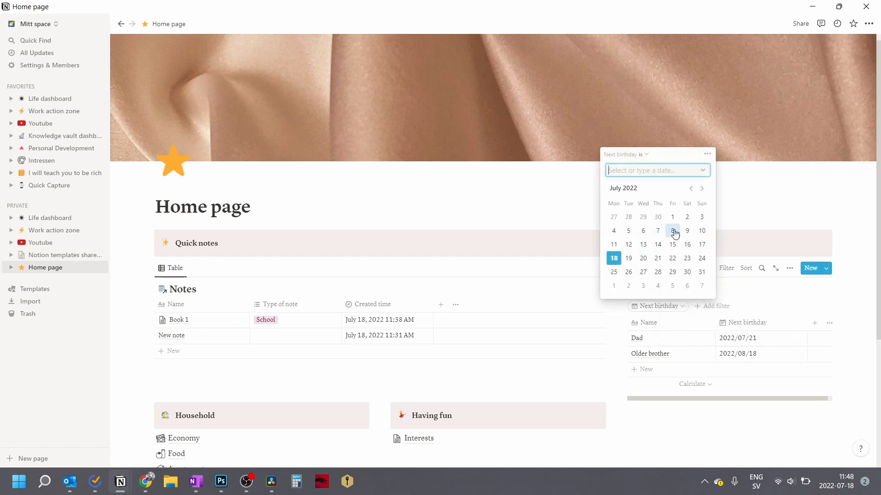
{"action": "left_click", "coordinate": [646, 155]}
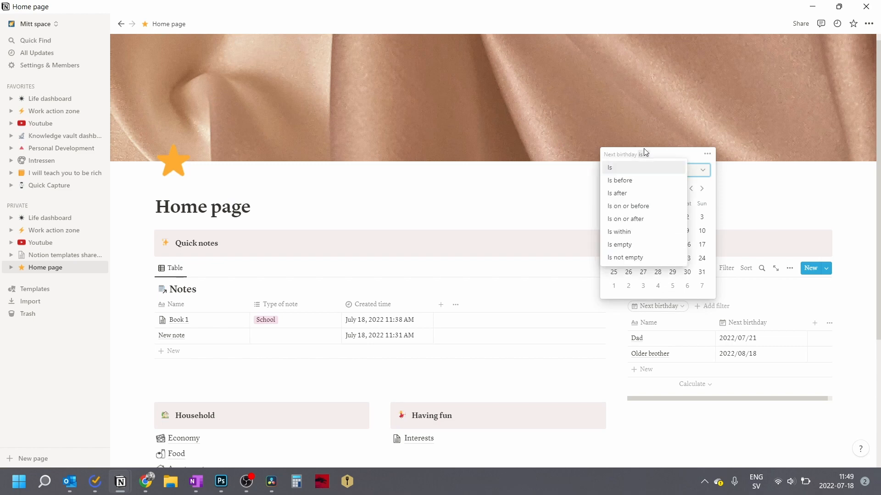
{"action": "left_click", "coordinate": [631, 239]}
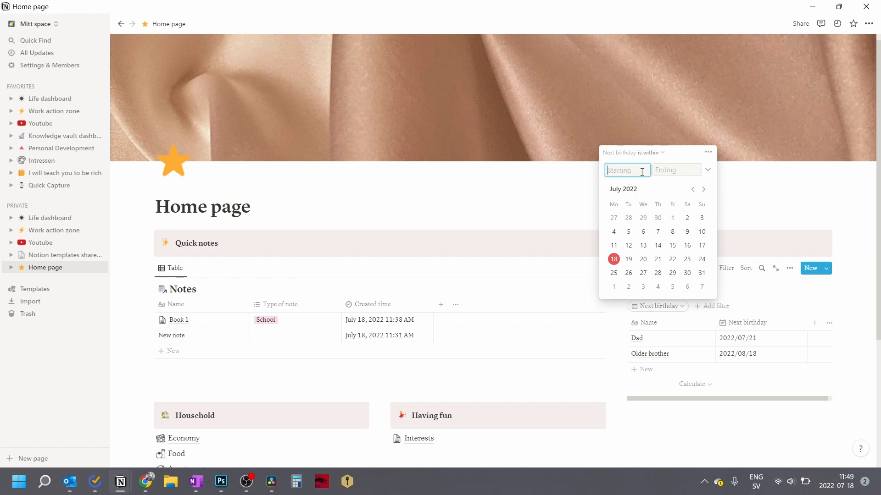
{"action": "left_click", "coordinate": [708, 170]}
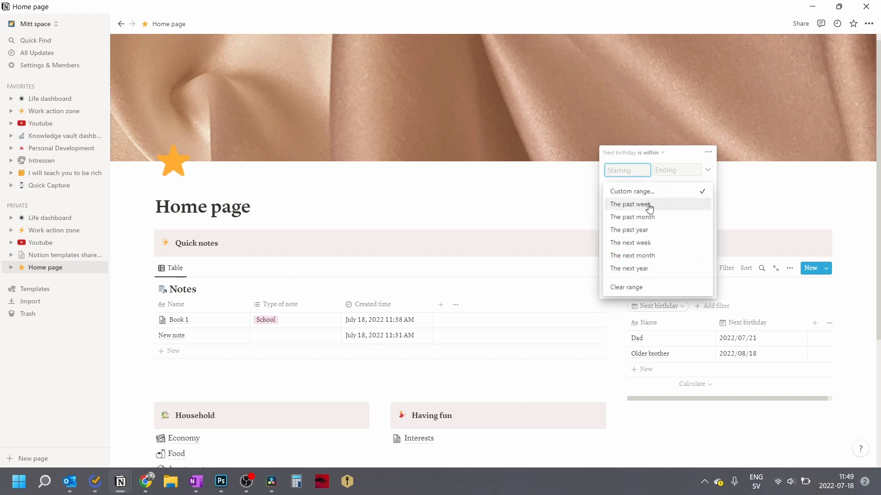
{"action": "left_click", "coordinate": [658, 248]}
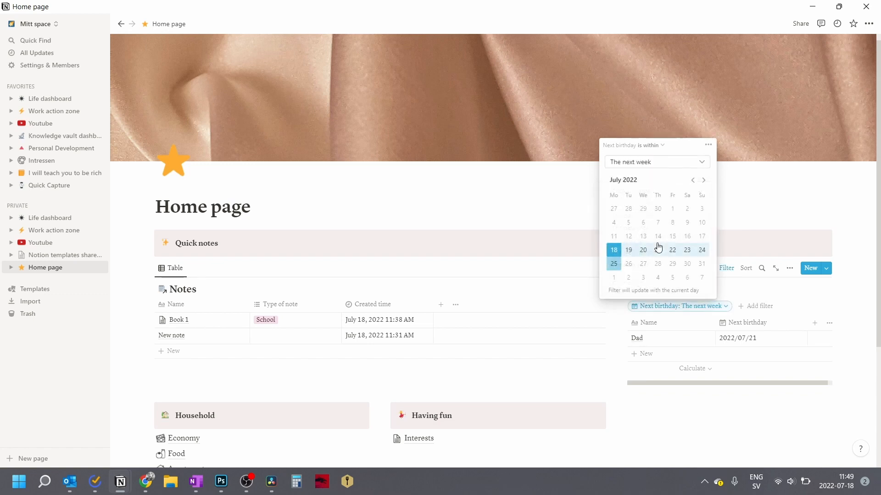
{"action": "left_click", "coordinate": [729, 241]}
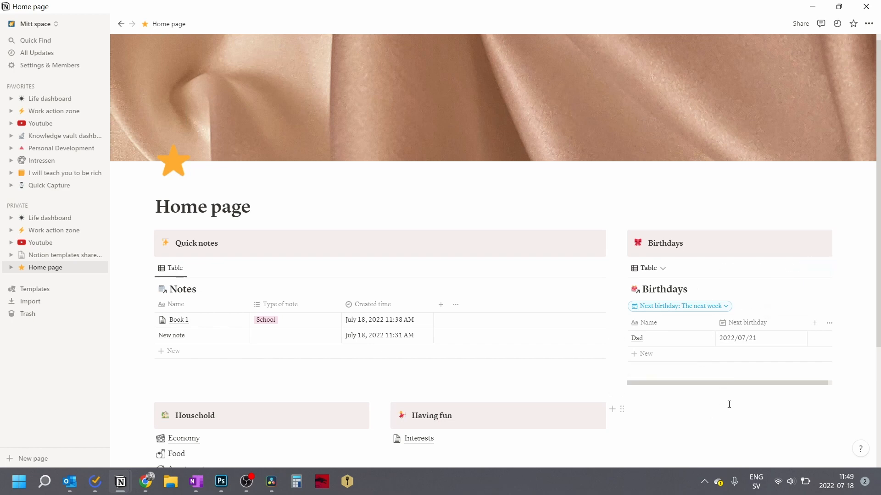
Change the Next birthday filter's range to the next month and hide the filter row of the linked Birthdays table.
{"action": "left_click", "coordinate": [712, 307]}
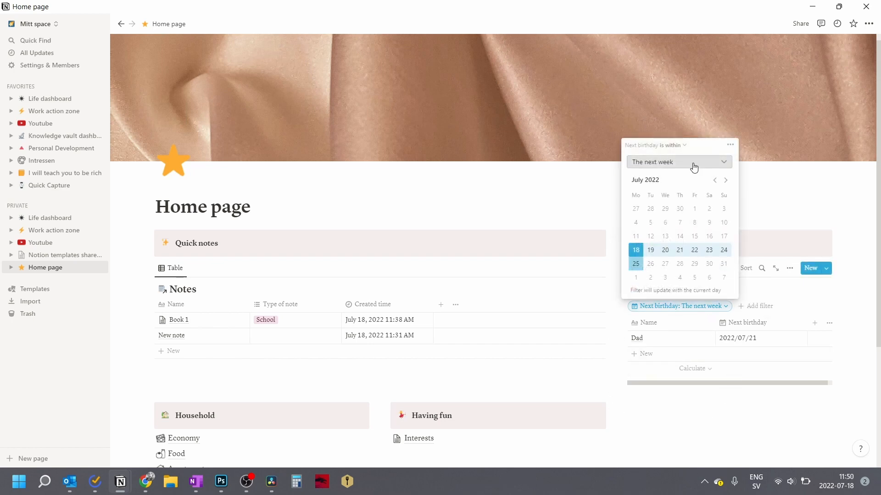
{"action": "left_click", "coordinate": [718, 163]}
{"action": "left_click", "coordinate": [664, 242]}
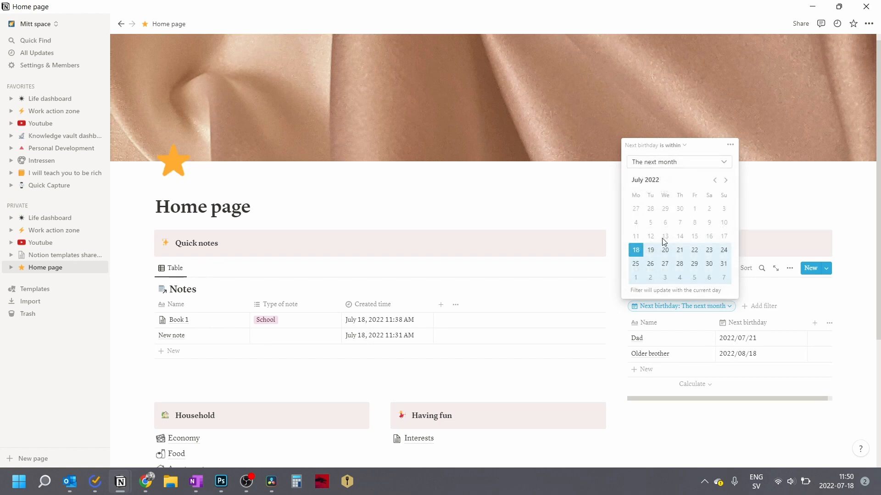
{"action": "left_click", "coordinate": [755, 236]}
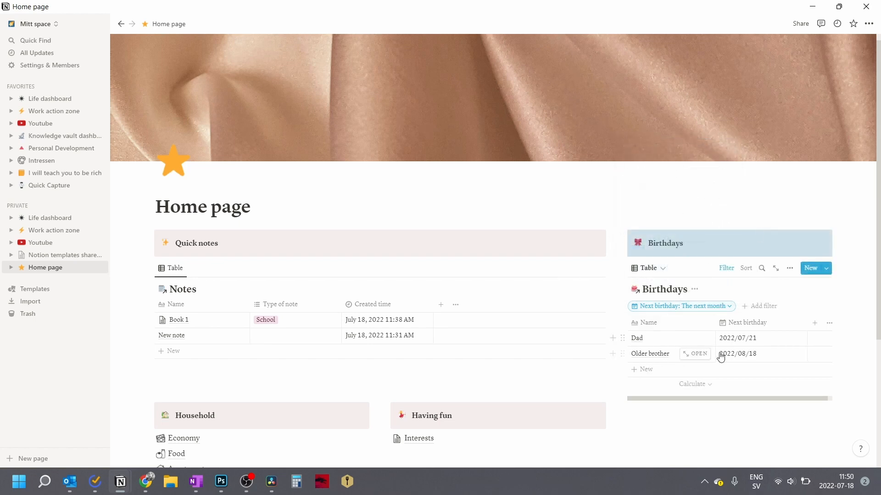
{"action": "left_click", "coordinate": [733, 273]}
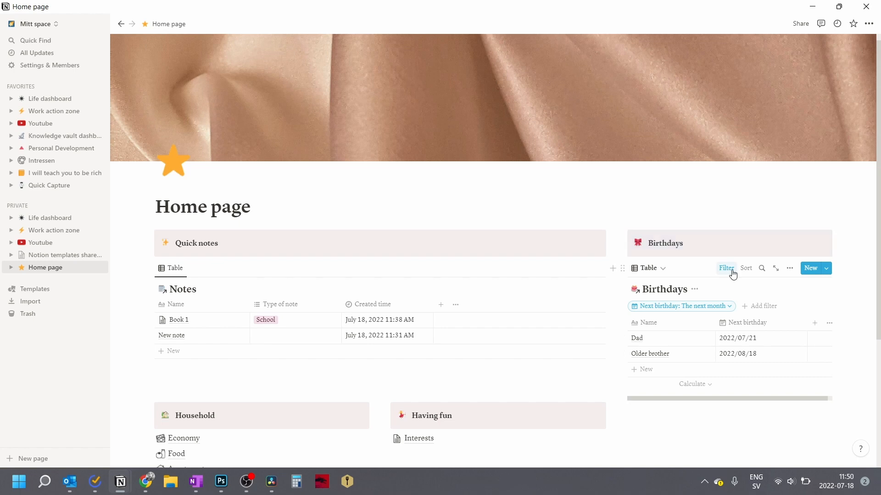
{"action": "left_click", "coordinate": [732, 273]}
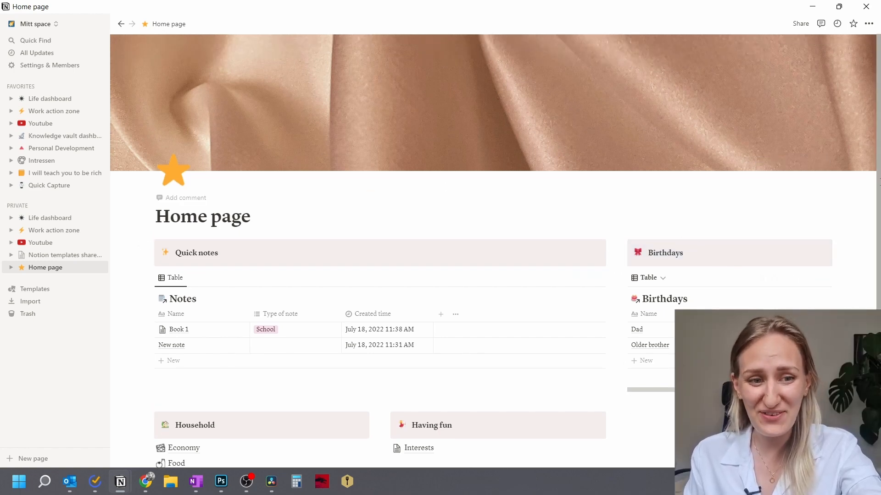
{"action": "scroll", "coordinate": [874, 198], "scroll_direction": "down", "scroll_amount": 4}
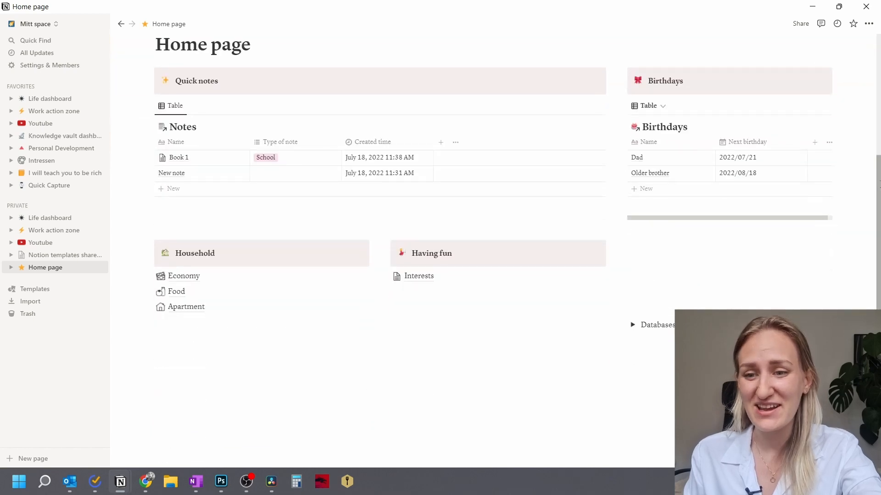